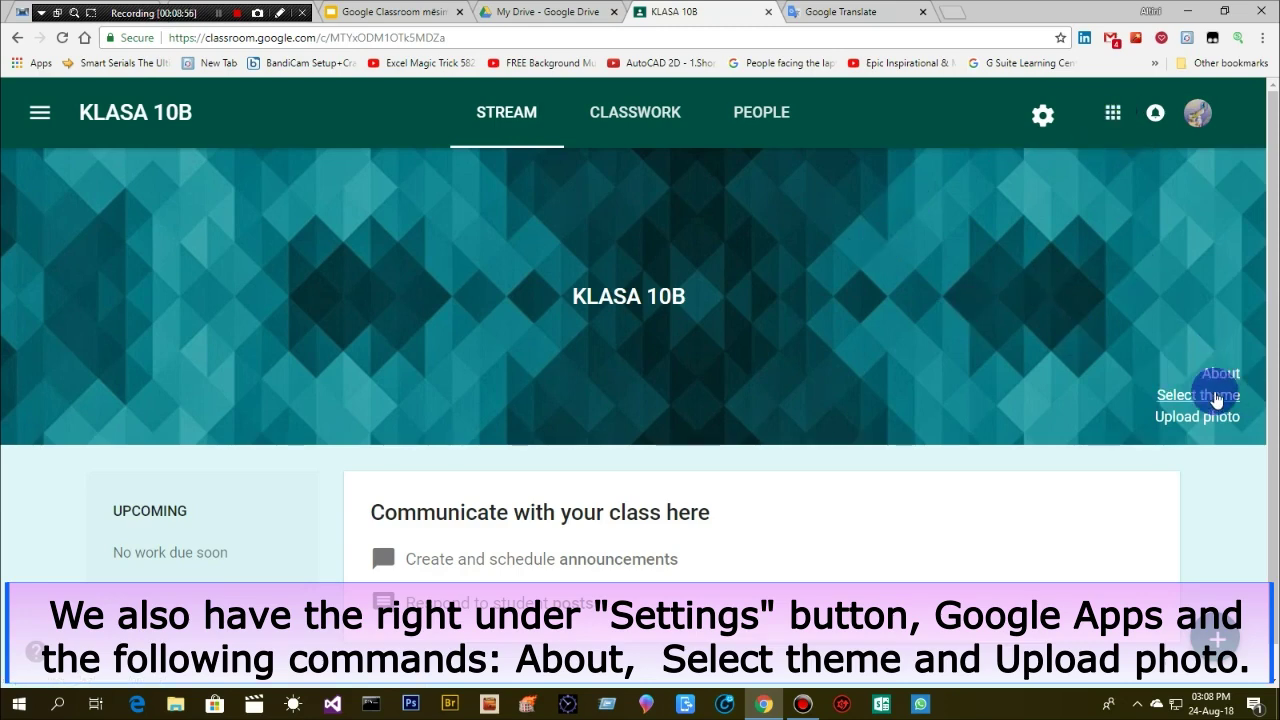
# Open the KLASA 10B class details, enlarge the class code, highlight it for reading, and close the enlarged display
pyautogui.click(1220, 374)
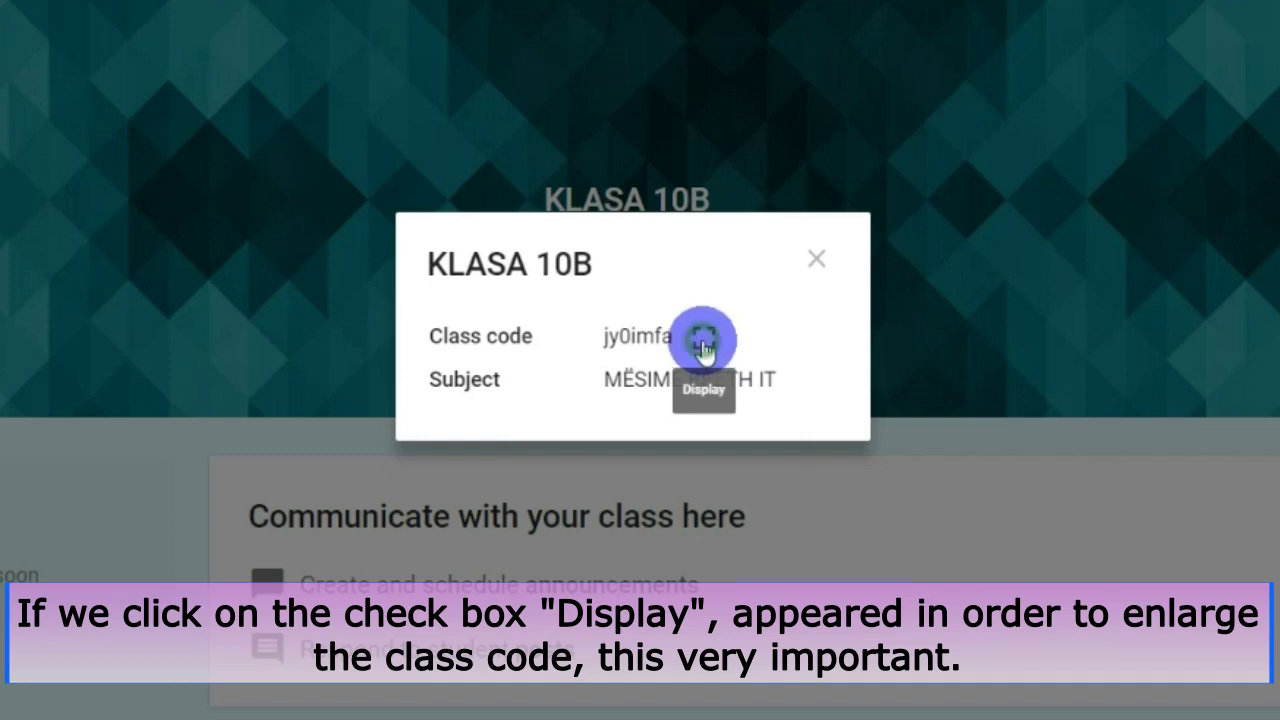
pyautogui.click(707, 345)
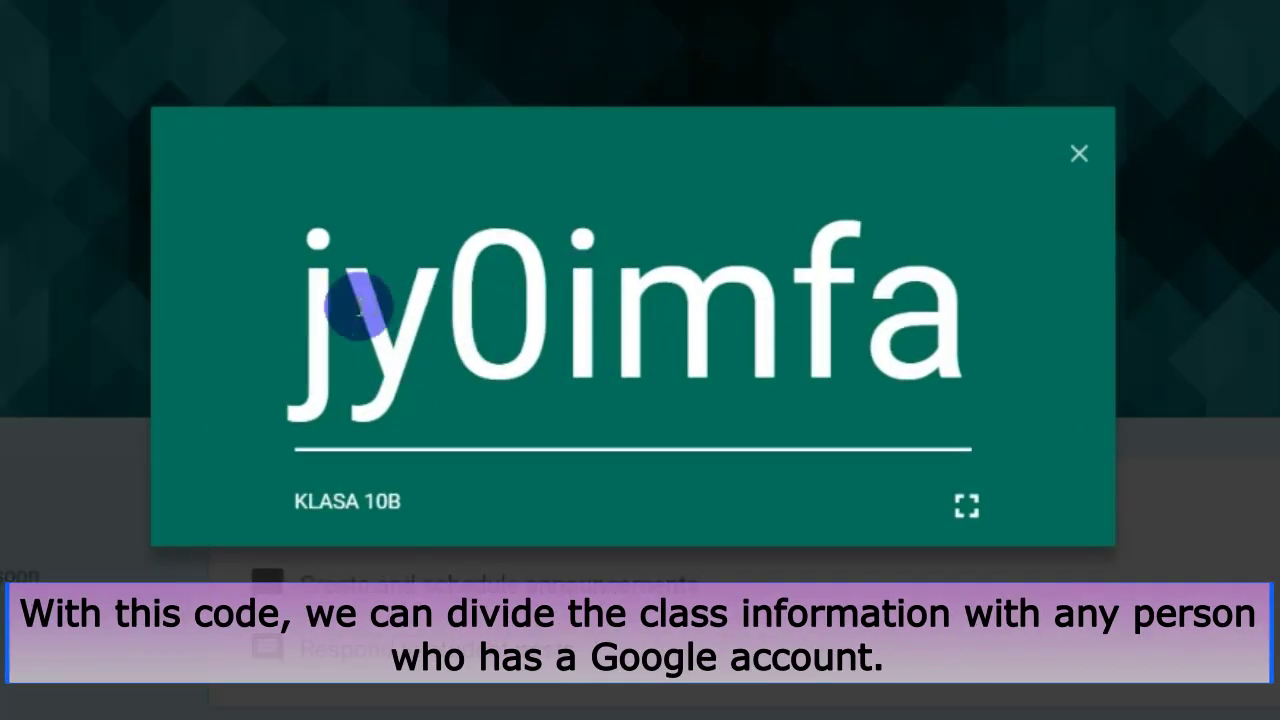
pyautogui.moveTo(298, 305); pyautogui.dragTo(344, 305)
pyautogui.moveTo(482, 305); pyautogui.dragTo(988, 289)
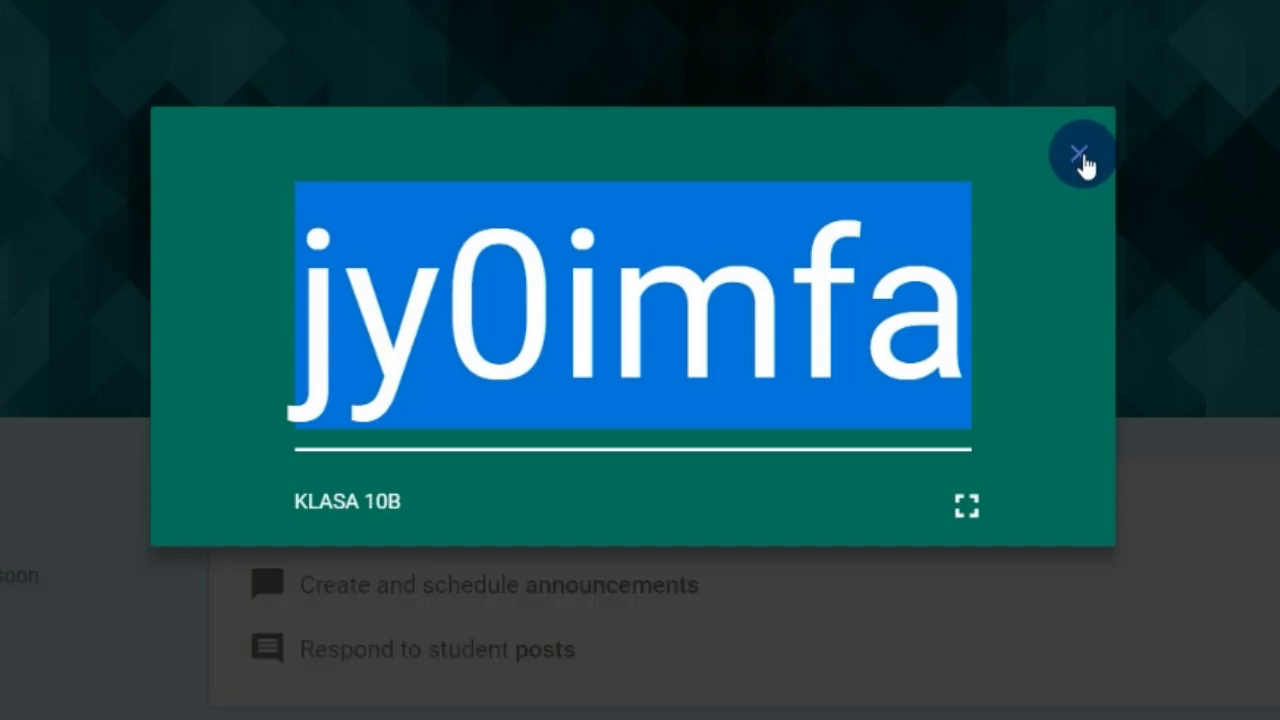
pyautogui.click(1080, 155)
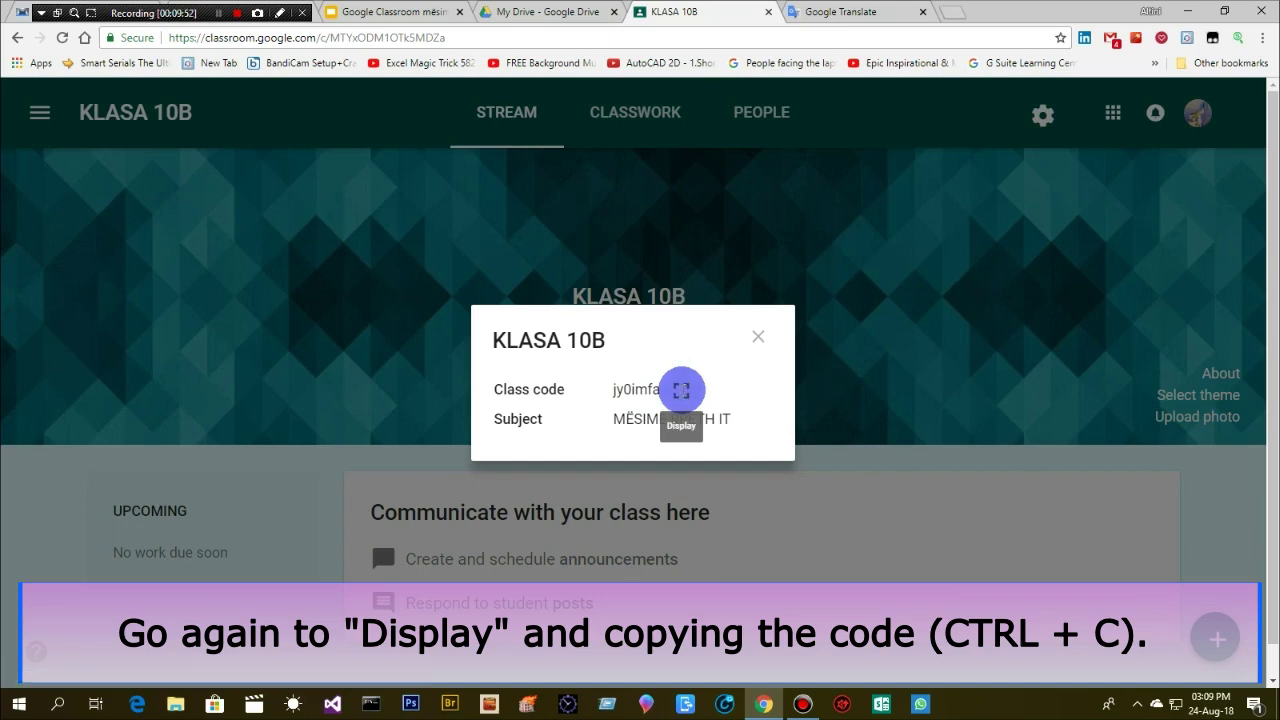
# Copy the class code from its enlarged display in the KLASA 10B details and open a new browser tab
pyautogui.click(681, 392)
pyautogui.moveTo(410, 380); pyautogui.dragTo(829, 409)
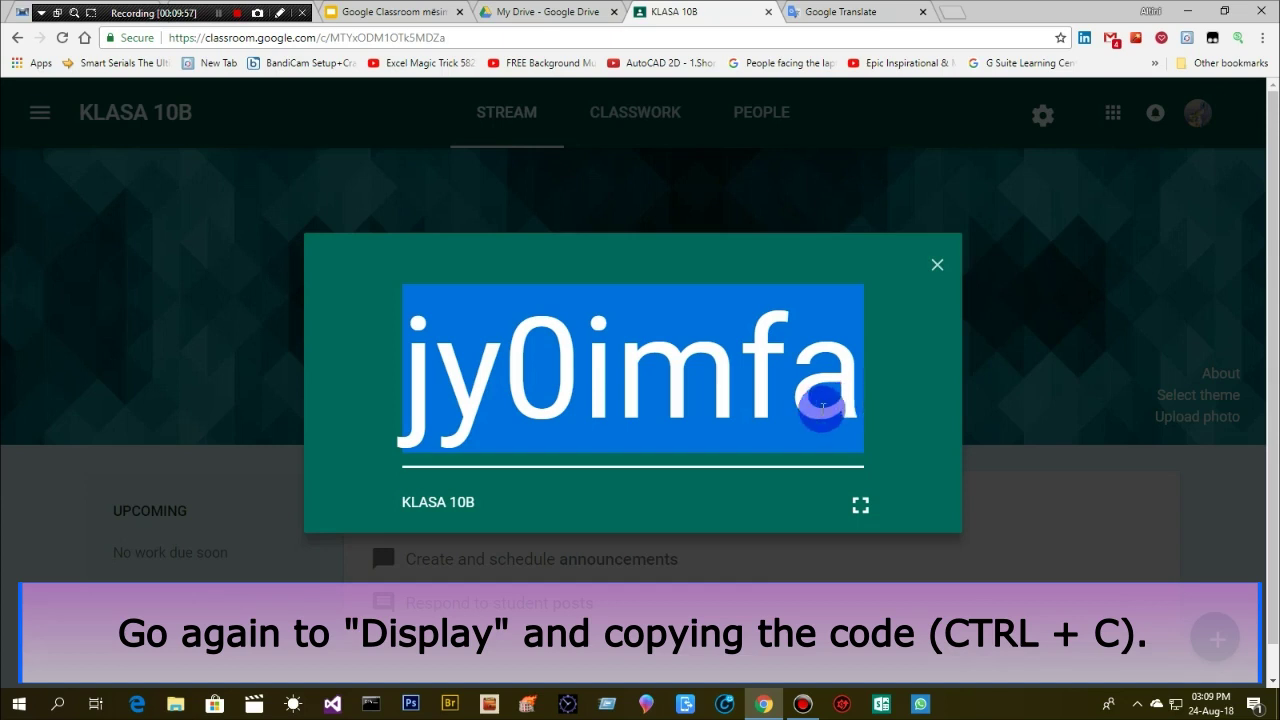
pyautogui.click(939, 266)
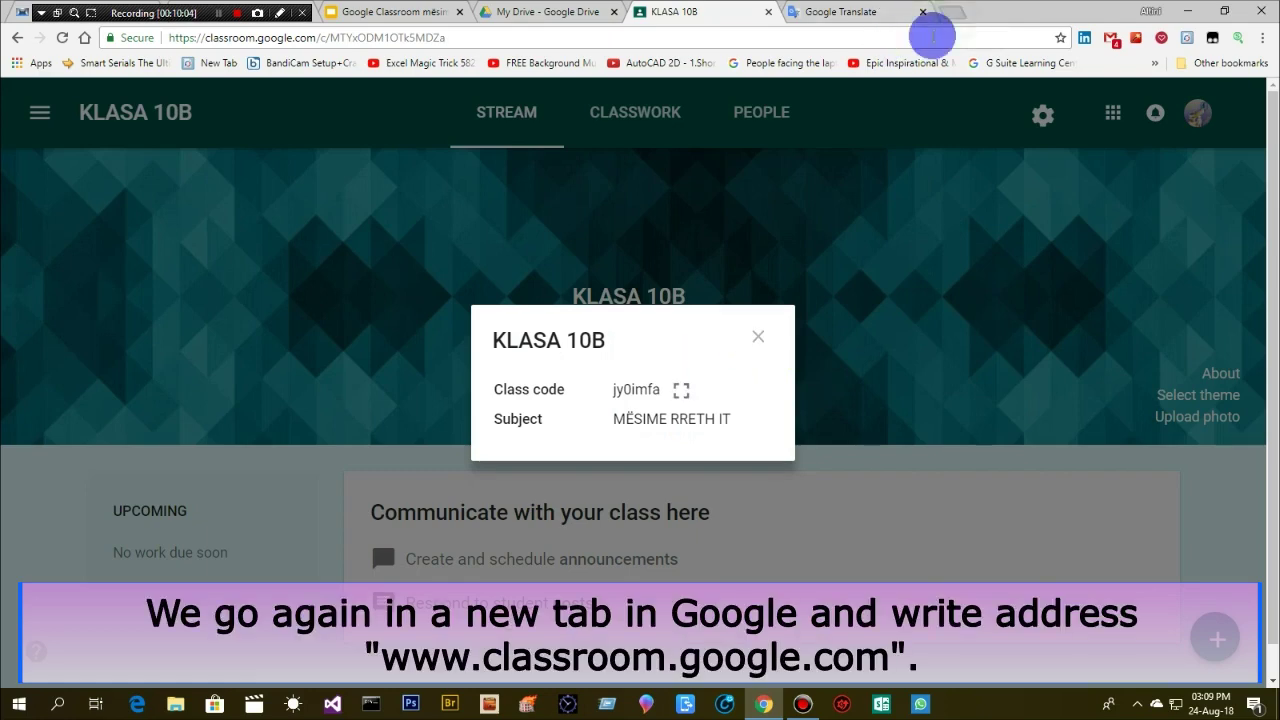
pyautogui.click(952, 12)
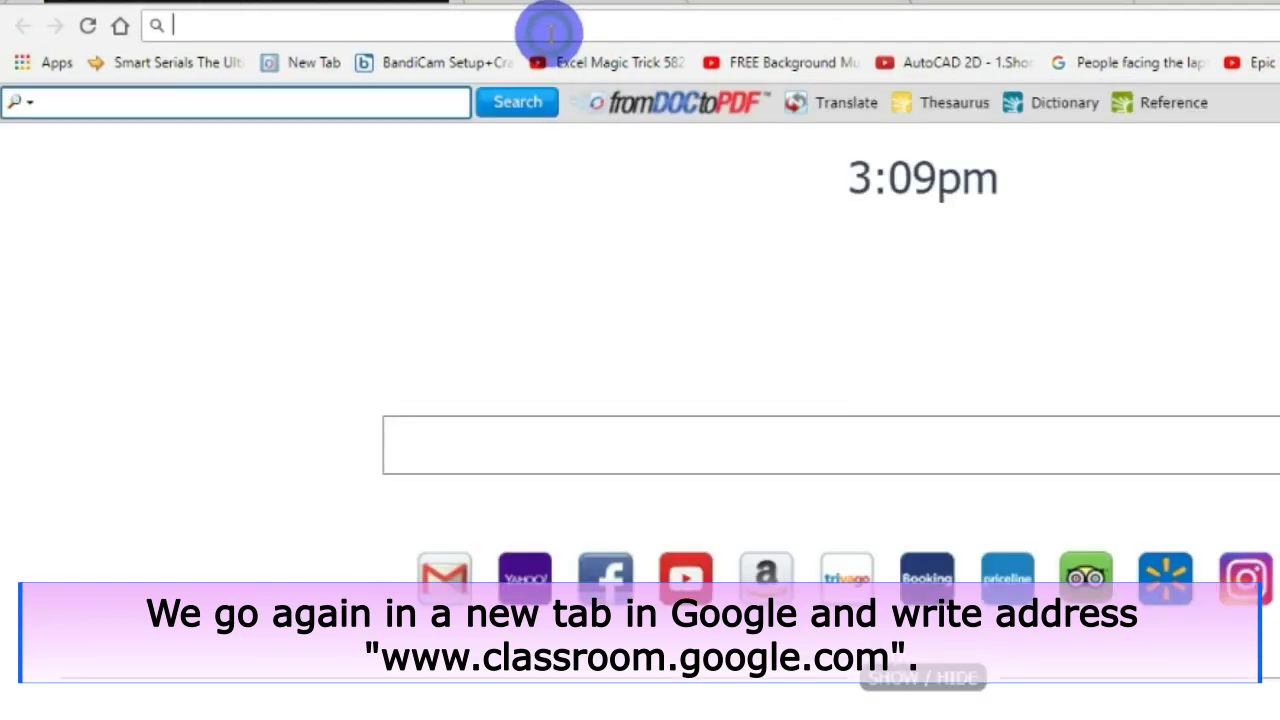
pyautogui.write('C')
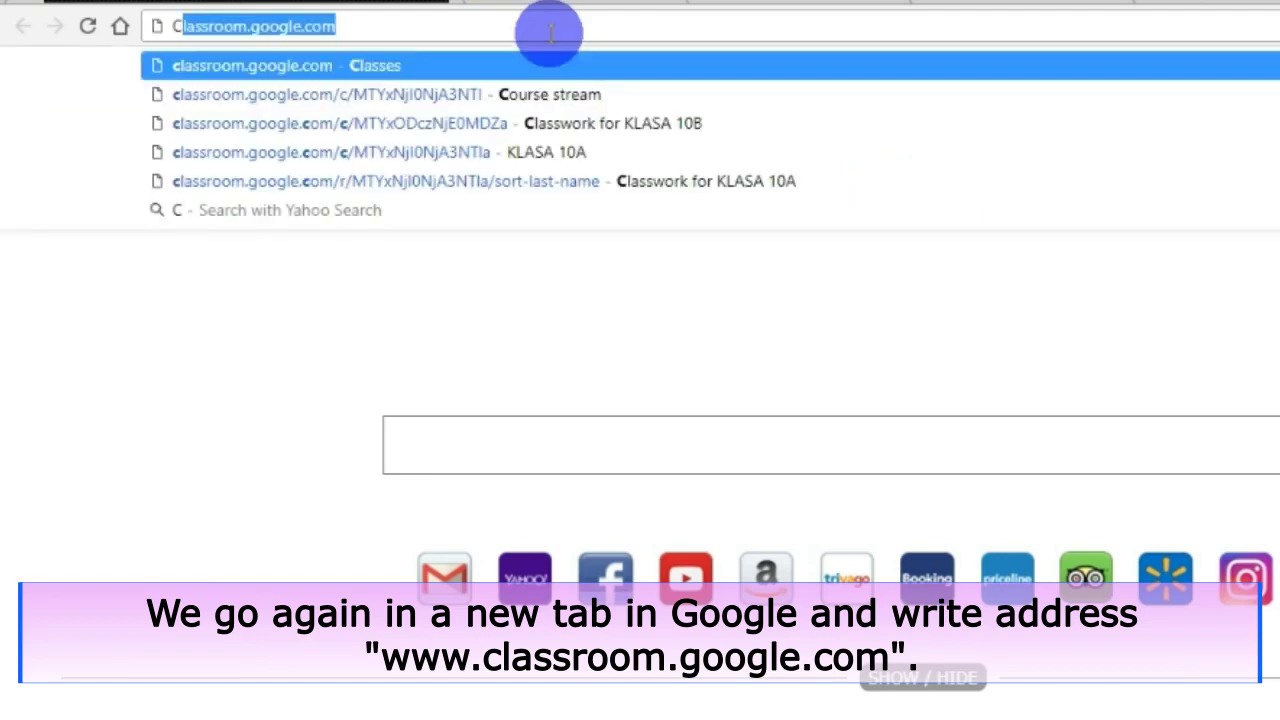
pyautogui.write('LASROOM')
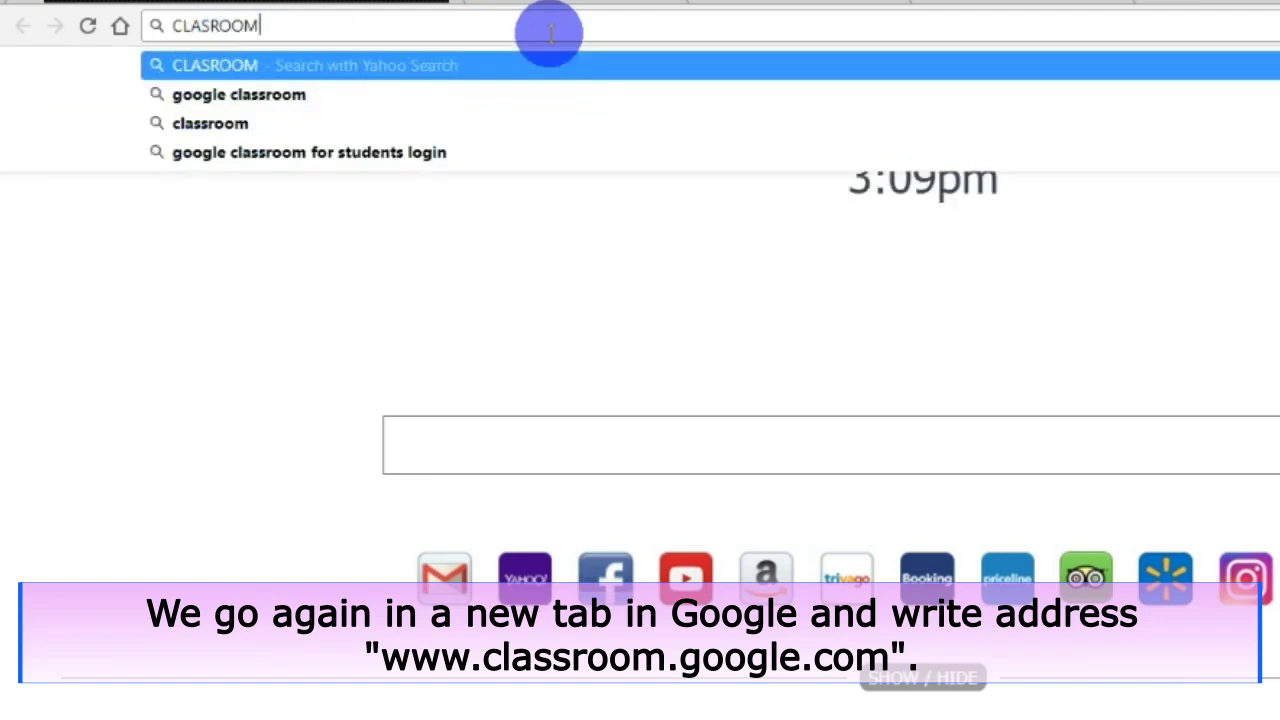
pyautogui.press('BackSpace')
pyautogui.press('BackSpace')
pyautogui.press('BackSpace')
pyautogui.press('BackSpace')
pyautogui.press('BackSpace')
pyautogui.press('BackSpace')
pyautogui.press('BackSpace')
pyautogui.press('BackSpace')
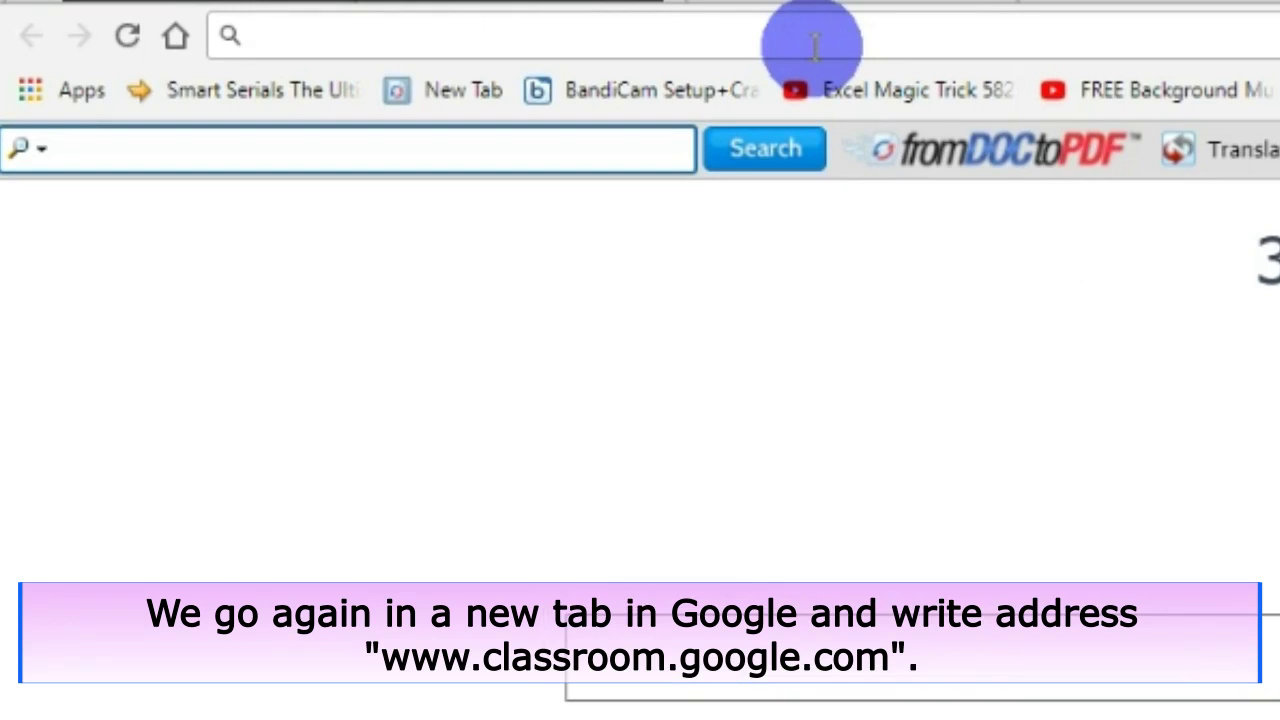
# Go to classroom.google.com in the new browser tab
pyautogui.write('classr')
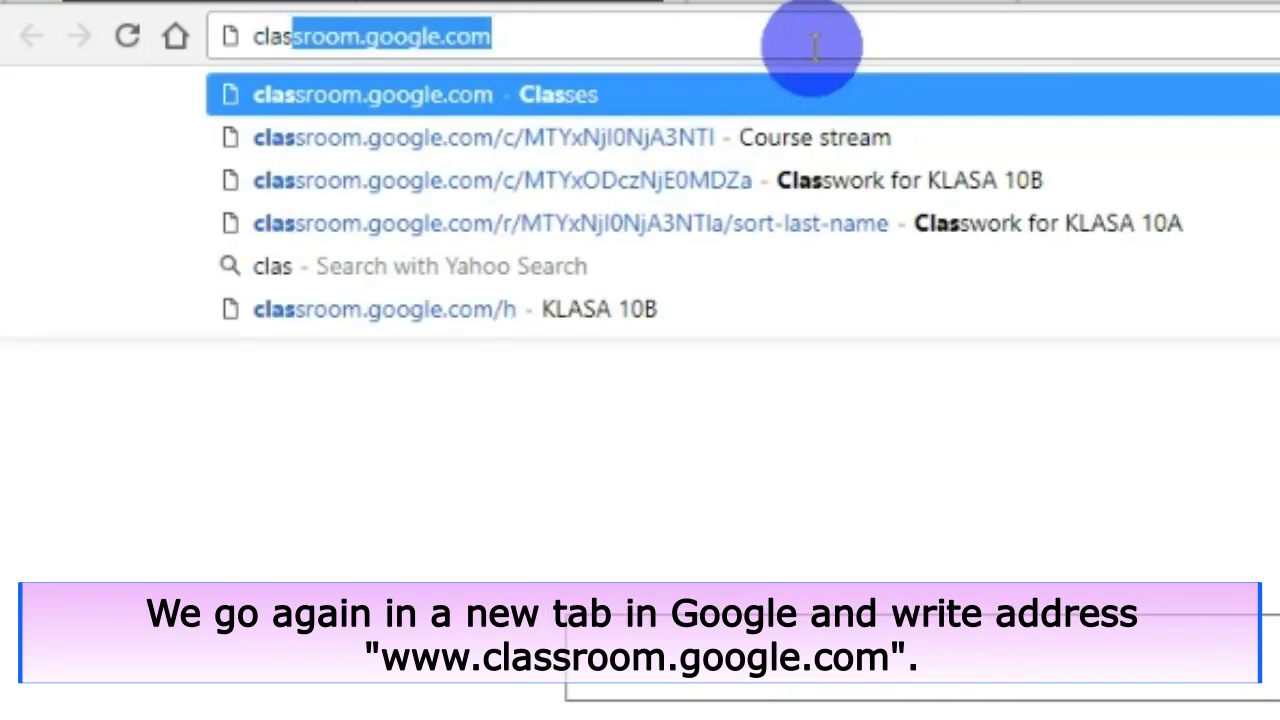
pyautogui.write('oom')
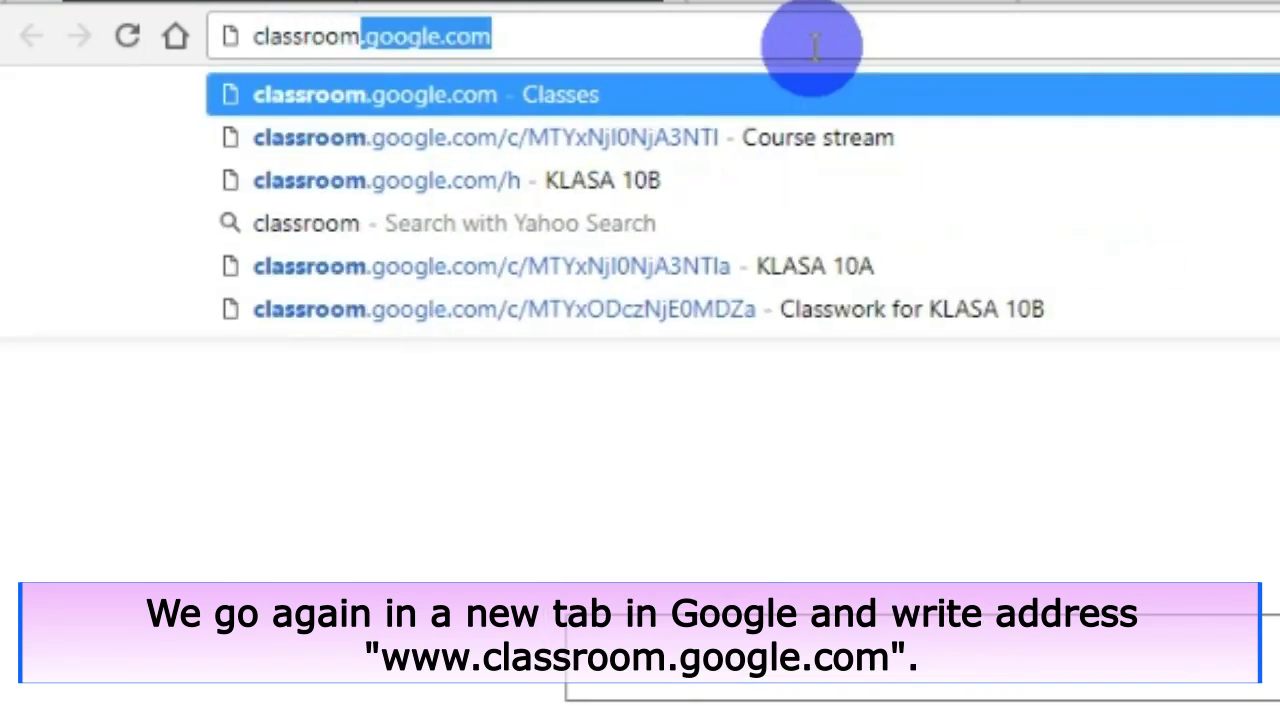
pyautogui.press('Return')
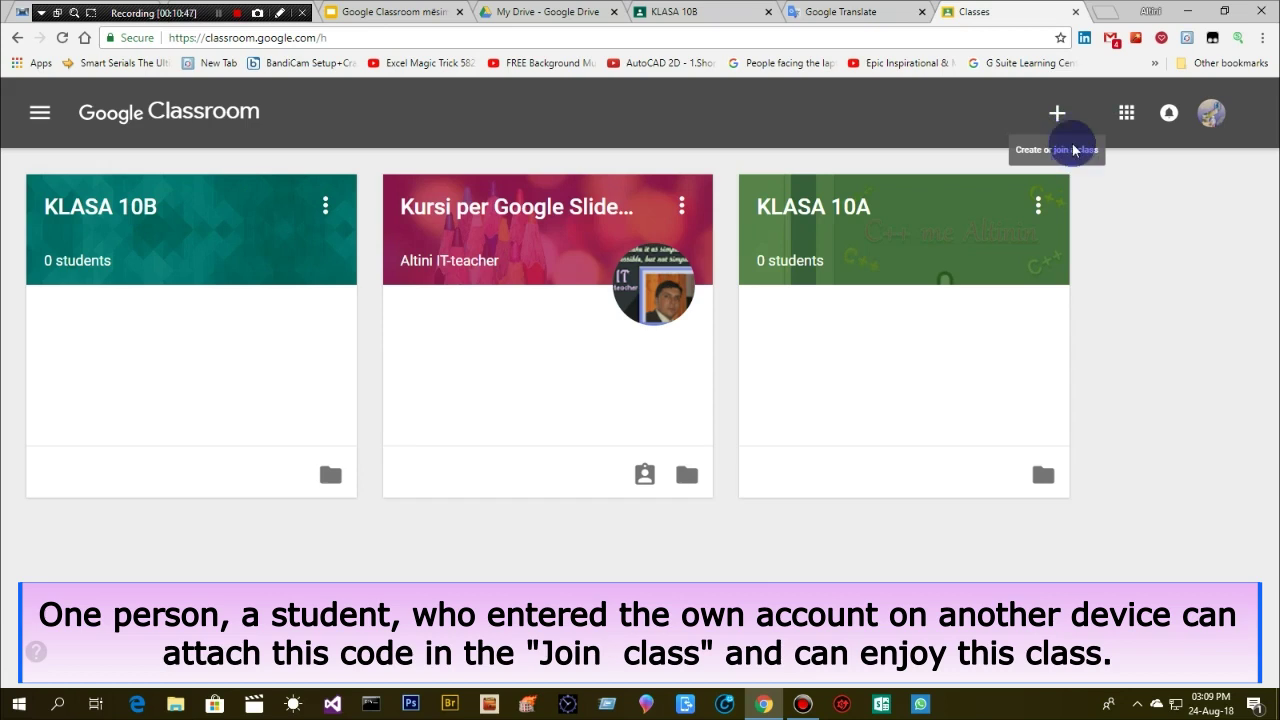
# Start joining a class from the Classes page and paste the copied class code as the code to join with
pyautogui.click(1057, 116)
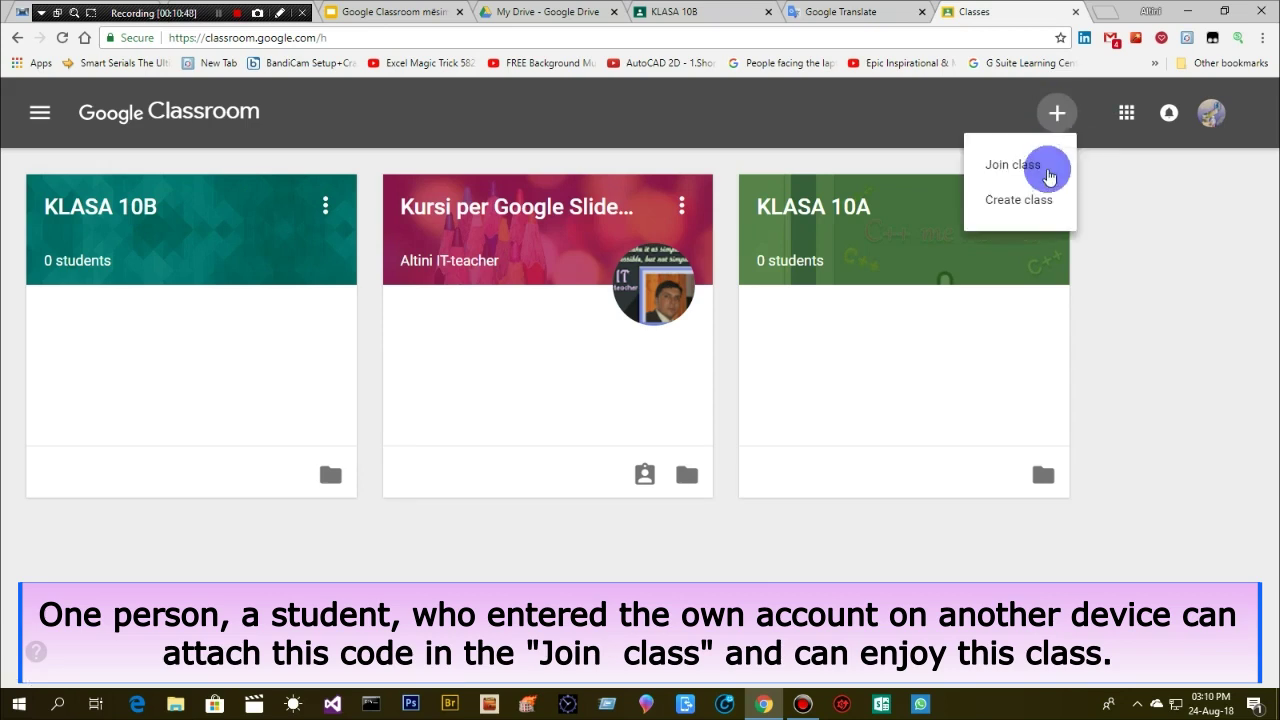
pyautogui.click(1008, 166)
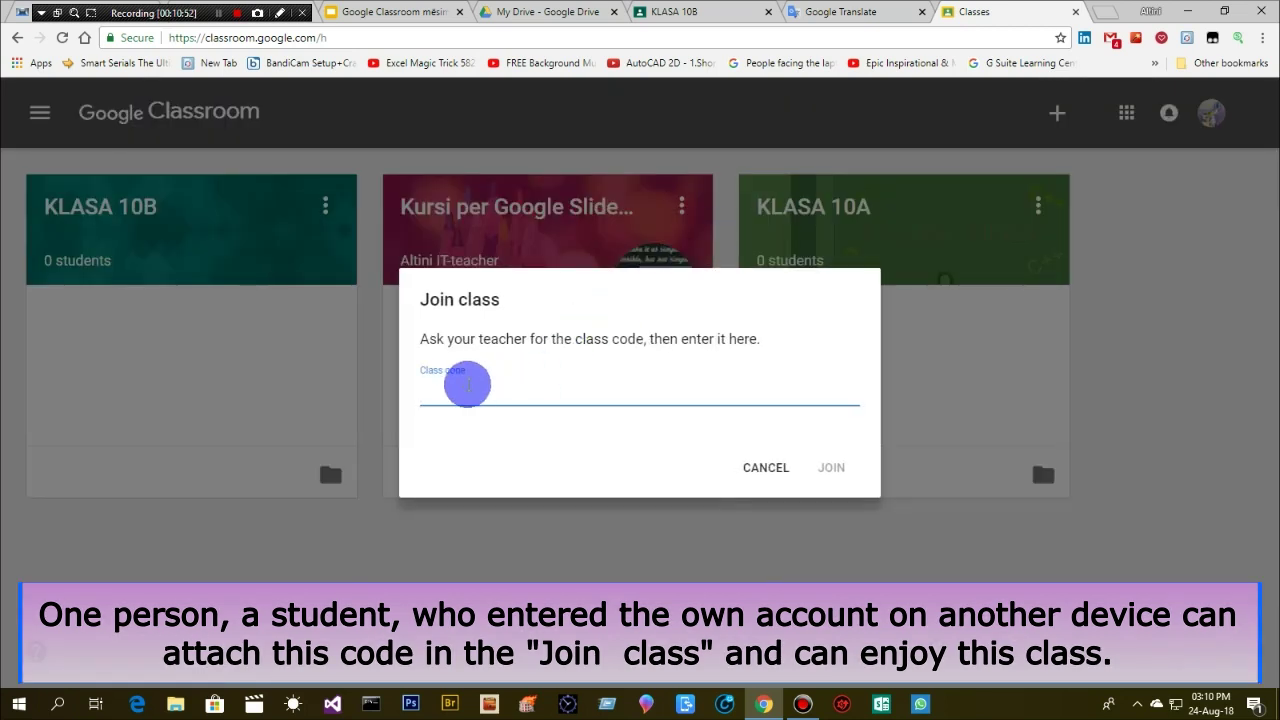
pyautogui.click(444, 393)
pyautogui.rightClick(444, 393)
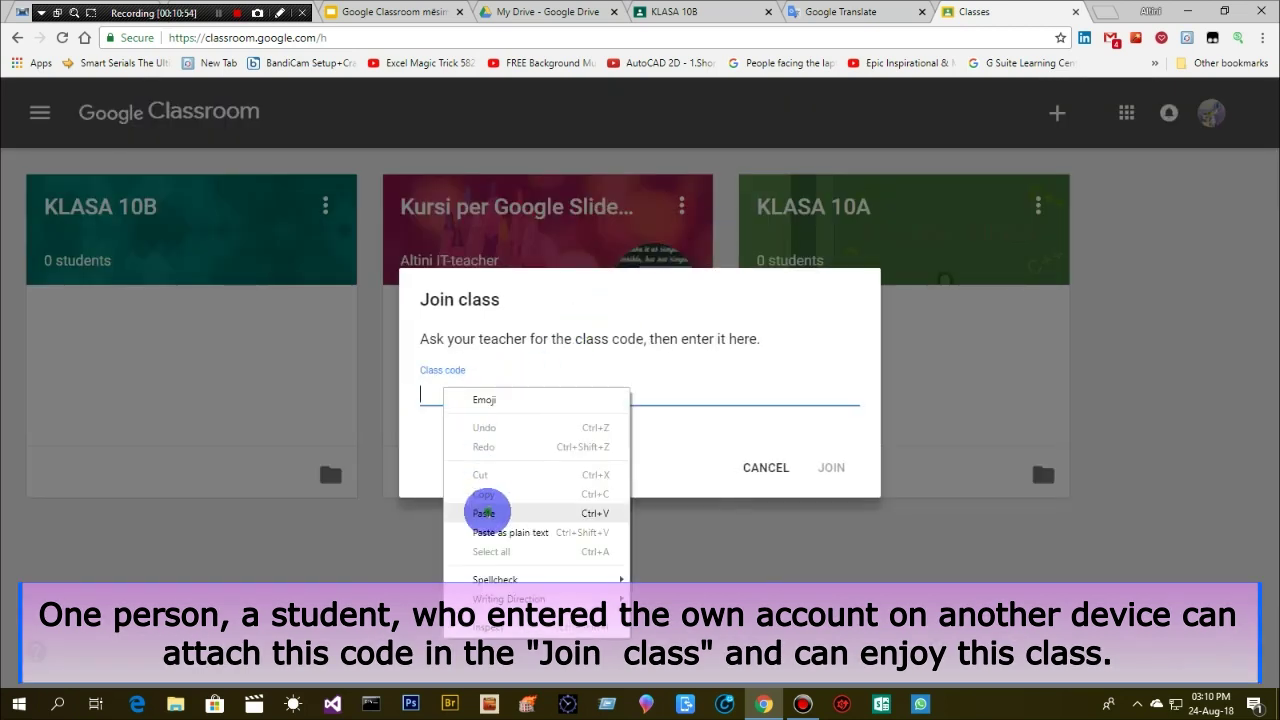
pyautogui.click(486, 508)
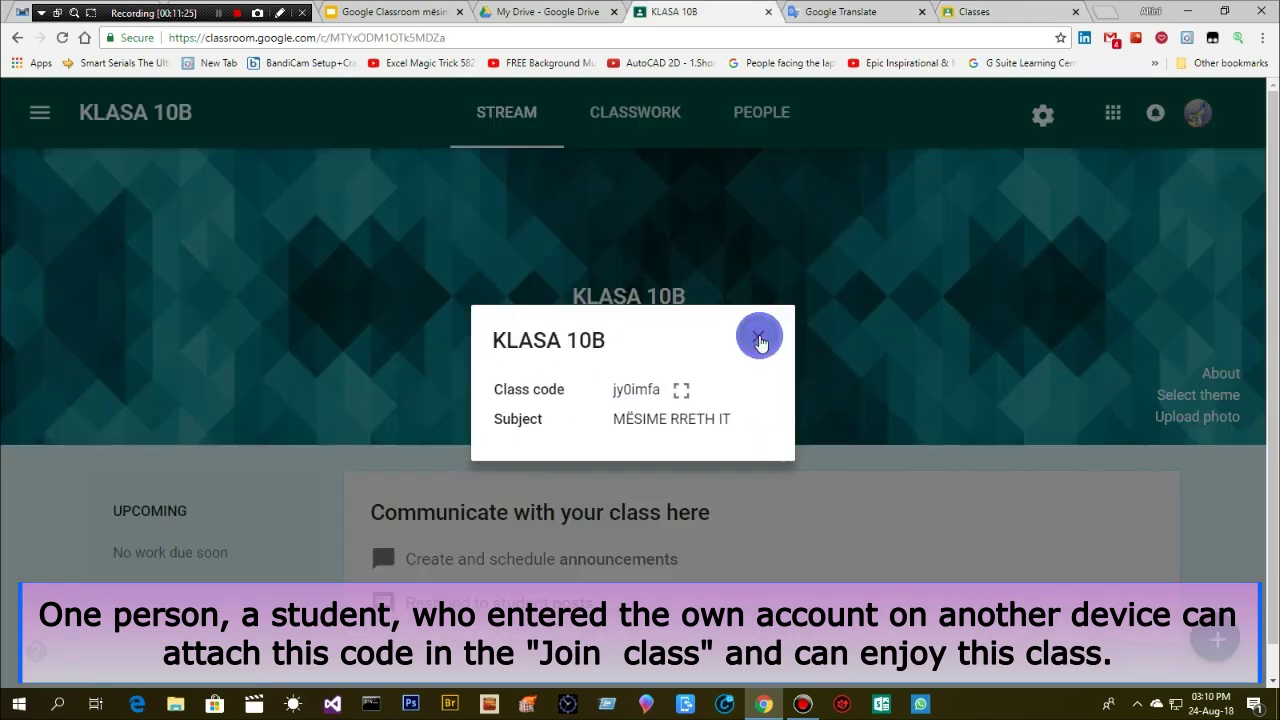
# Close the KLASA 10B class details, then view the Join class dialog on the Classes page and cancel it
pyautogui.click(759, 339)
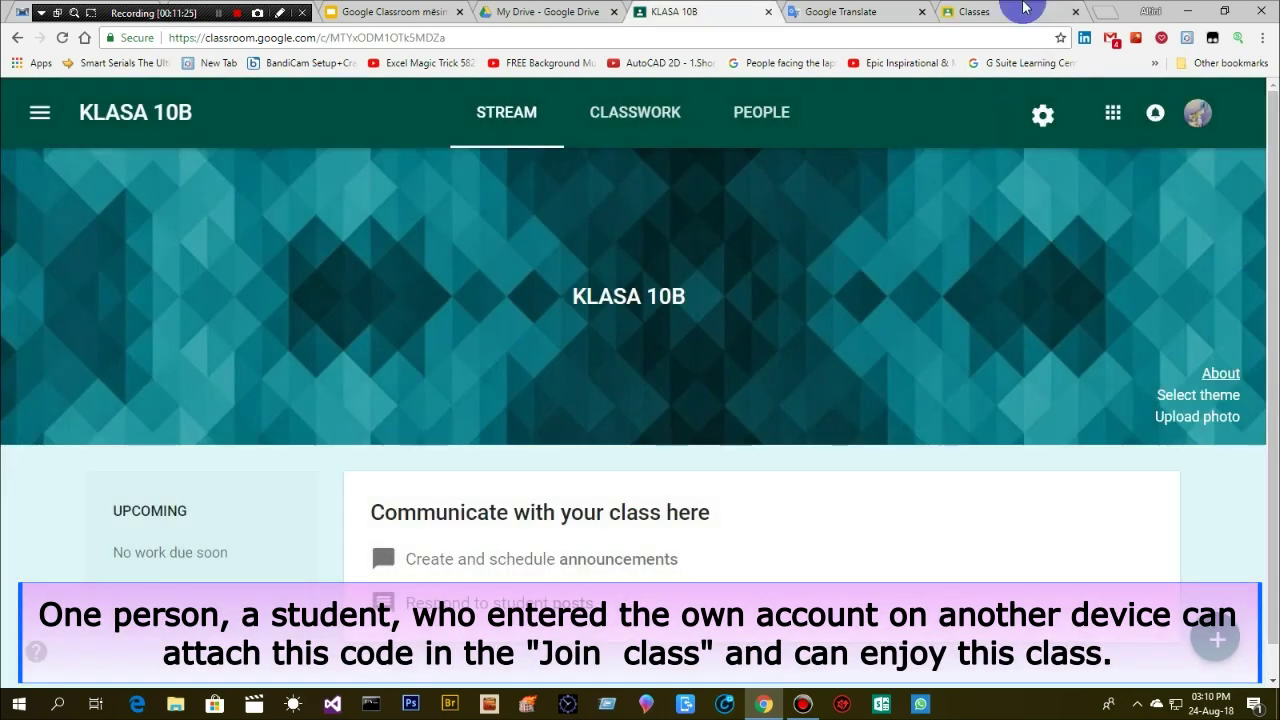
pyautogui.click(990, 11)
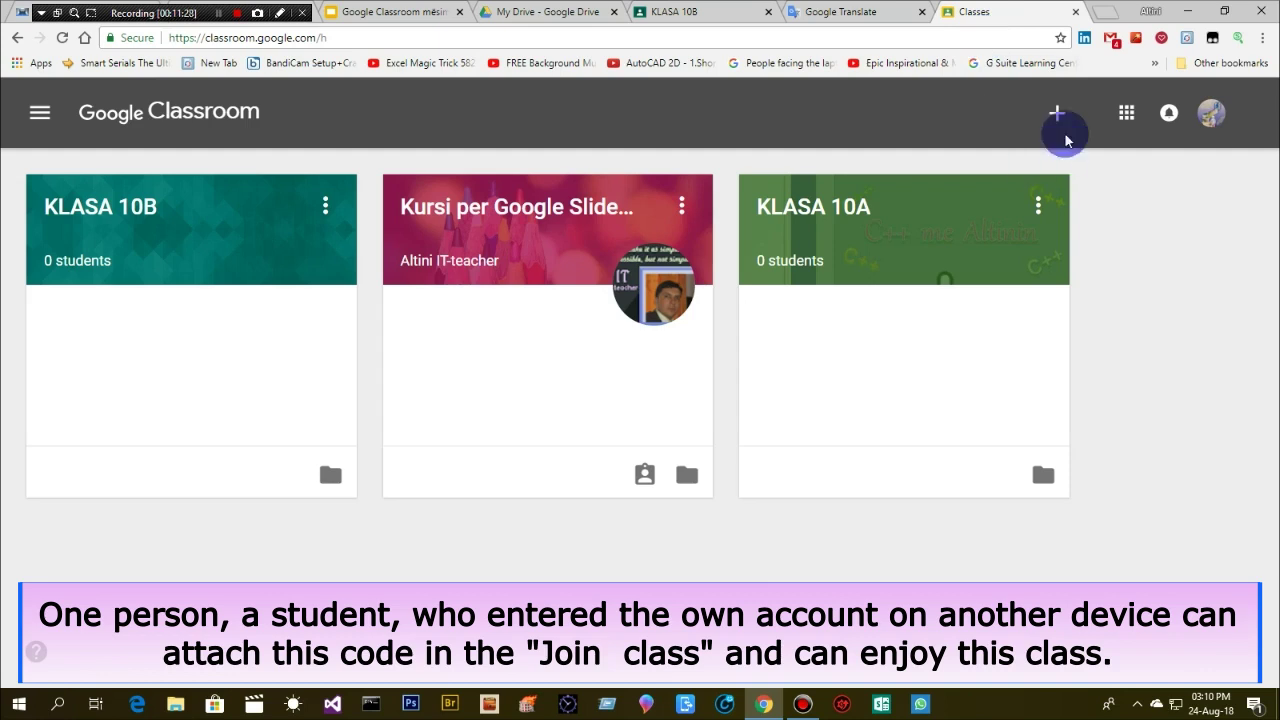
pyautogui.click(1060, 112)
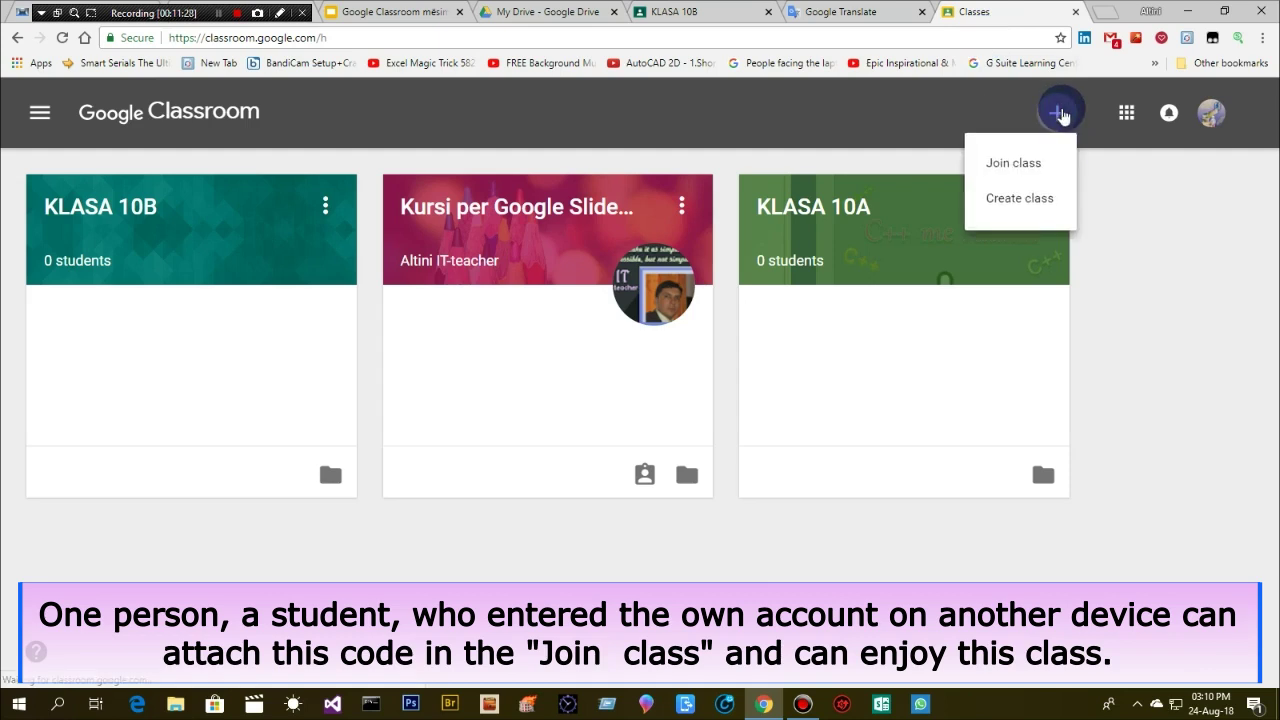
pyautogui.click(1018, 168)
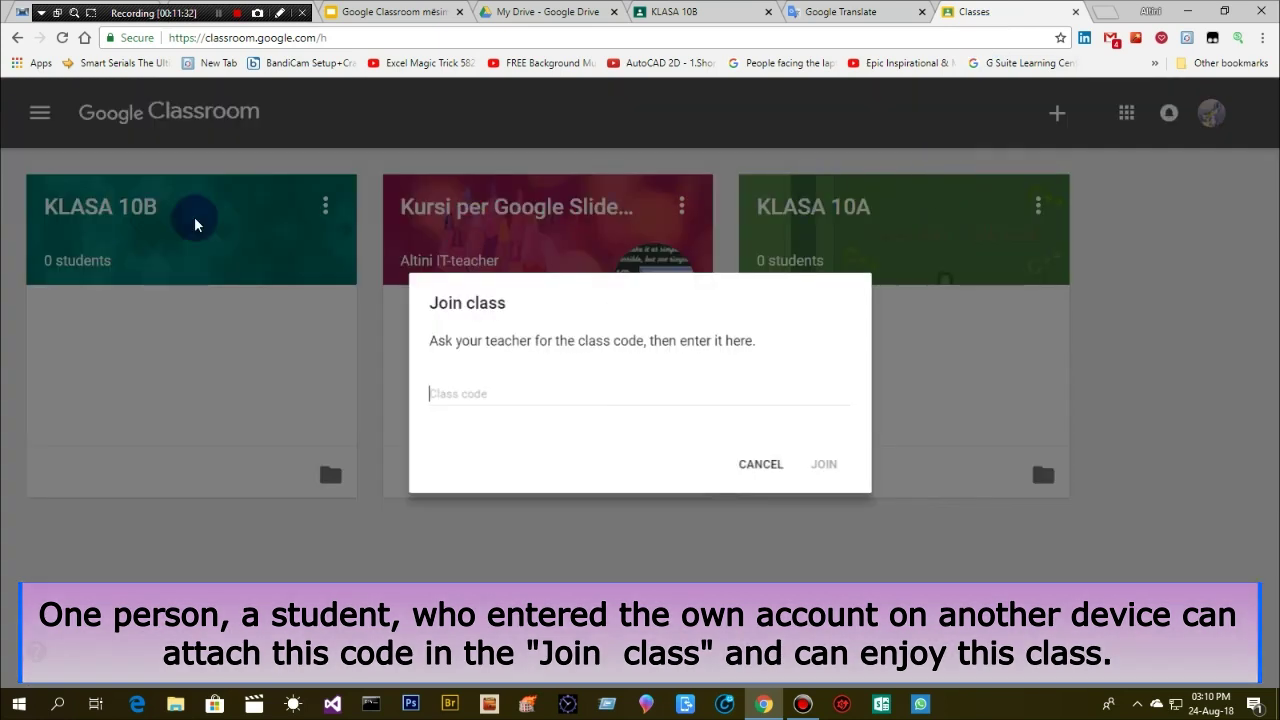
pyautogui.click(763, 469)
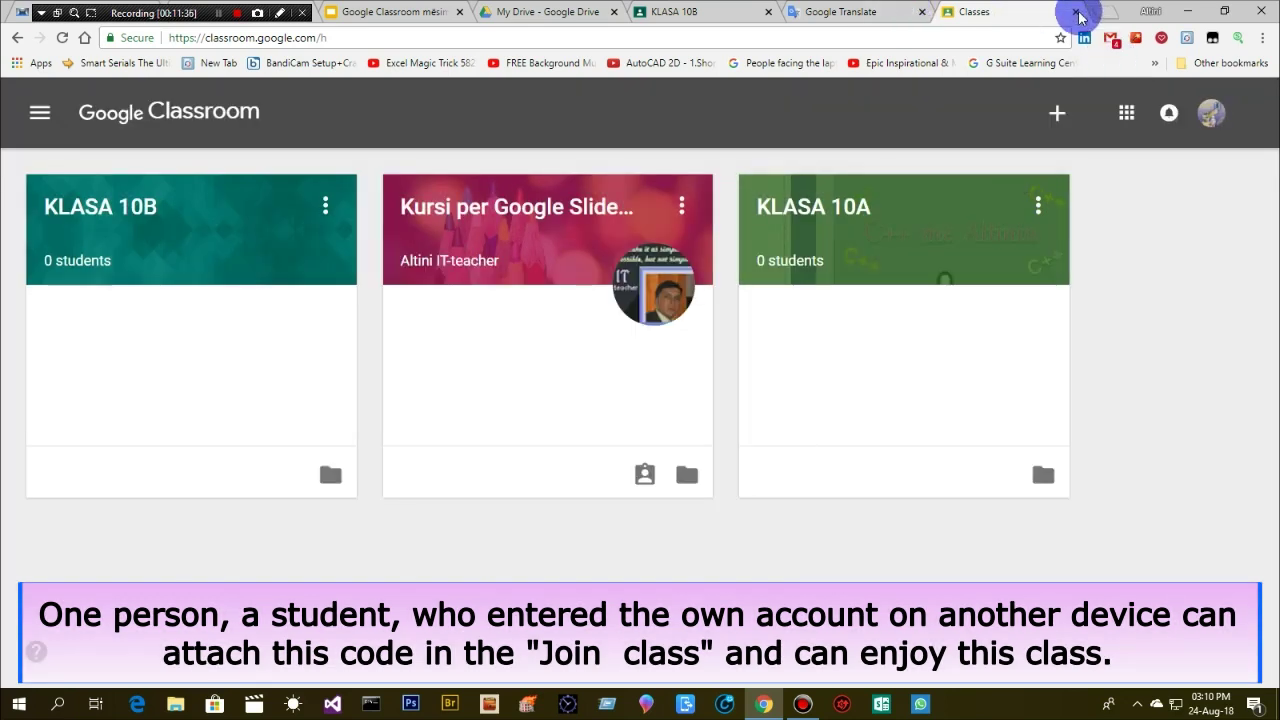
# Close the browser tab with the Classes page and return to the KLASA 10B stream
pyautogui.click(1076, 13)
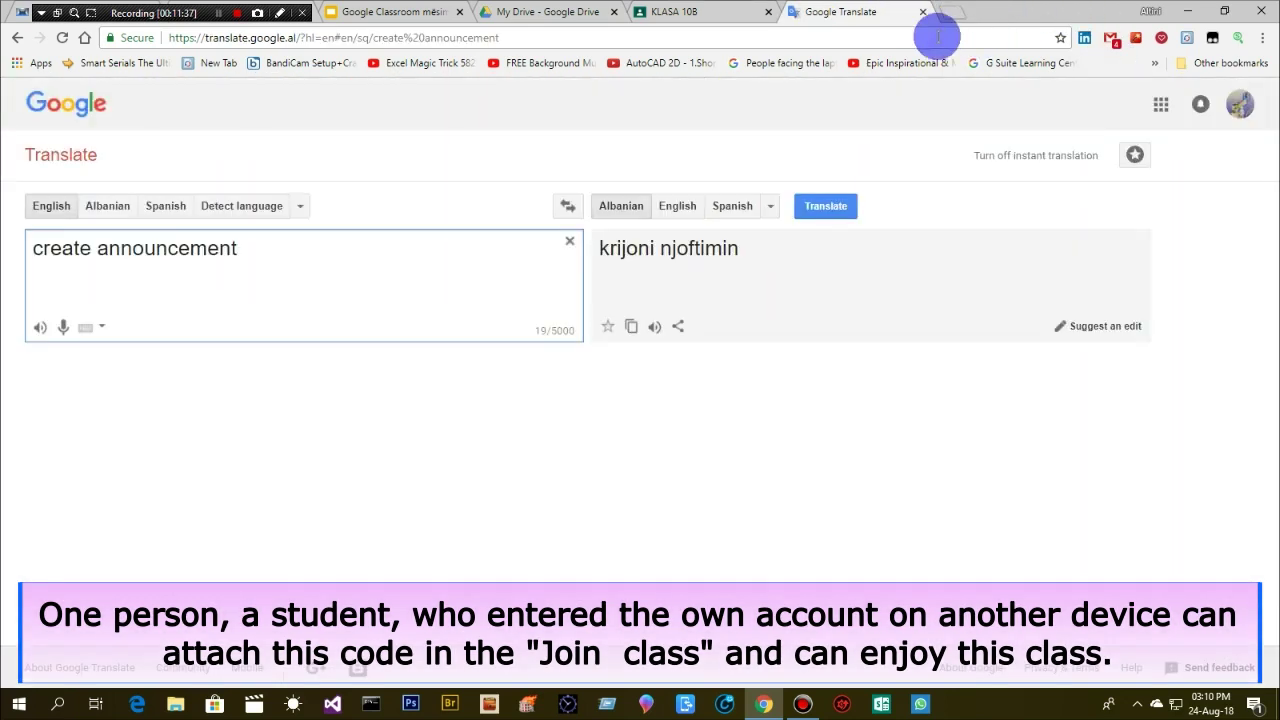
pyautogui.click(688, 12)
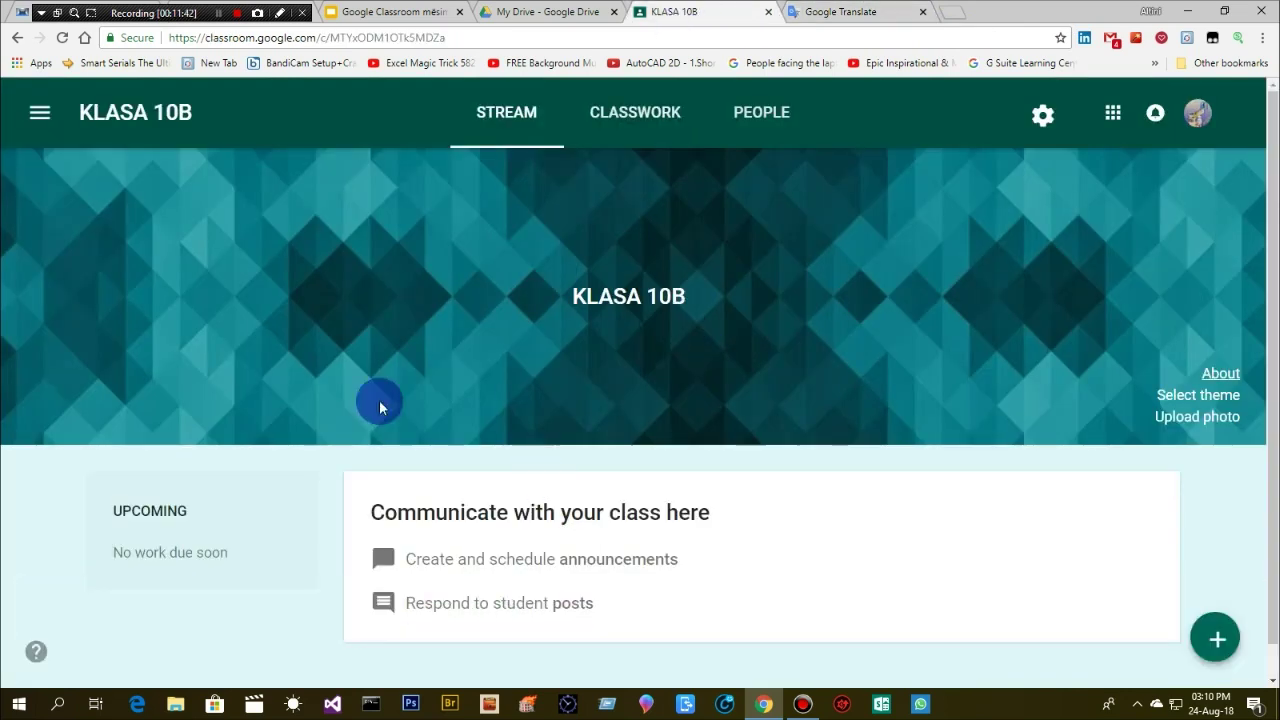
# Browse the theme gallery for KLASA 10B and apply the green chalkboard image with math writing as the class theme
pyautogui.click(1205, 400)
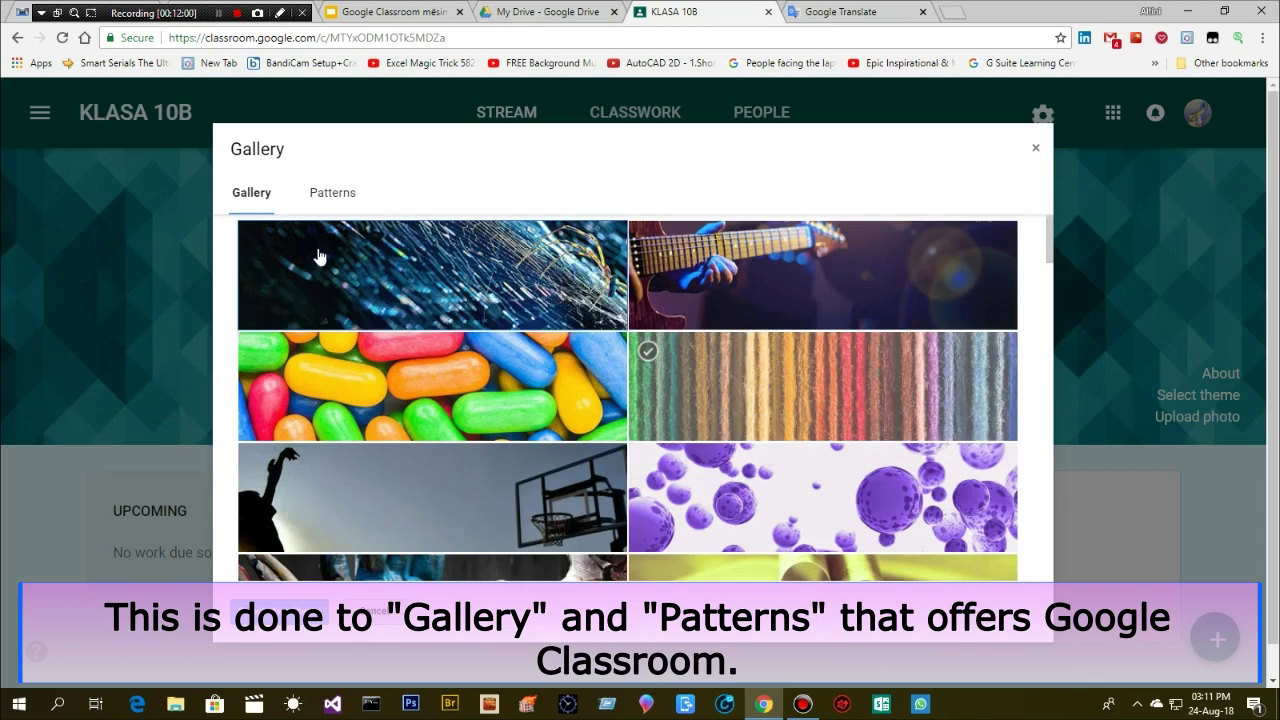
pyautogui.click(340, 190)
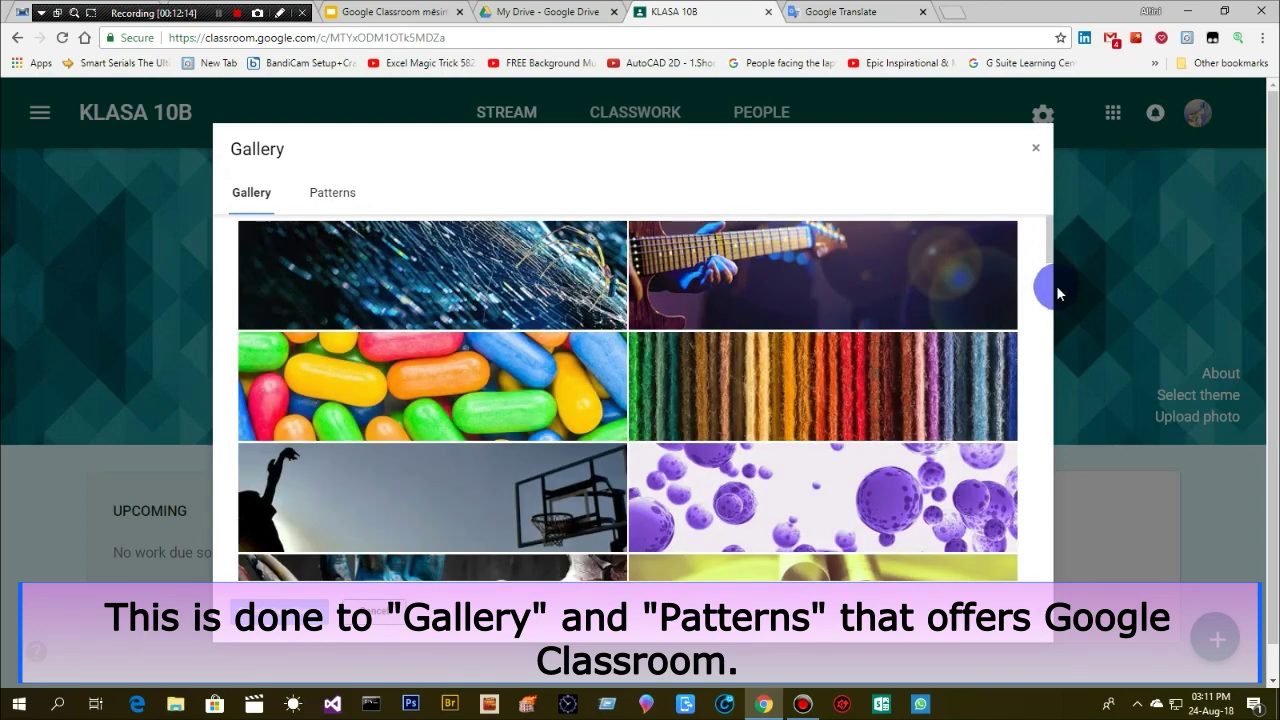
pyautogui.scroll(-6, 1057, 286)
pyautogui.scroll(-15, 1063, 391)
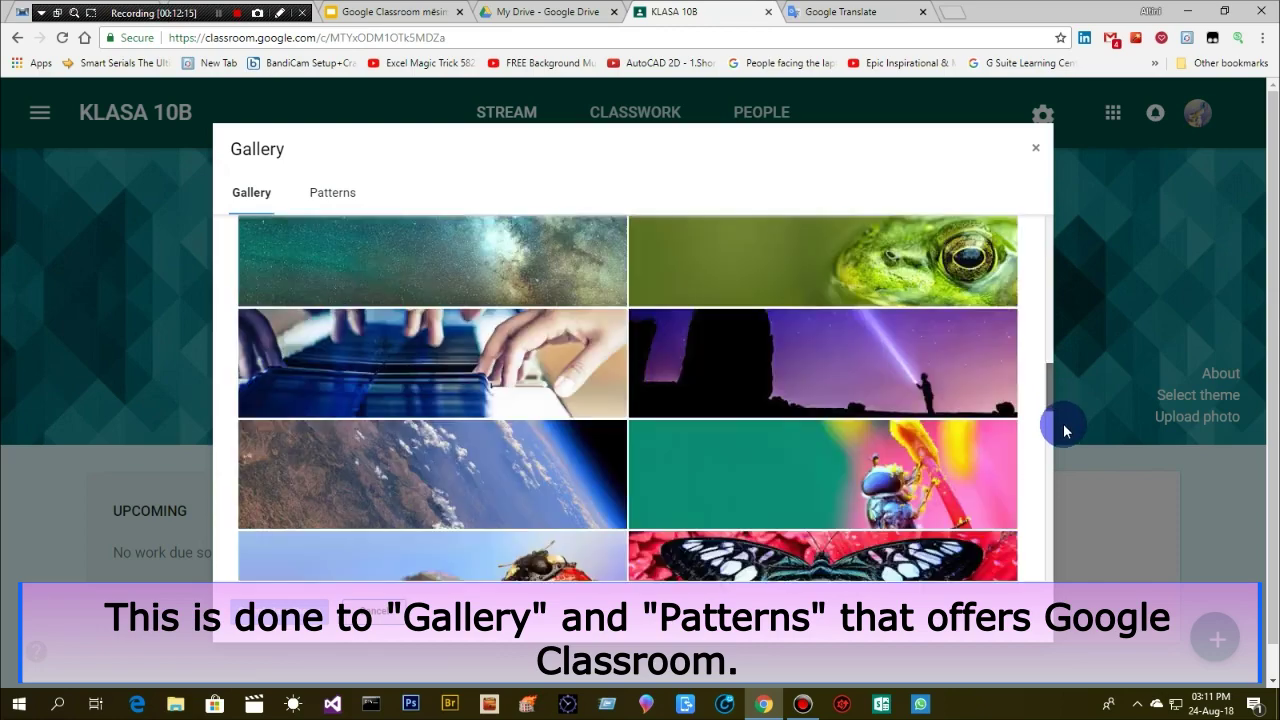
pyautogui.scroll(-10, 1057, 500)
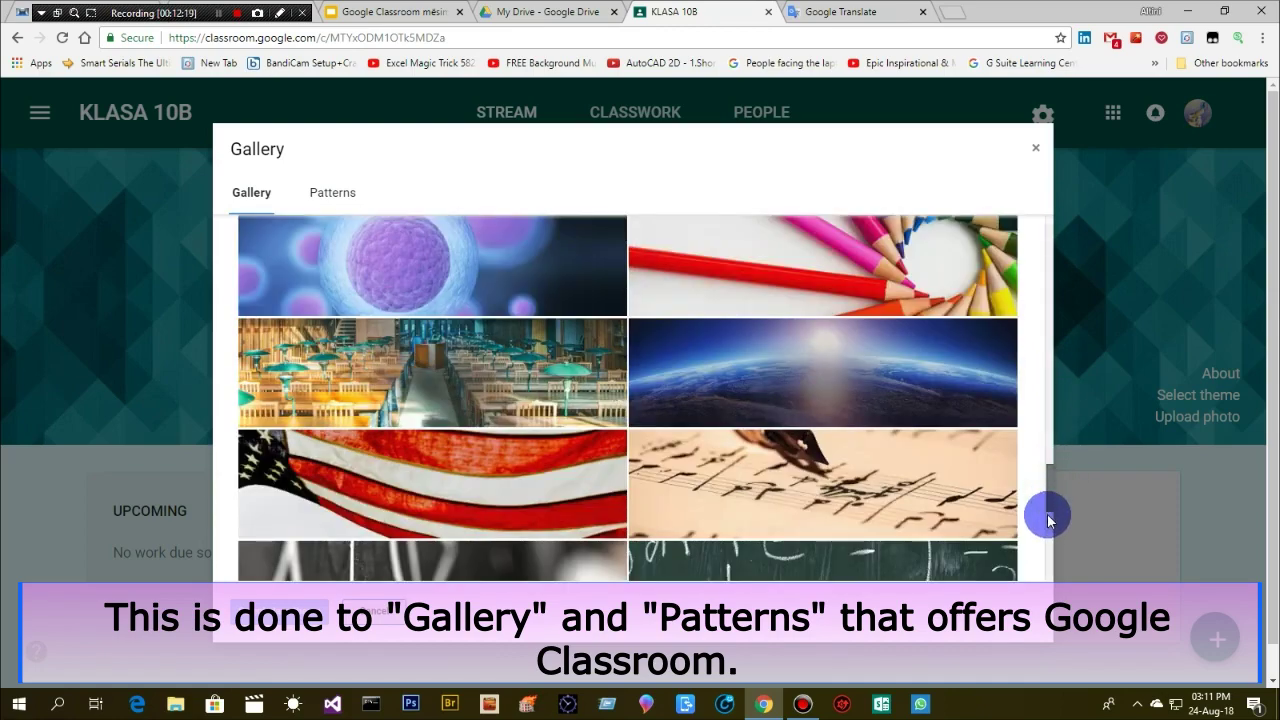
pyautogui.scroll(-5, 1047, 497)
pyautogui.click(821, 266)
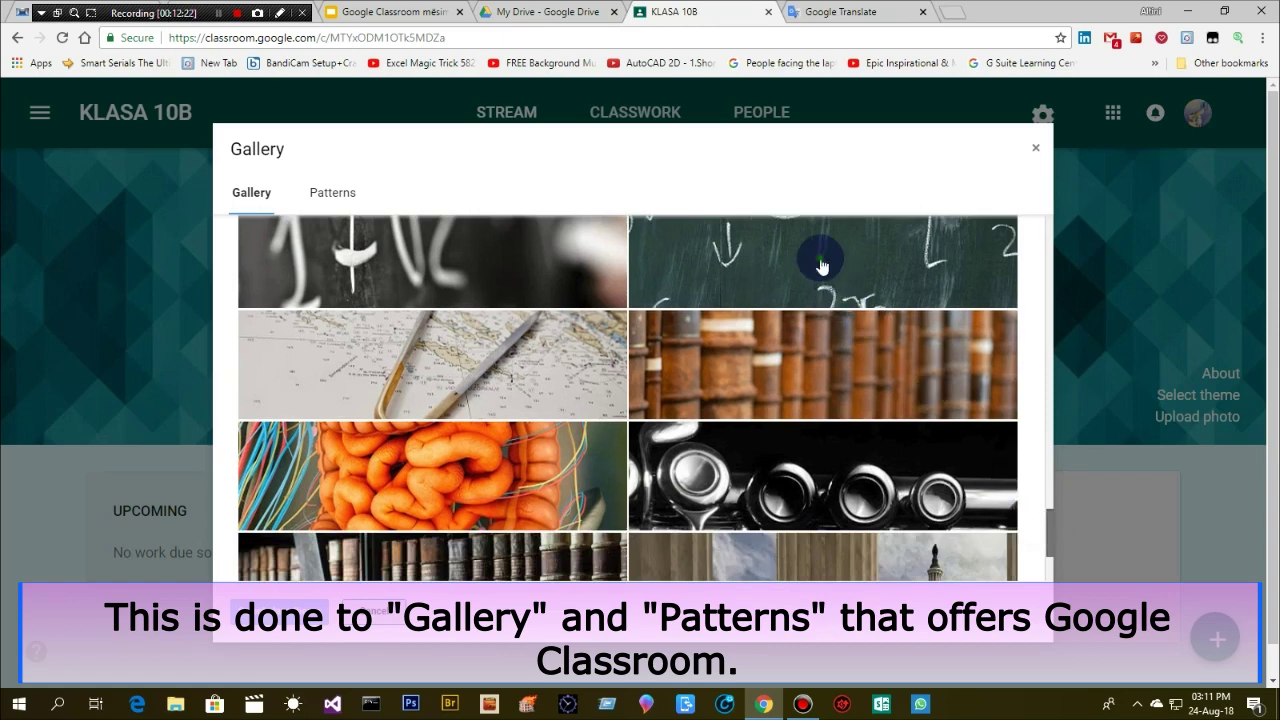
pyautogui.click(820, 265)
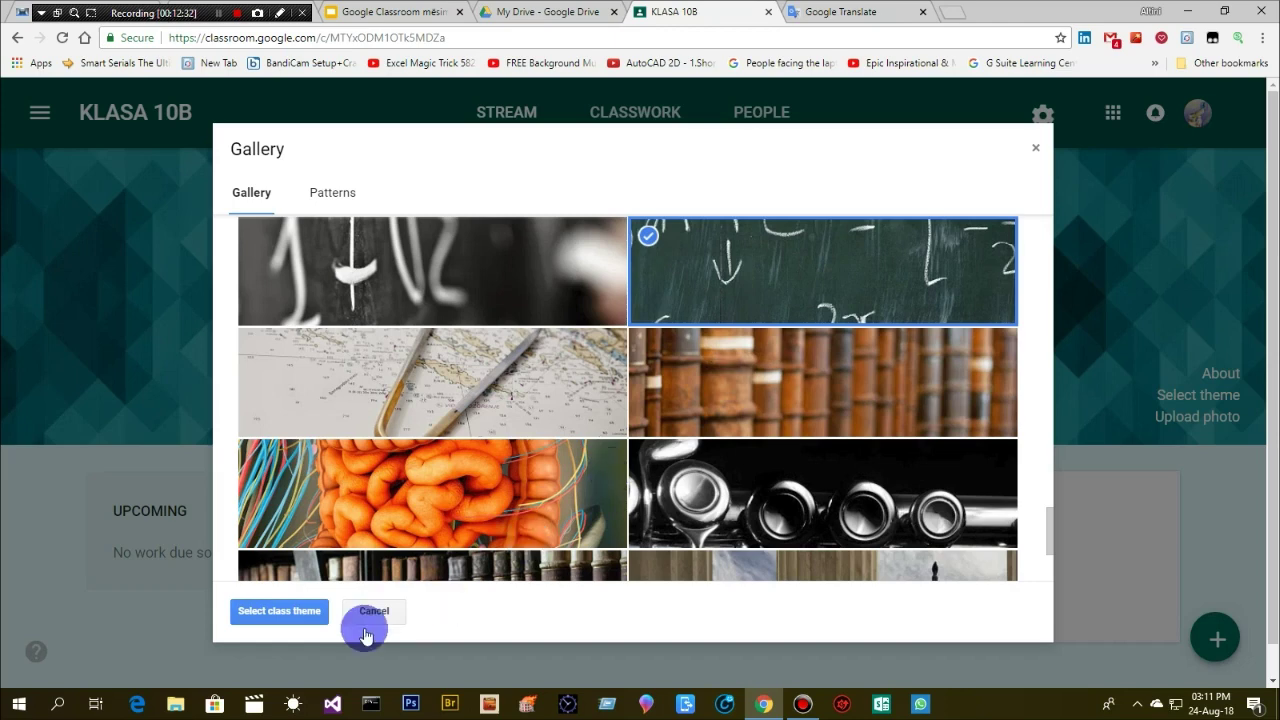
pyautogui.click(280, 612)
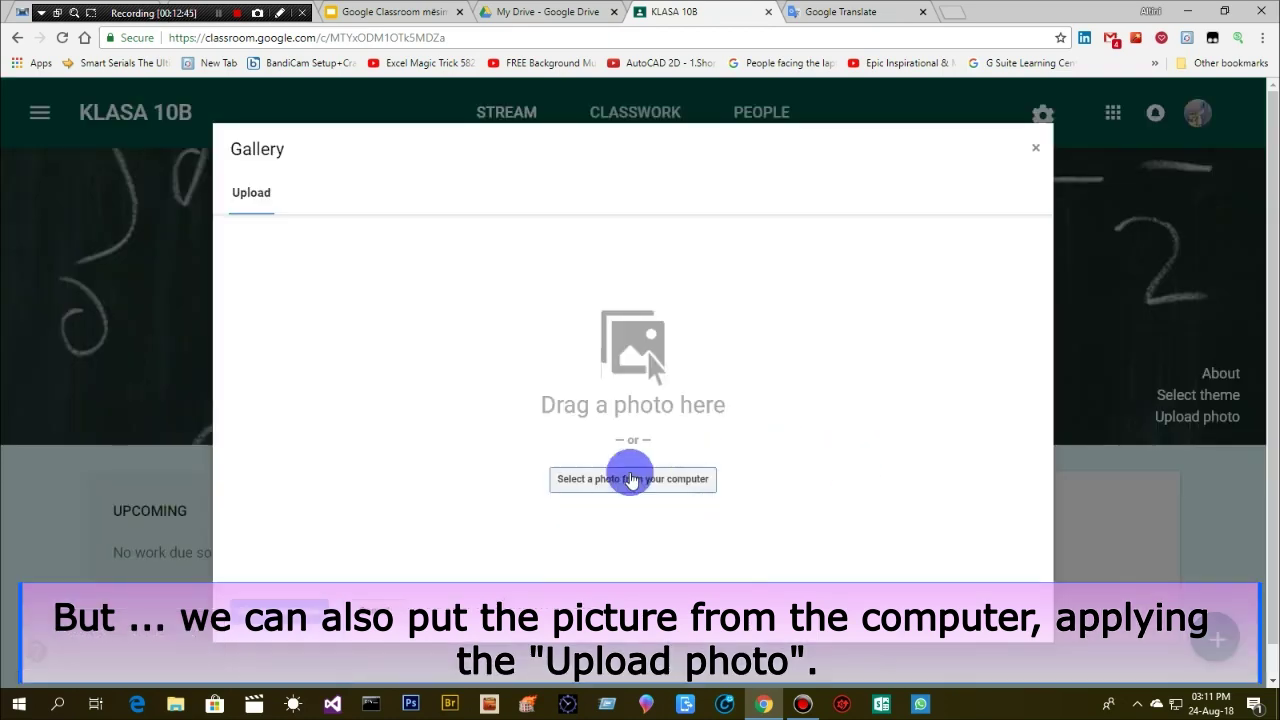
pyautogui.click(613, 480)
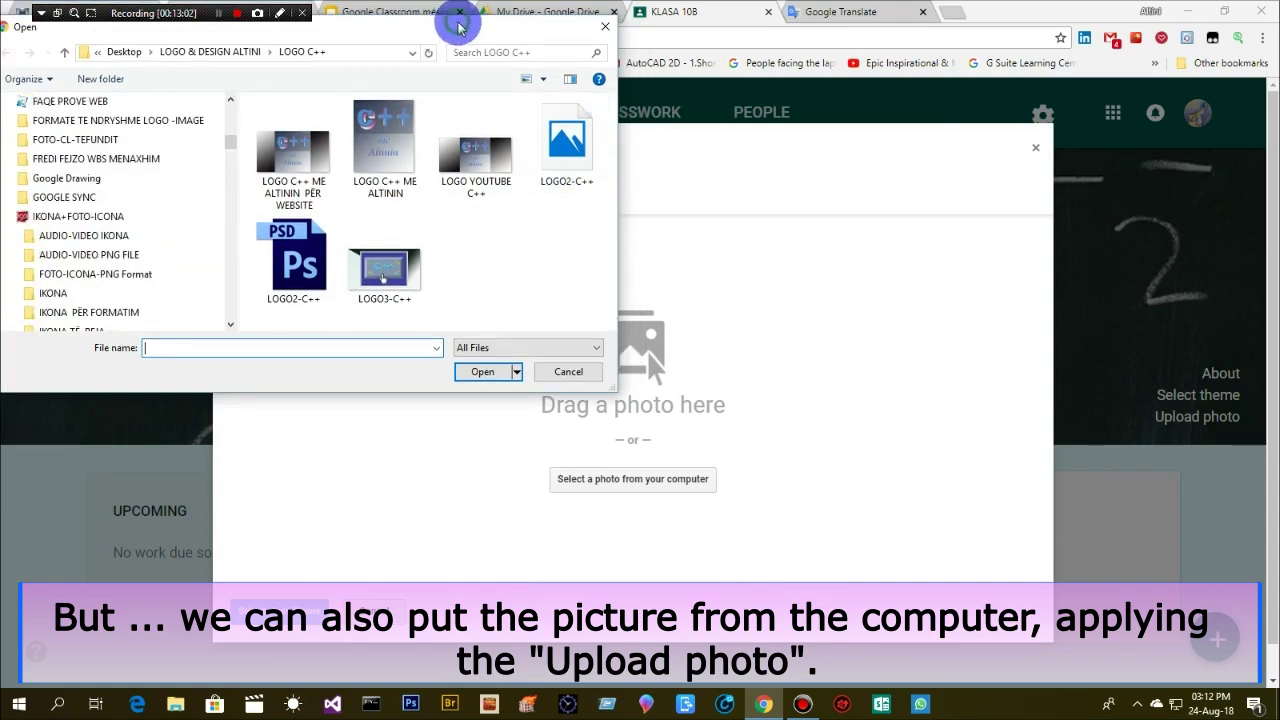
pyautogui.moveTo(457, 17); pyautogui.dragTo(636, 79)
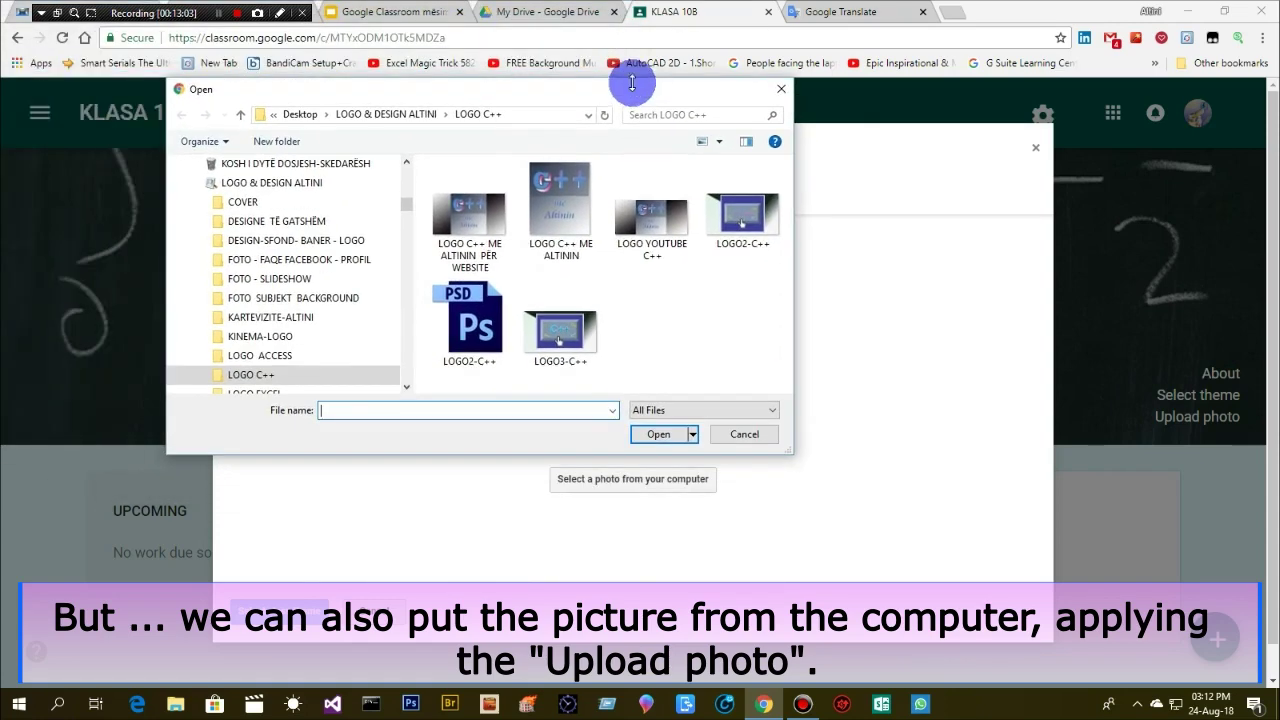
pyautogui.click(370, 114)
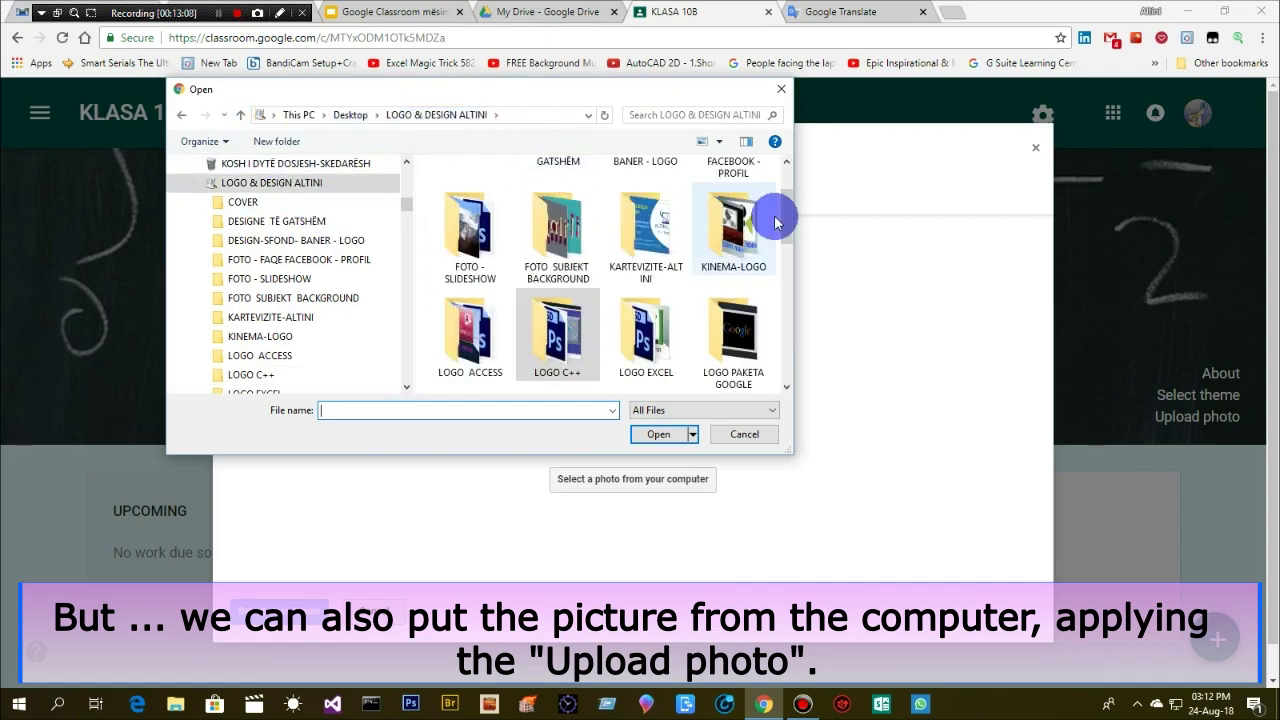
pyautogui.moveTo(786, 209); pyautogui.dragTo(800, 180)
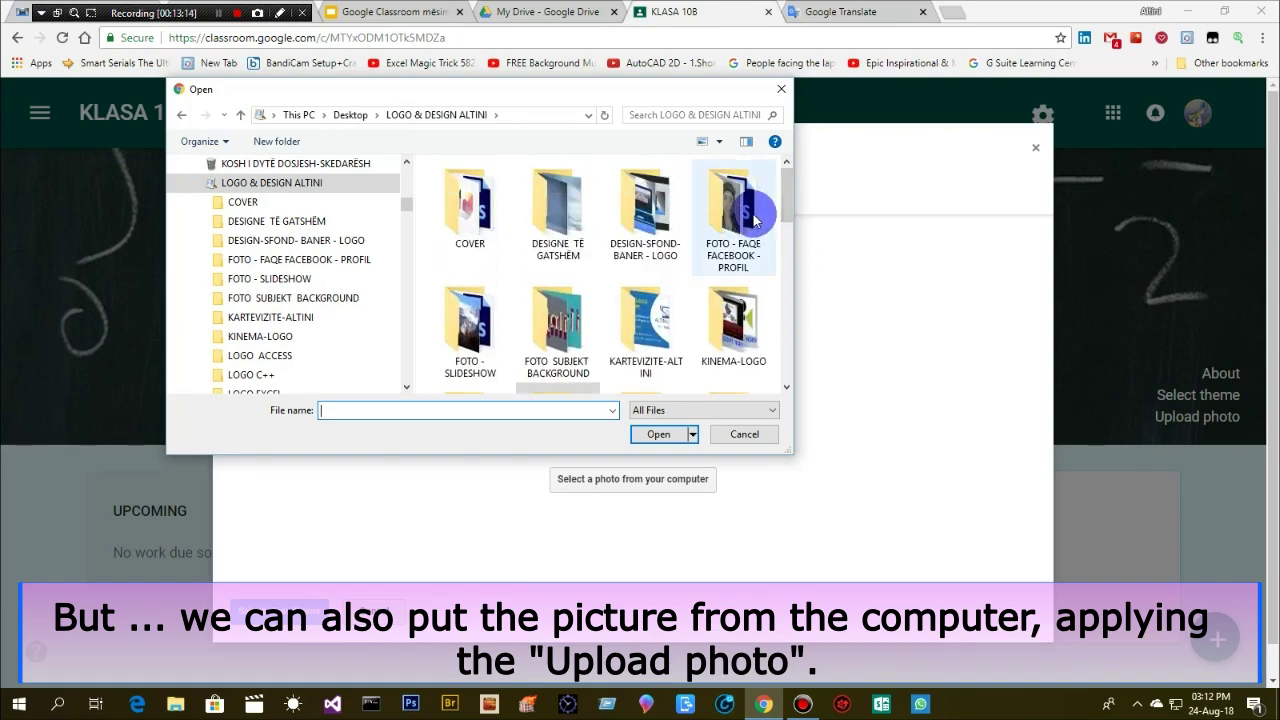
pyautogui.click(740, 434)
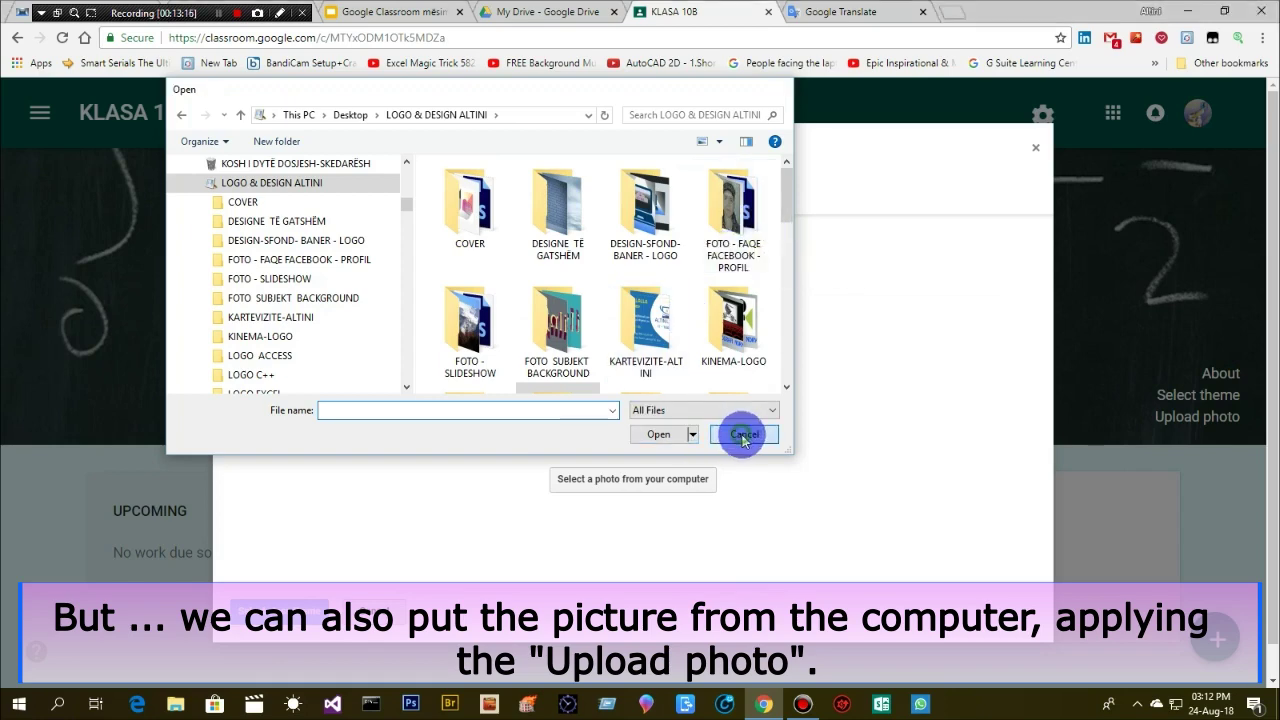
pyautogui.click(377, 611)
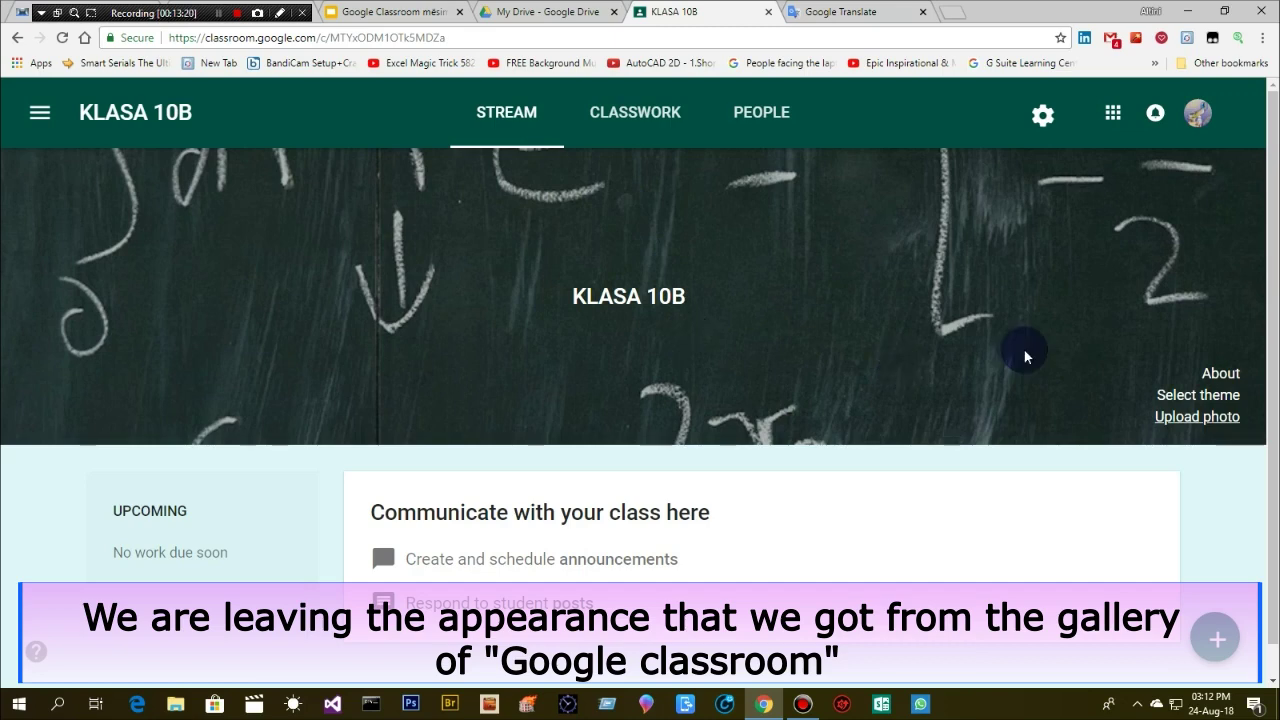
# Open the KLASA 10B class details for editing in the class settings and start the class description with "Kjo klasë"
pyautogui.scroll(-1, 1262, 214)
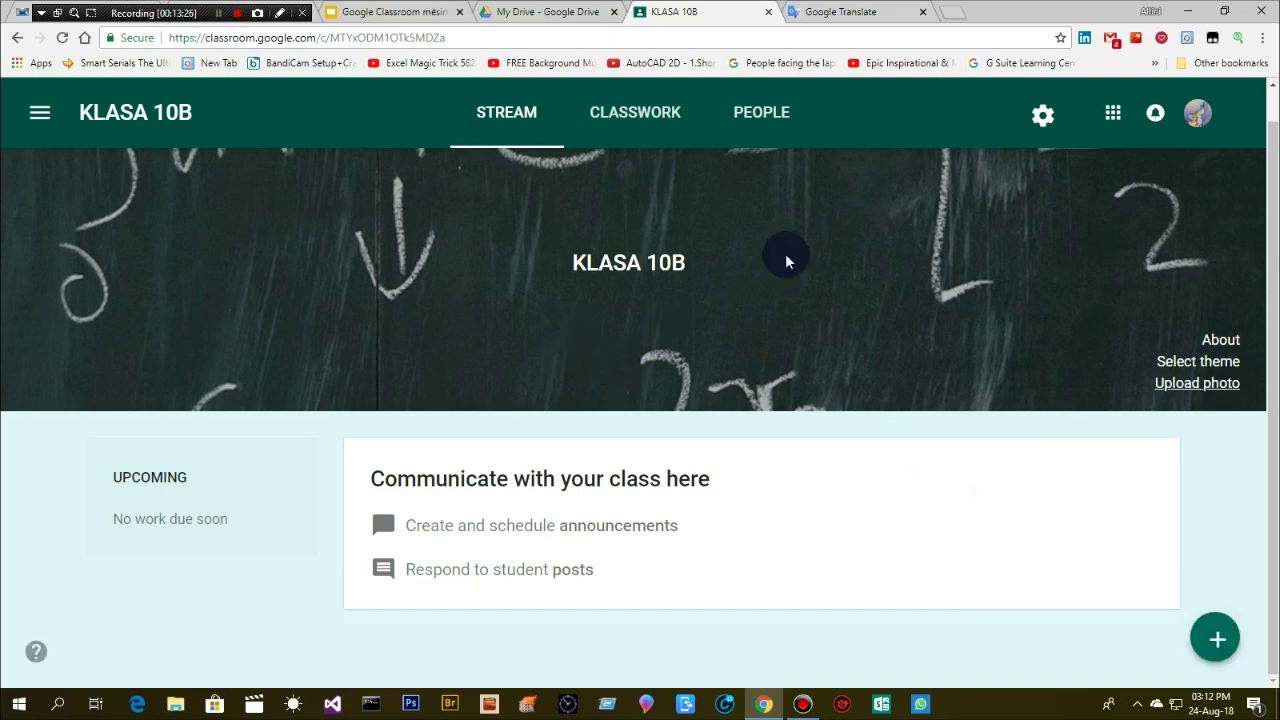
pyautogui.scroll(1, 1268, 226)
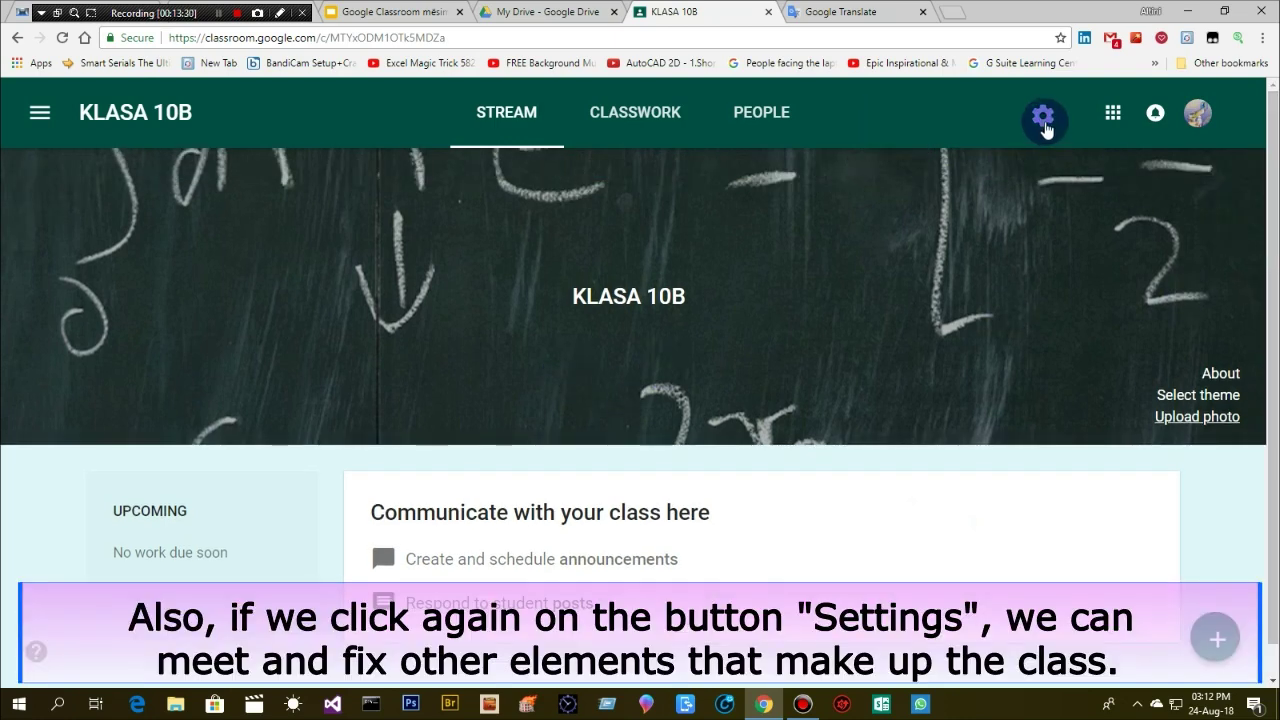
pyautogui.click(1043, 119)
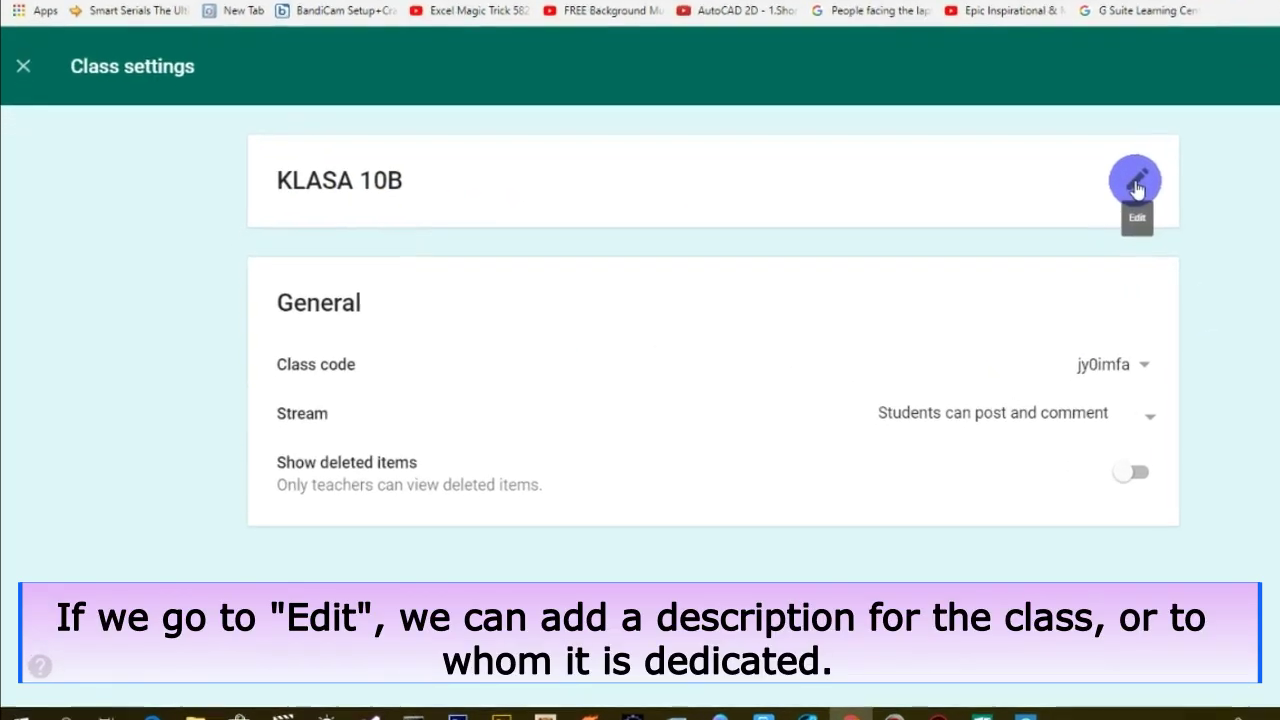
pyautogui.click(1136, 186)
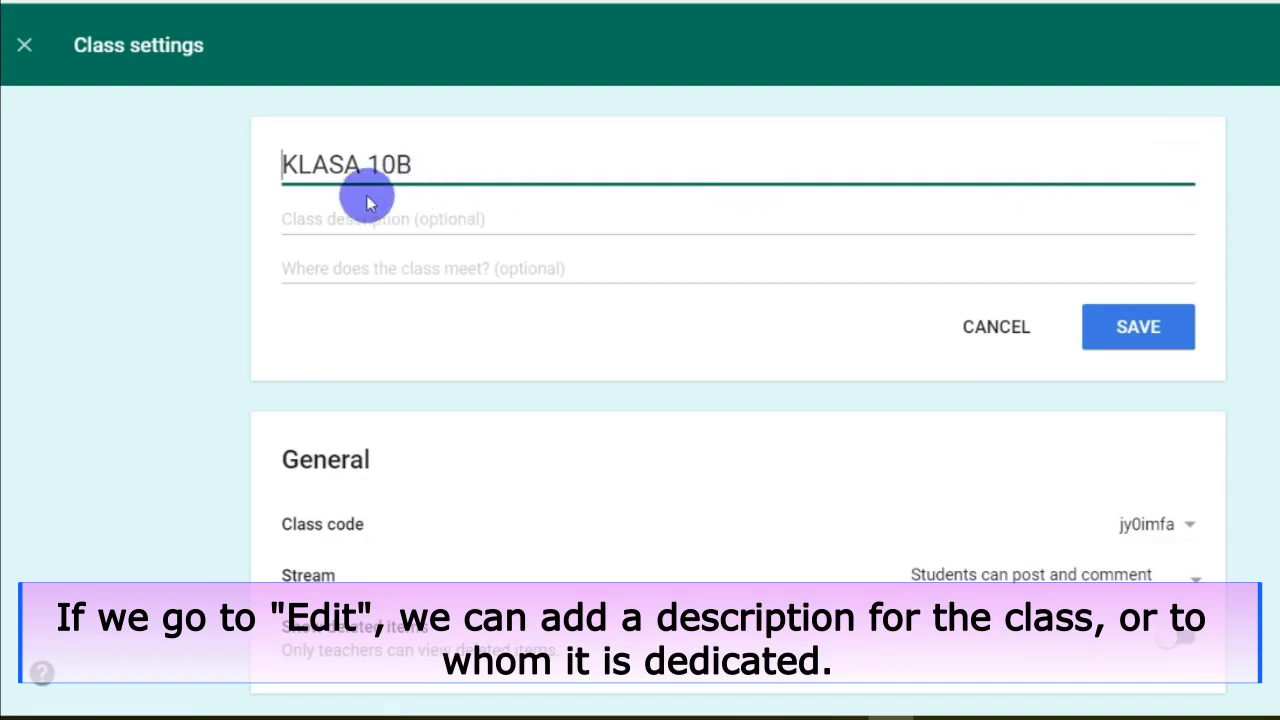
pyautogui.click(302, 222)
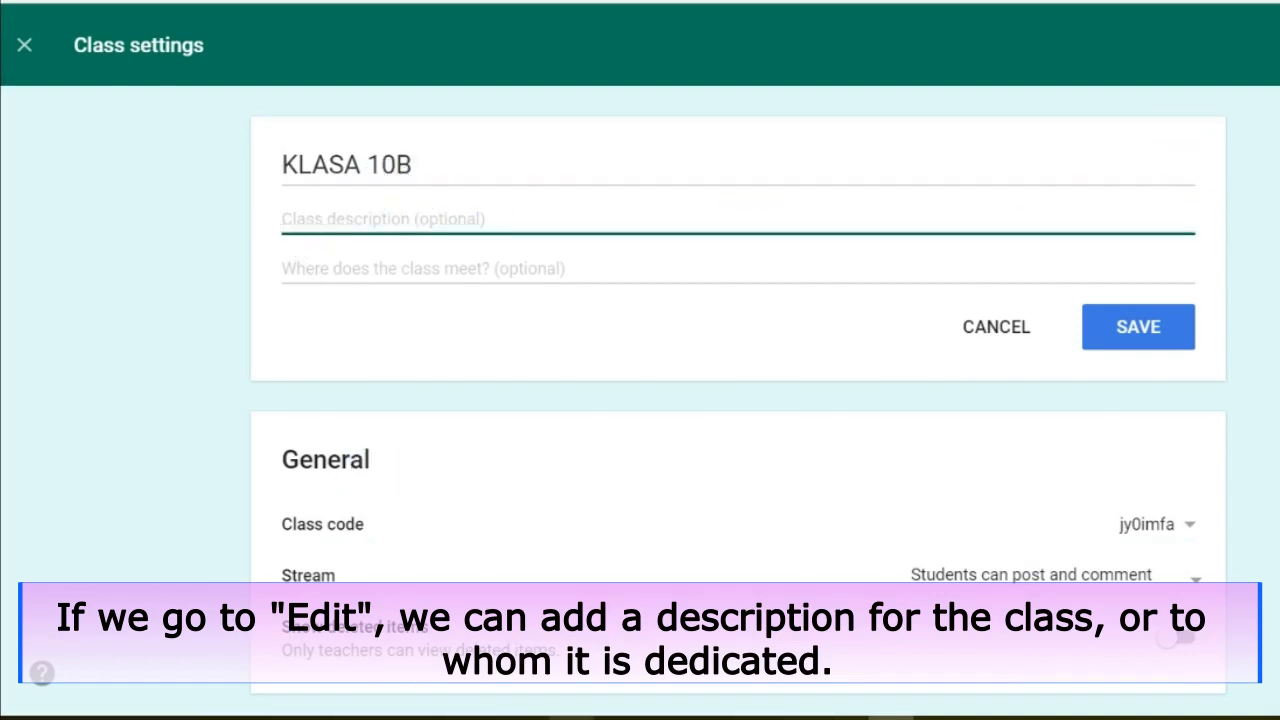
pyautogui.write('Kjo')
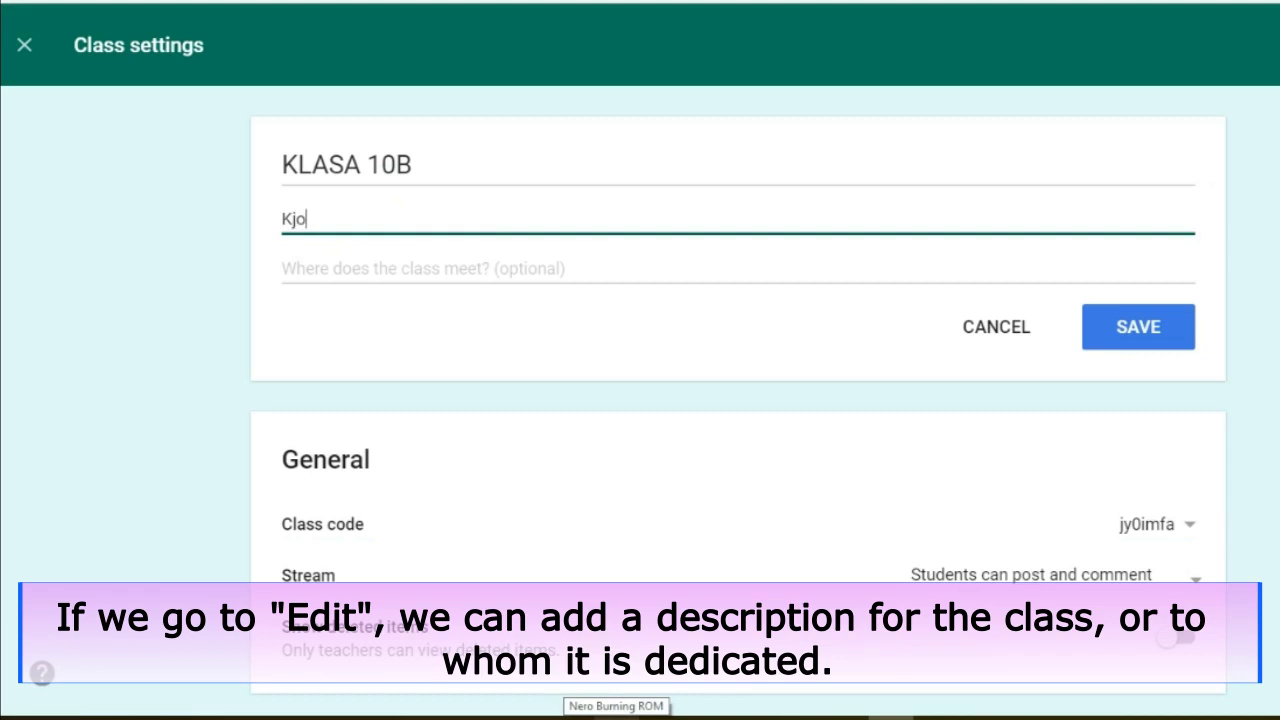
pyautogui.write(' klasd')
pyautogui.press('BackSpace')
pyautogui.press('BackSpace')
pyautogui.write('s')
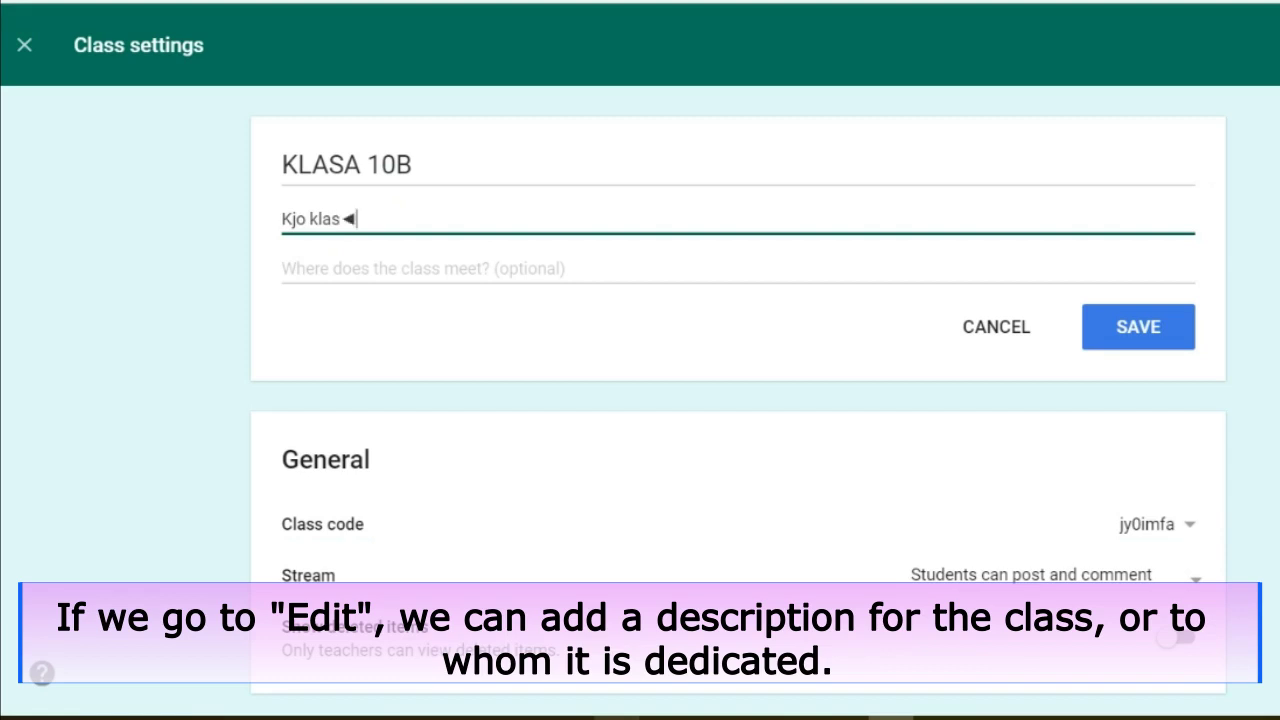
pyautogui.write('ë')
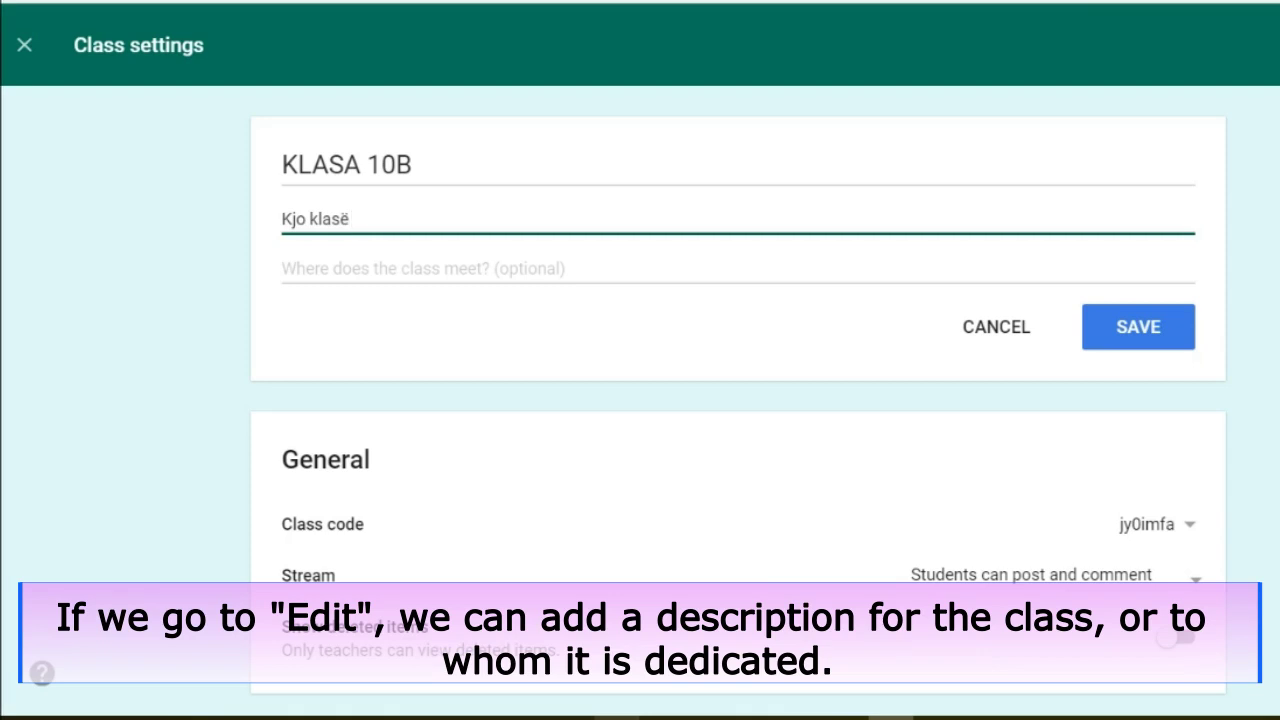
# Continue the class description with "është e dedikuar për mësime të ndryshme rreth I"
pyautogui.write('♪7shtë')
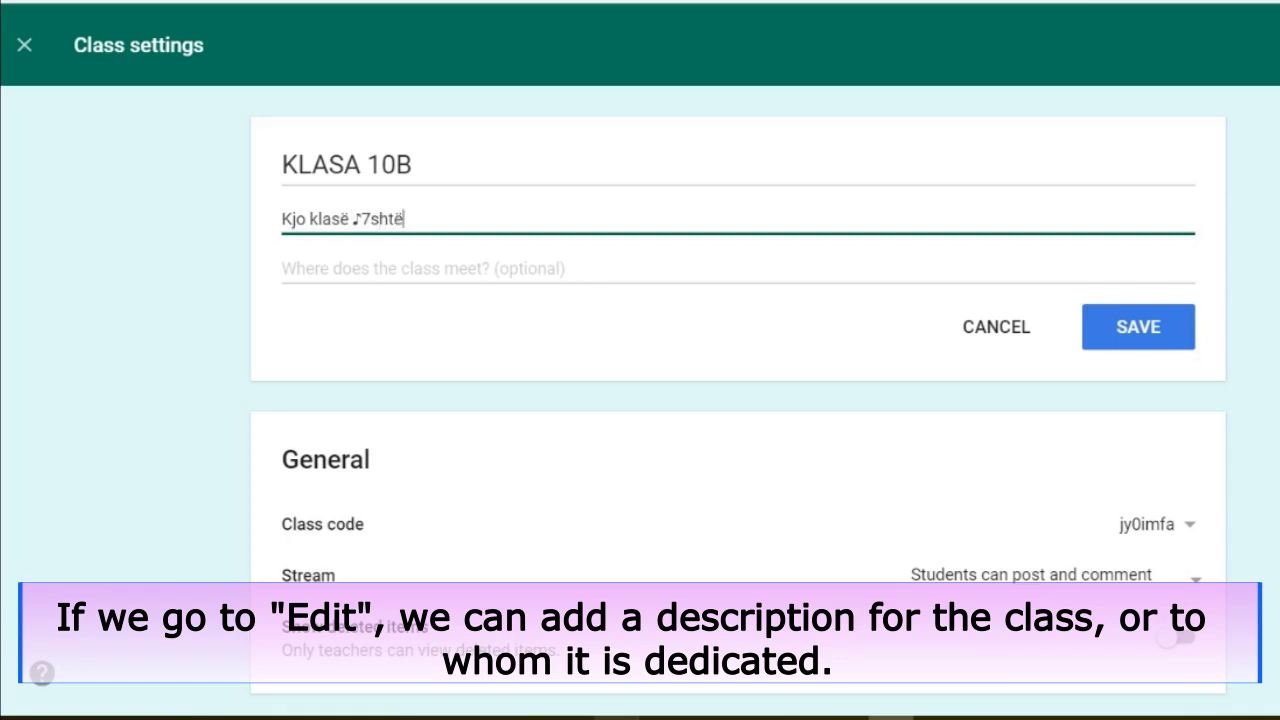
pyautogui.click(370, 218)
pyautogui.press('BackSpace')
pyautogui.press('BackSpace')
pyautogui.write('ë ')
pyautogui.write('e de')
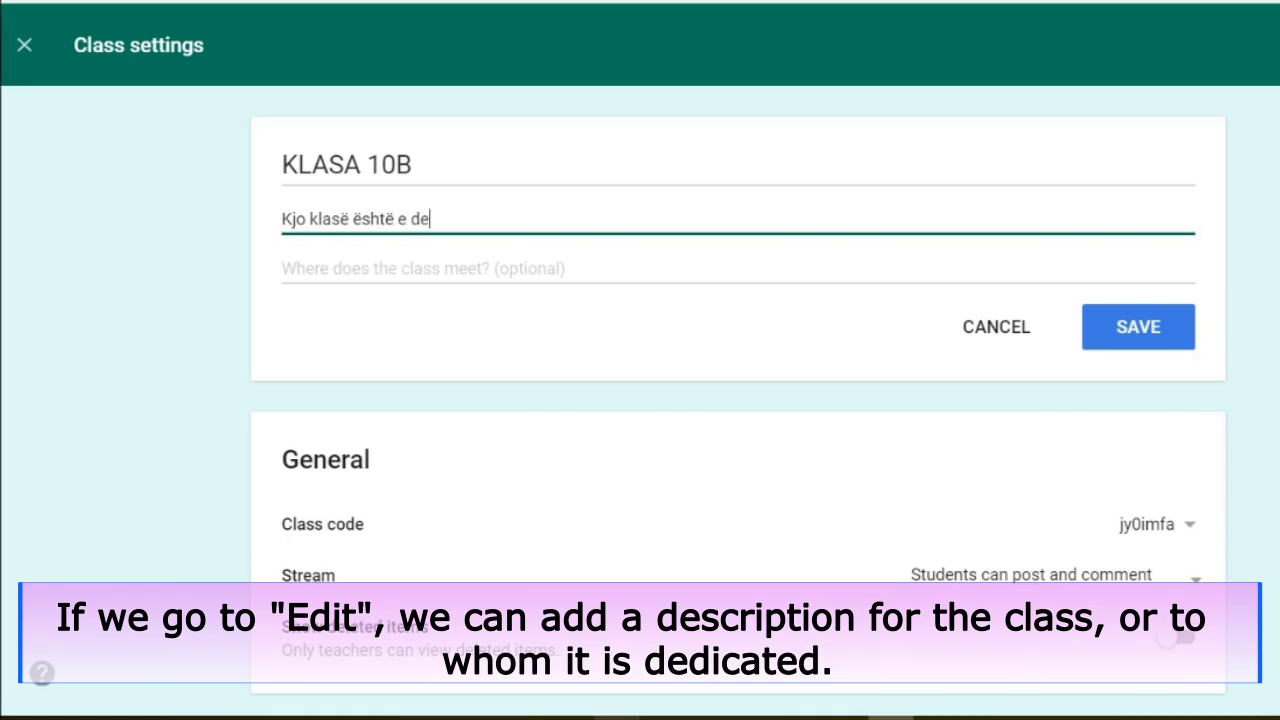
pyautogui.write('dikuar p')
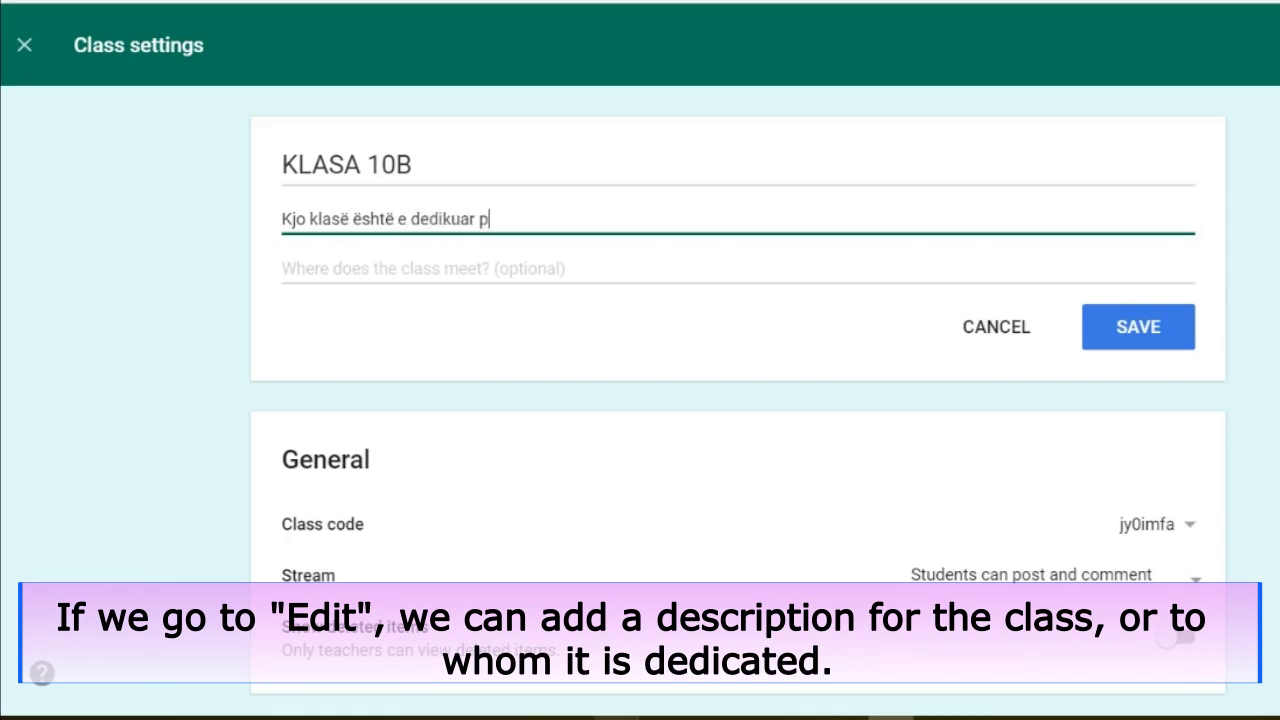
pyautogui.write('ër mësime')
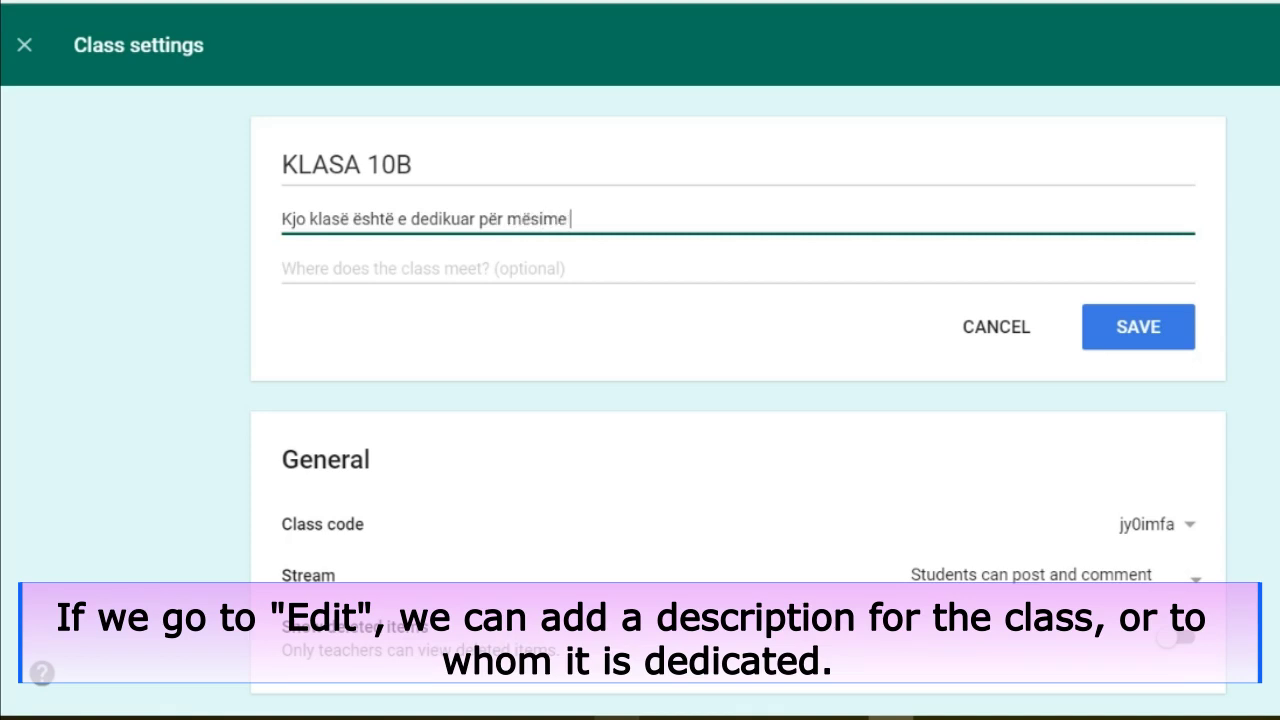
pyautogui.write(' të ndryshme rreth l')
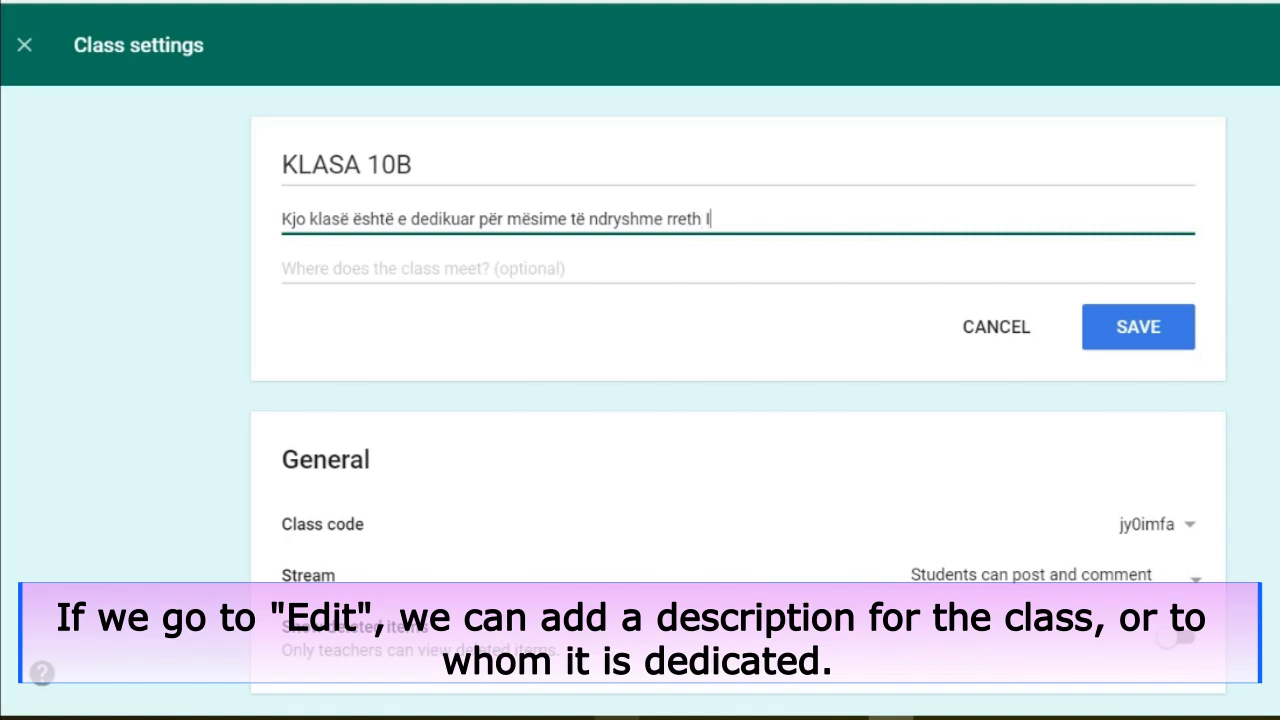
# Insert "në fusha" after "mësime" in the class description and complete its last word as "IT"
pyautogui.click(567, 218)
pyautogui.write('n ')
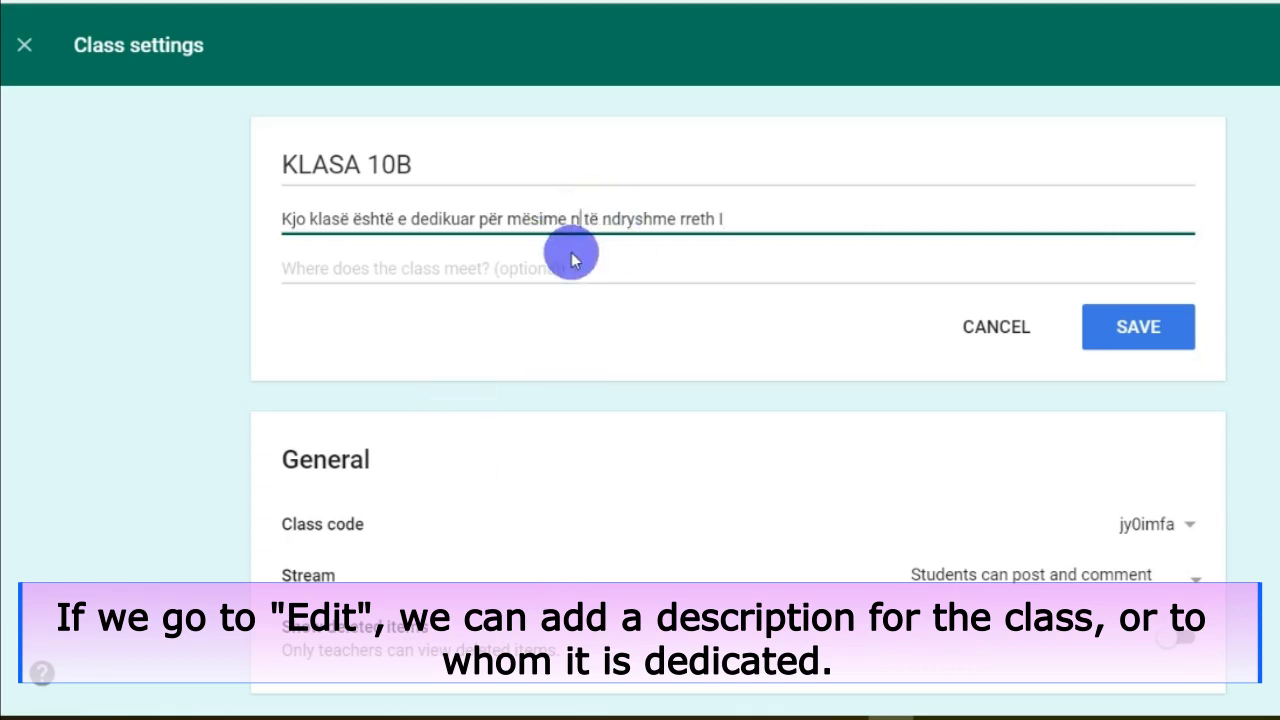
pyautogui.write('ë')
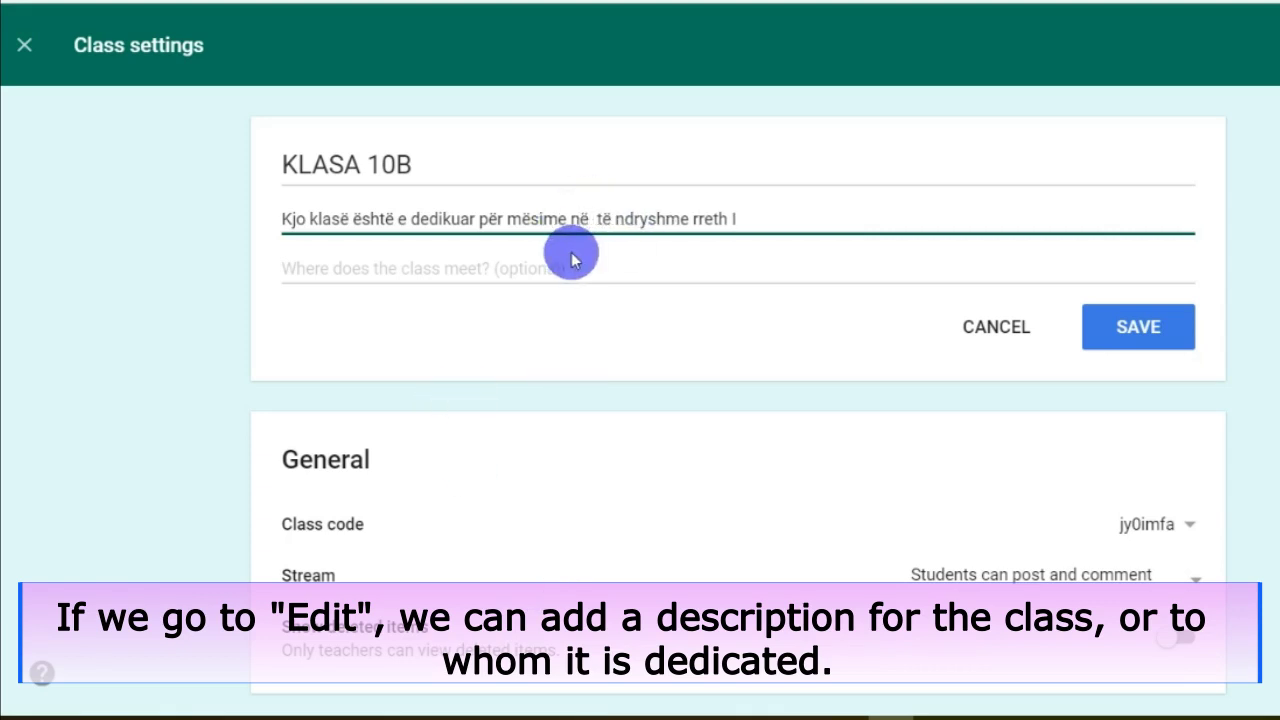
pyautogui.write(' fusha')
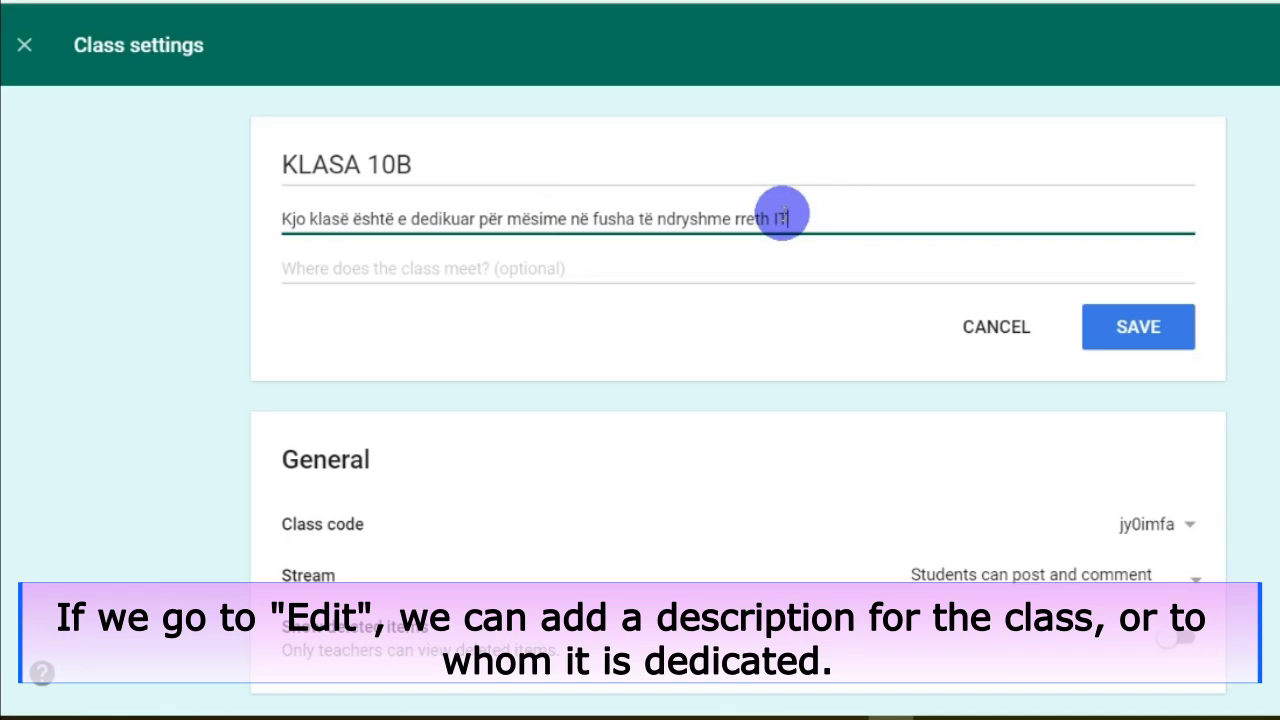
pyautogui.write('T')
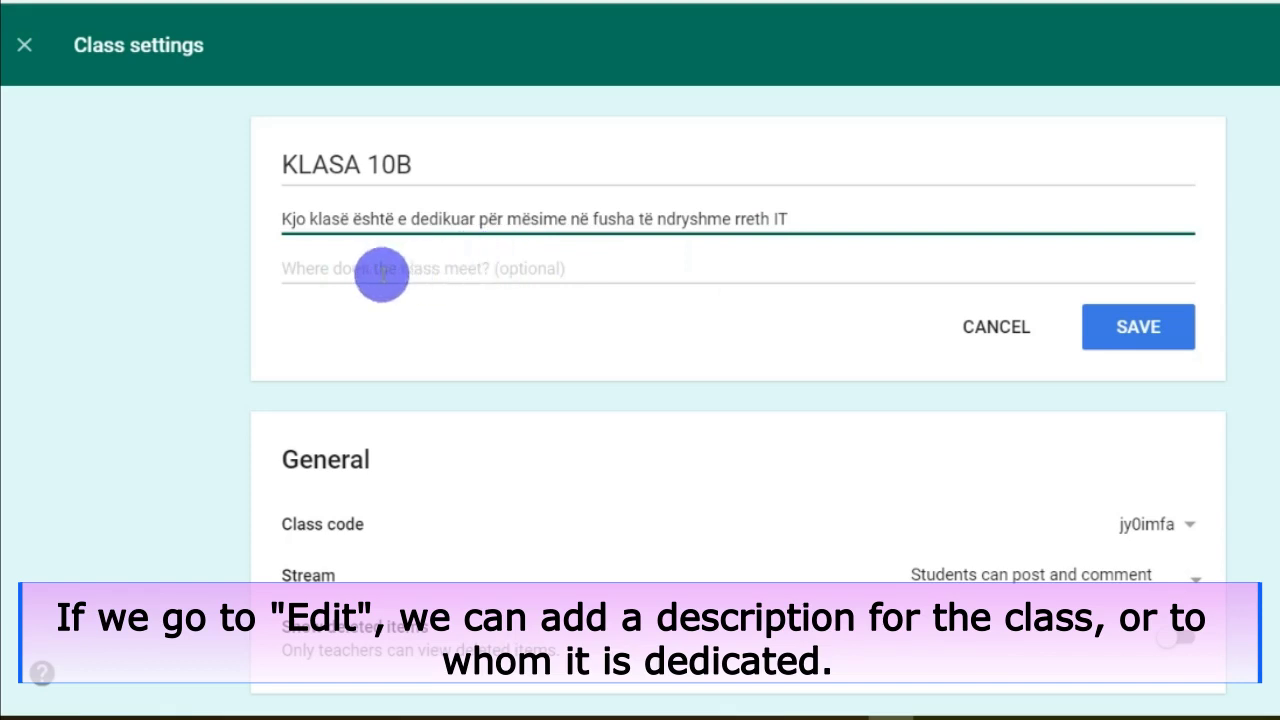
# Enter "Për nxënësit e klasave të dhjeta" as where the class meets and save the class details
pyautogui.click(370, 270)
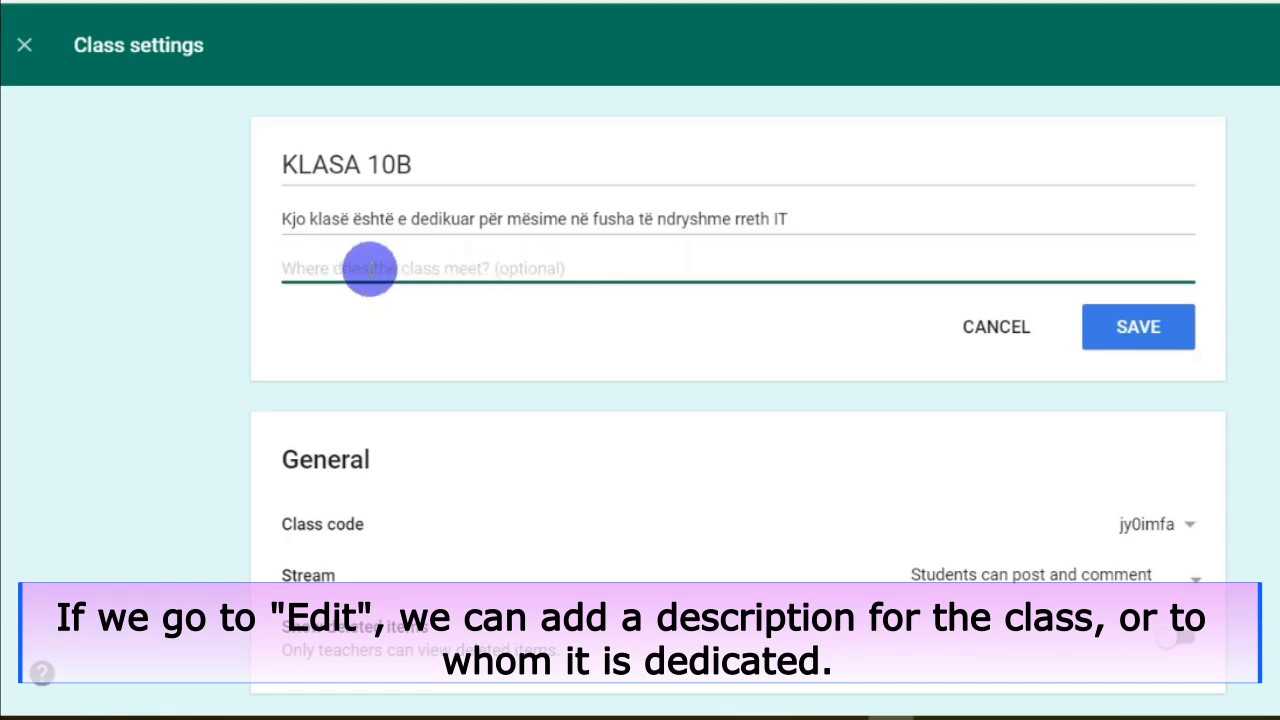
pyautogui.write('Pë')
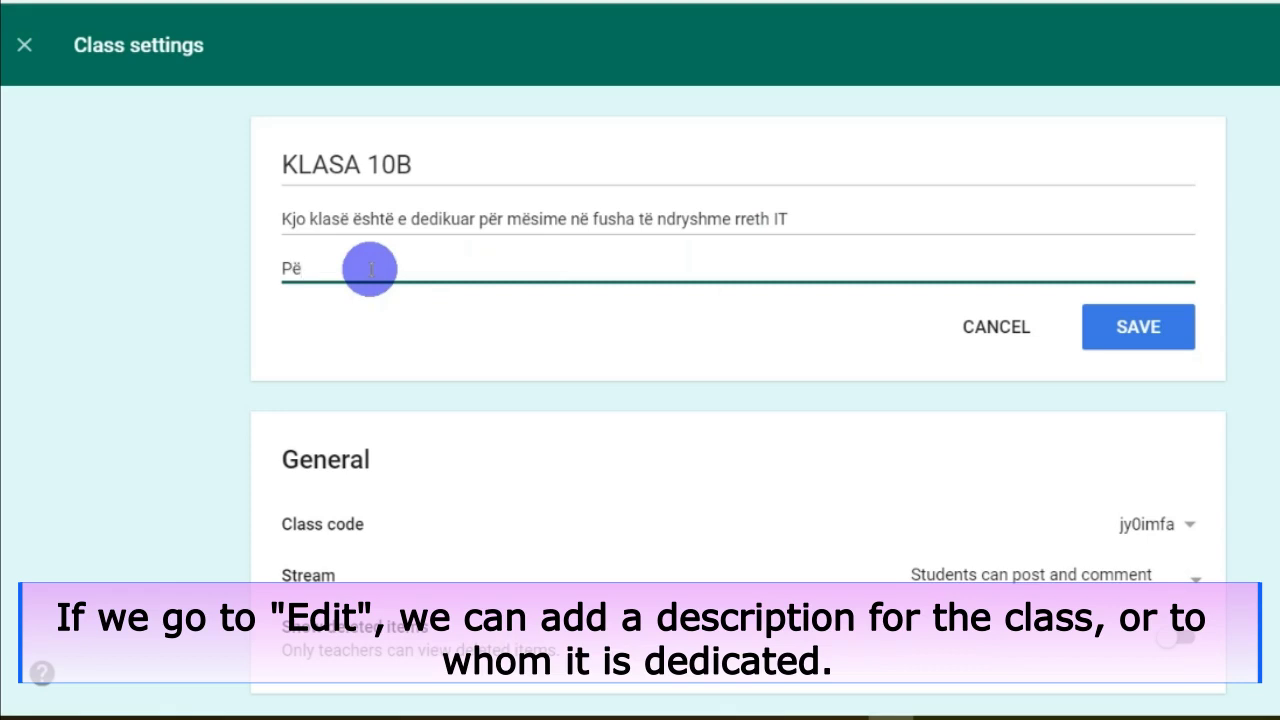
pyautogui.write('r nxënësit e kla')
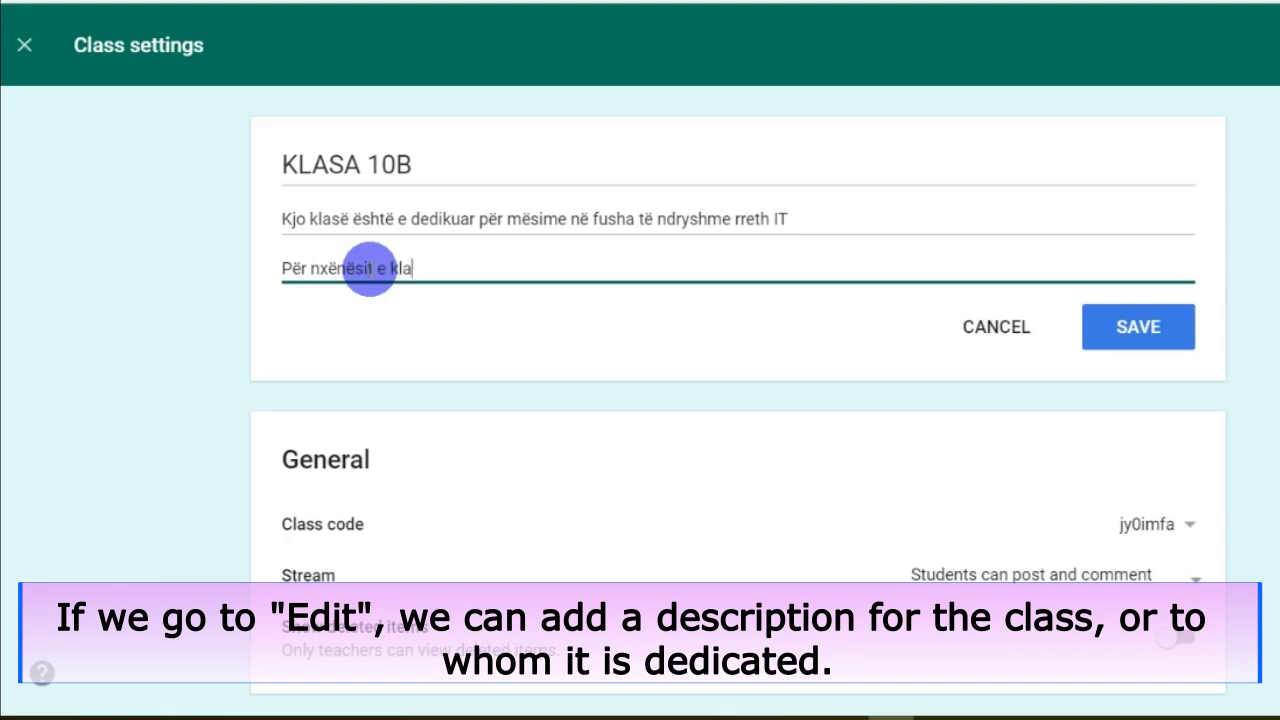
pyautogui.write('save të dhjeta')
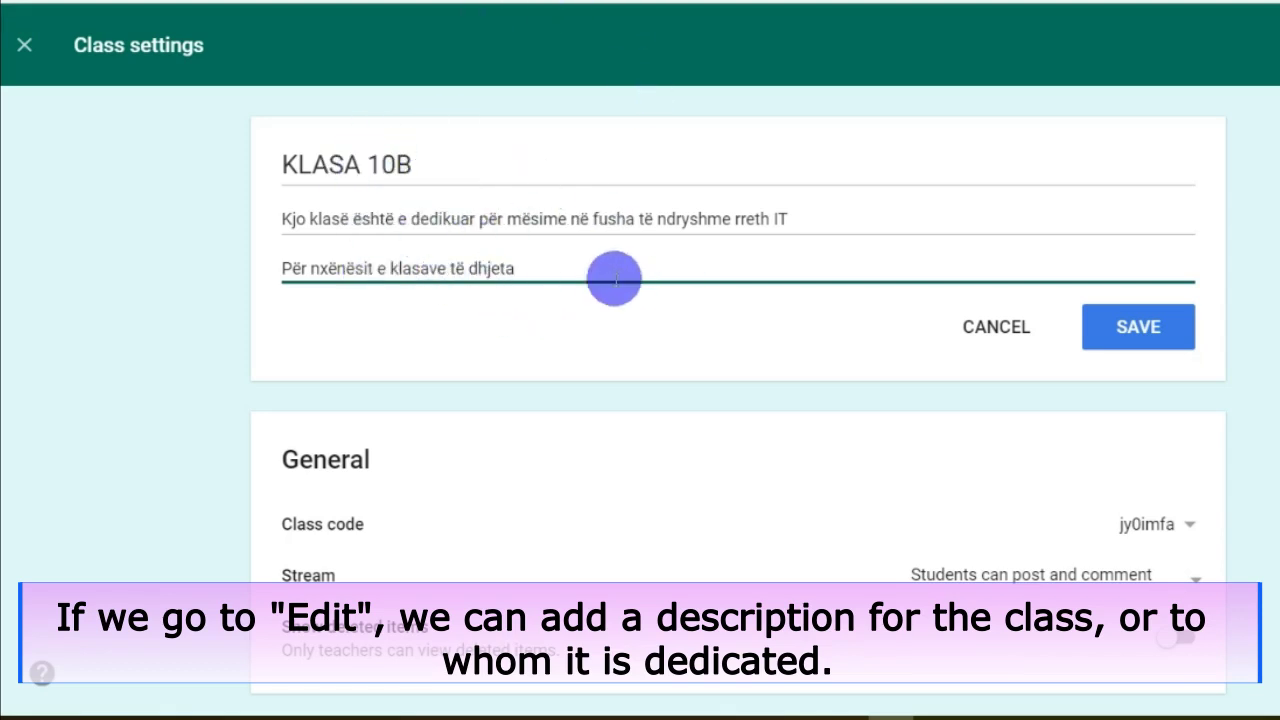
pyautogui.click(1152, 335)
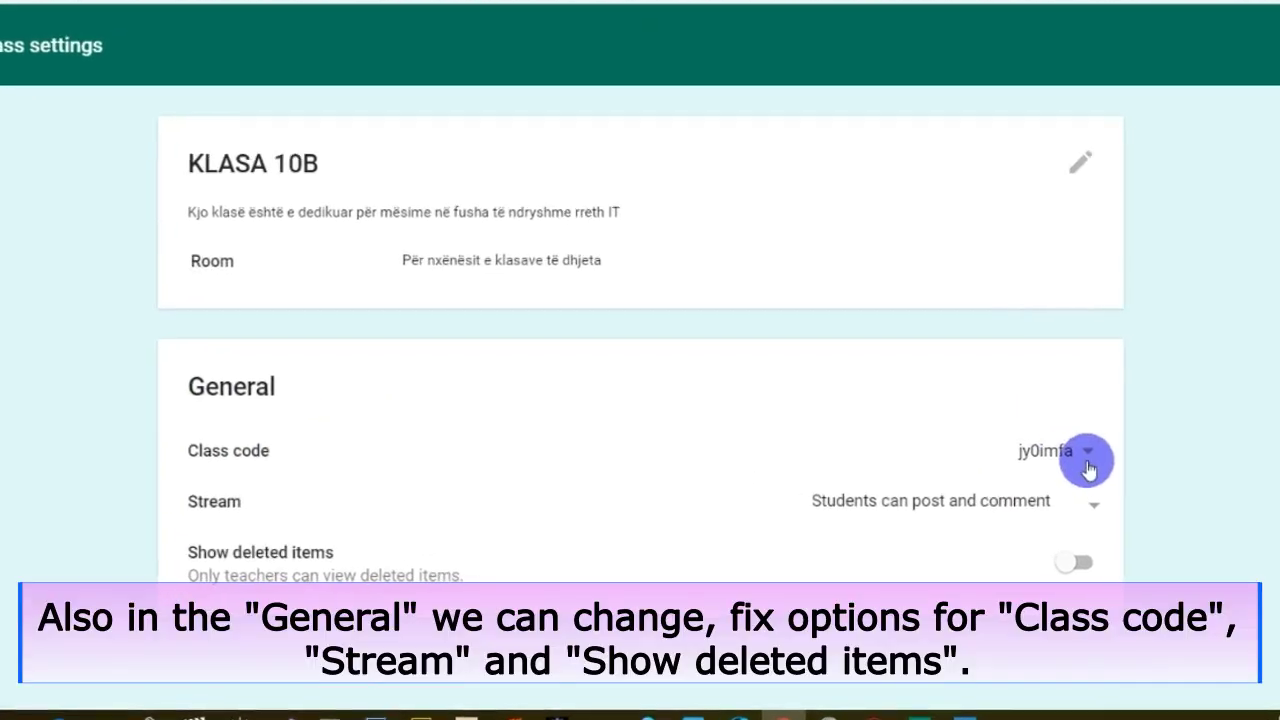
# View the available class code options and set the Stream permission to "Students can only comment"
pyautogui.click(1172, 438)
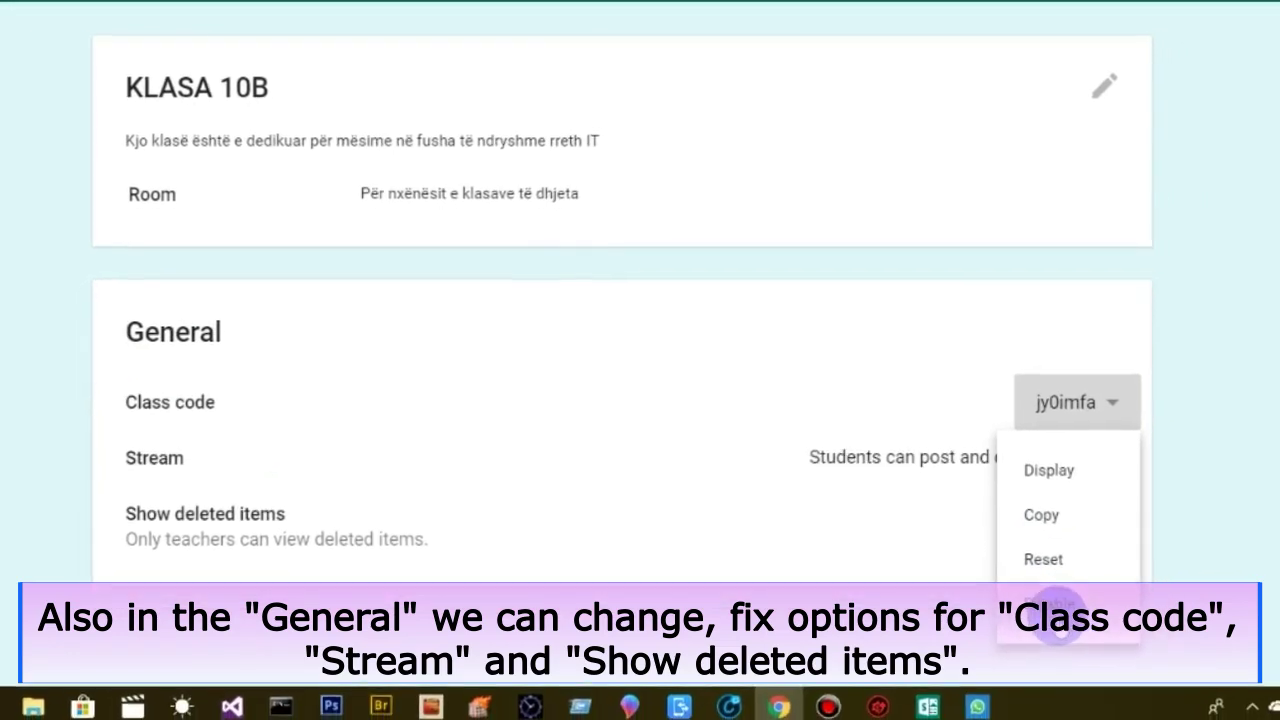
pyautogui.click(1228, 426)
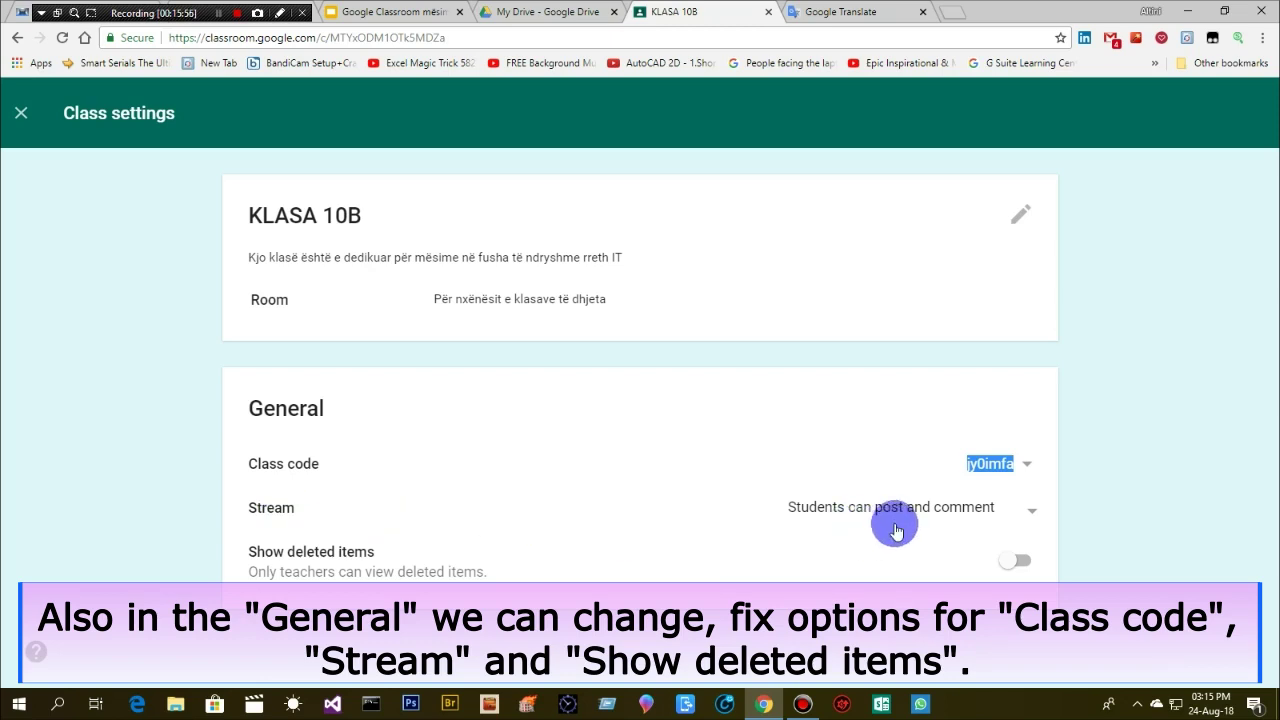
pyautogui.click(1030, 516)
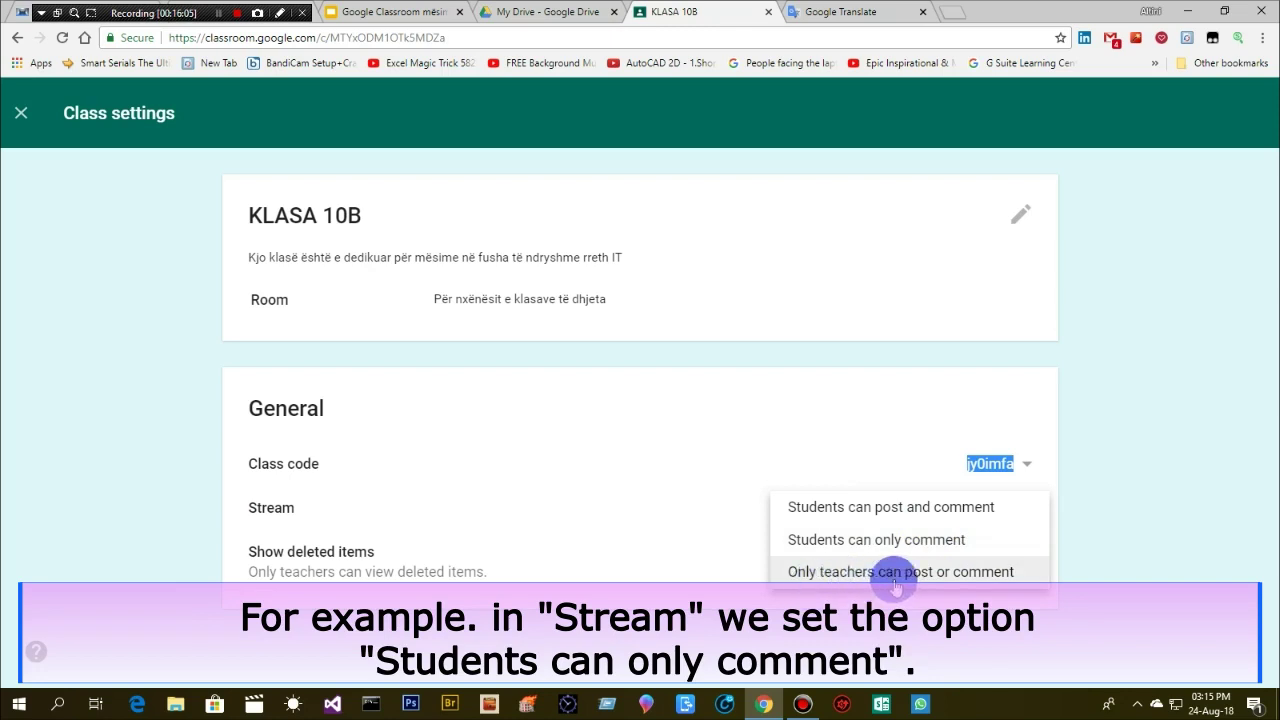
pyautogui.click(845, 547)
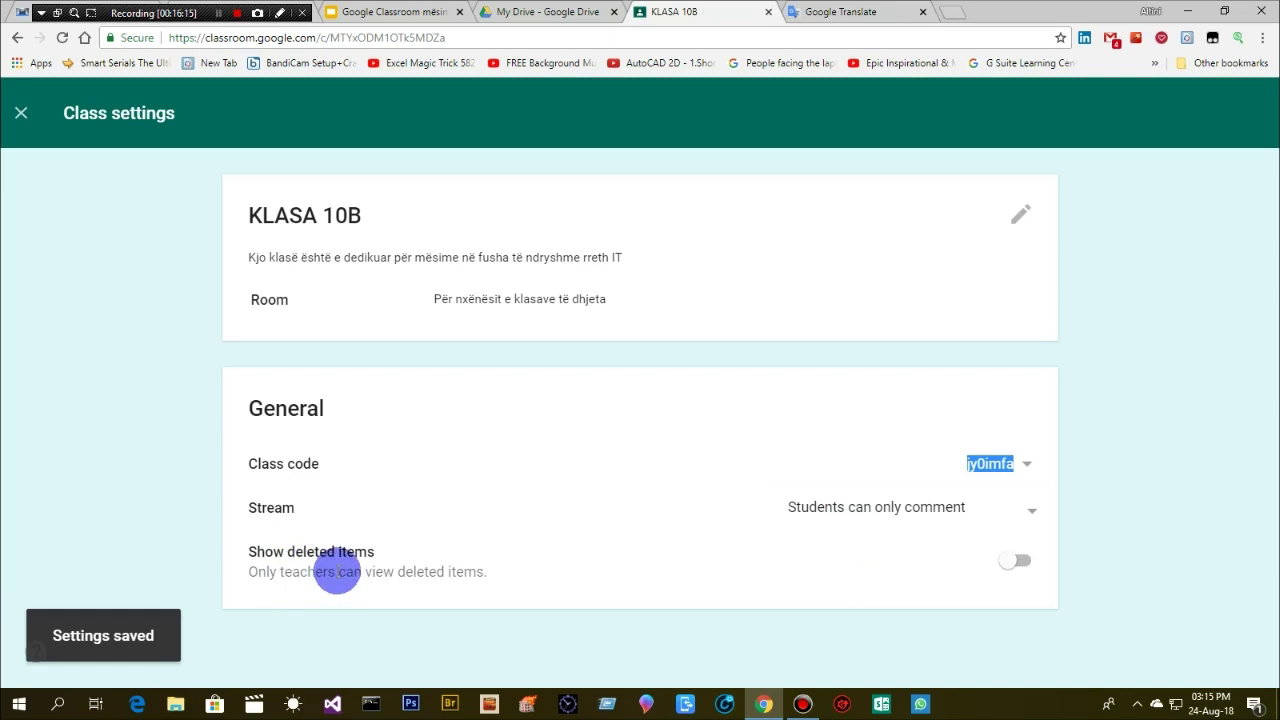
# Close the class settings and return to the KLASA 10B stream
pyautogui.click(1021, 574)
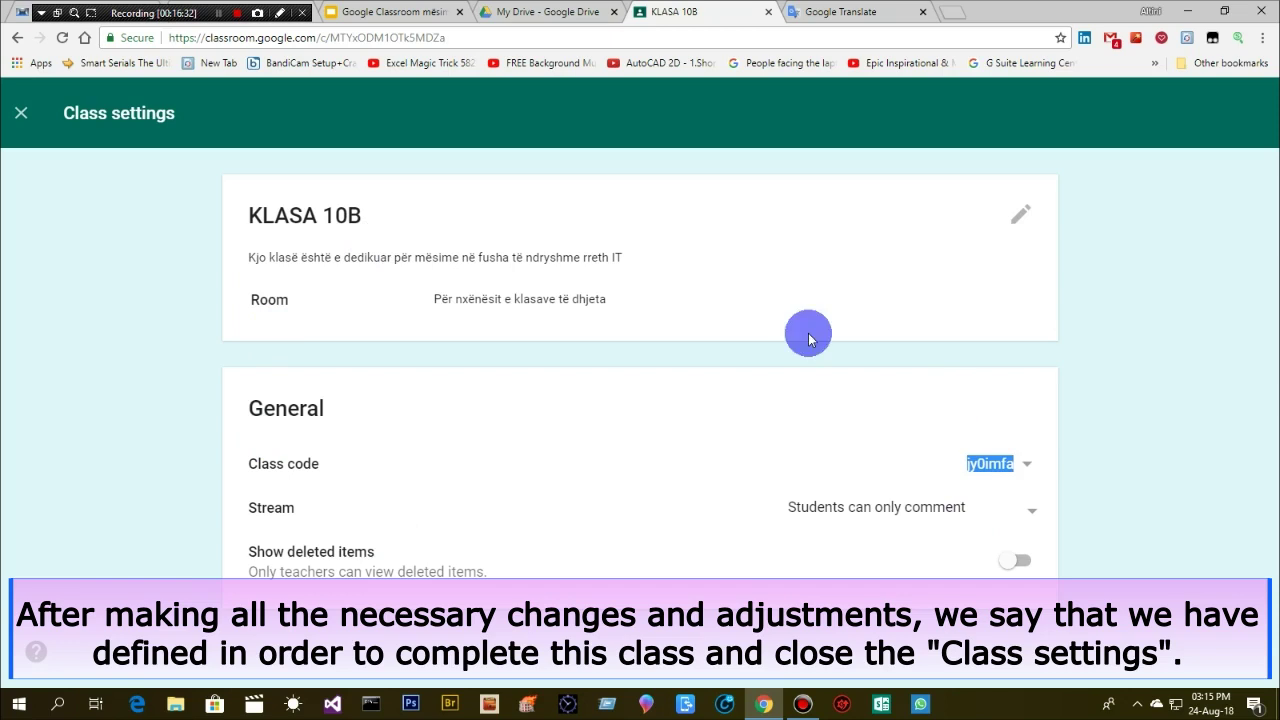
pyautogui.click(20, 118)
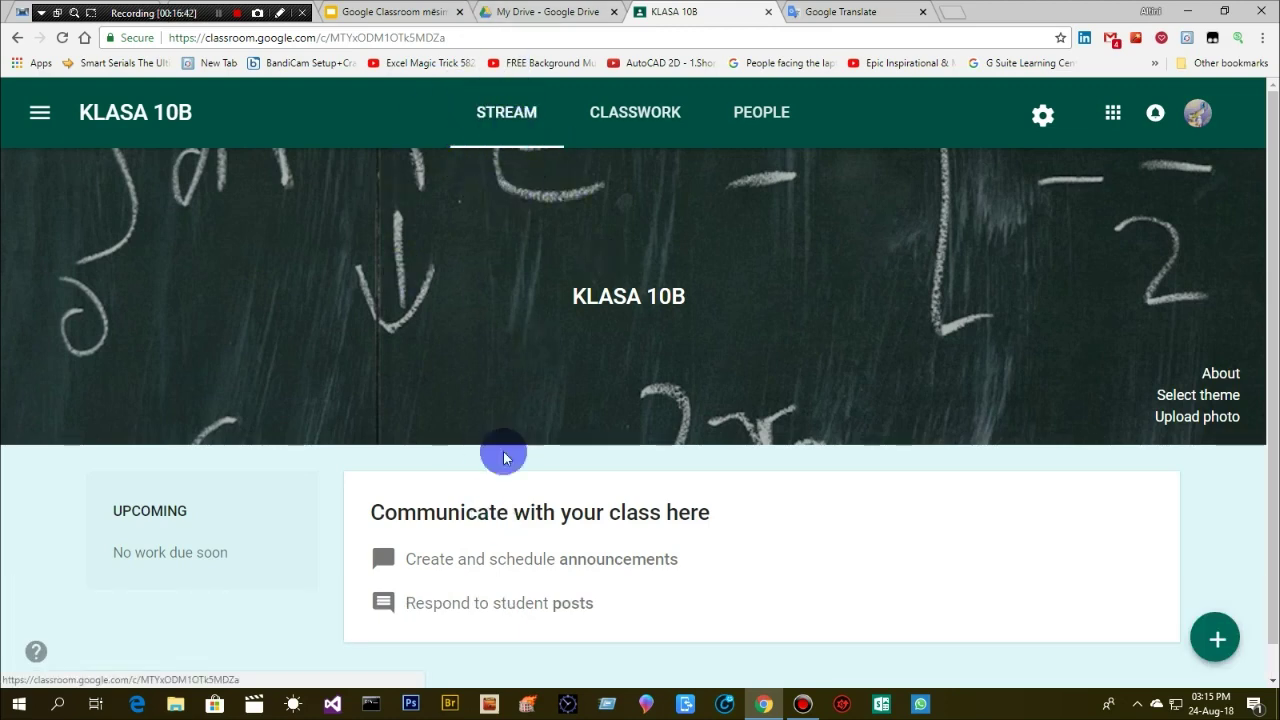
pyautogui.scroll(-2, 1270, 310)
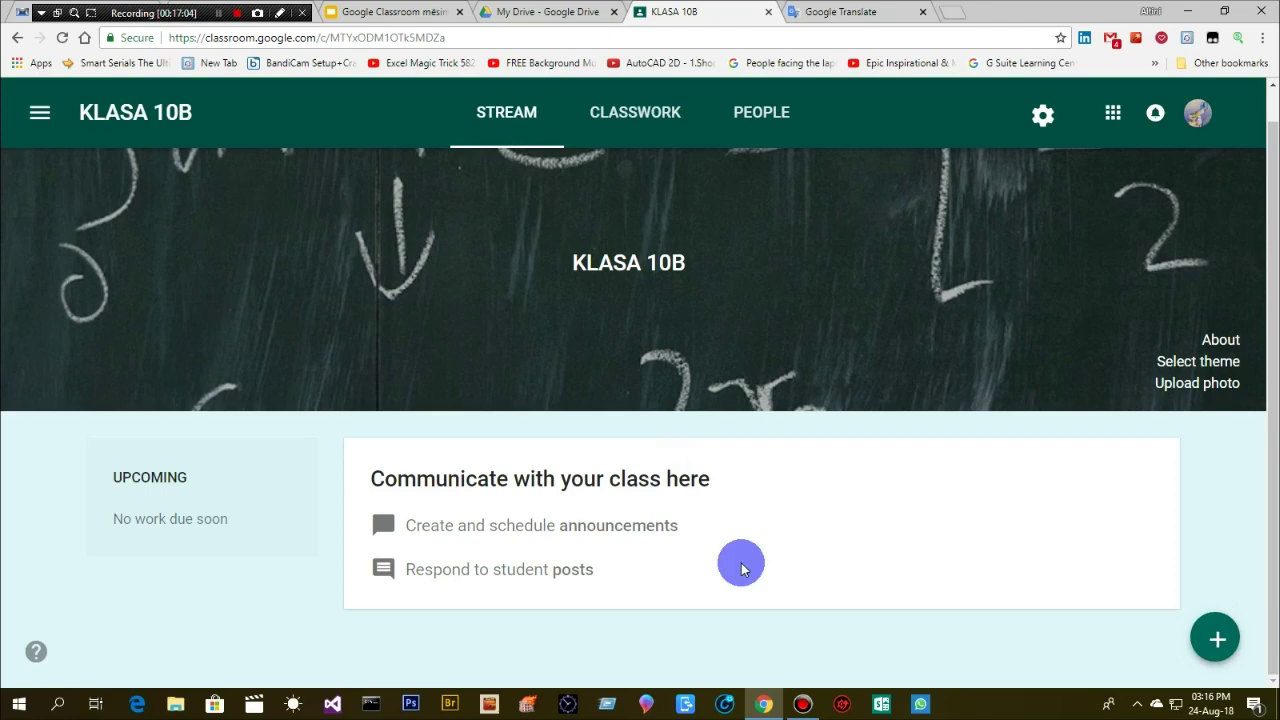
# Create an announcement for all KLASA 10B students reading "Ju lutem ndiqni mësimet në youtube mbi paketën Google!"
pyautogui.moveTo(1214, 641)
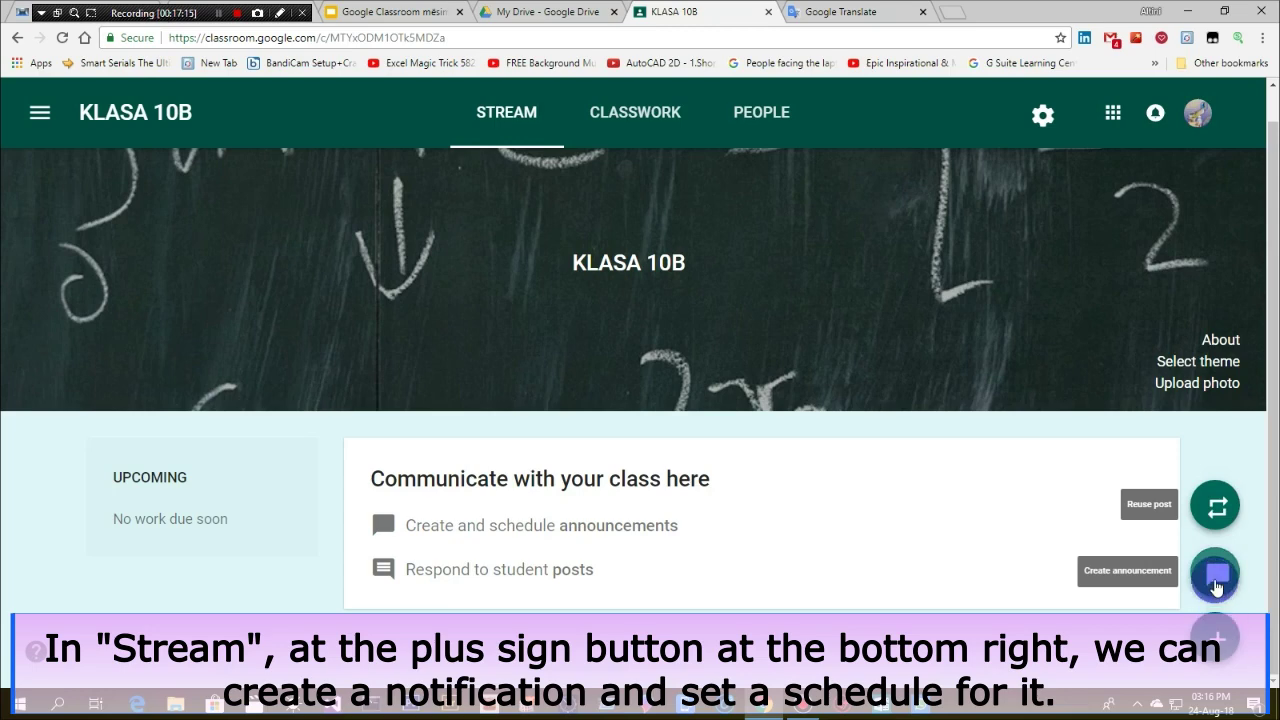
pyautogui.click(1216, 580)
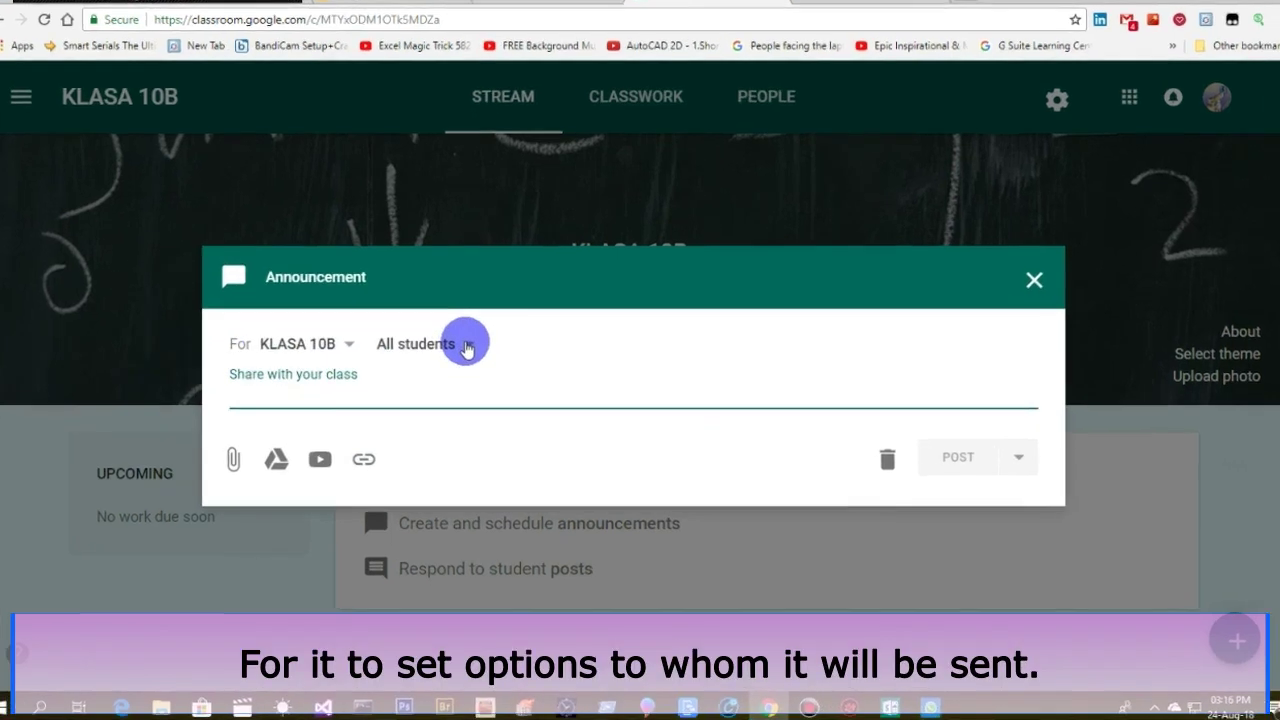
pyautogui.click(270, 366)
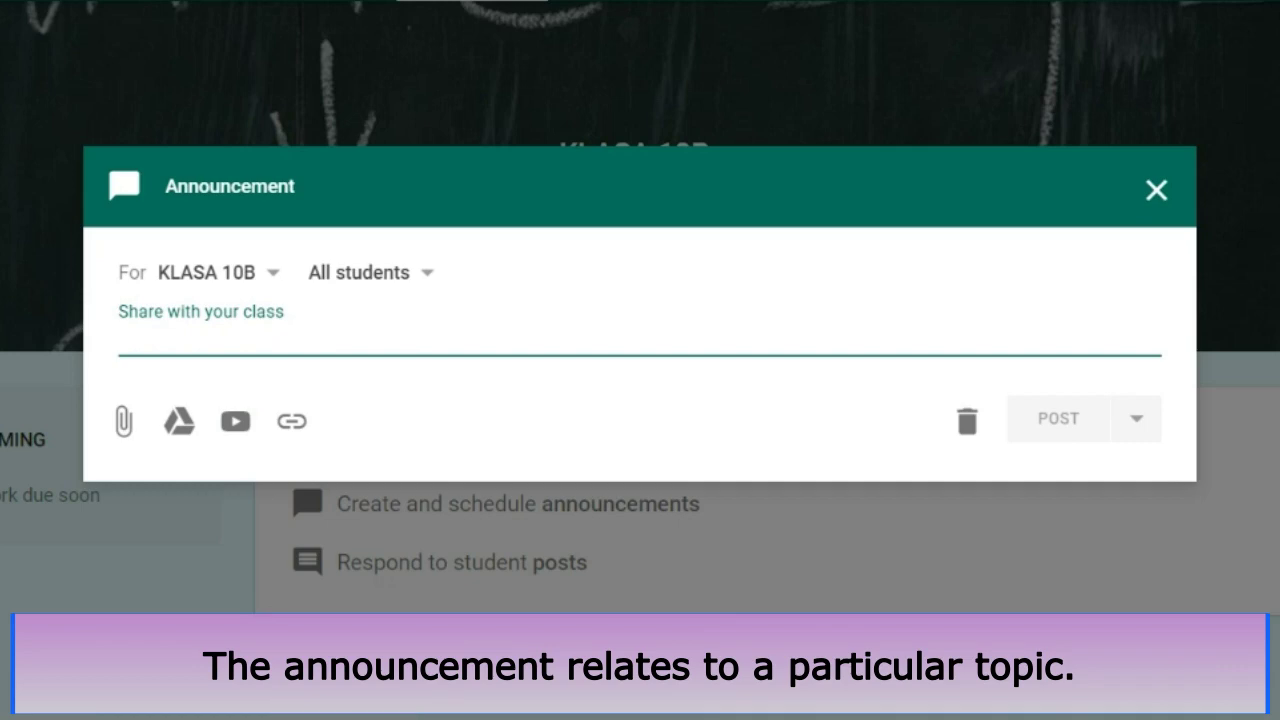
pyautogui.write('Ju')
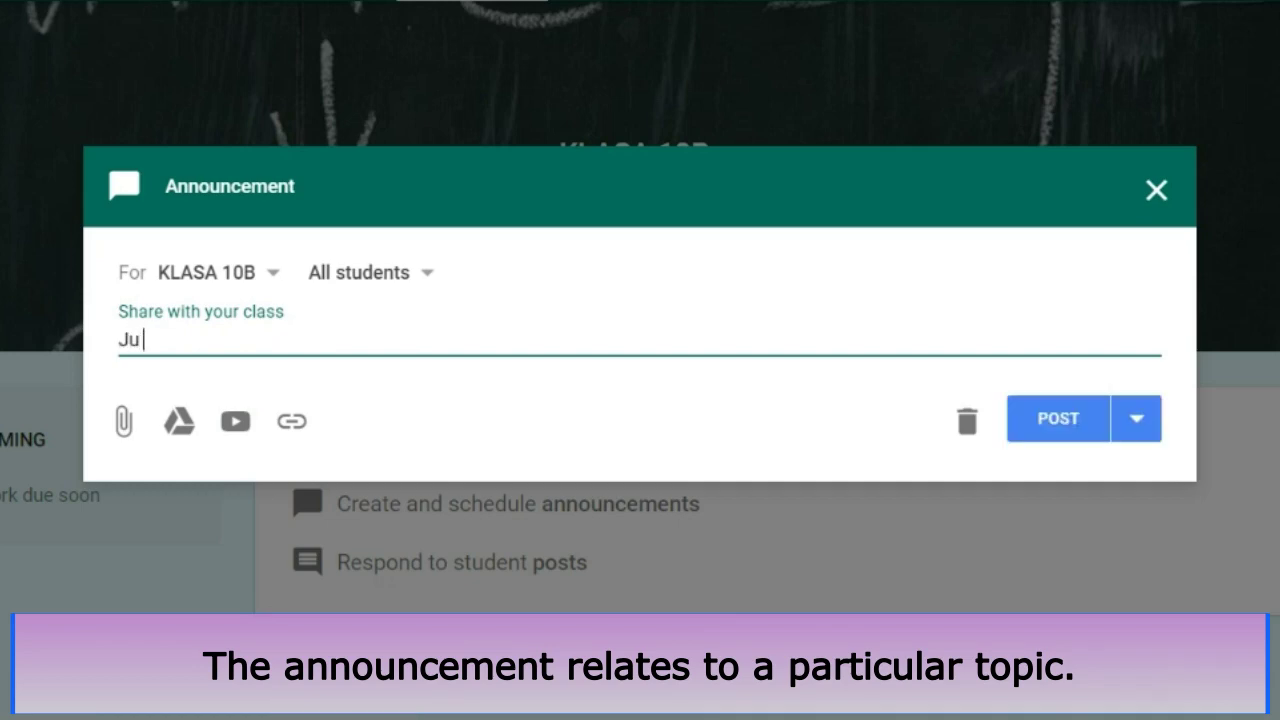
pyautogui.write(' lutem ndi')
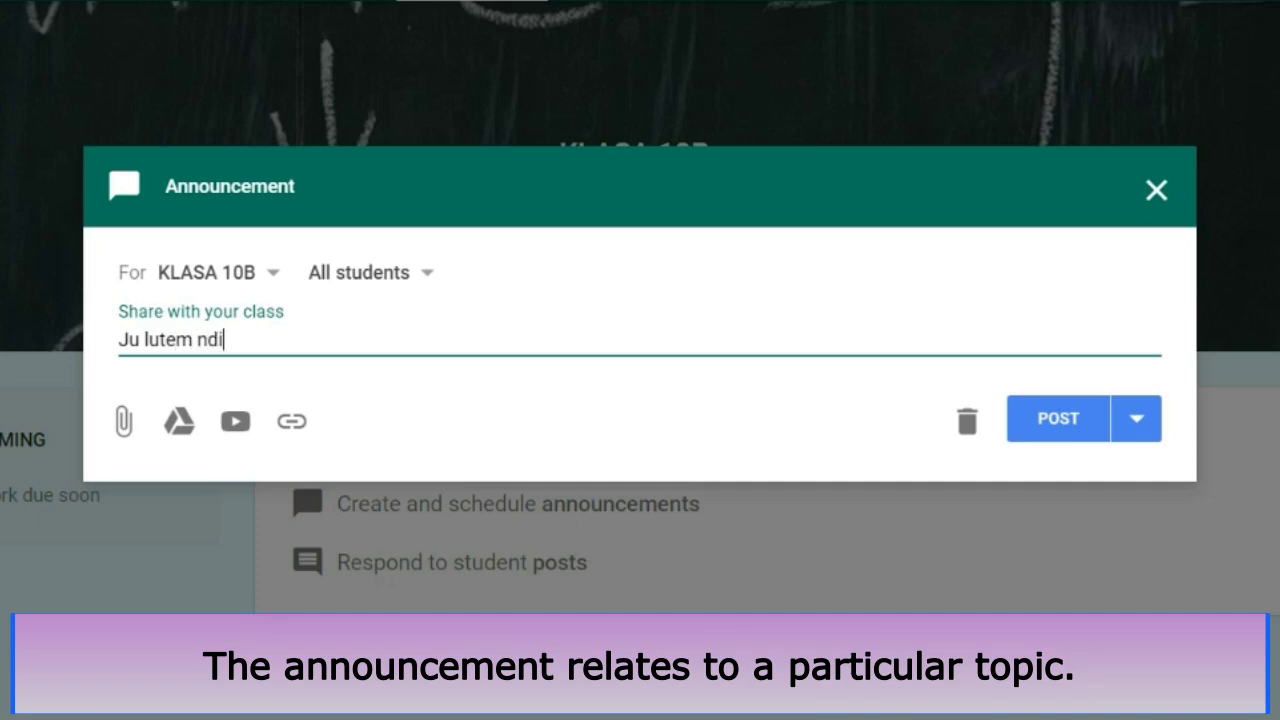
pyautogui.write('qni m')
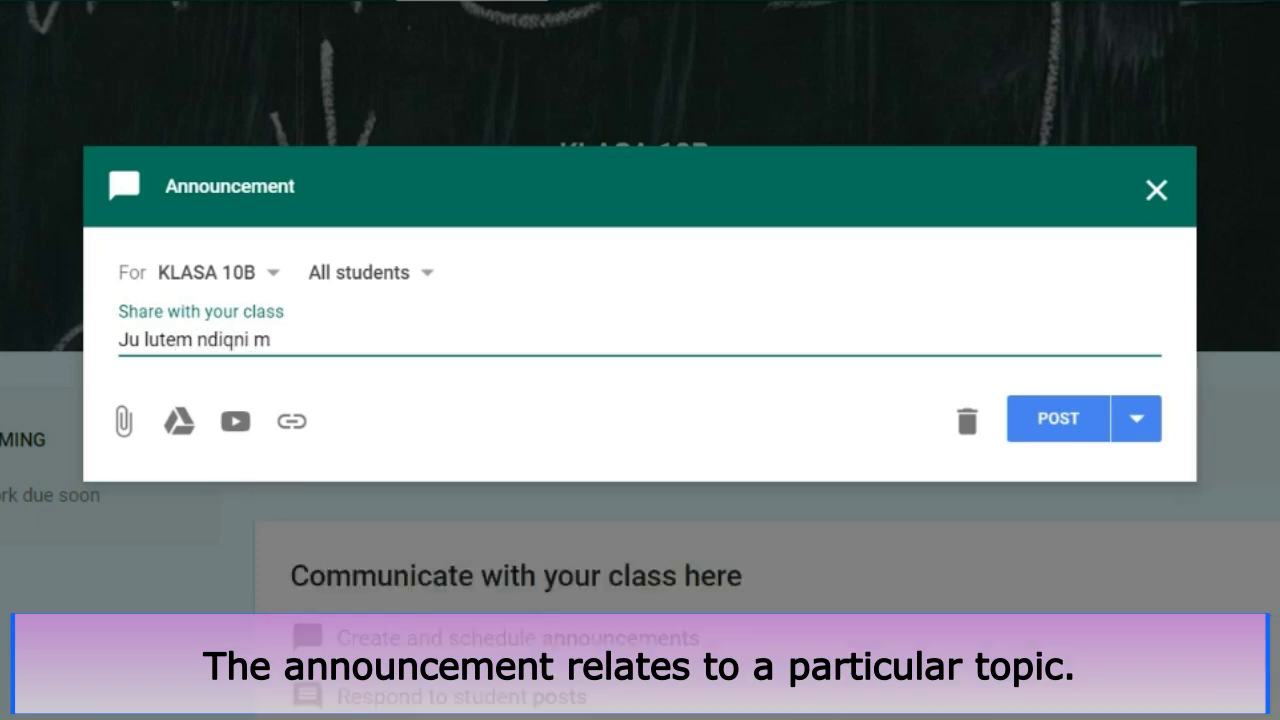
pyautogui.write('ësimet ')
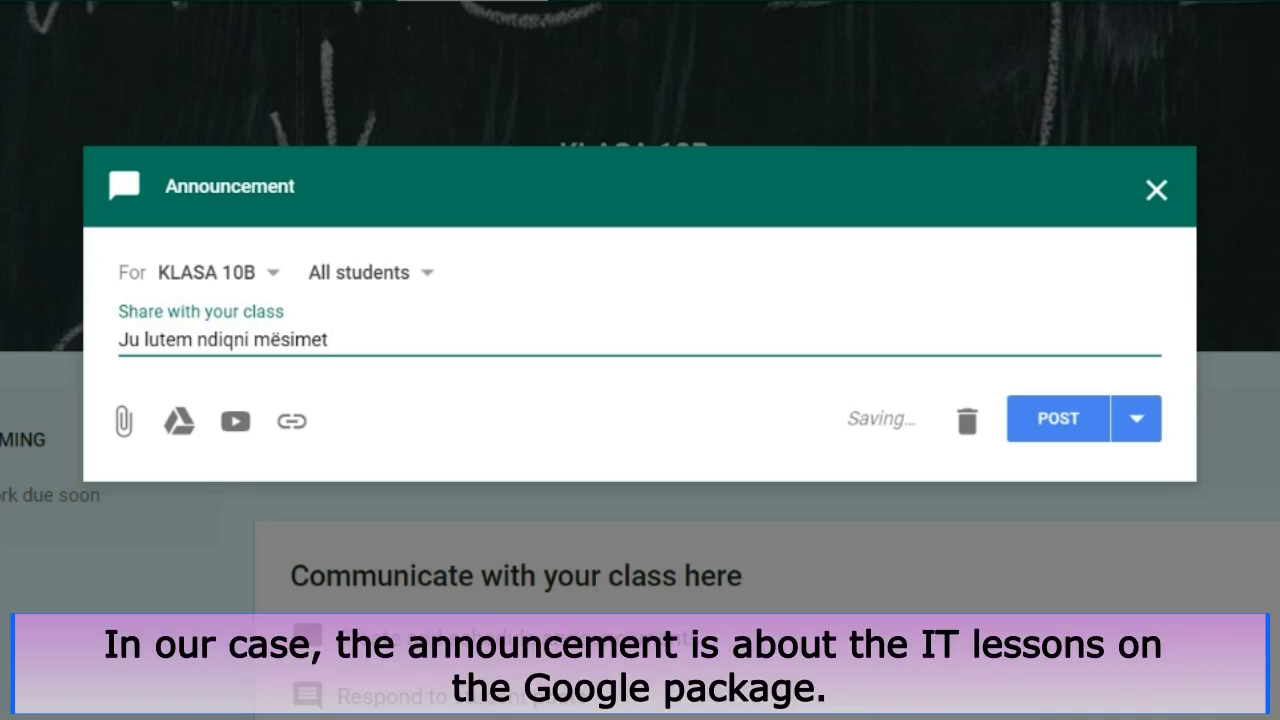
pyautogui.write('në youtube ')
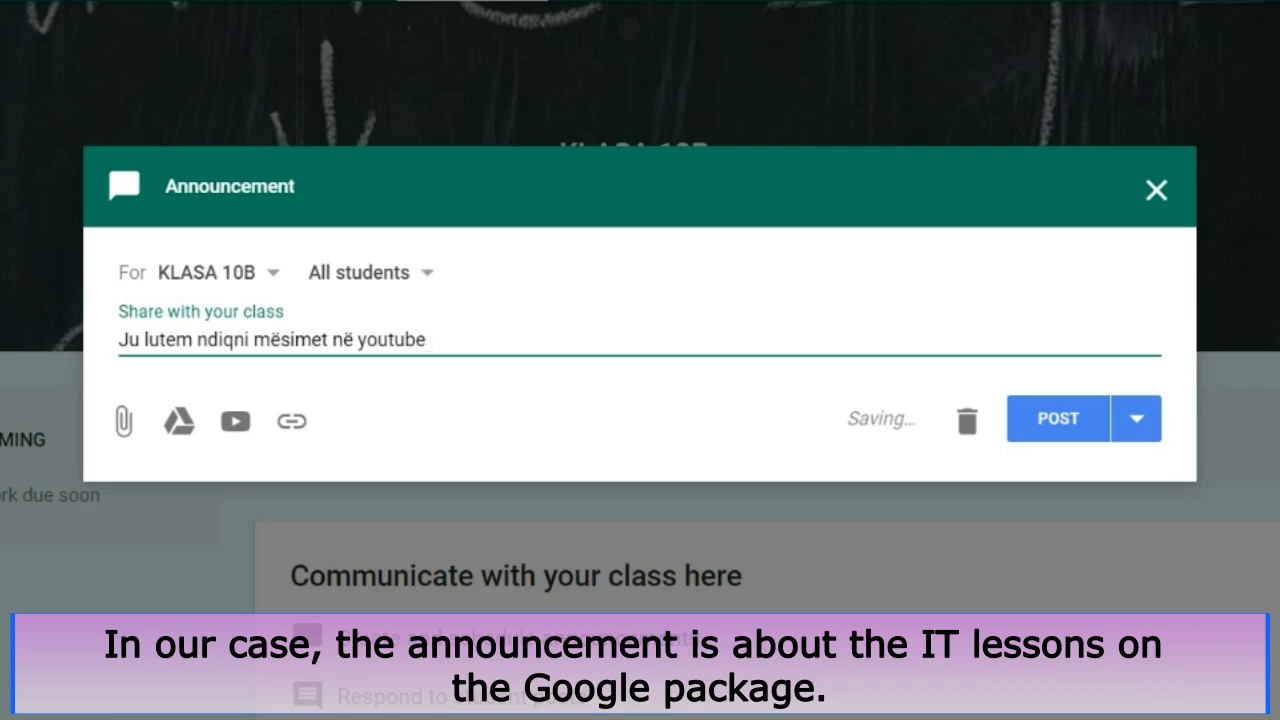
pyautogui.write('m')
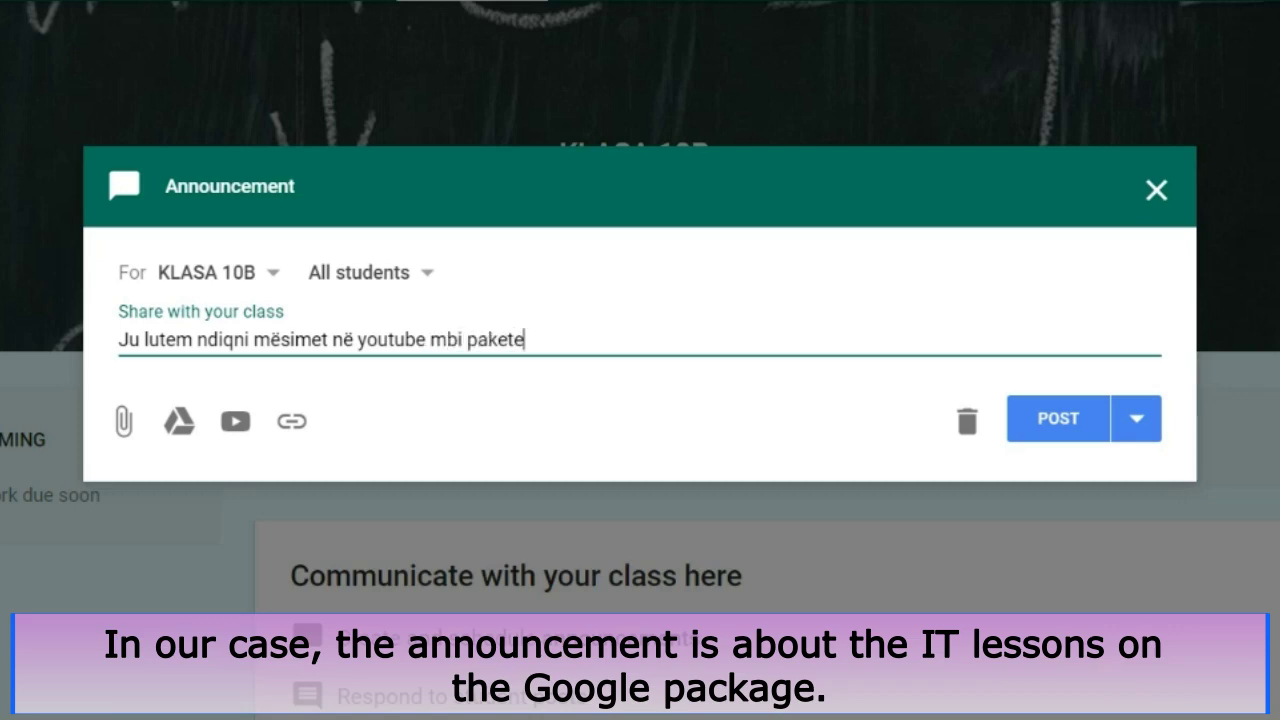
pyautogui.write('bi paketën Google')
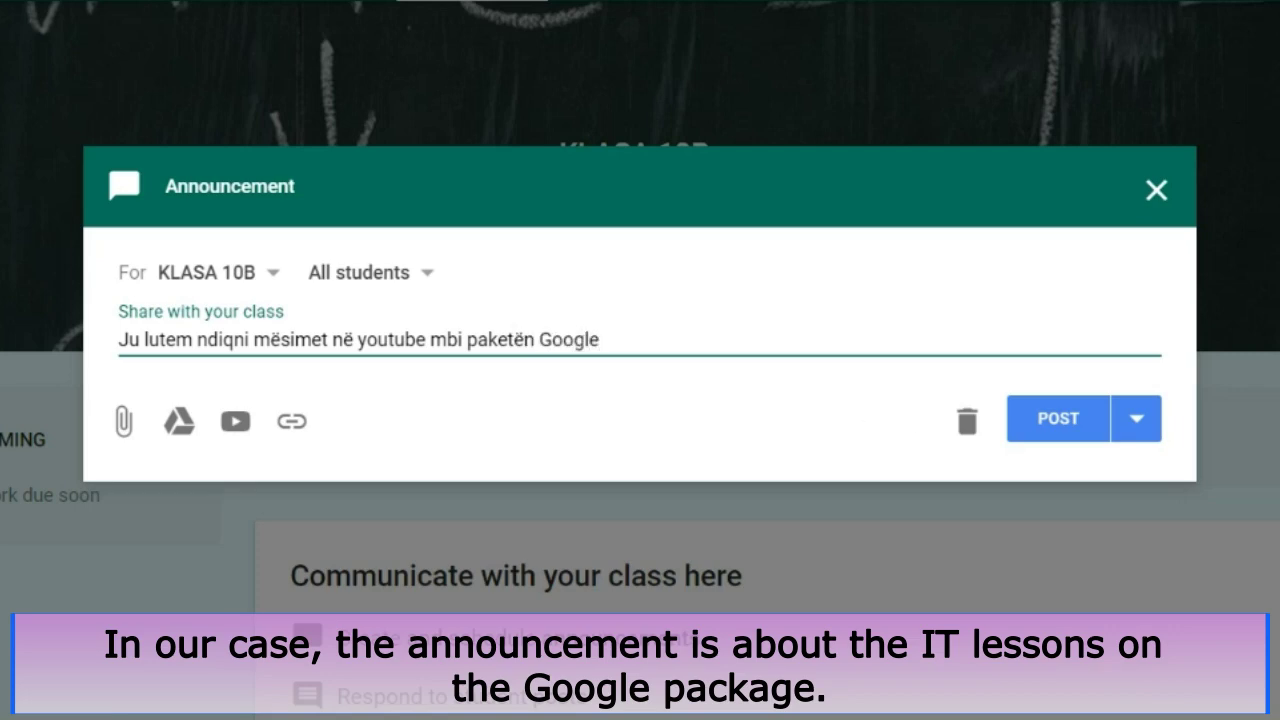
pyautogui.write('!')
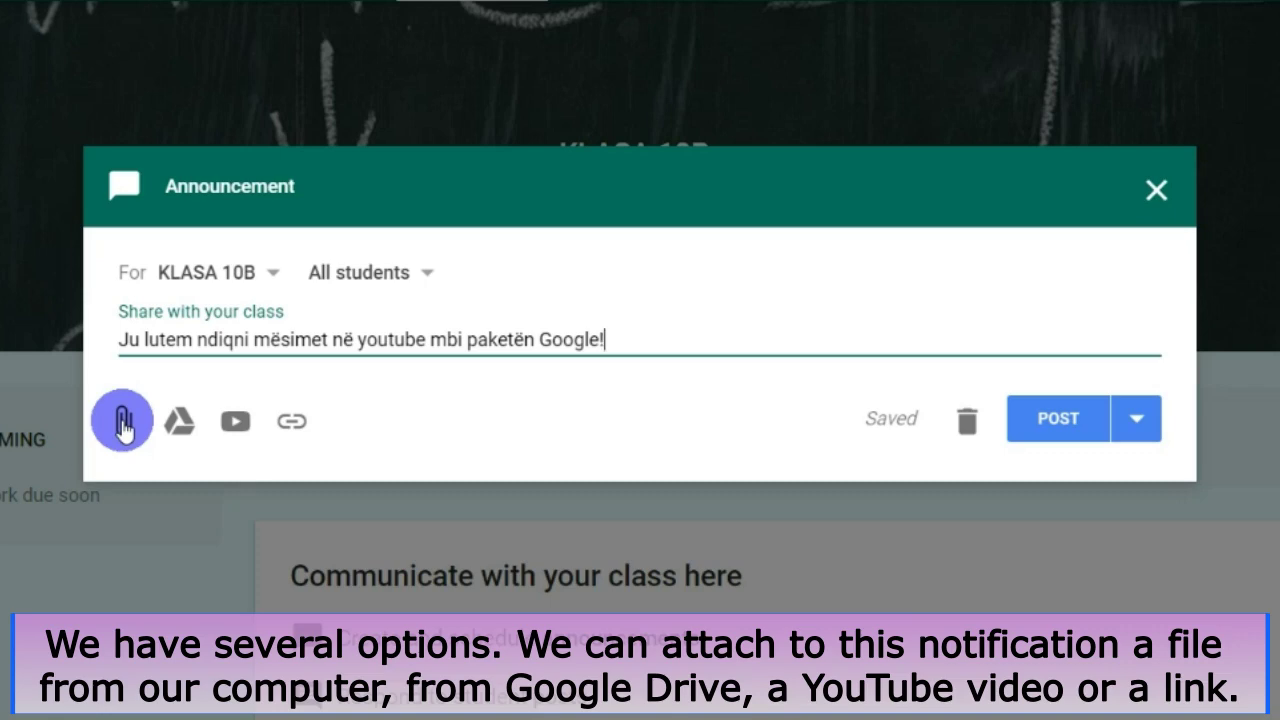
# Search YouTube for "altiniinfotech" as a video attachment and select "Google Slides - Si të realizoj prezantime online?"
pyautogui.click(240, 425)
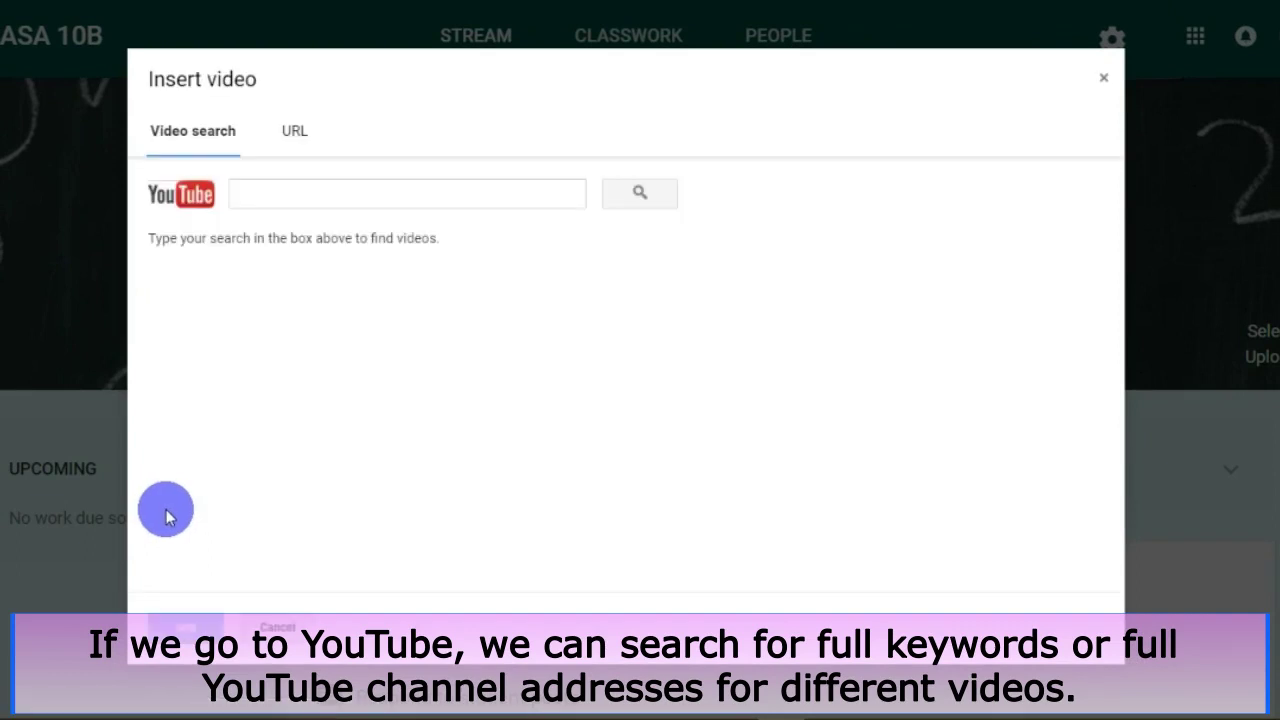
pyautogui.click(283, 186)
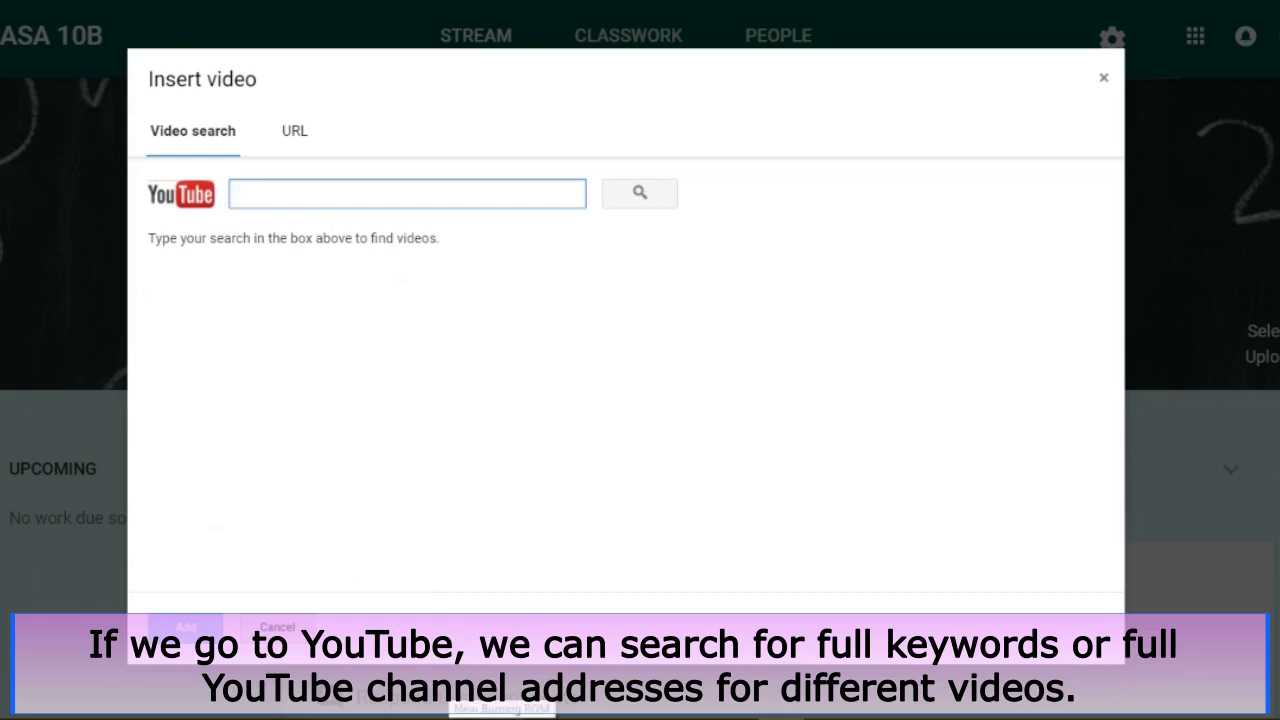
pyautogui.write('al')
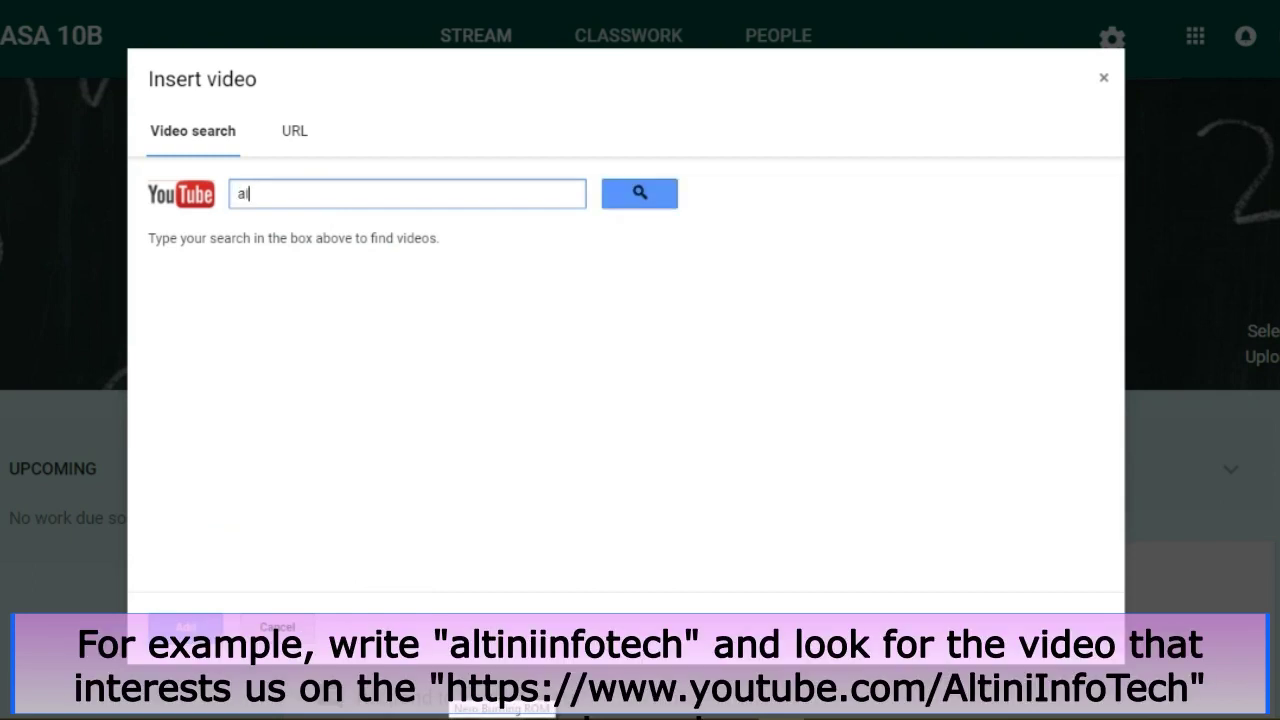
pyautogui.write('tiniinfotech')
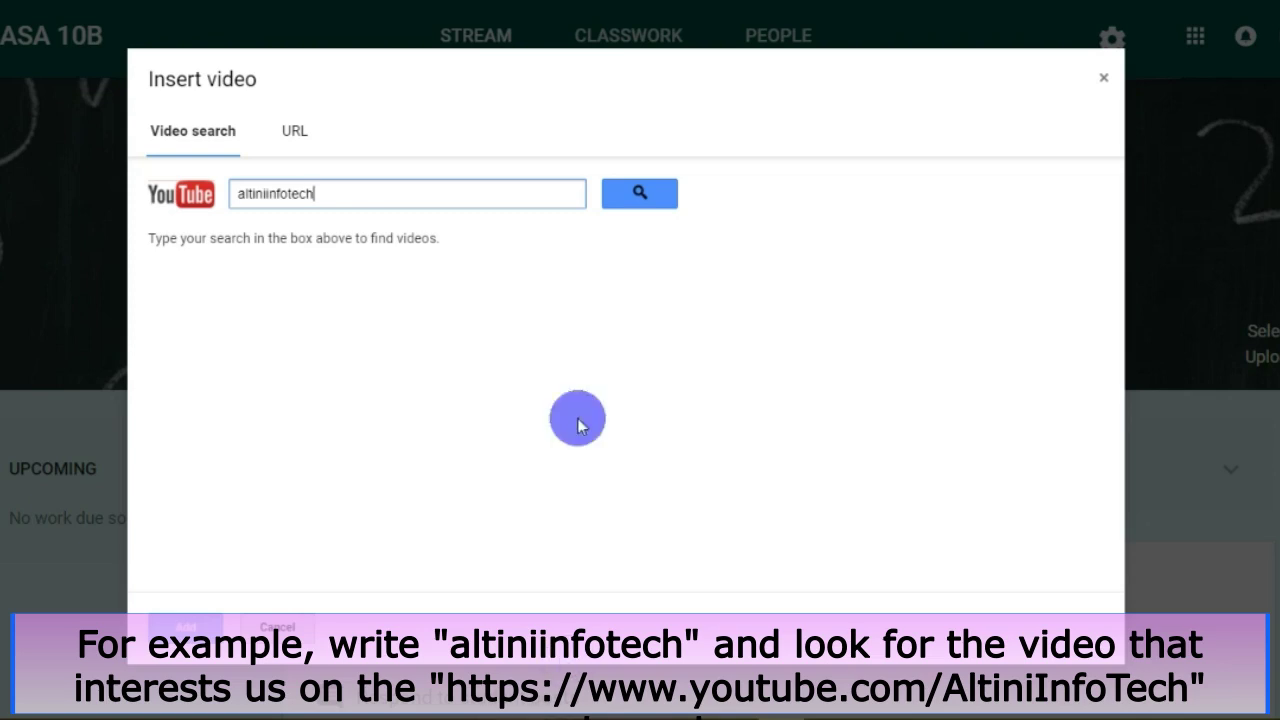
pyautogui.click(632, 200)
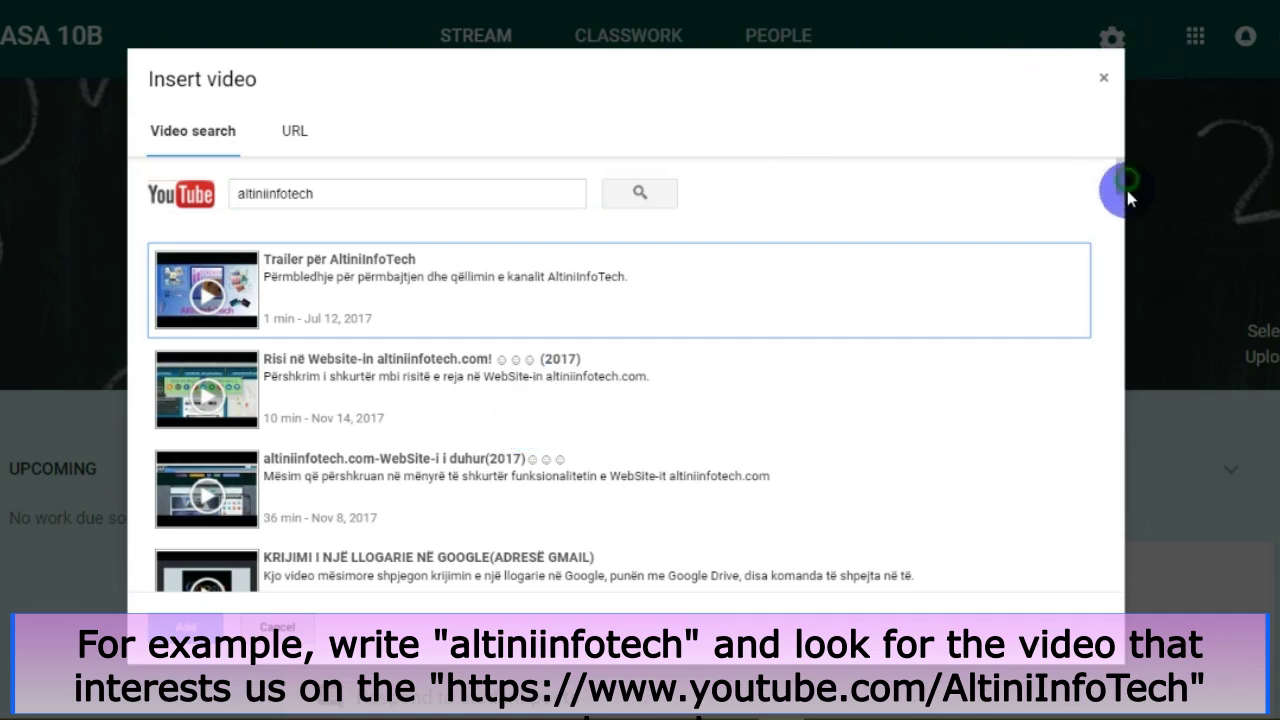
pyautogui.moveTo(1120, 190); pyautogui.dragTo(1088, 365)
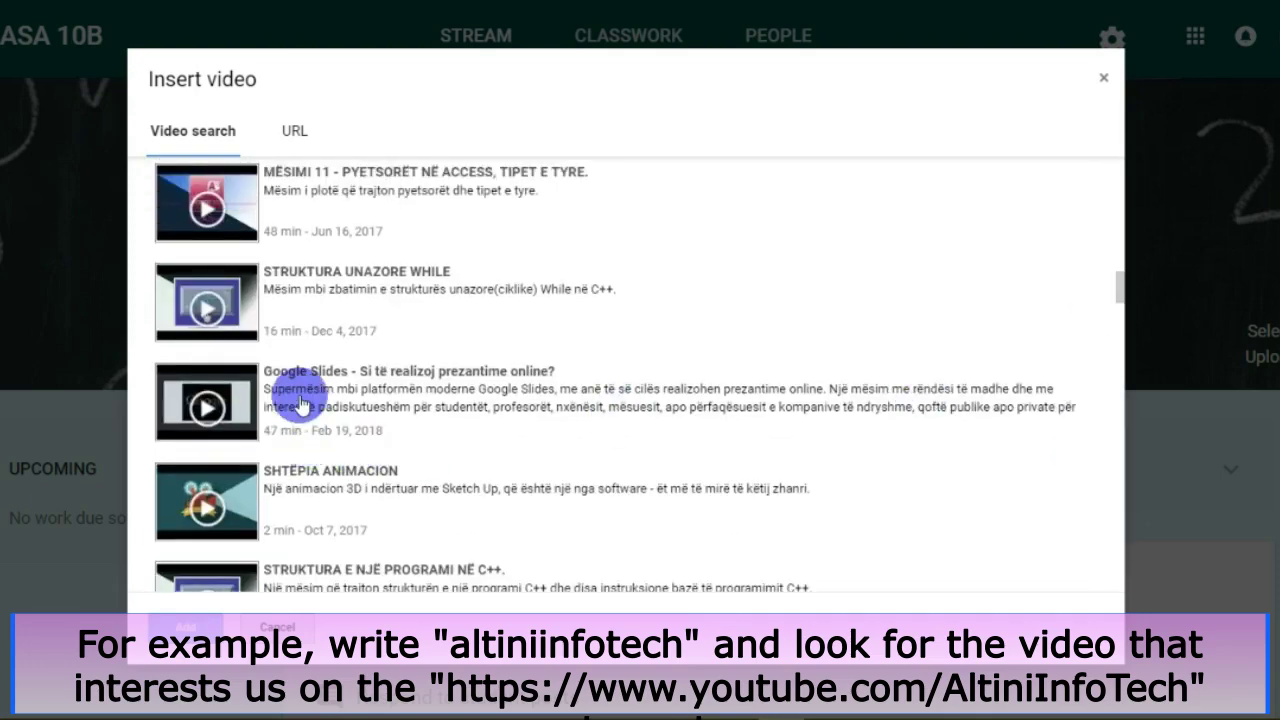
pyautogui.click(300, 400)
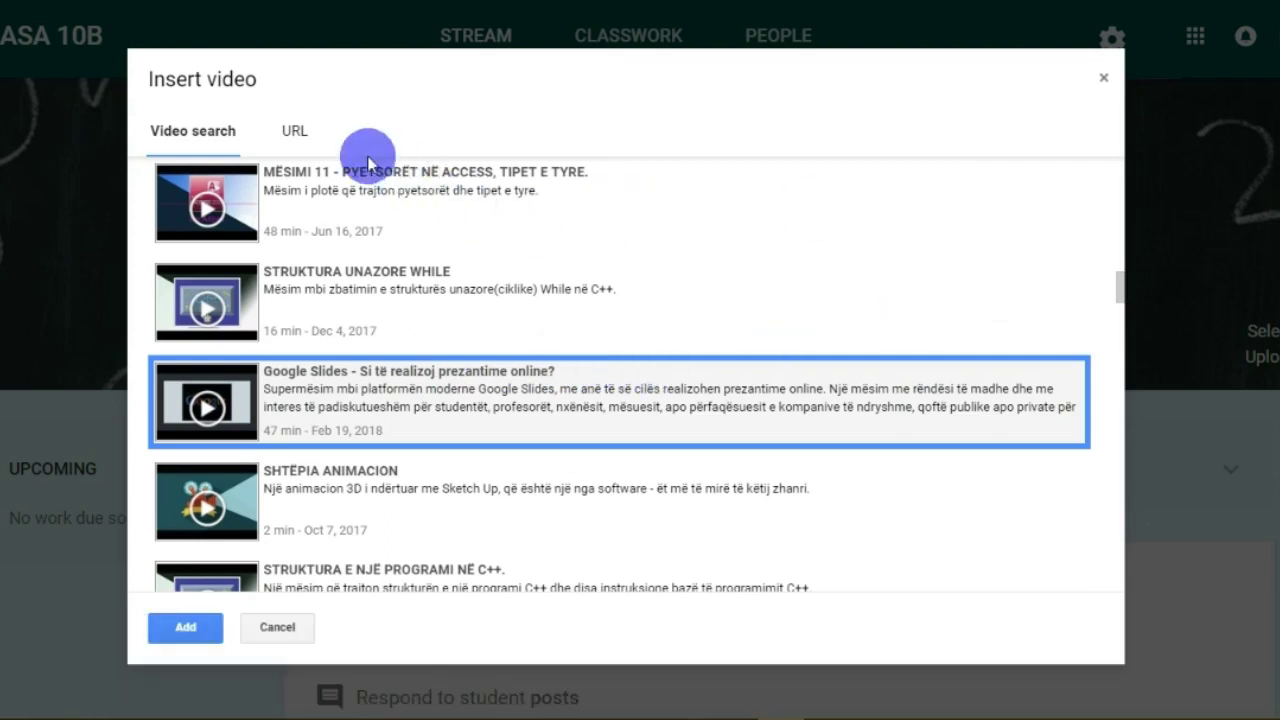
# View the option for inserting a video by its YouTube URL and close the dialog without adding anything
pyautogui.click(292, 136)
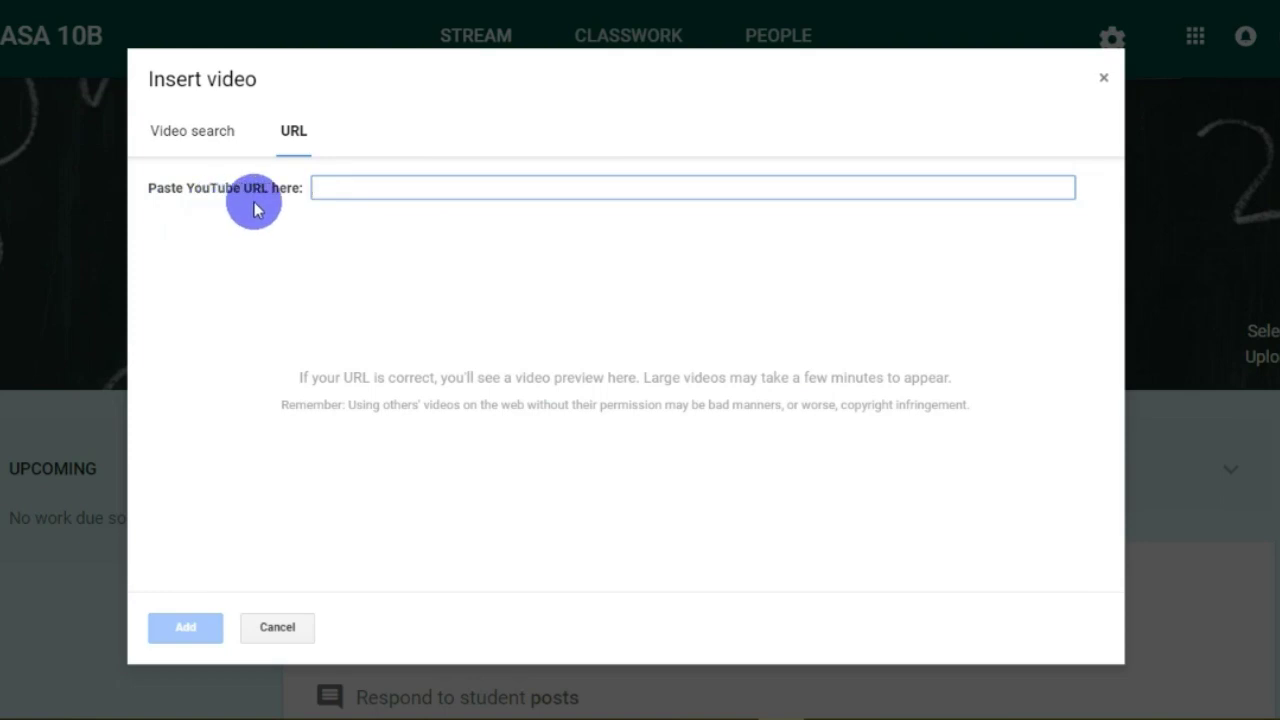
pyautogui.click(338, 186)
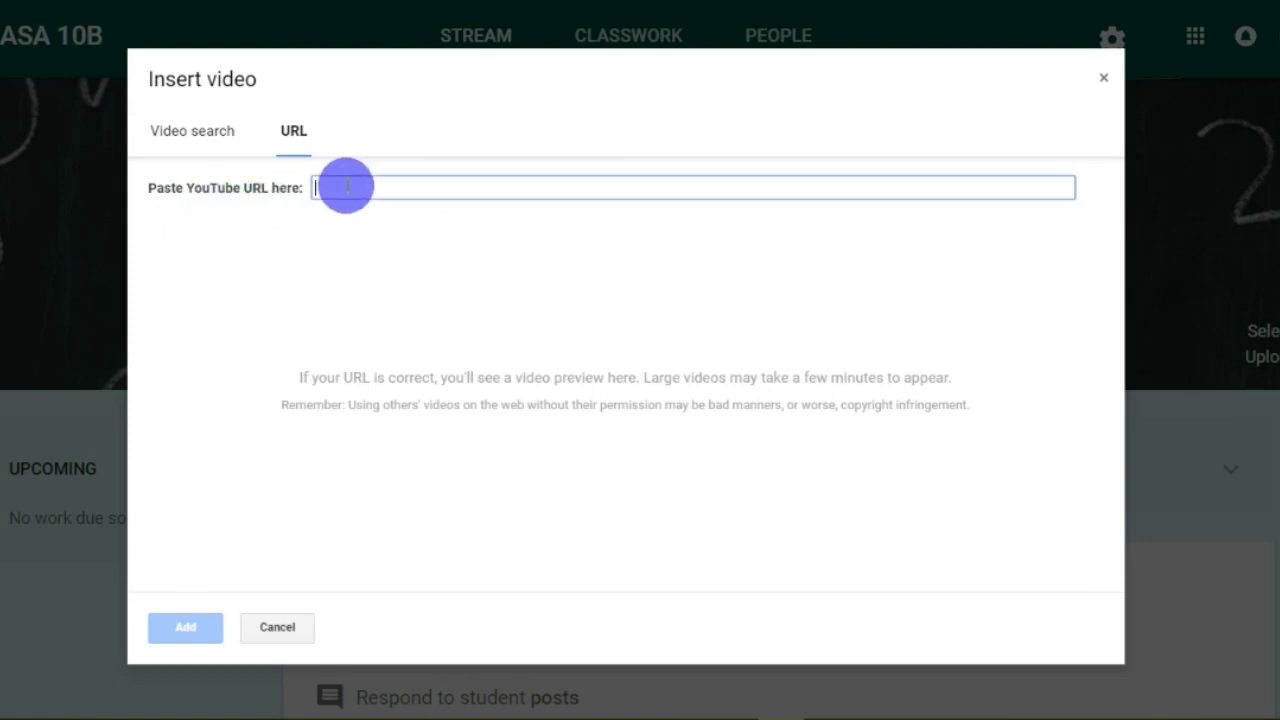
pyautogui.click(1106, 84)
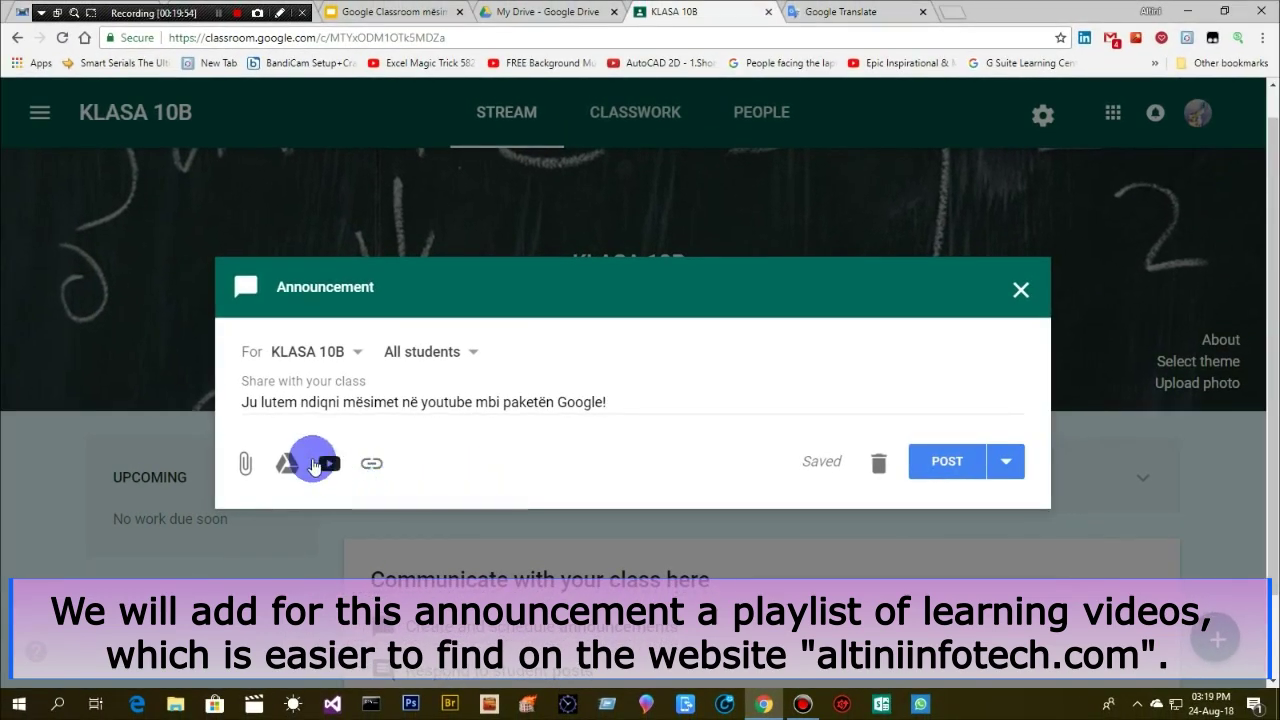
# Start adding a link to the announcement and switch to the altiniinfotech.com blog page
pyautogui.click(370, 466)
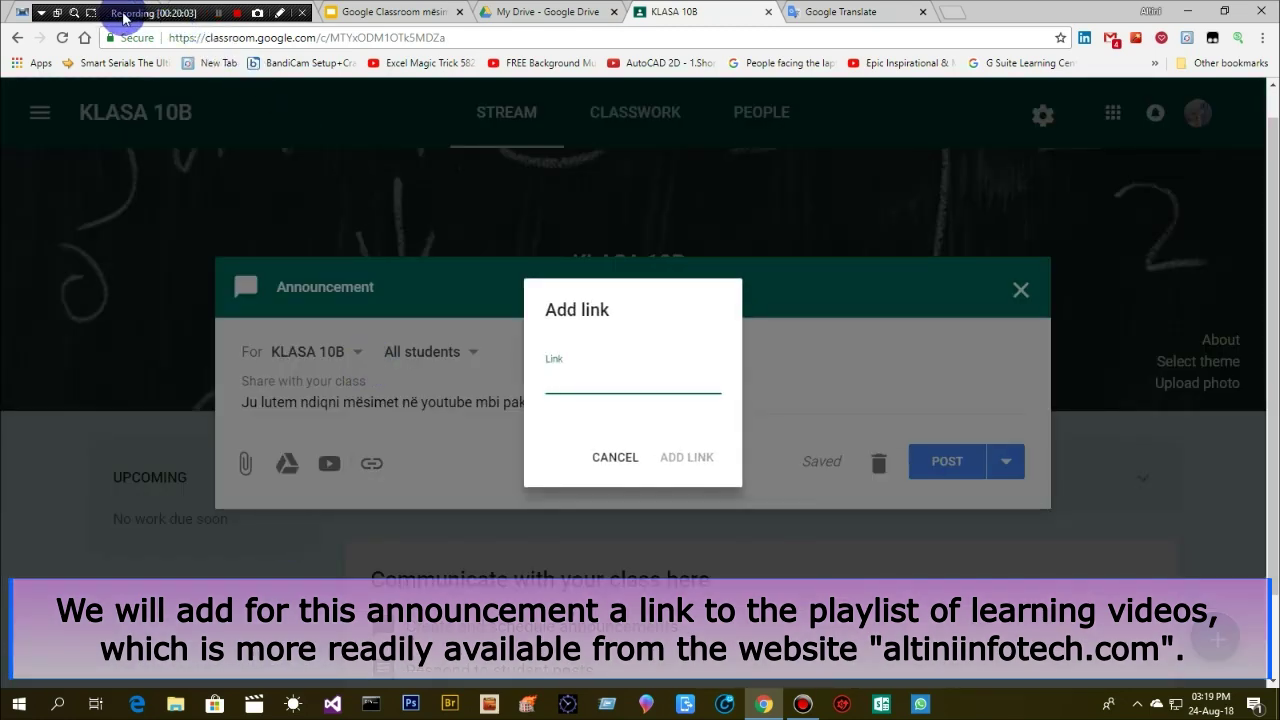
pyautogui.moveTo(108, 16); pyautogui.dragTo(868, 16)
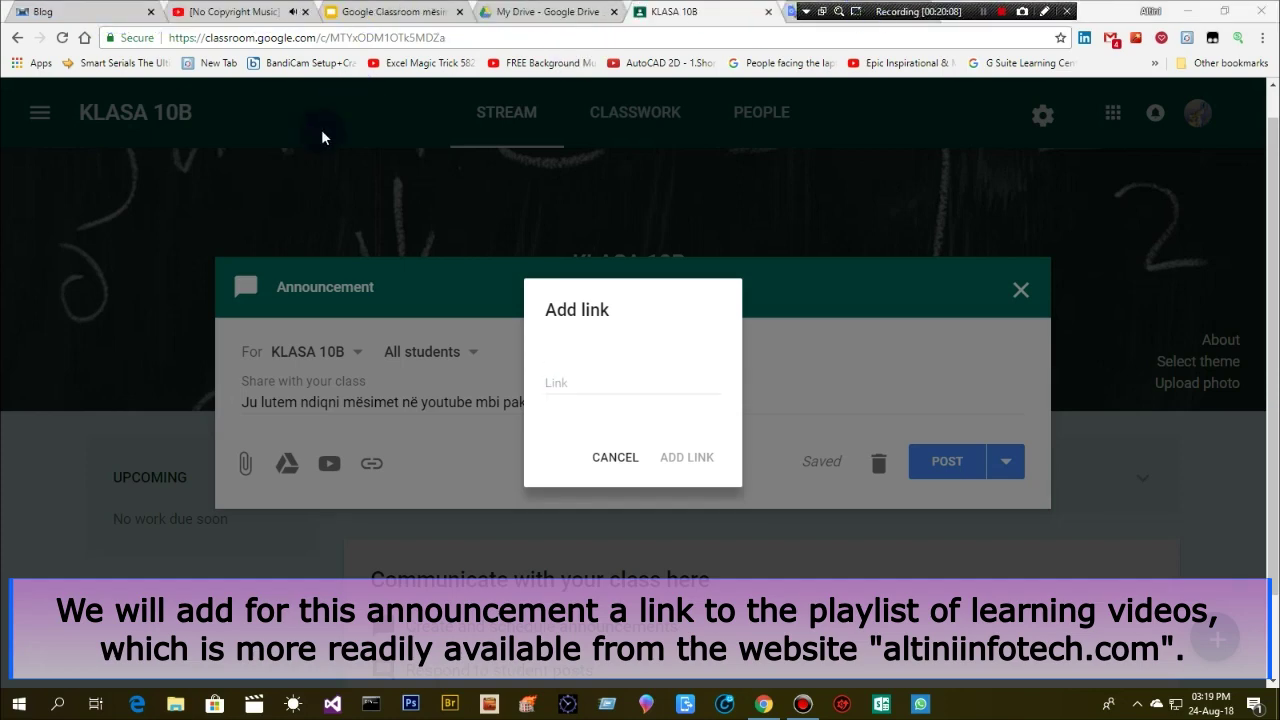
pyautogui.click(73, 14)
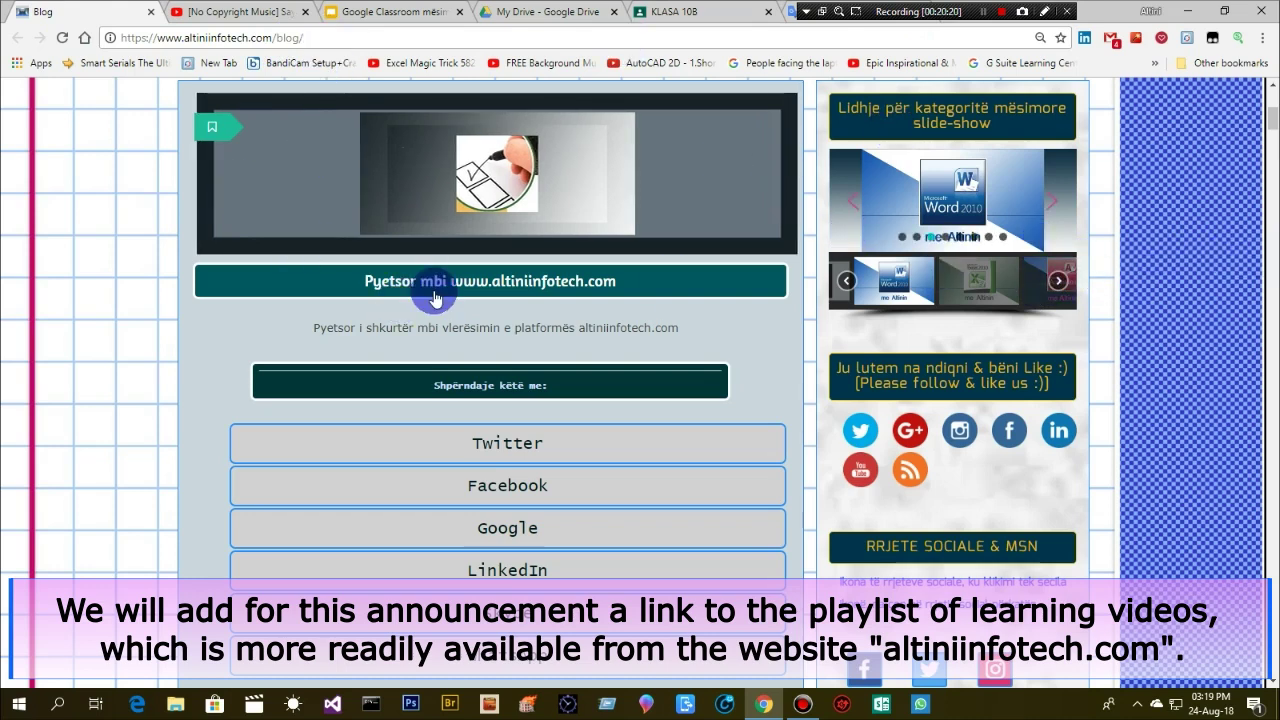
# Browse the blog's lesson category slideshow and bring up its Google slide
pyautogui.click(1053, 207)
pyautogui.click(1053, 207)
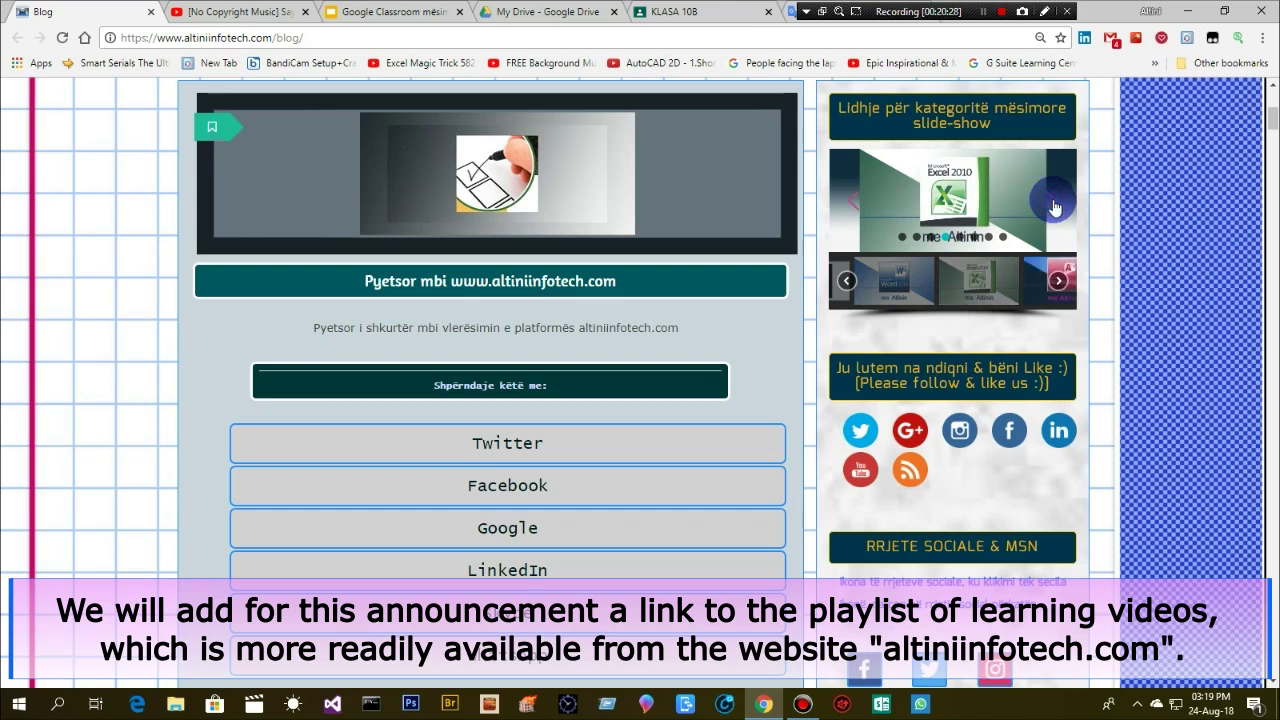
pyautogui.click(1053, 207)
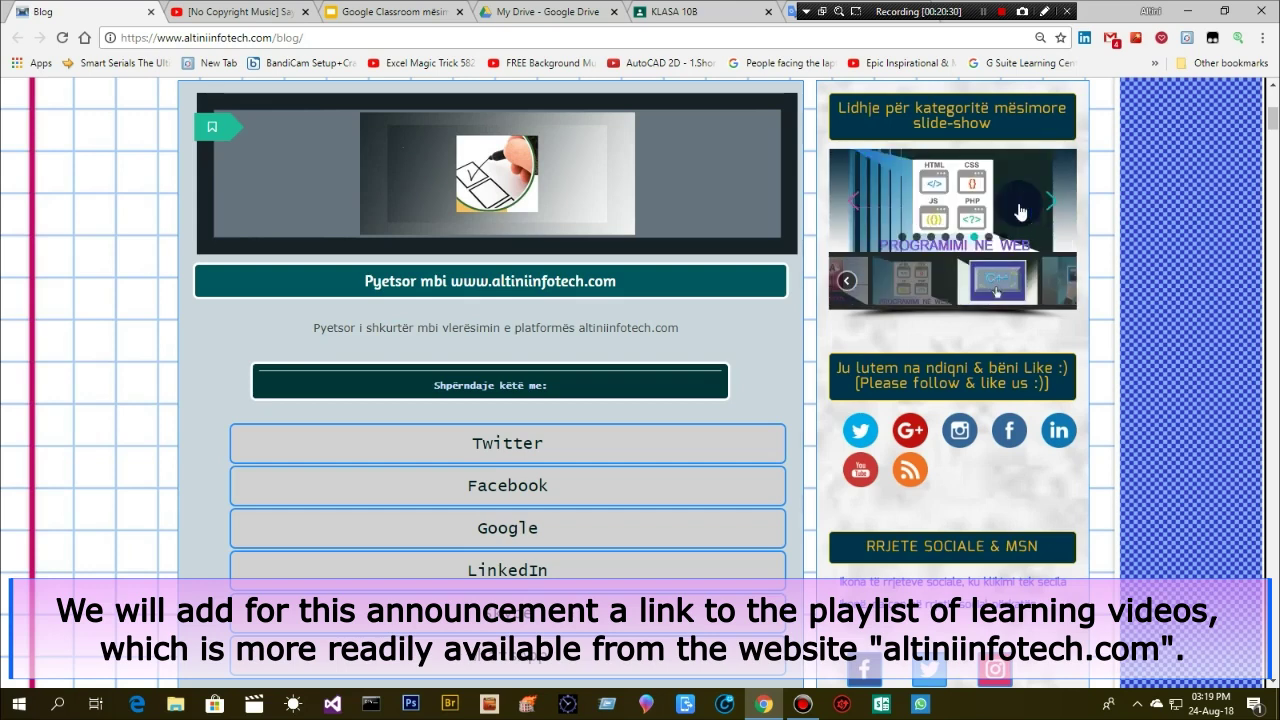
pyautogui.click(1053, 207)
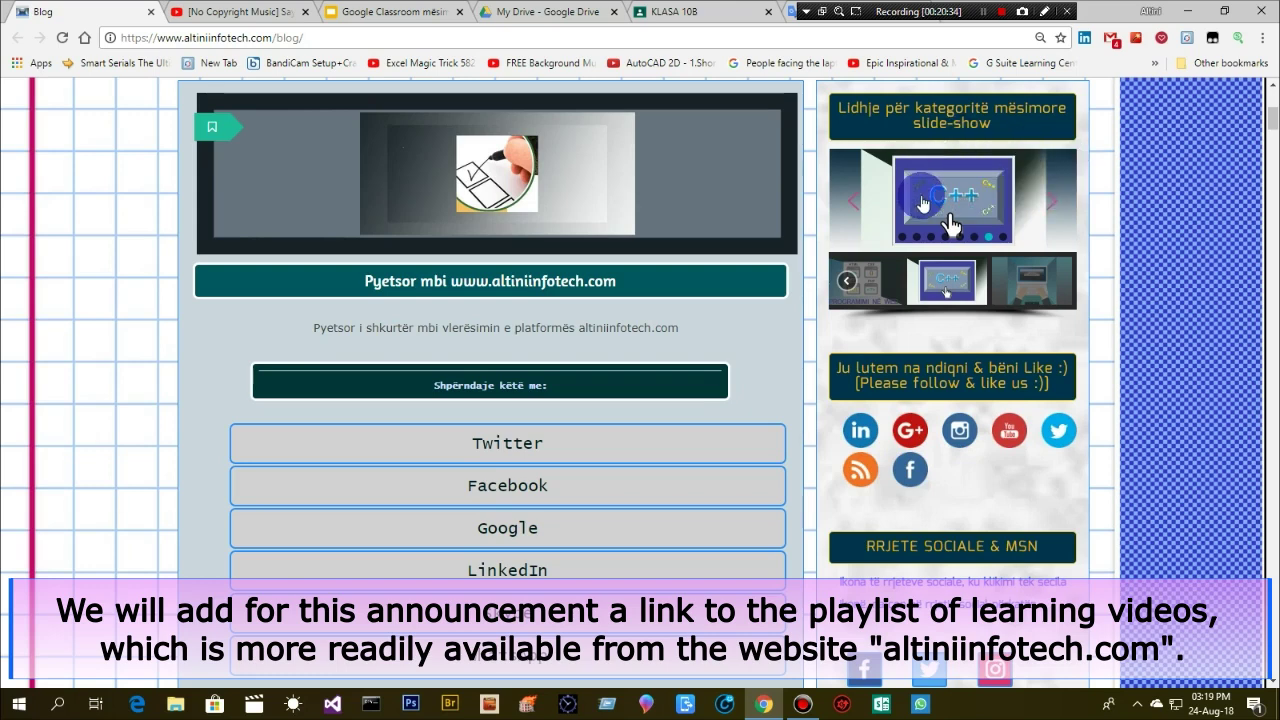
pyautogui.click(855, 210)
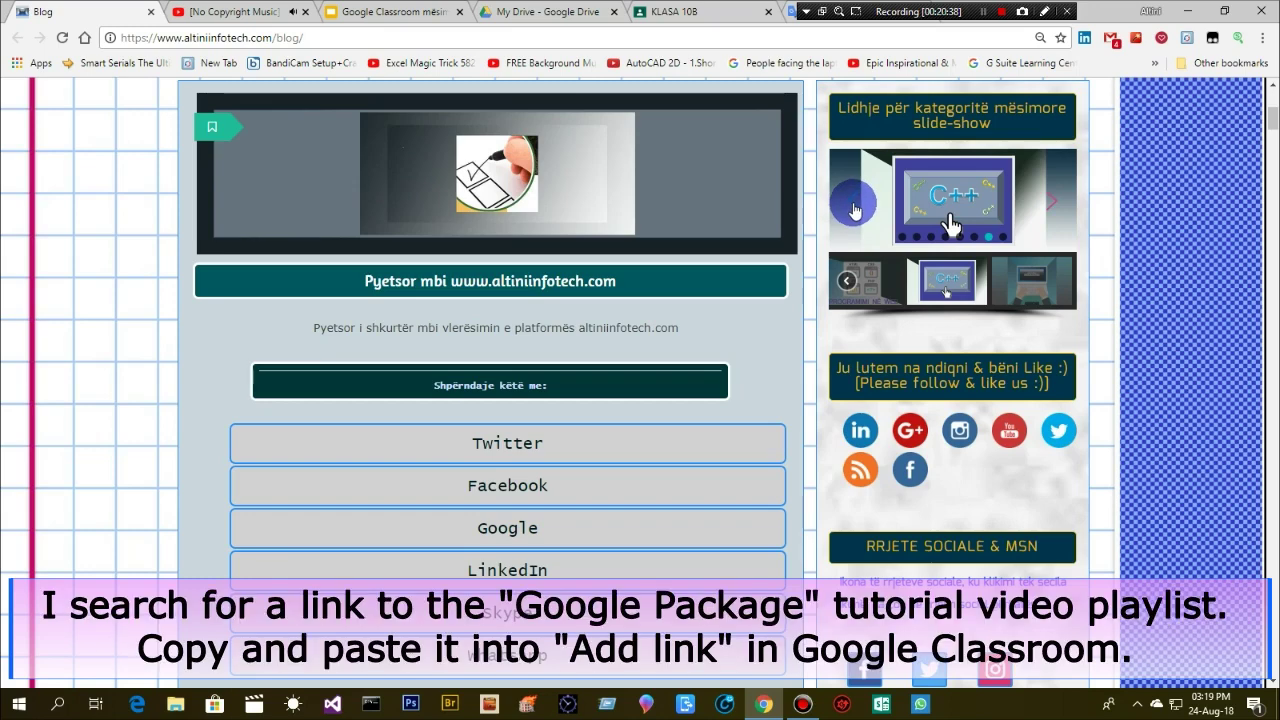
pyautogui.click(855, 210)
pyautogui.click(1058, 280)
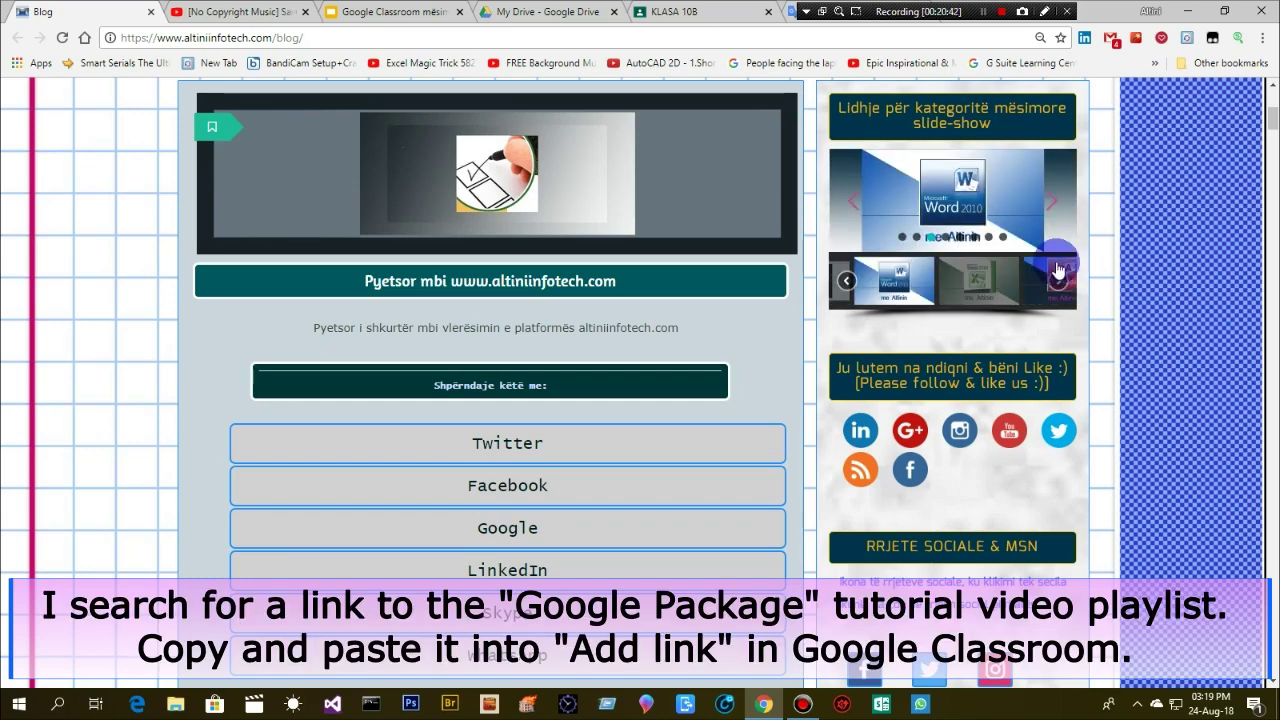
pyautogui.click(1058, 284)
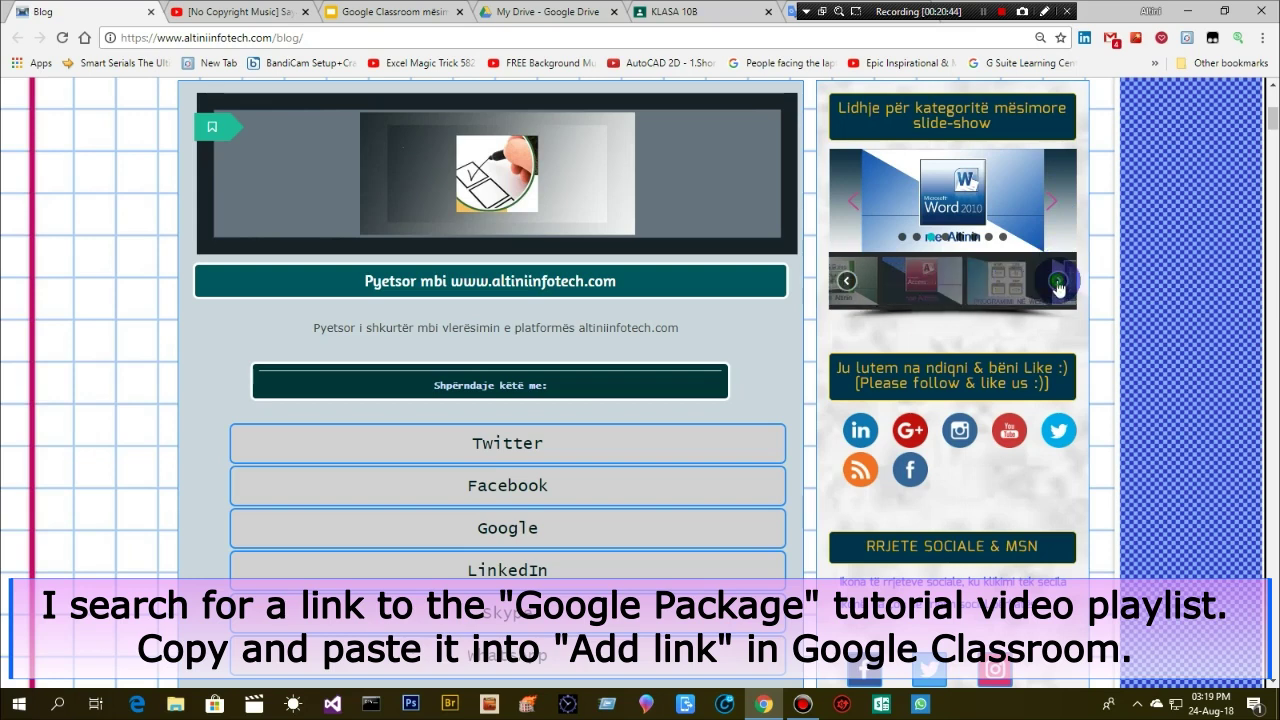
pyautogui.click(846, 281)
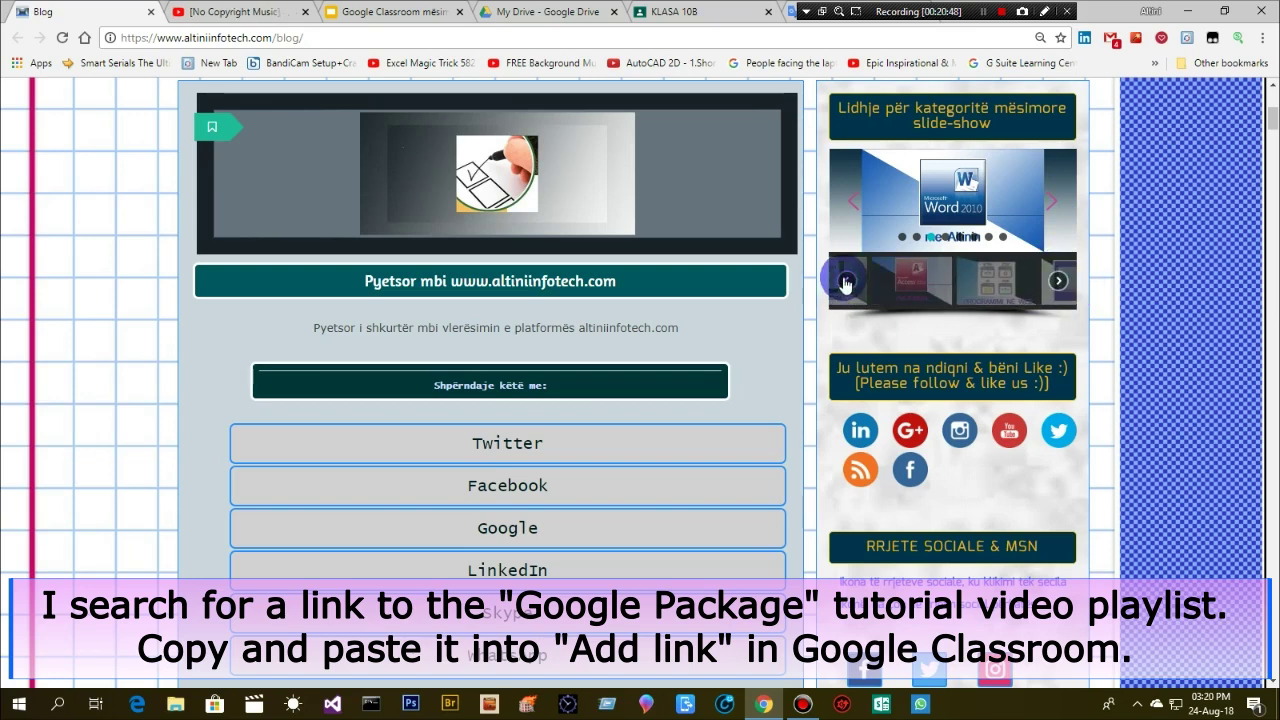
pyautogui.click(846, 283)
pyautogui.click(846, 284)
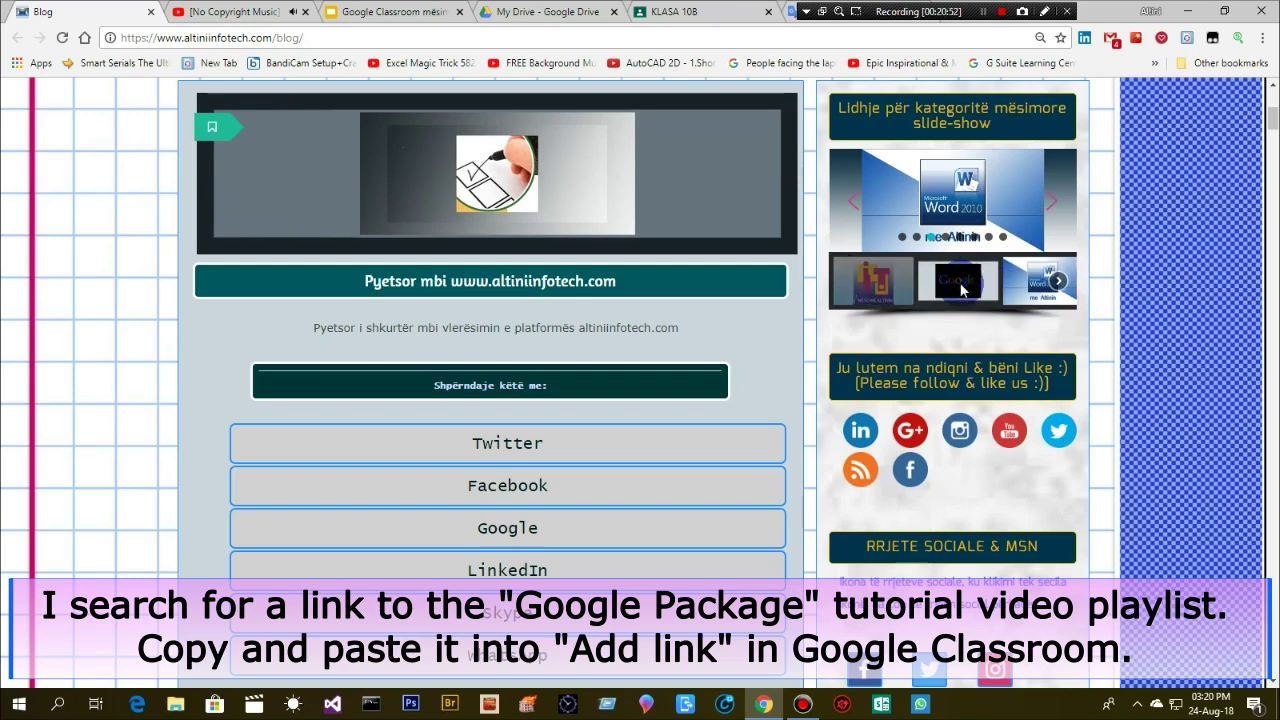
pyautogui.click(948, 289)
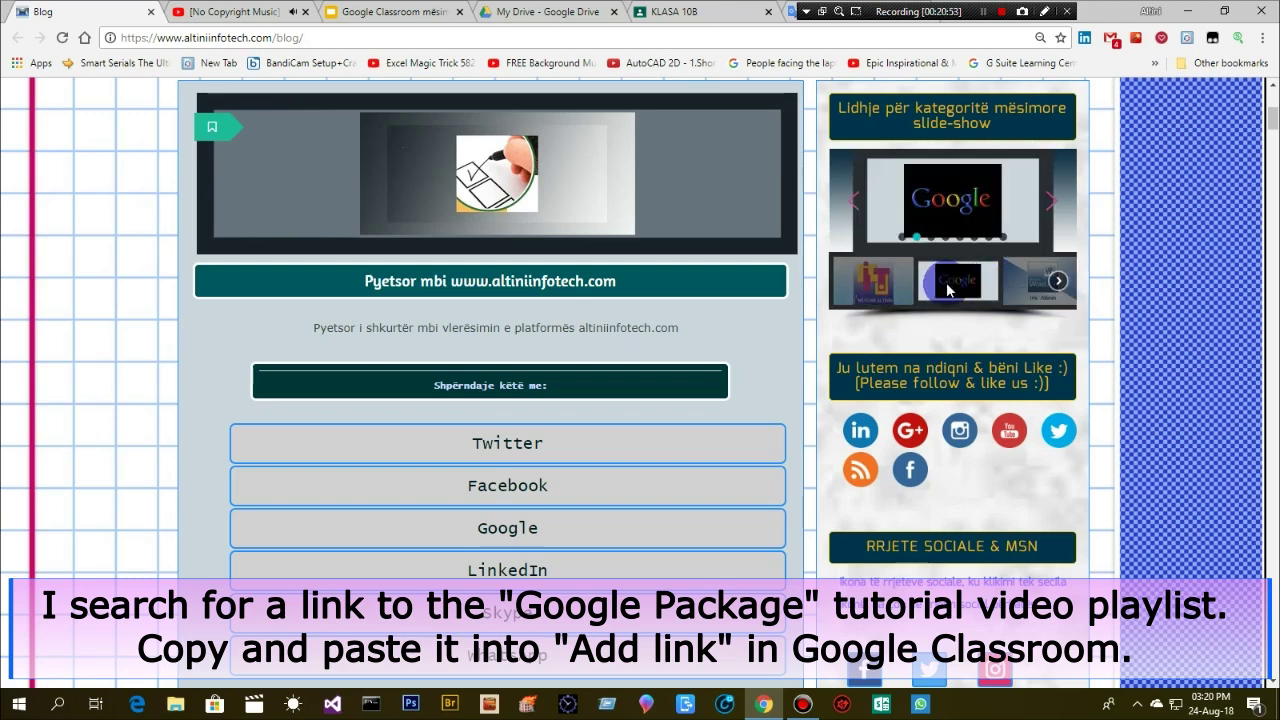
# Open the "Paketa Google(Google Package)" YouTube playlist from the Google slide and look through its videos
pyautogui.click(956, 208)
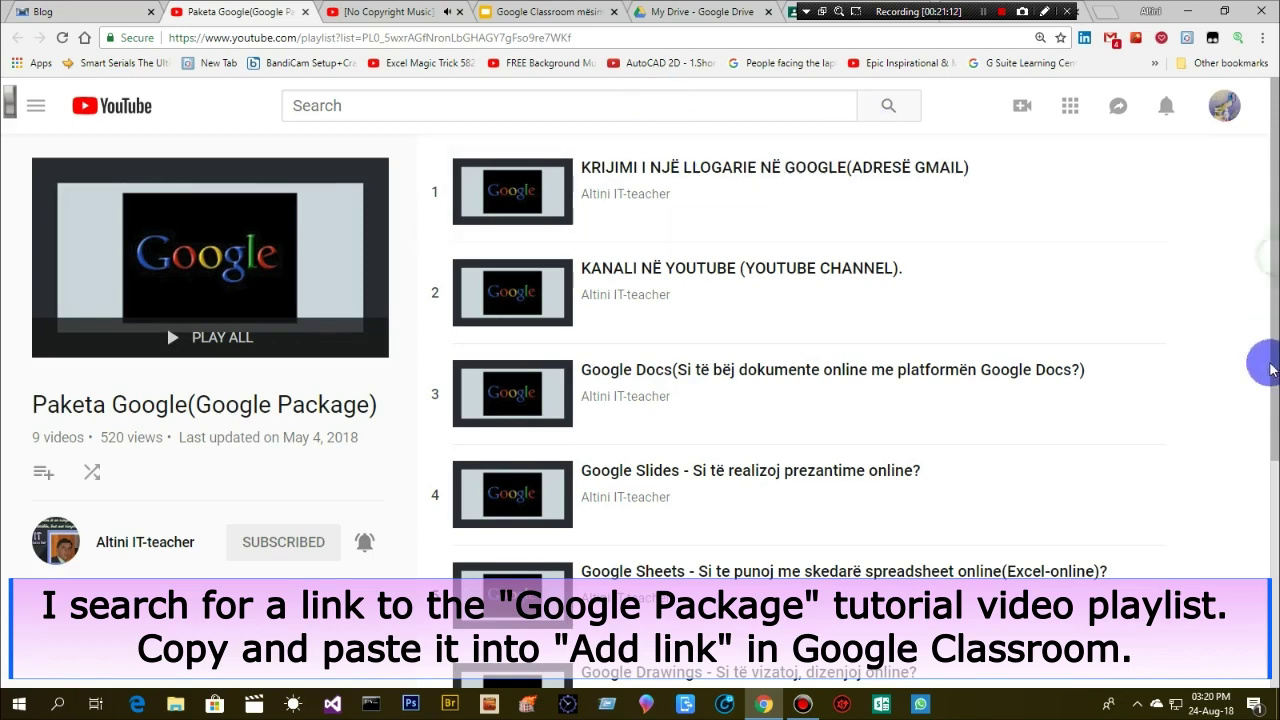
pyautogui.scroll(-2, 1270, 393)
pyautogui.moveTo(1268, 432); pyautogui.dragTo(1268, 522)
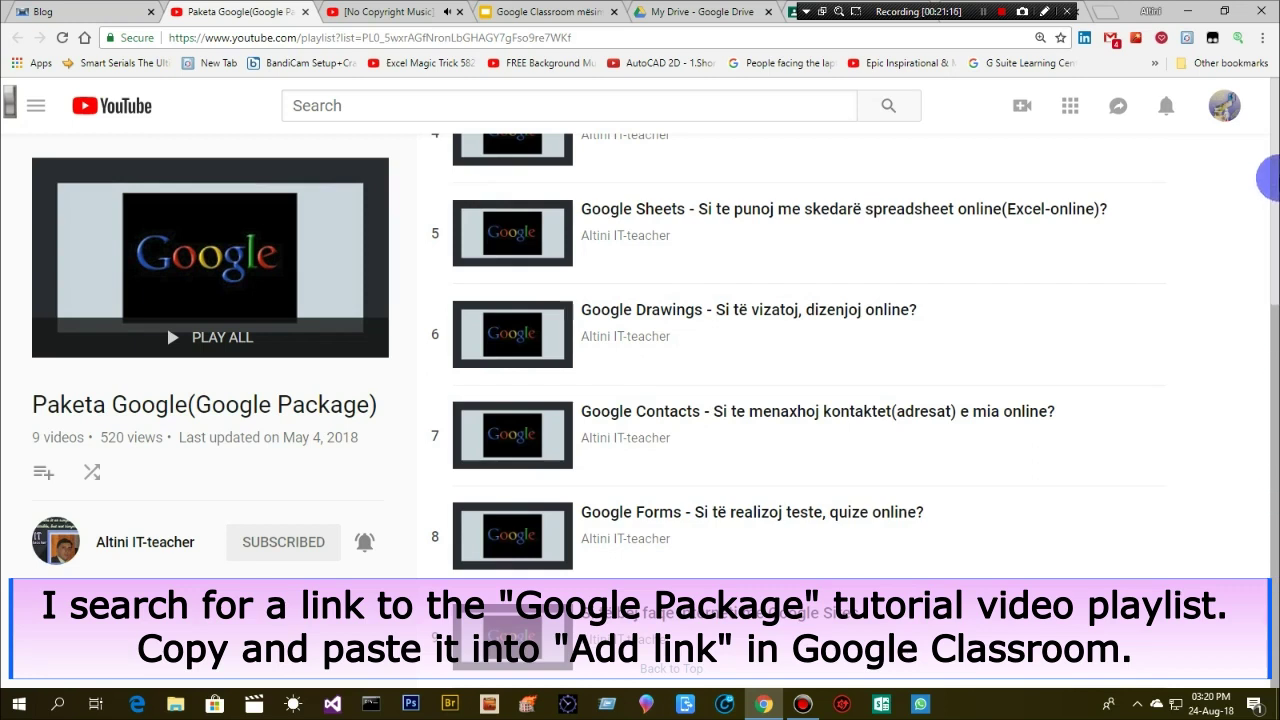
# Copy the web address of the "Paketa Google(Google Package)" playlist page
pyautogui.scroll(4, 1260, 325)
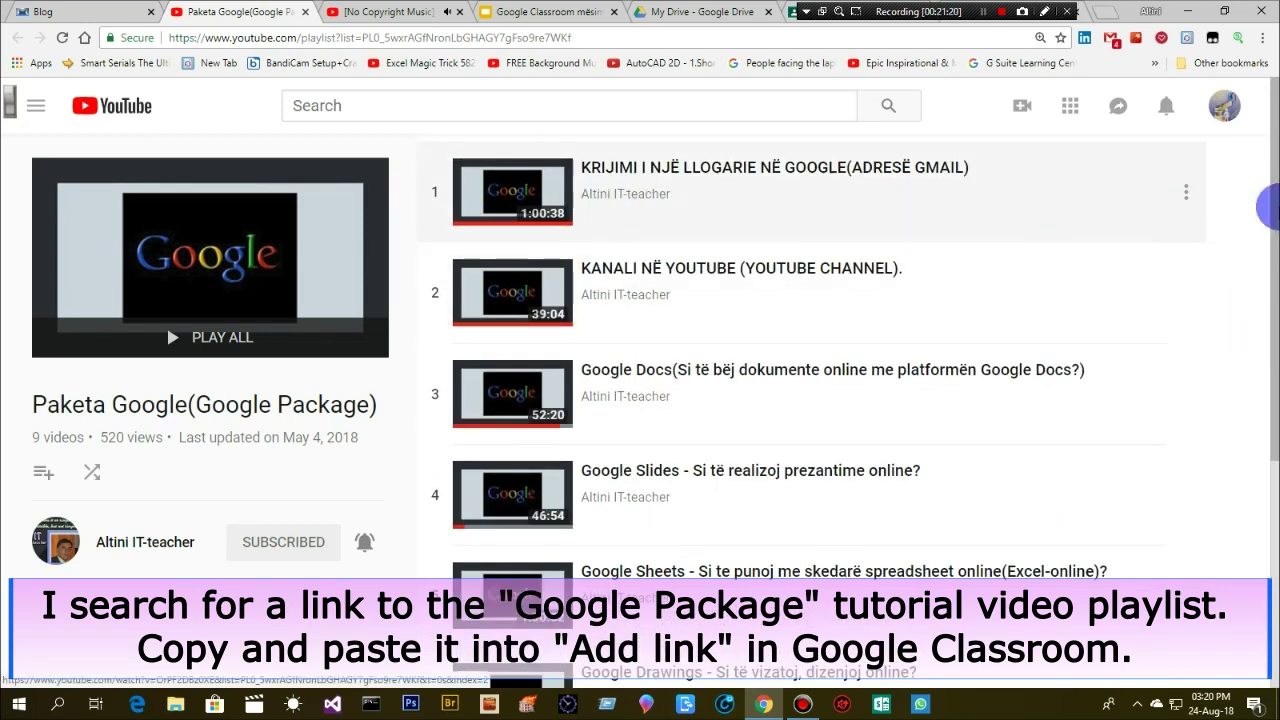
pyautogui.moveTo(1268, 371); pyautogui.dragTo(1270, 475)
pyautogui.moveTo(1268, 568); pyautogui.dragTo(1274, 650)
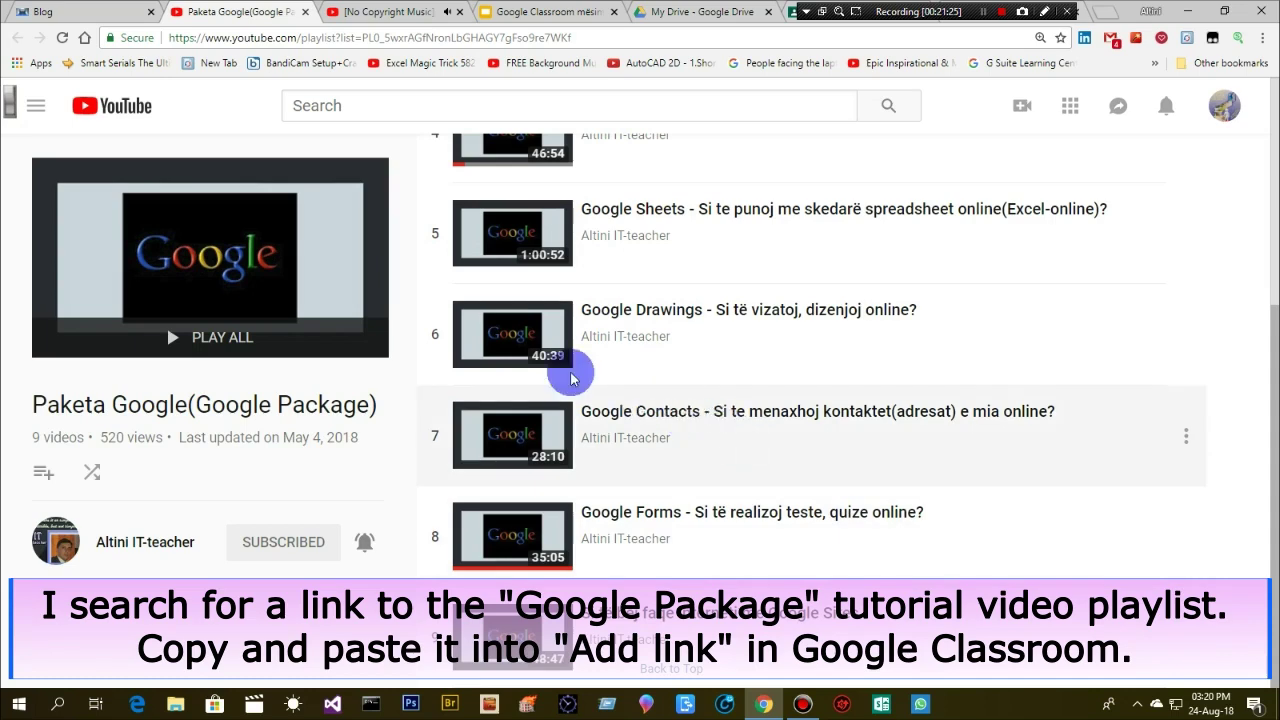
pyautogui.moveTo(1268, 340); pyautogui.dragTo(1268, 110)
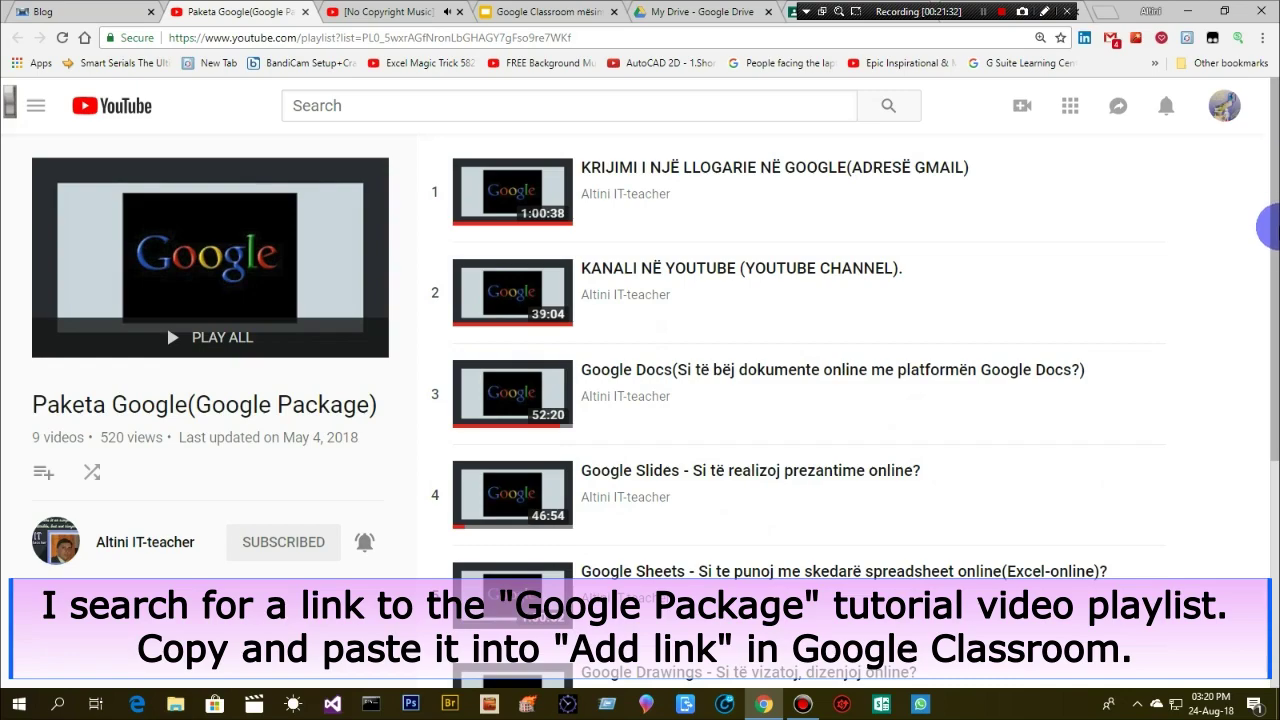
pyautogui.scroll(-1, 1268, 250)
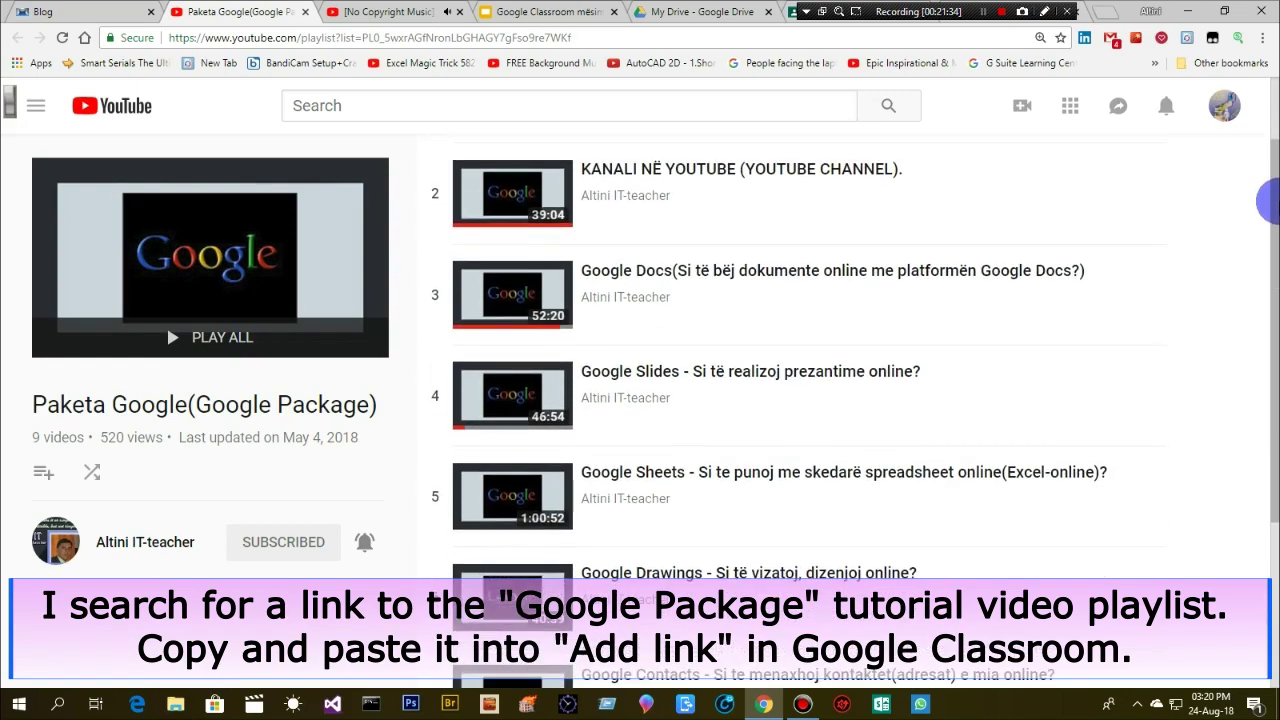
pyautogui.scroll(1, 1268, 250)
pyautogui.click(252, 37)
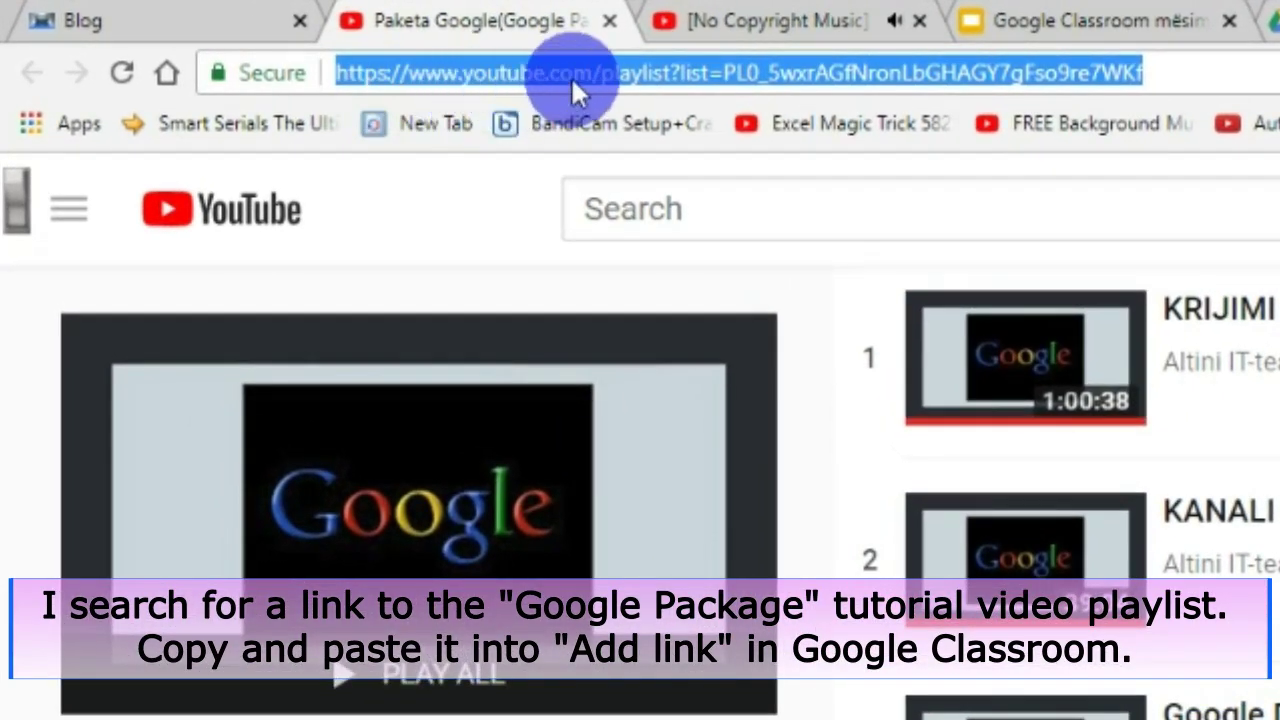
pyautogui.rightClick(879, 70)
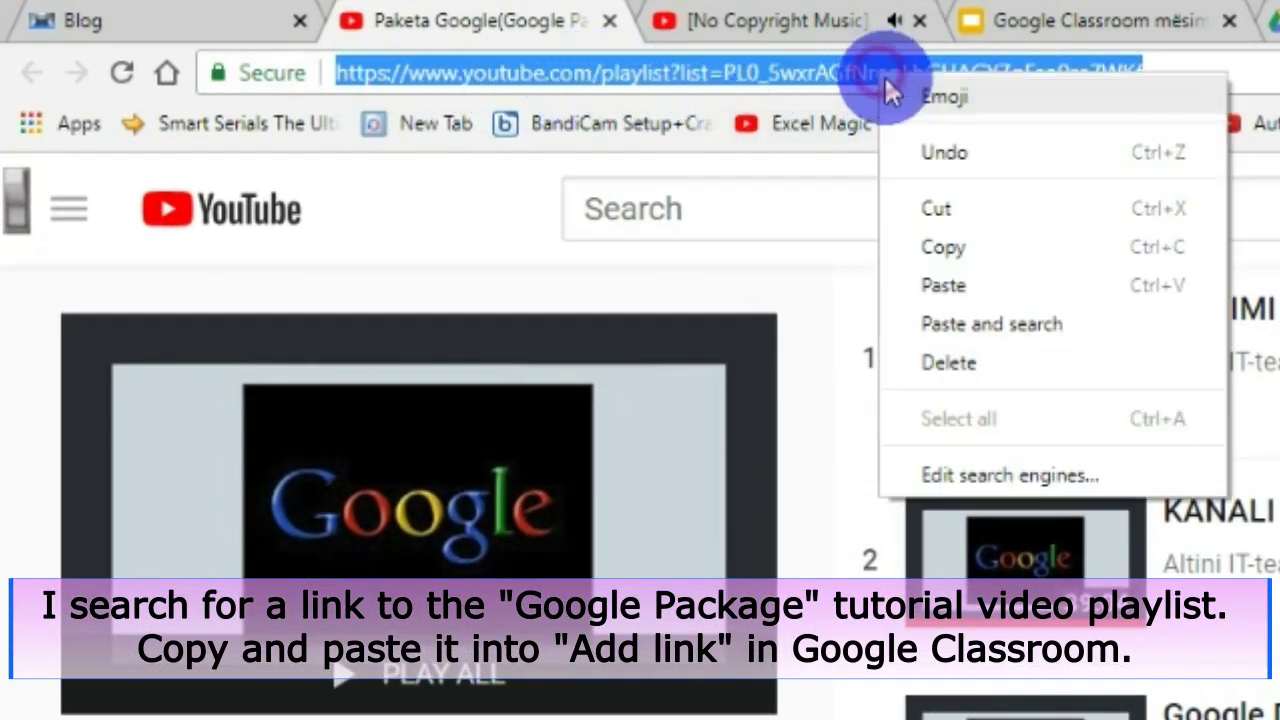
pyautogui.click(956, 247)
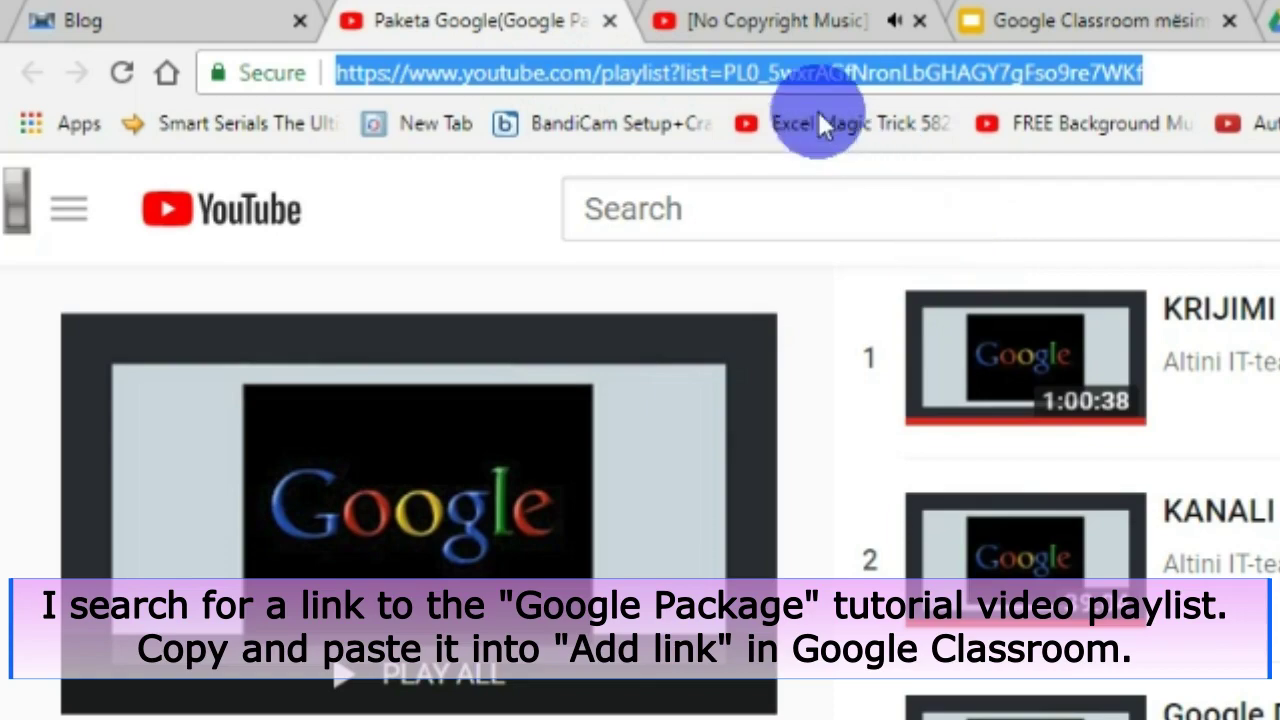
pyautogui.rightClick(819, 69)
pyautogui.click(878, 238)
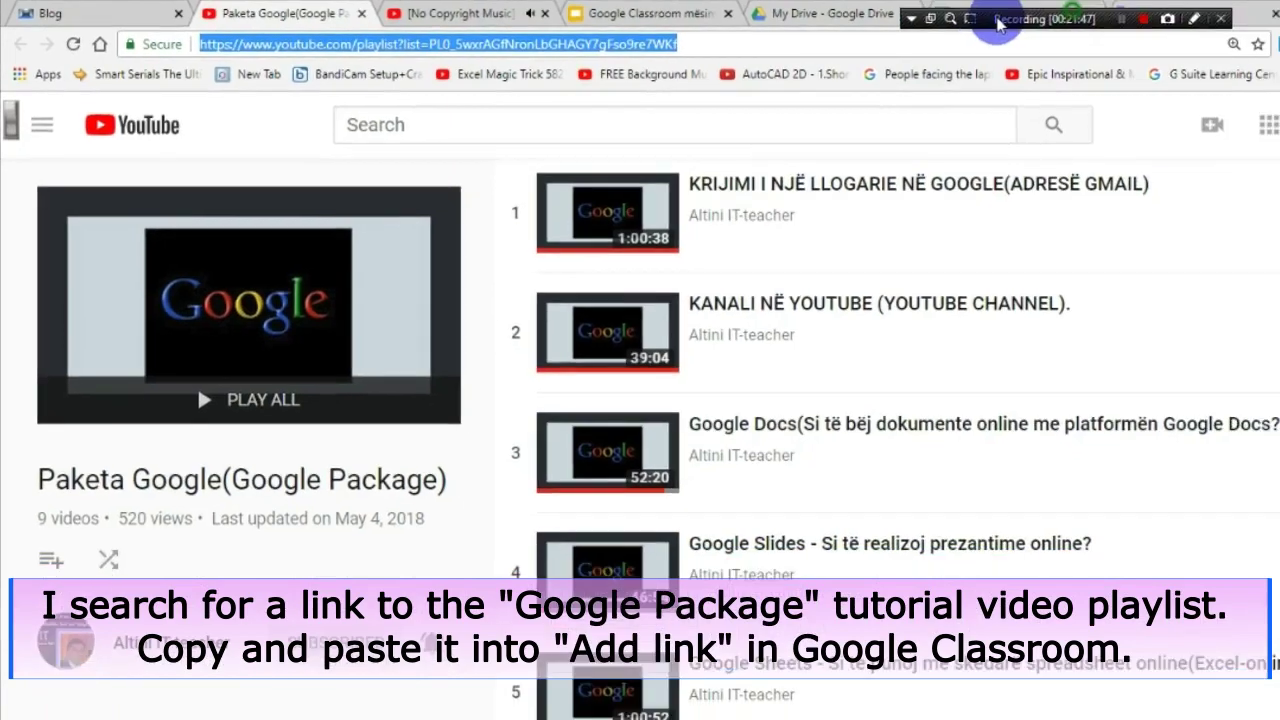
# Switch to the KLASA 10B class in Google Classroom and attach the copied playlist address to the announcement as a link
pyautogui.moveTo(997, 25); pyautogui.dragTo(244, 25)
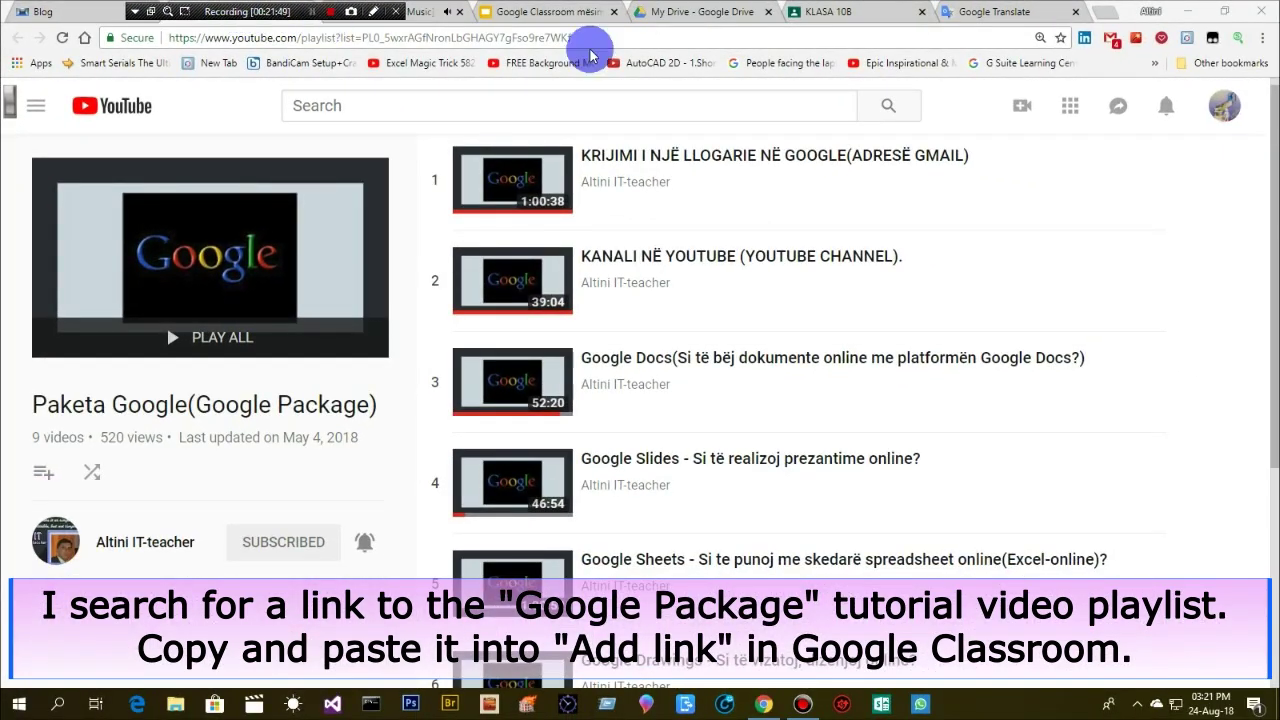
pyautogui.click(840, 12)
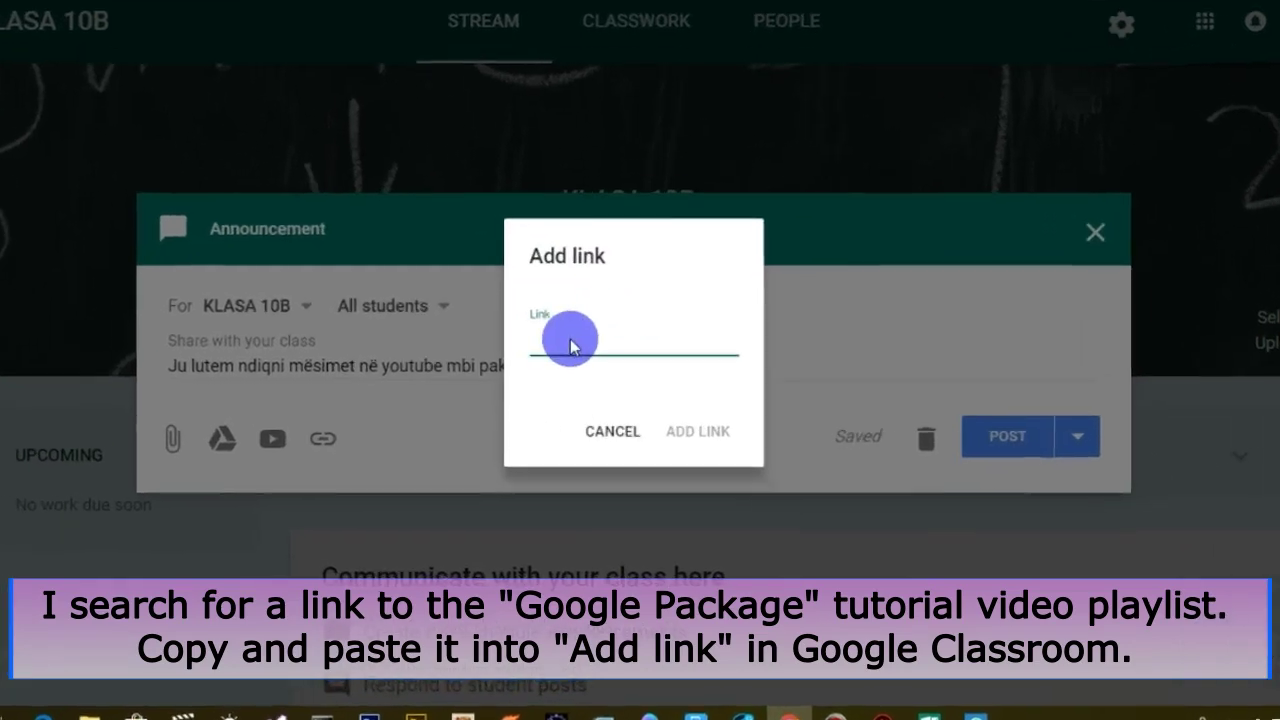
pyautogui.rightClick(550, 336)
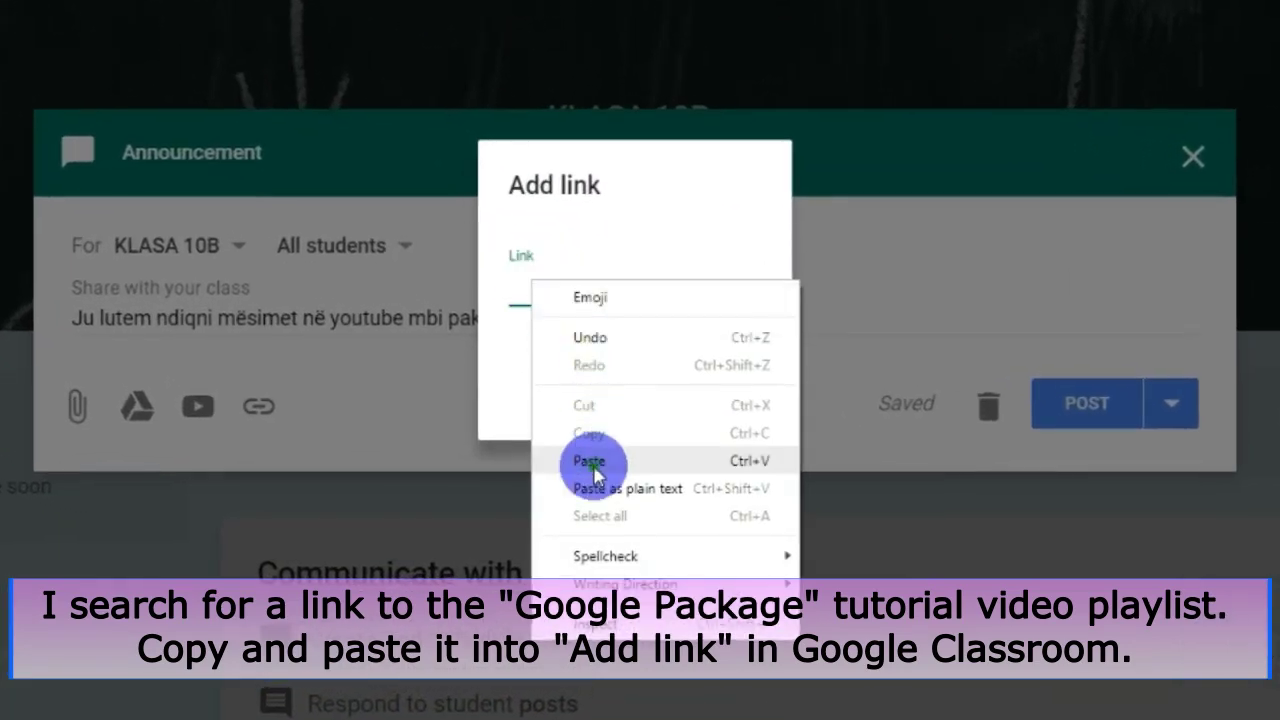
pyautogui.click(590, 463)
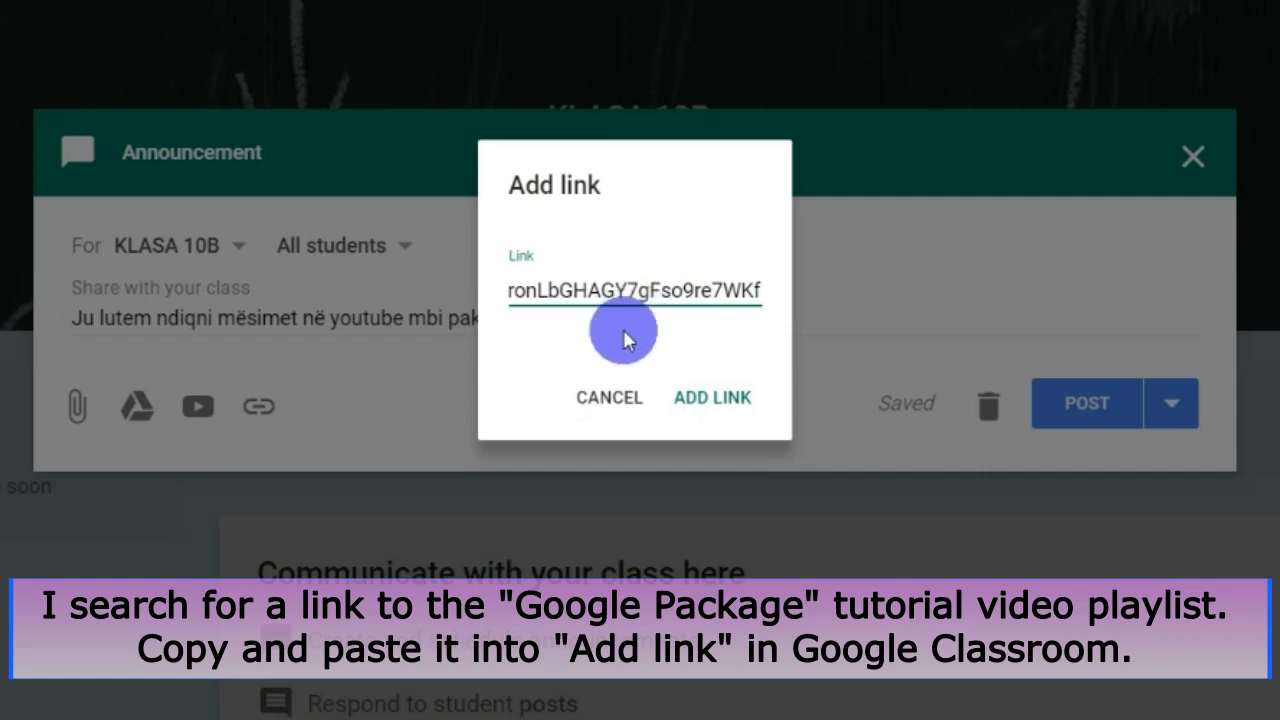
pyautogui.click(697, 400)
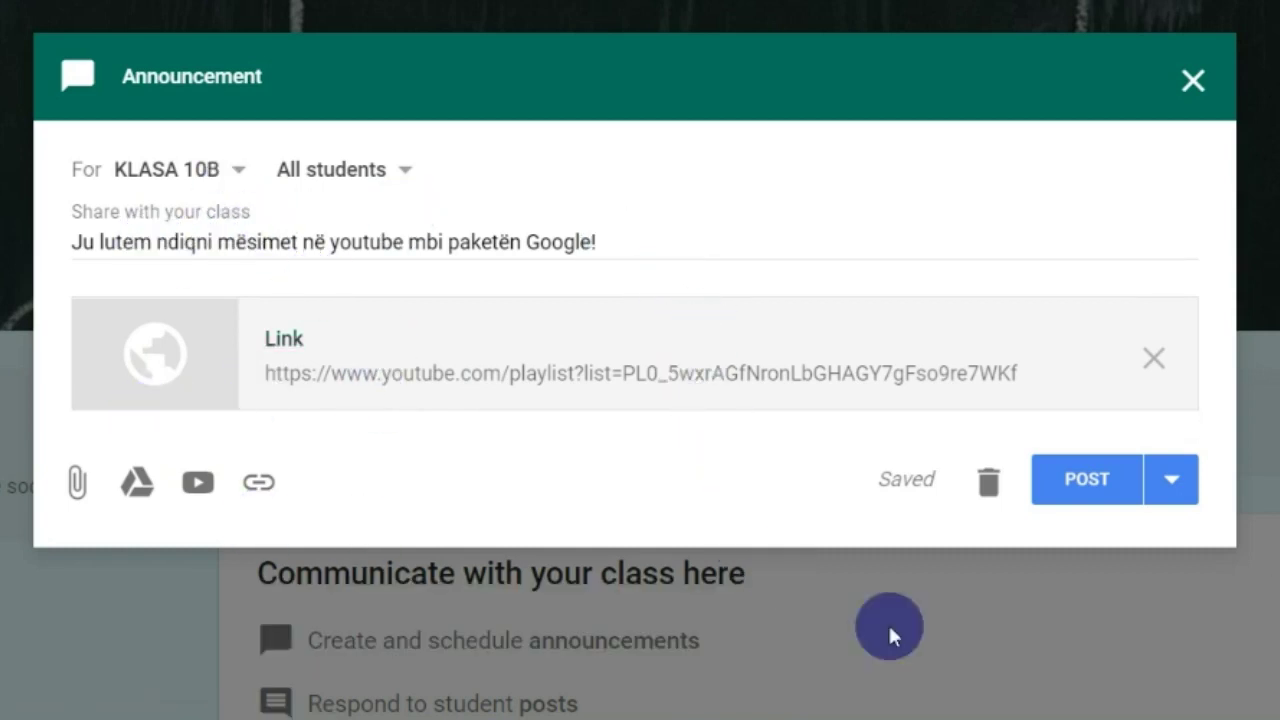
# Review the announcement's posting options and publish it directly with Post to all students of KLASA 10B
pyautogui.click(1170, 499)
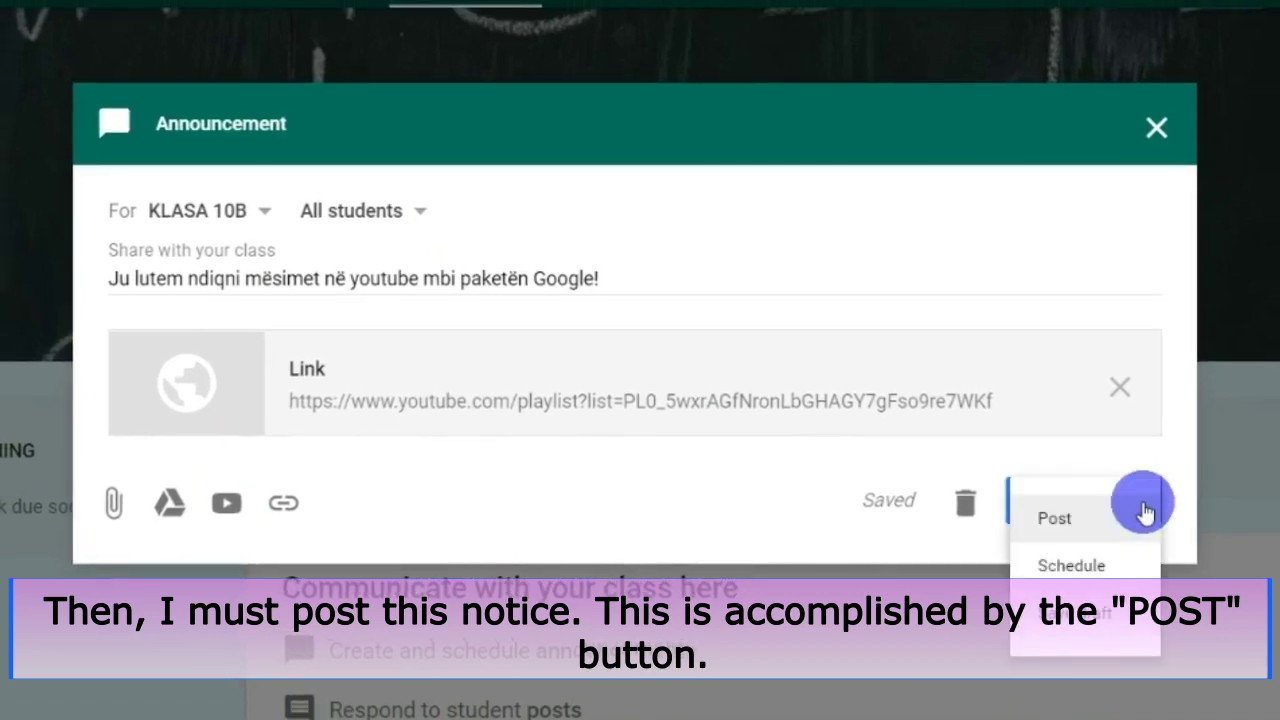
pyautogui.click(900, 571)
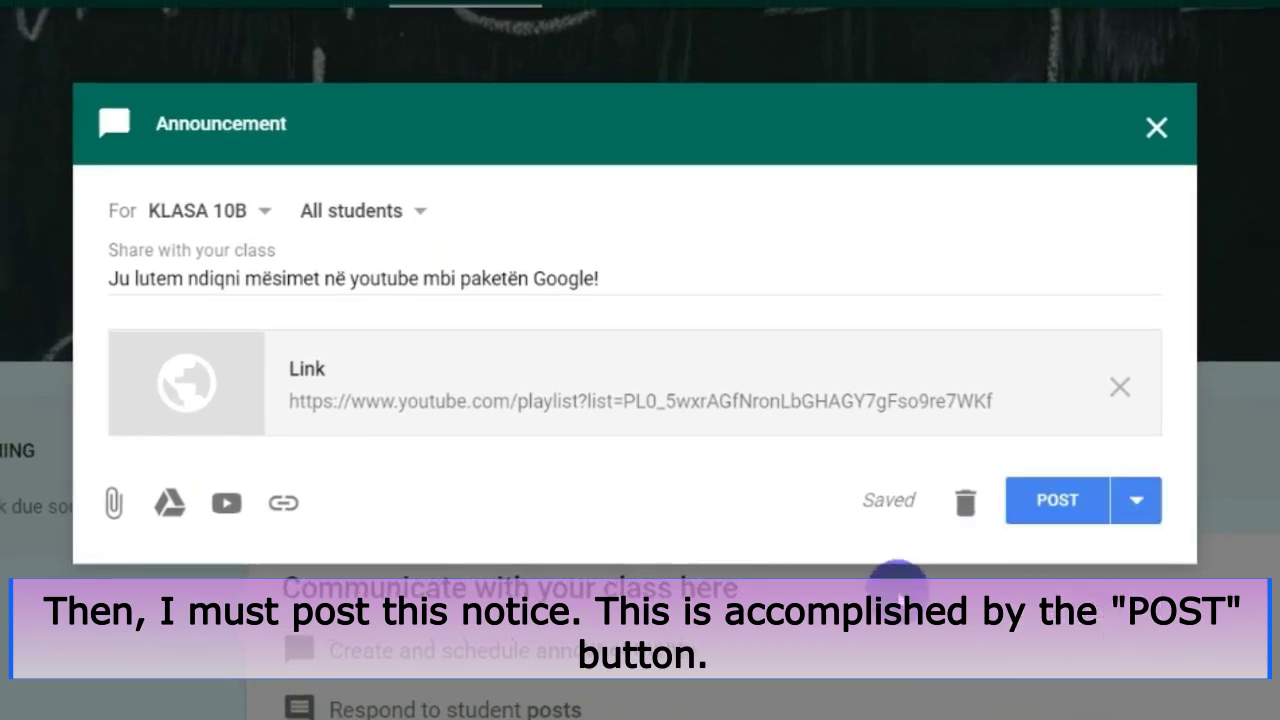
pyautogui.click(1140, 510)
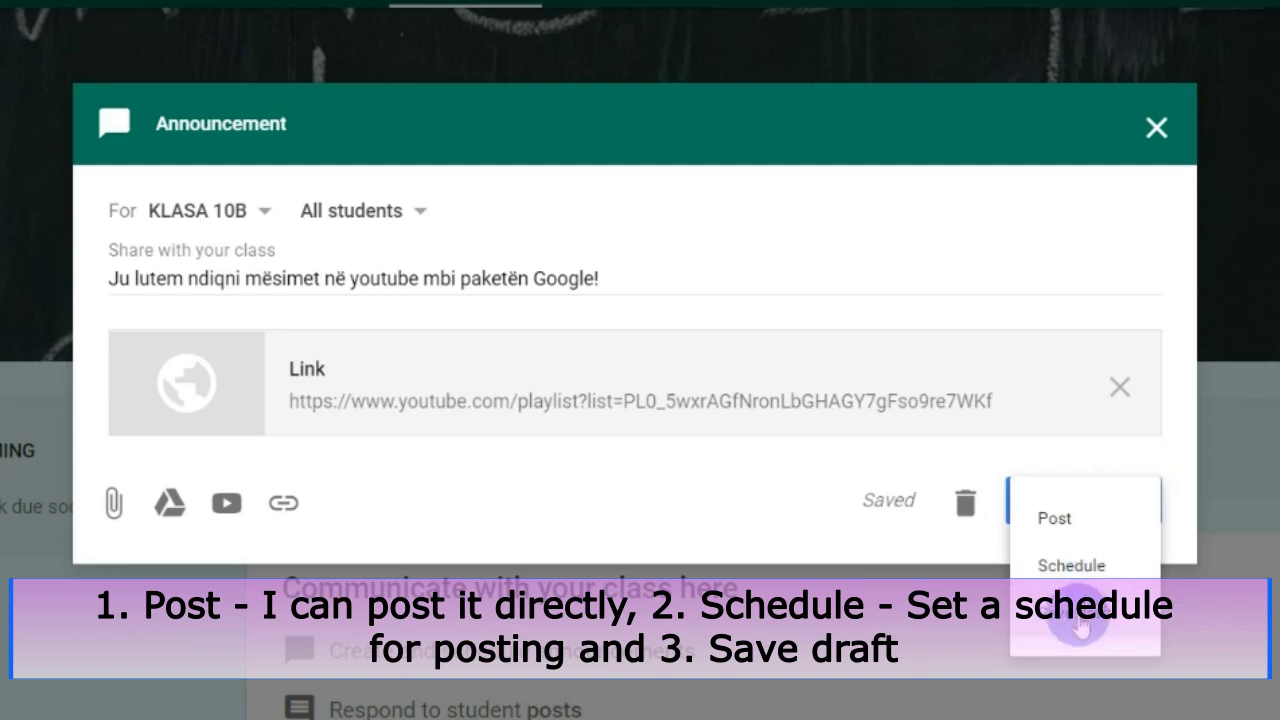
pyautogui.click(1066, 520)
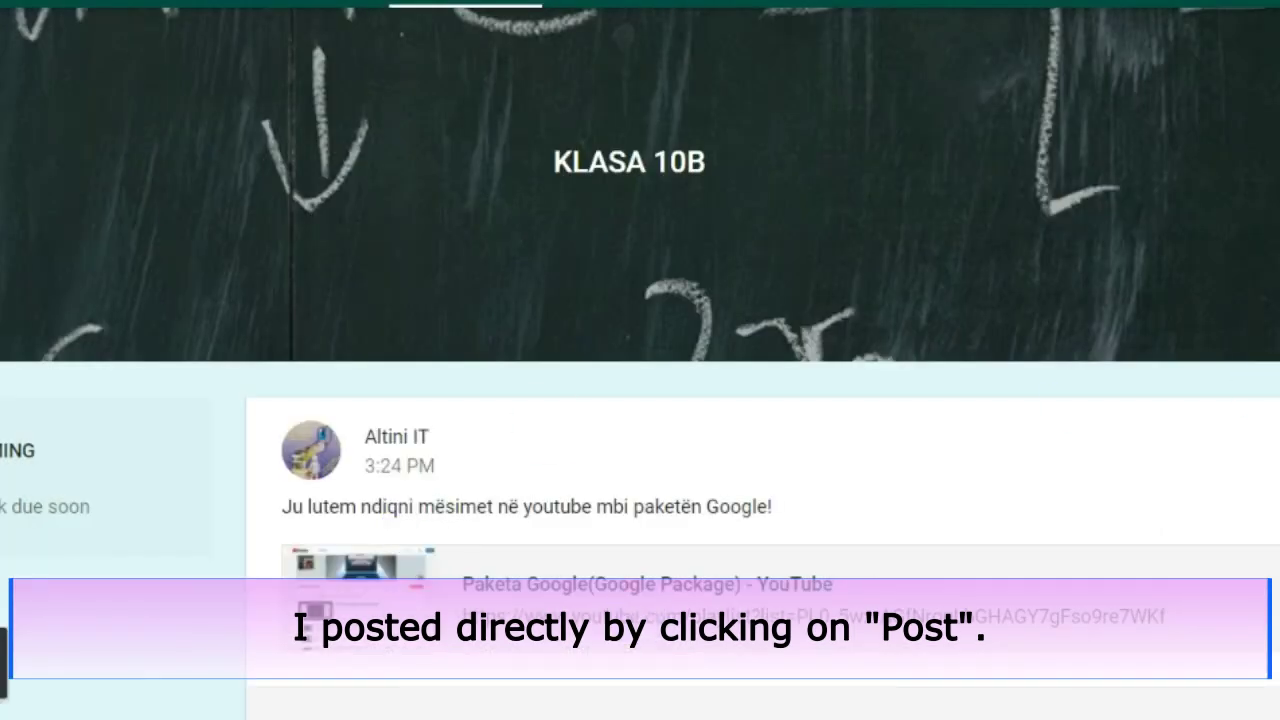
# Test the "Paketa Google(Google Package) - YouTube" link in the posted announcement and close the page it opens
pyautogui.scroll(-2, 1105, 474)
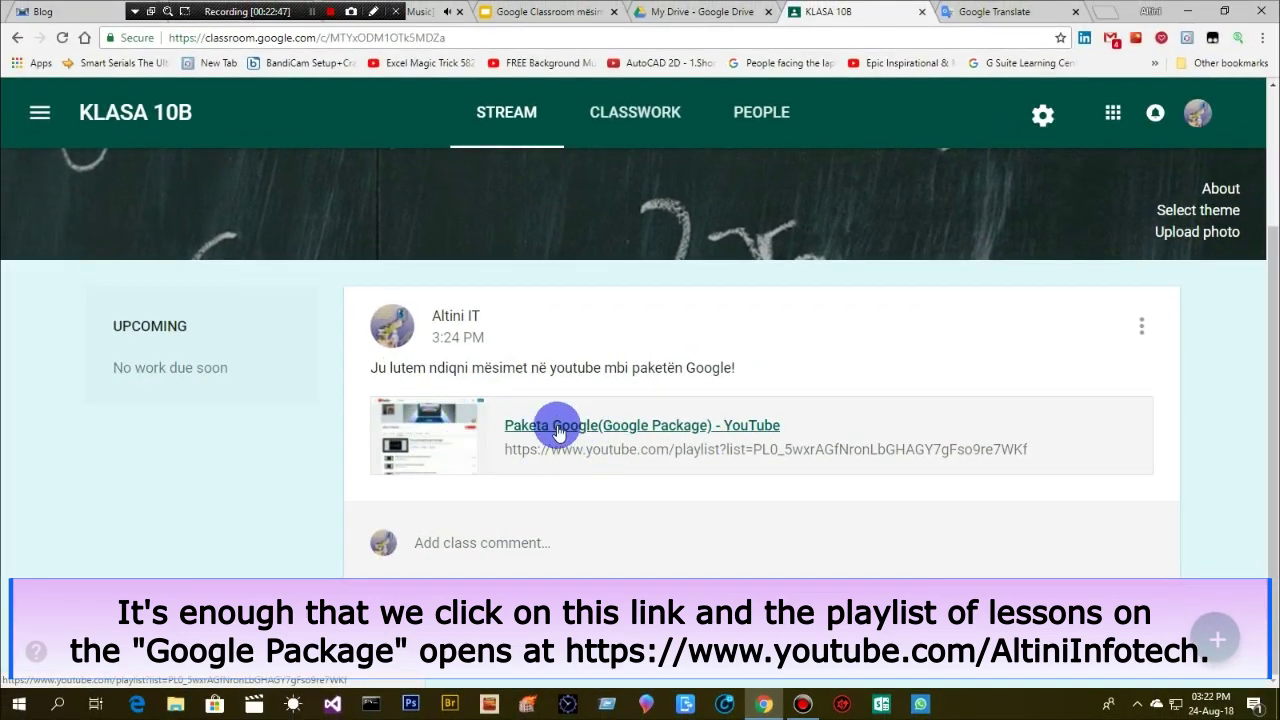
pyautogui.click(558, 428)
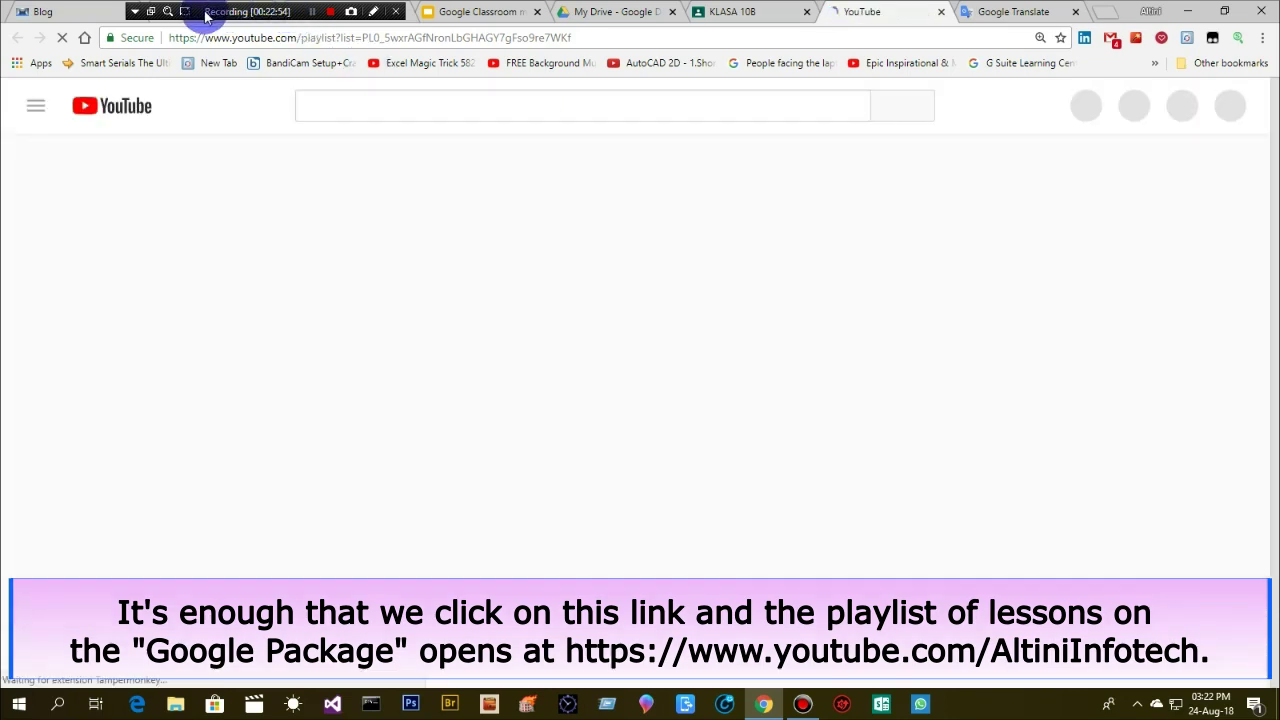
pyautogui.moveTo(206, 14)
pyautogui.mouseDown()
pyautogui.moveTo(778, 12)
pyautogui.moveTo(229, 18)
pyautogui.mouseUp()
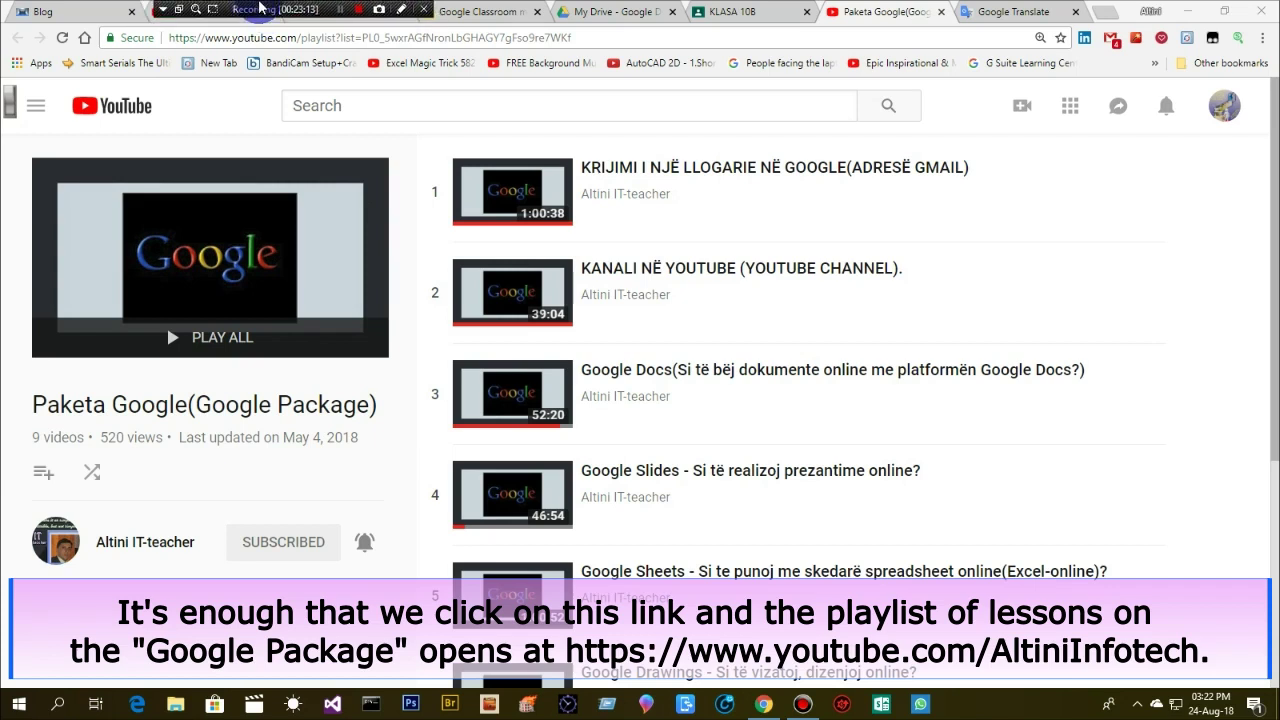
pyautogui.click(941, 12)
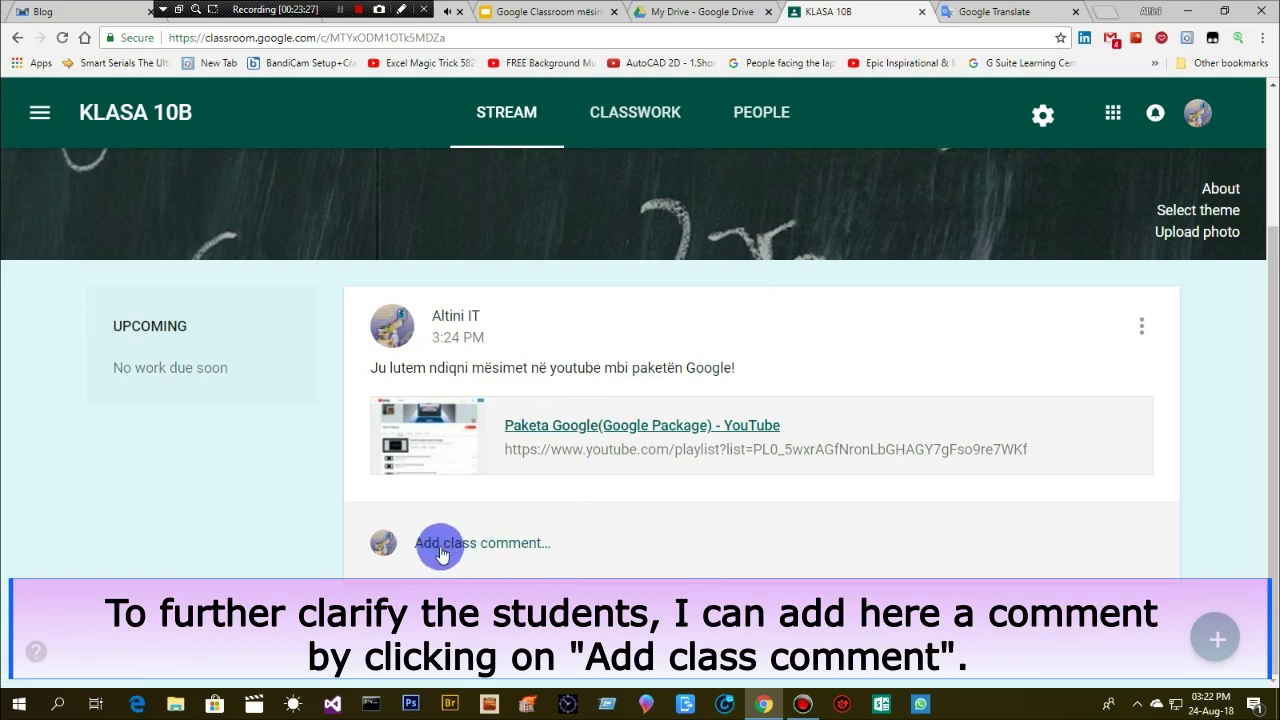
# Write the class comment "Ju rekomandoj te ndiqni mesimet, para se të kryeni detyrat qe ju janë ngarkuar!" under the announcement
pyautogui.click(452, 546)
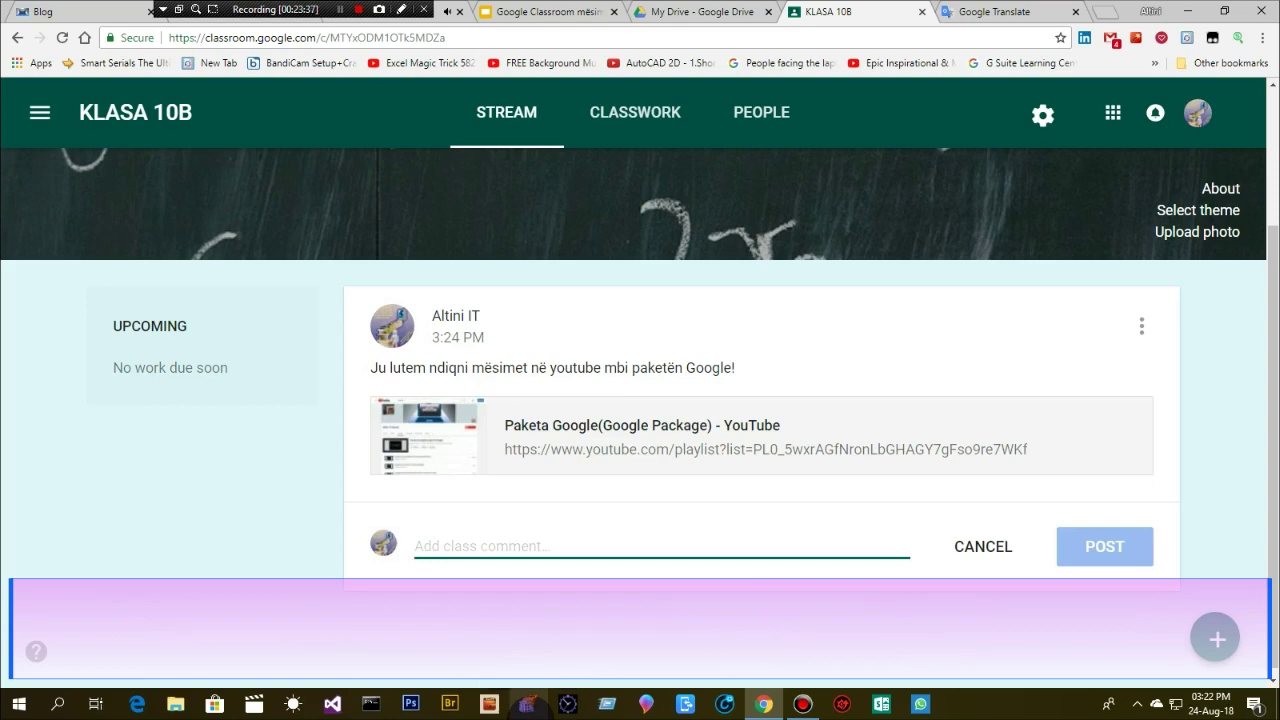
pyautogui.write('Ju rek')
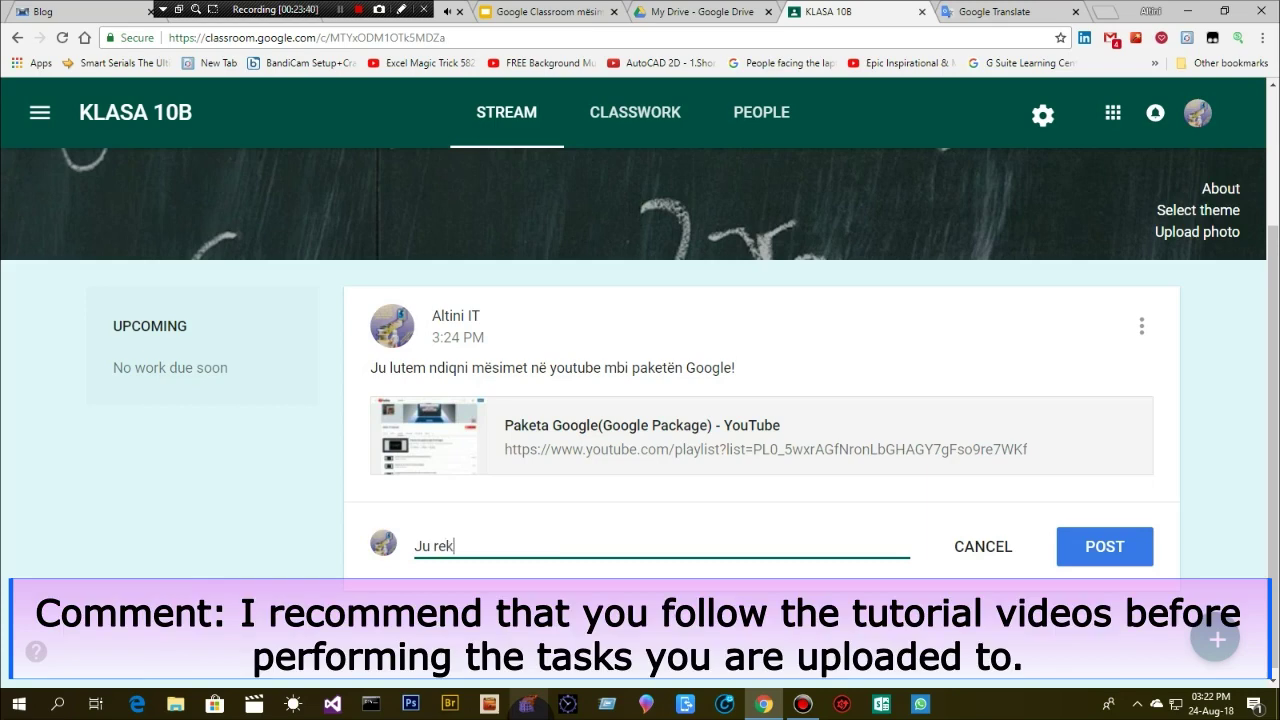
pyautogui.write('omandoj te ')
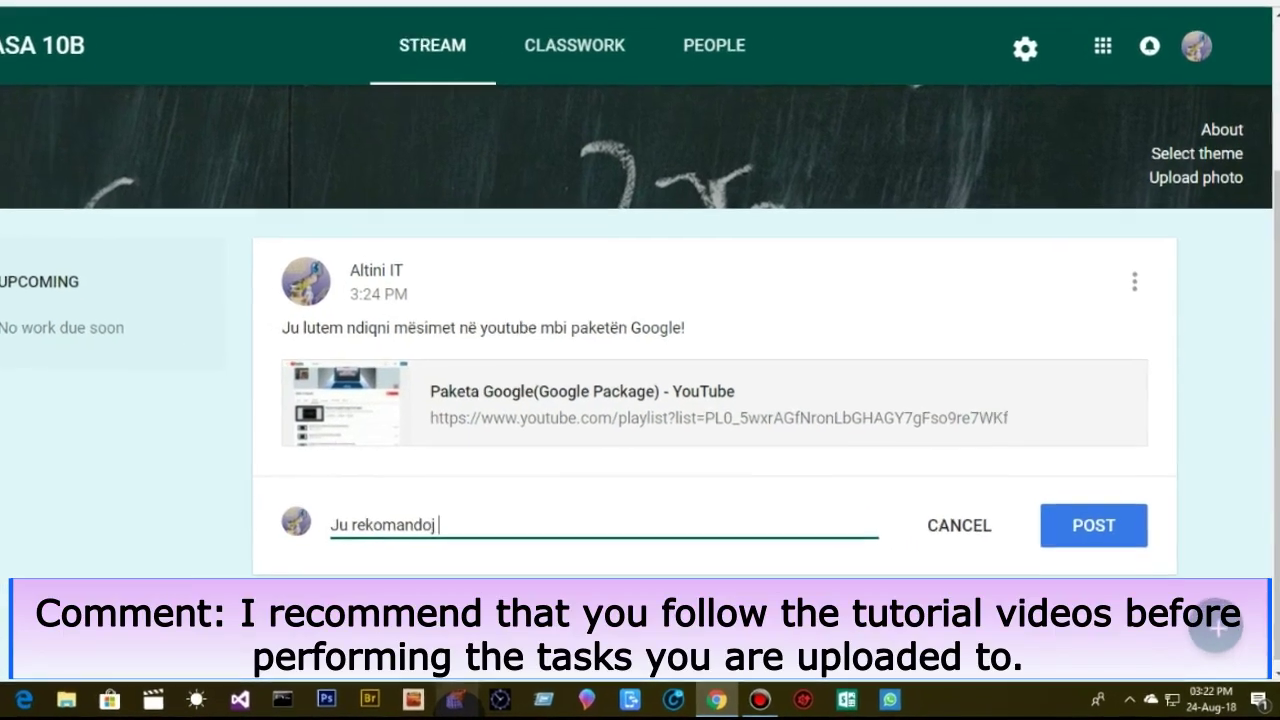
pyautogui.write('ndiqni mesim')
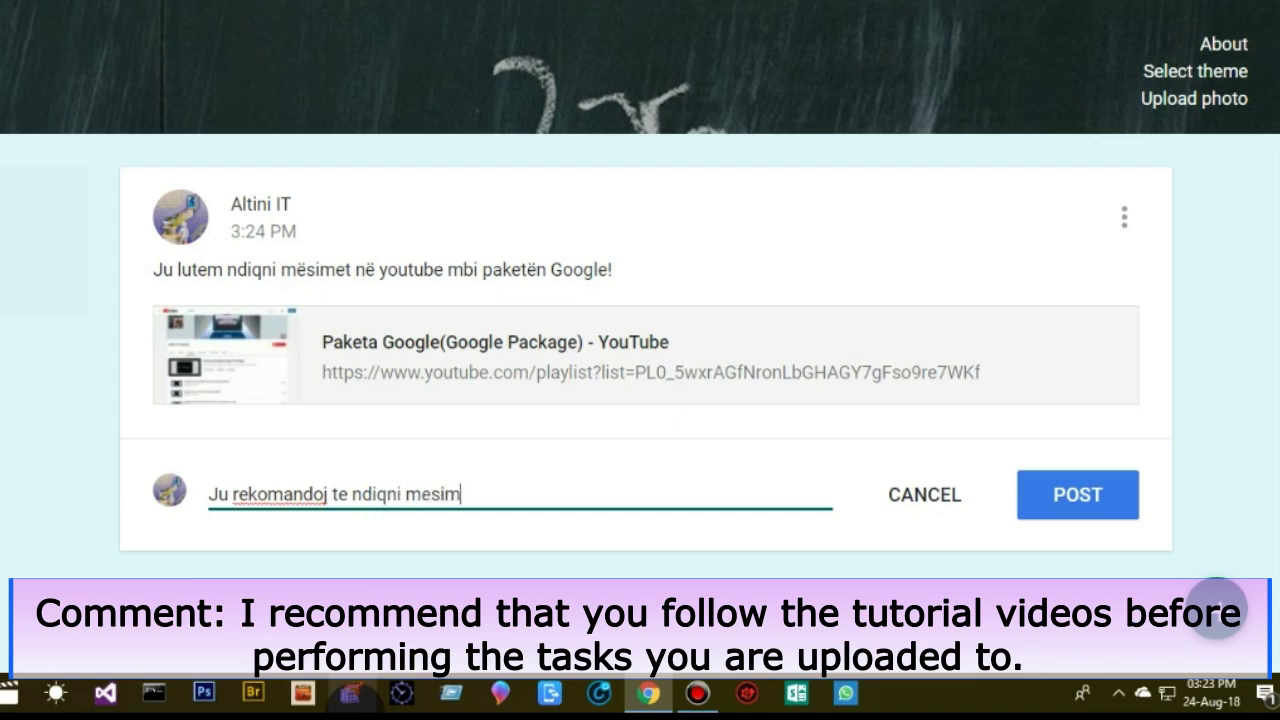
pyautogui.write('et me pa')
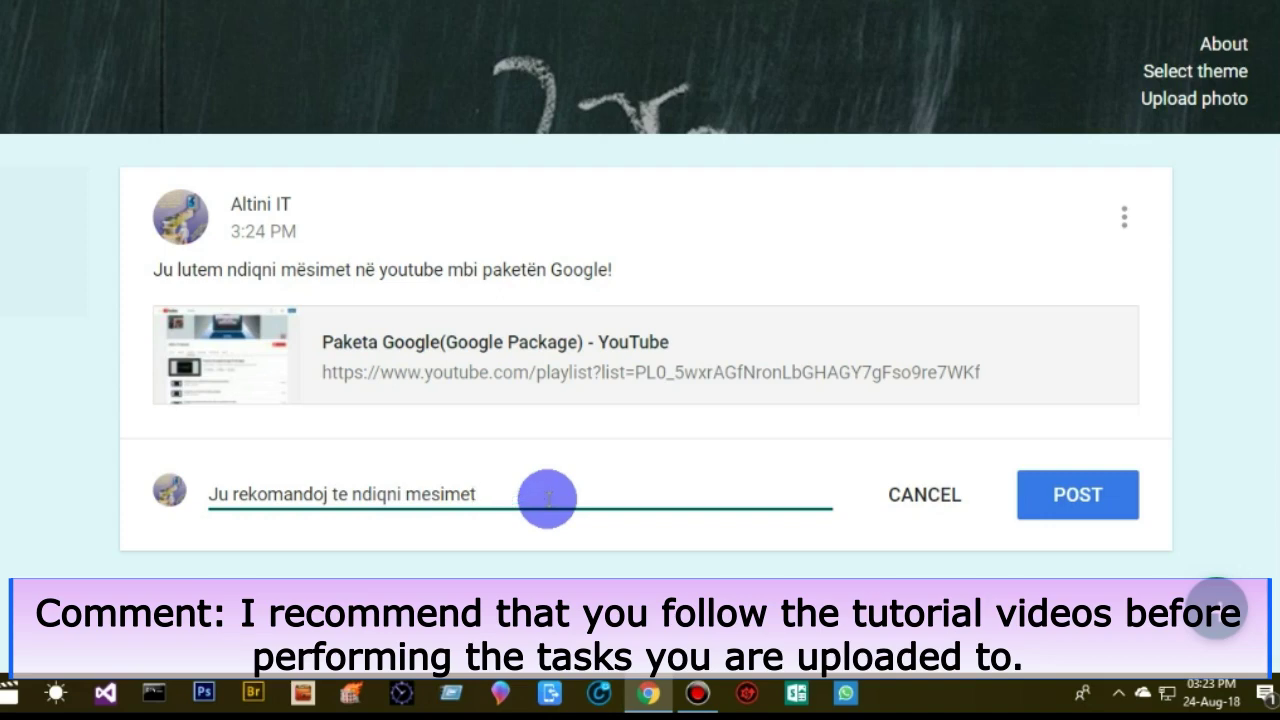
pyautogui.write(', para se t')
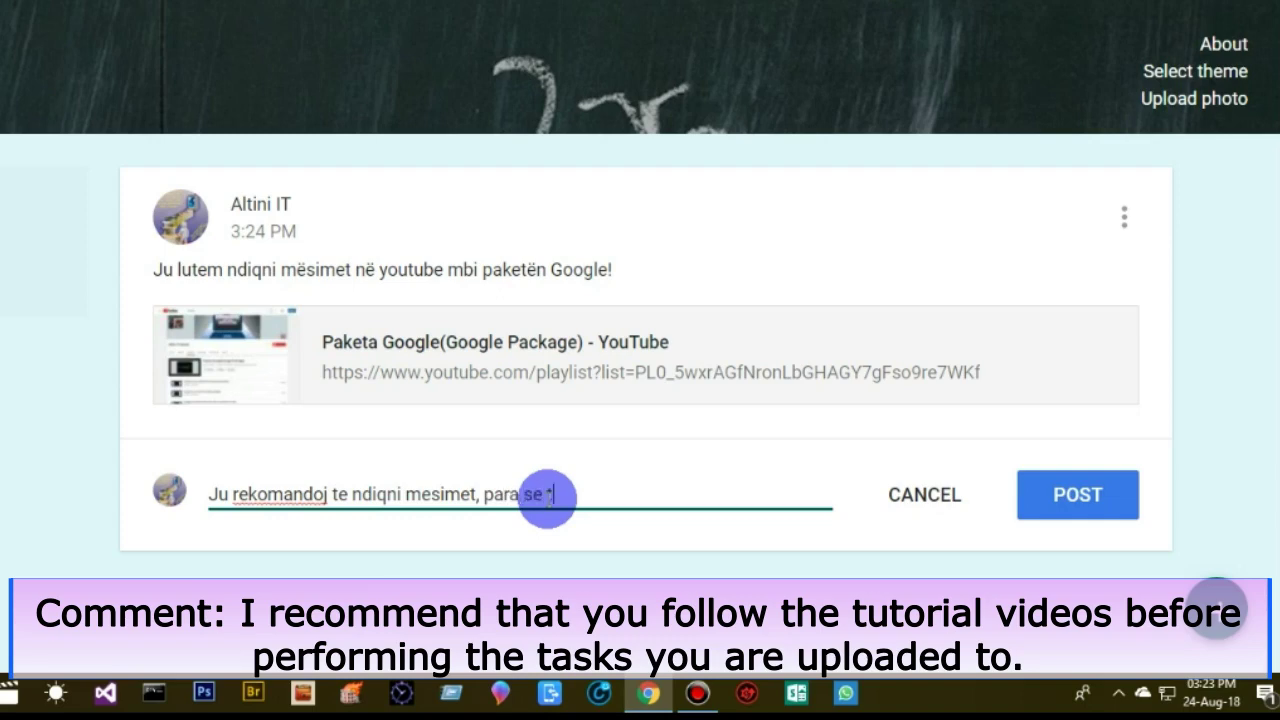
pyautogui.write('ë kryeni detyrat qe ju jan')
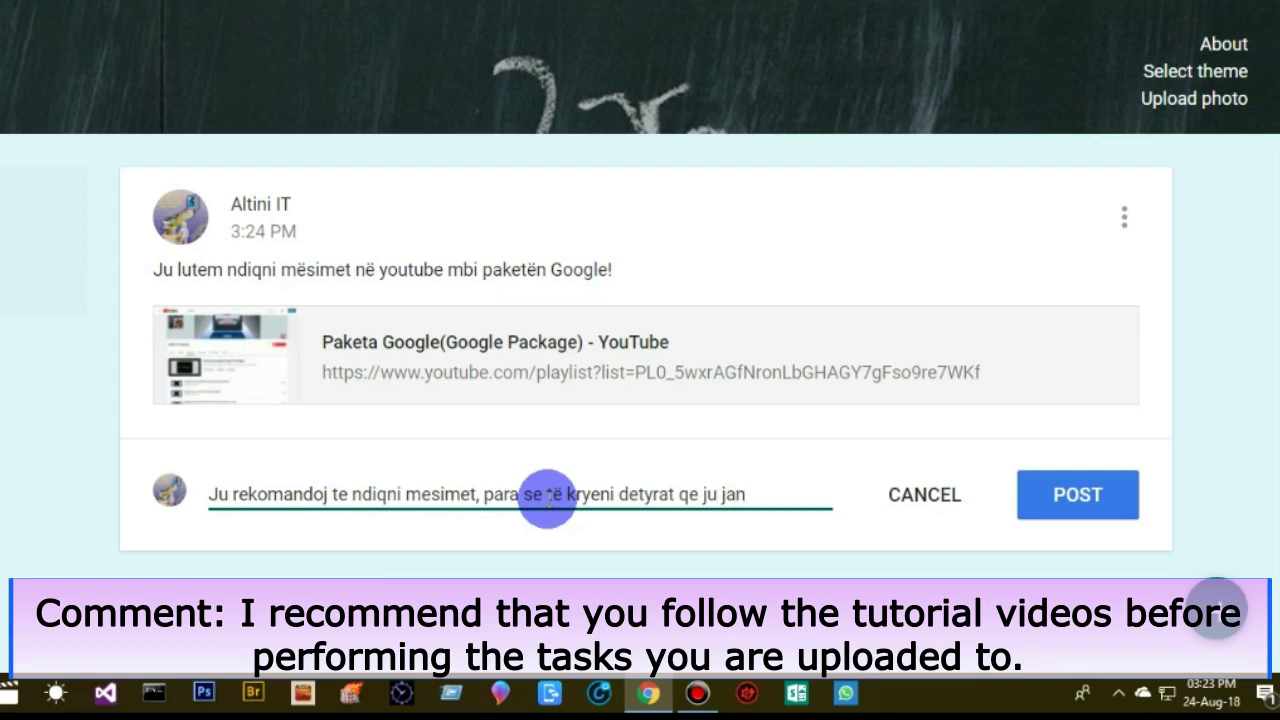
pyautogui.write('ë ngarkuar')
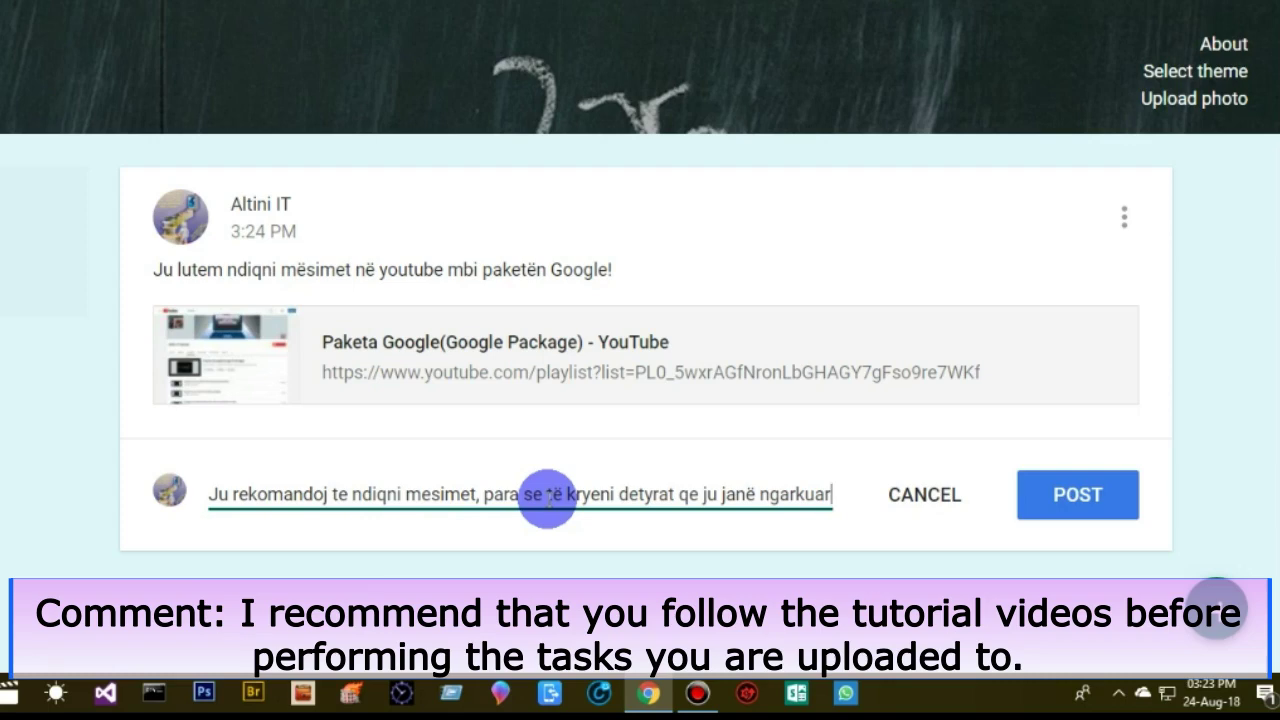
pyautogui.write('!')
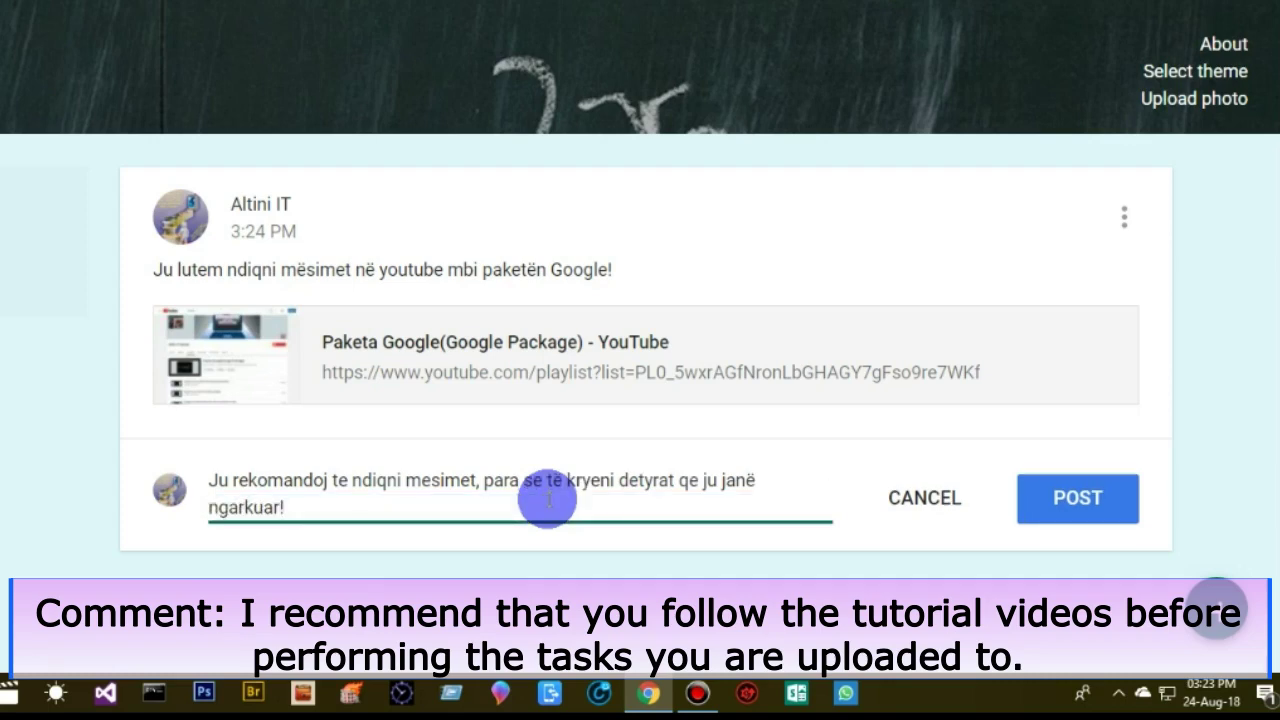
# Correct the spelling in the class comment so the words read "mësimet", "që" and "të" with ë
pyautogui.click(430, 484)
pyautogui.press('BackSpace')
pyautogui.write('ë')
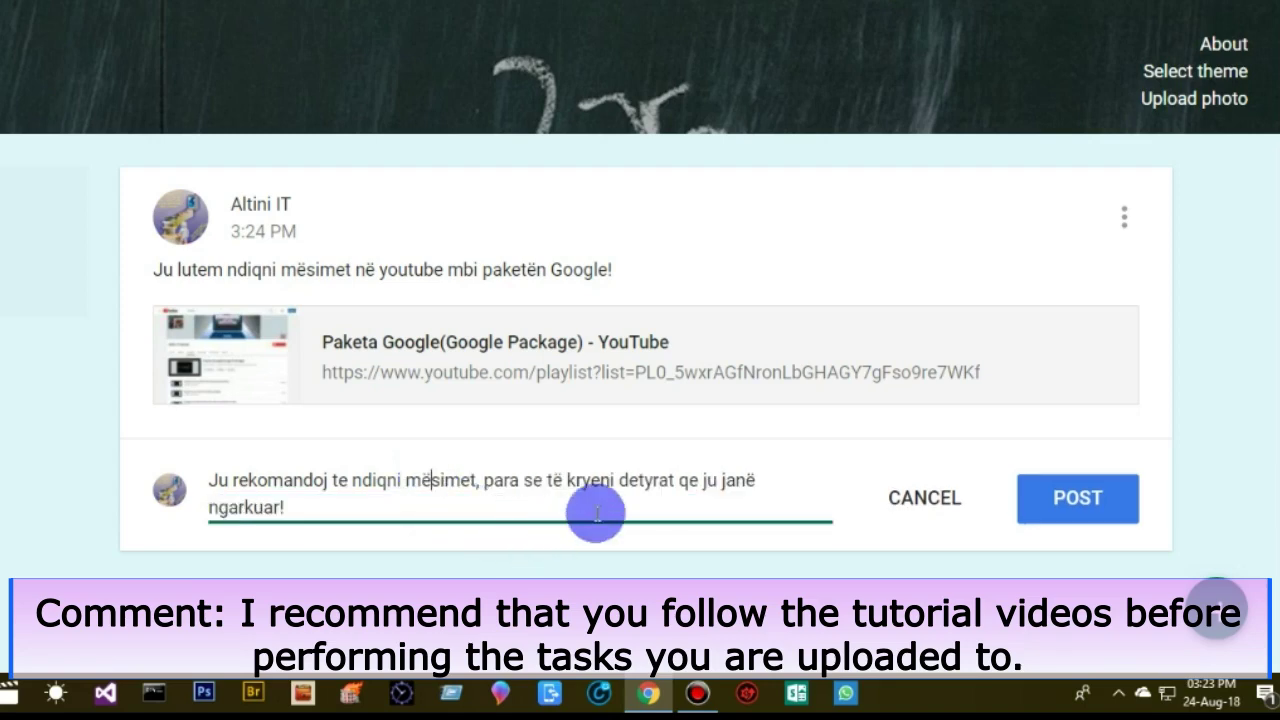
pyautogui.click(697, 484)
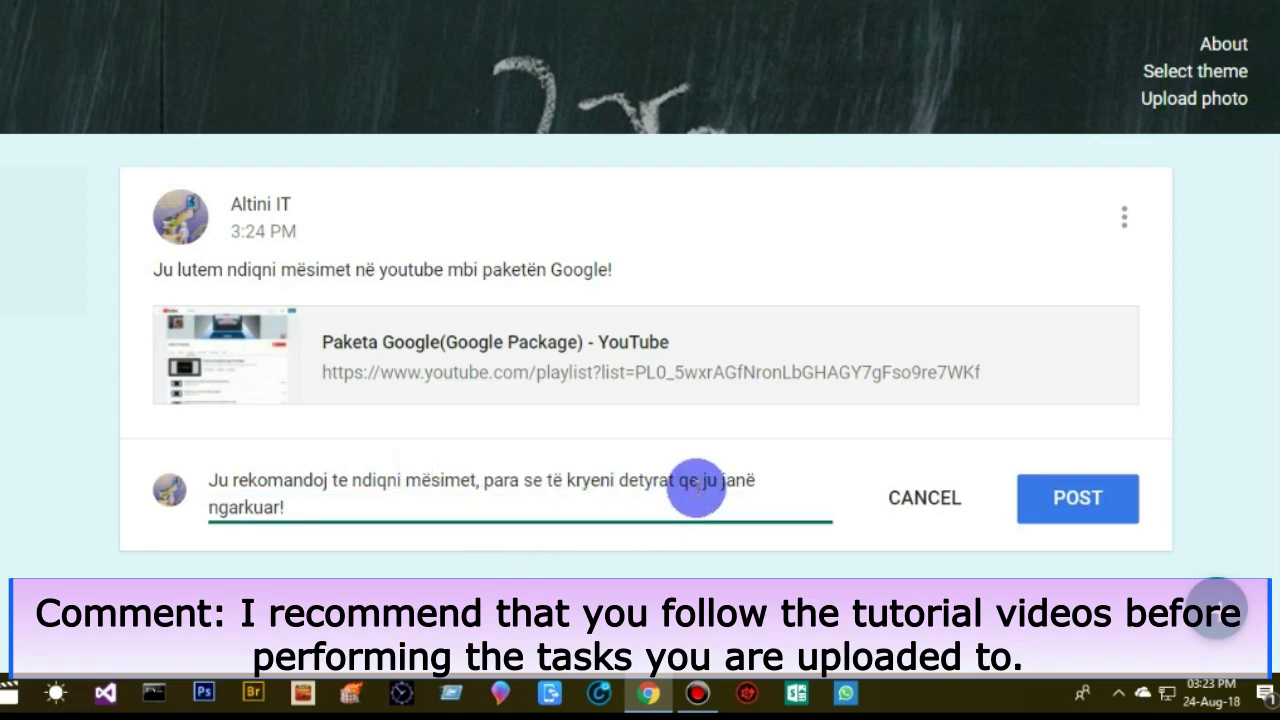
pyautogui.press('BackSpace')
pyautogui.write('ë')
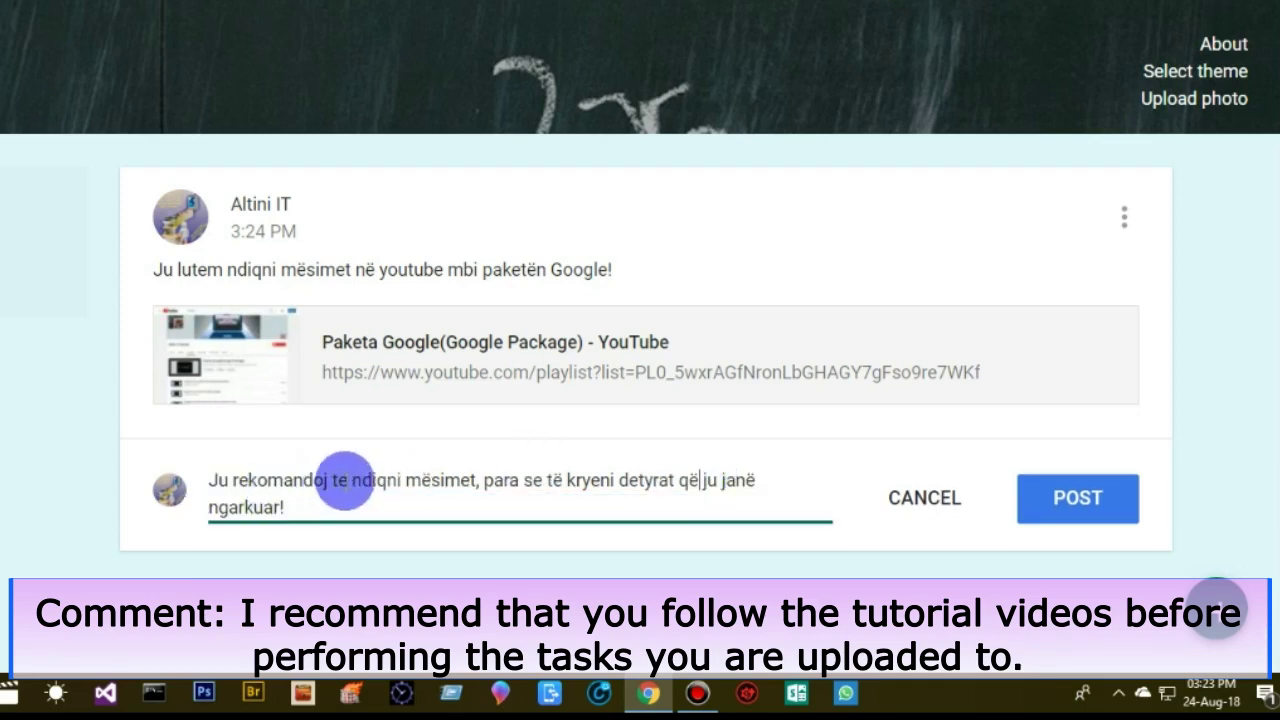
pyautogui.click(346, 482)
pyautogui.press('BackSpace')
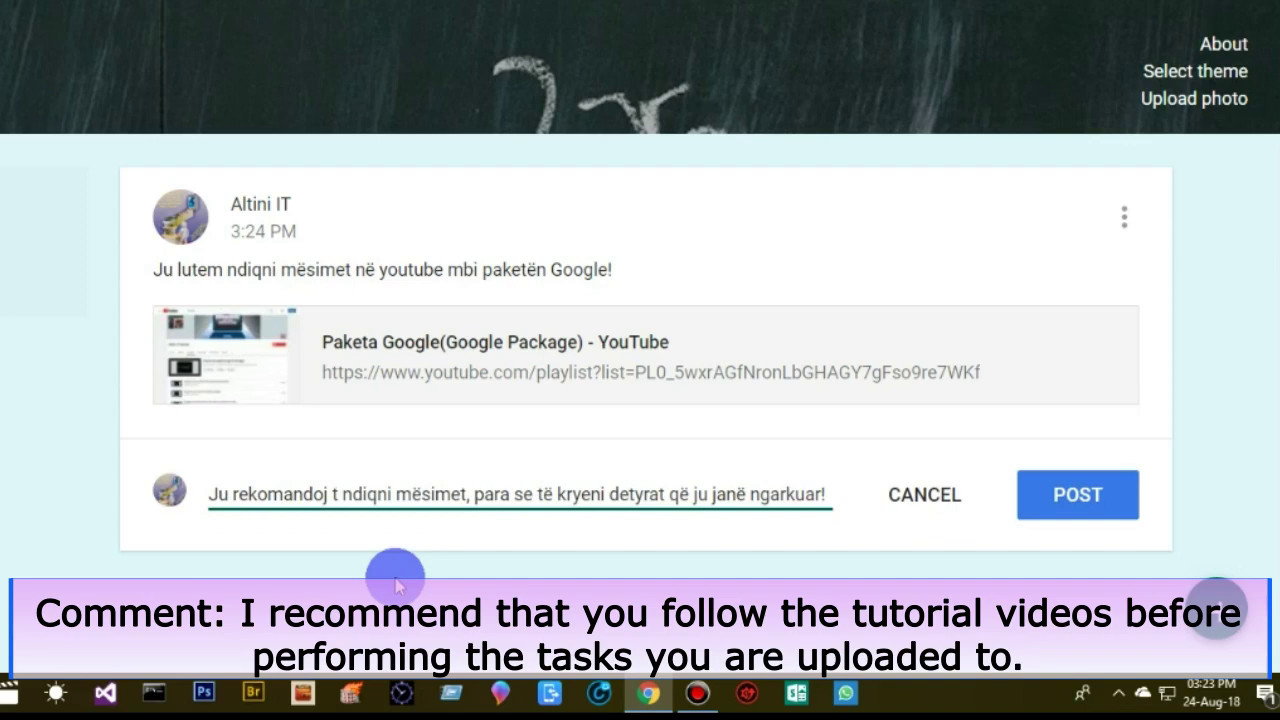
pyautogui.write('ë')
pyautogui.click(292, 506)
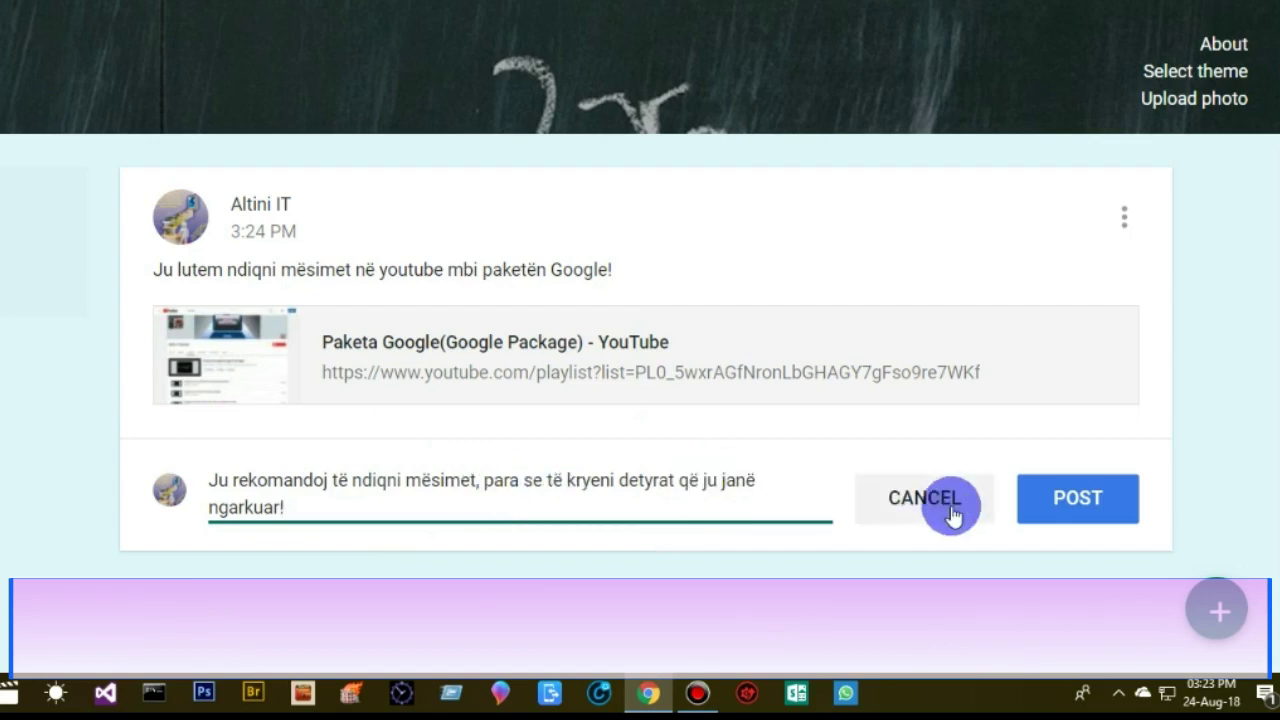
# Post the corrected class comment under the Google Package announcement
pyautogui.click(1090, 505)
pyautogui.click(1090, 505)
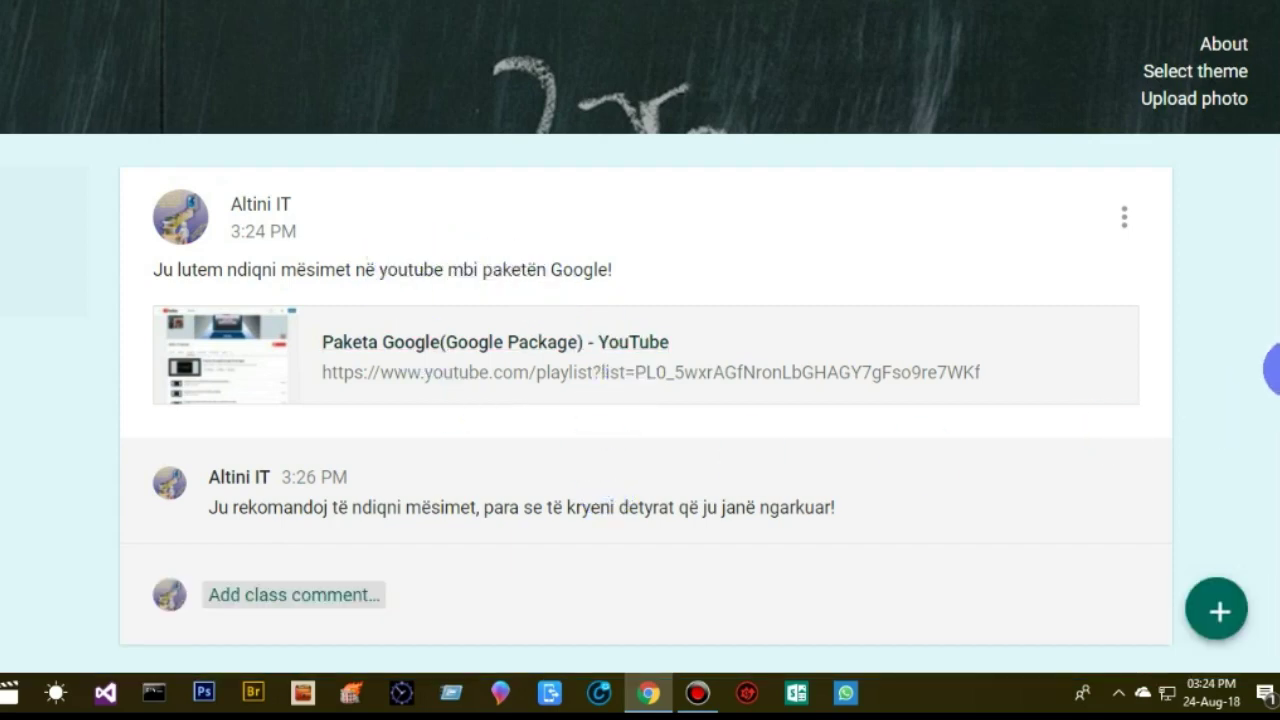
# Go to the People page of KLASA 10B and highlight the class code shown in the Students section
pyautogui.scroll(-1, 1272, 370)
pyautogui.scroll(2, 1274, 455)
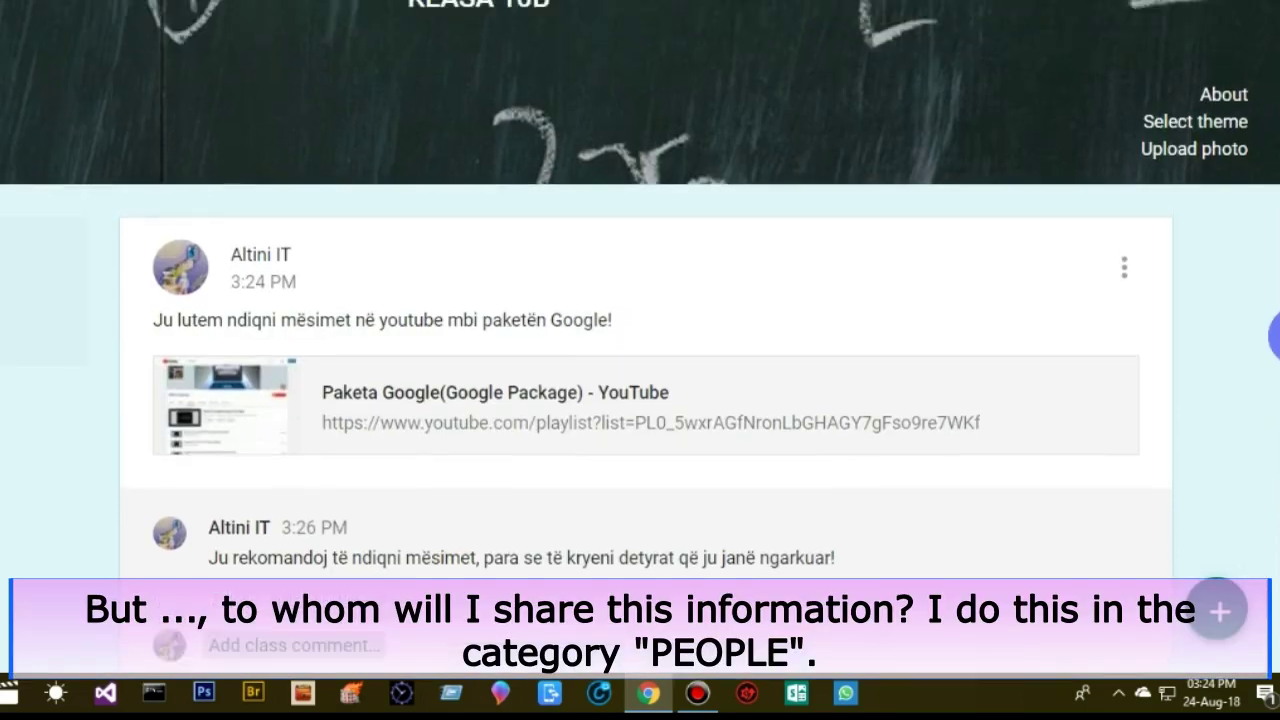
pyautogui.scroll(2, 1270, 342)
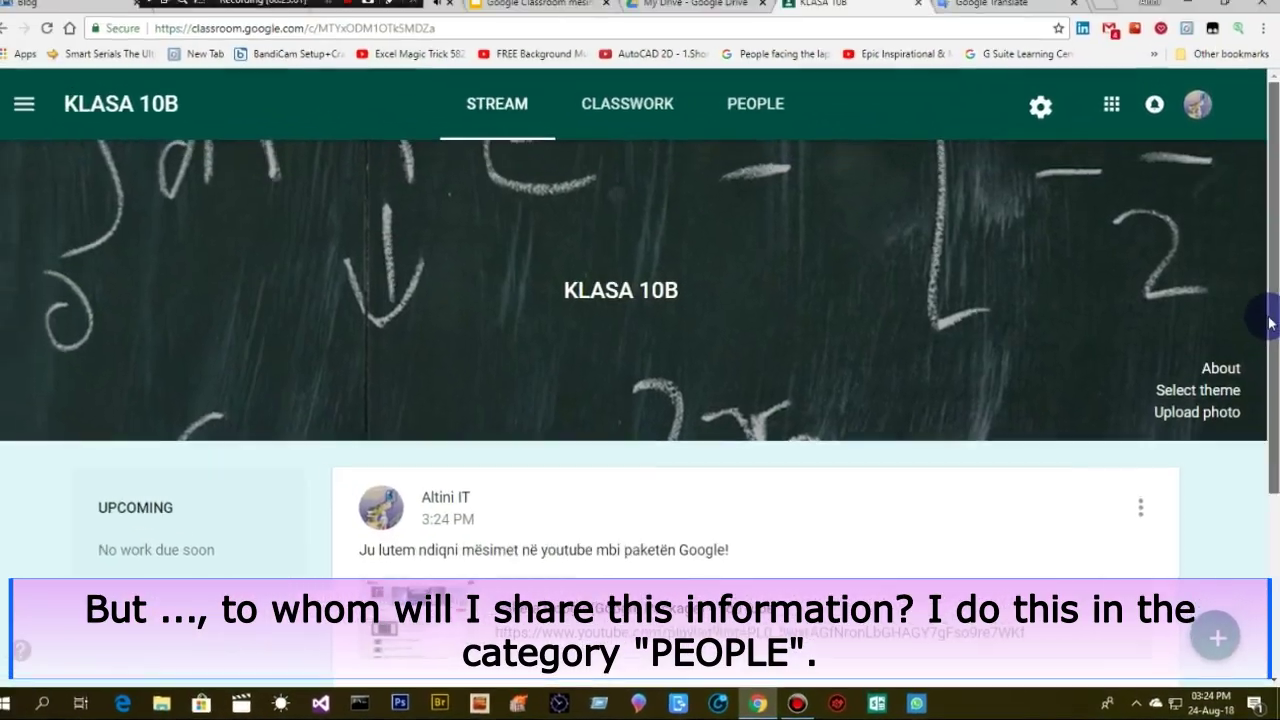
pyautogui.click(764, 116)
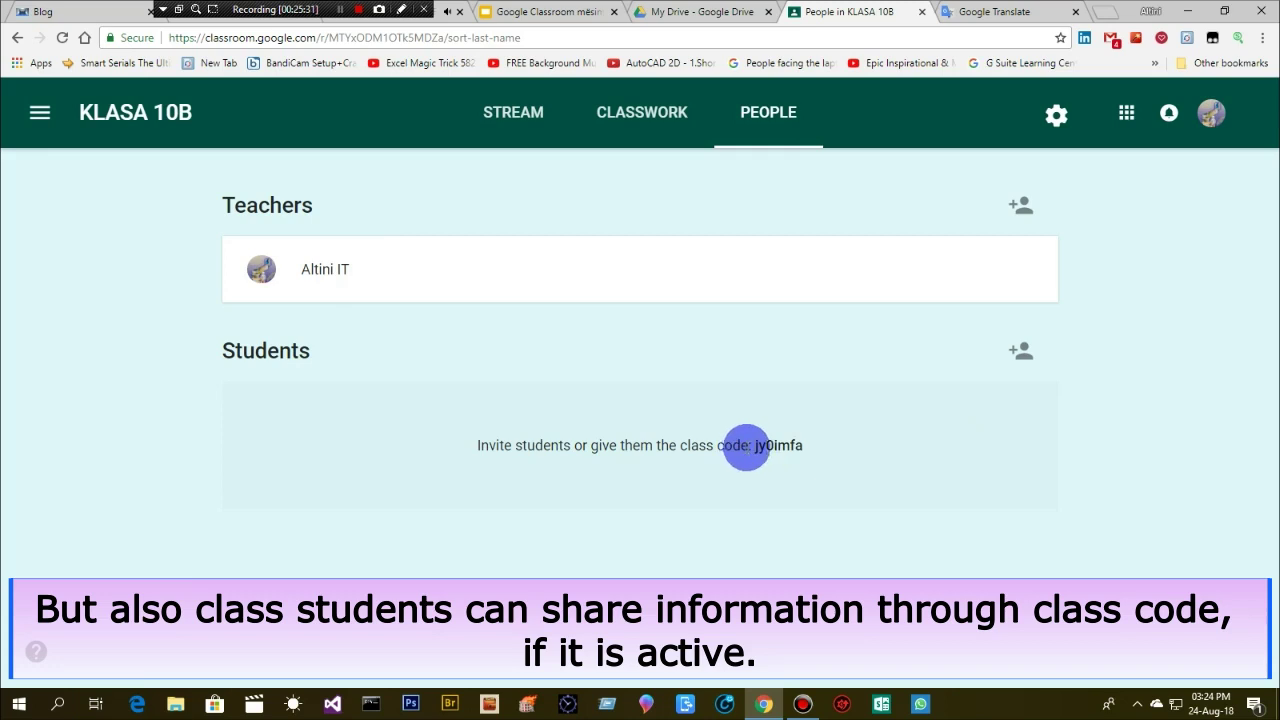
pyautogui.moveTo(751, 449); pyautogui.dragTo(838, 465)
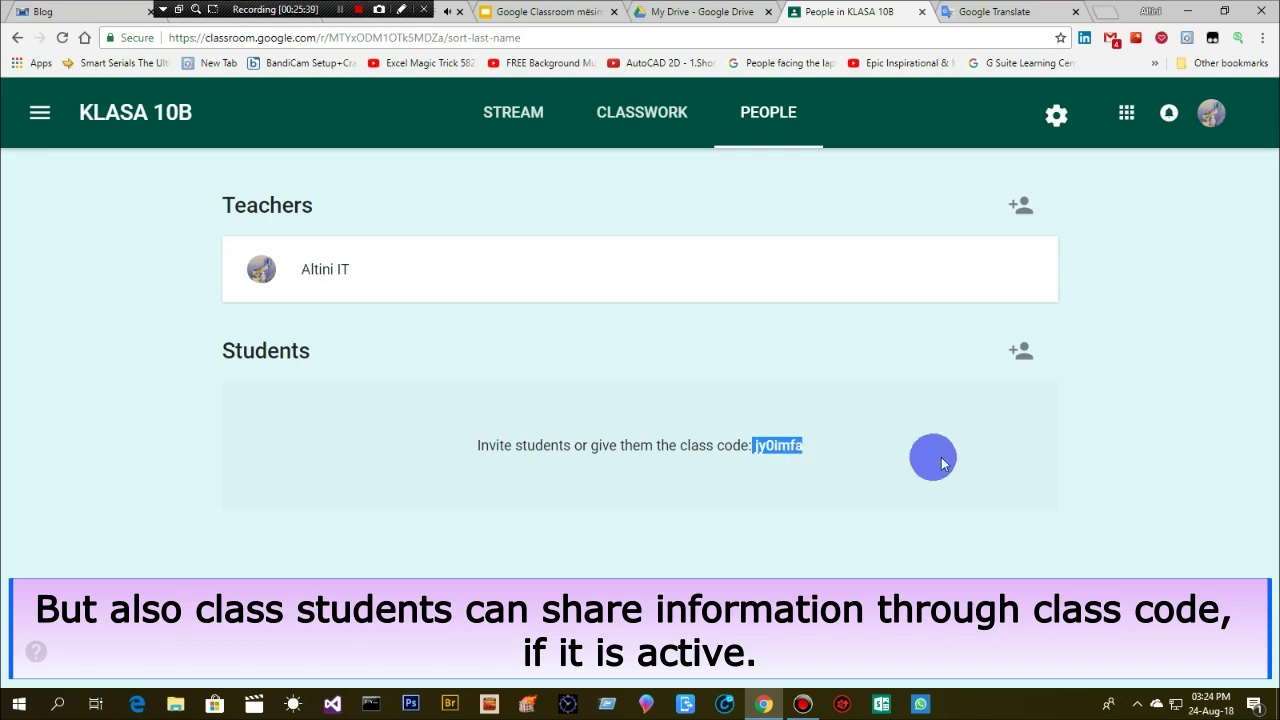
# Invite a student to KLASA 10B by searching for "a" and choosing the first suggested account
pyautogui.click(1020, 350)
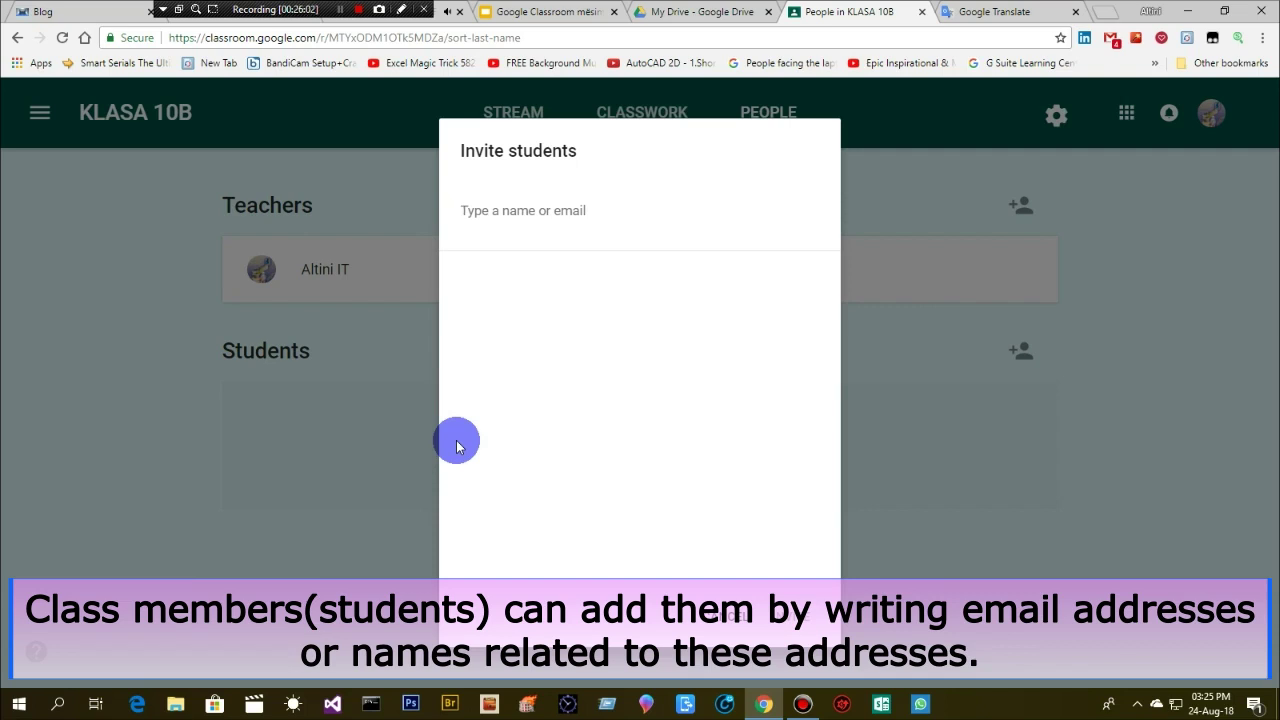
pyautogui.write('a')
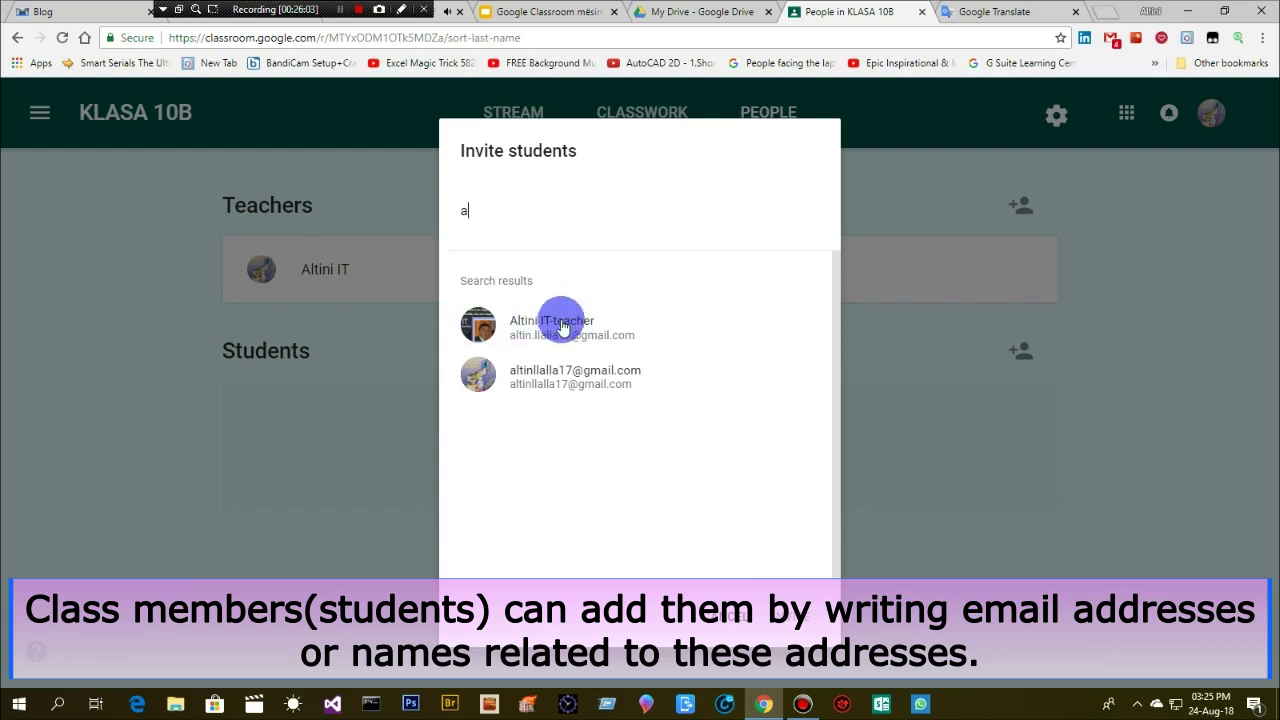
pyautogui.click(494, 336)
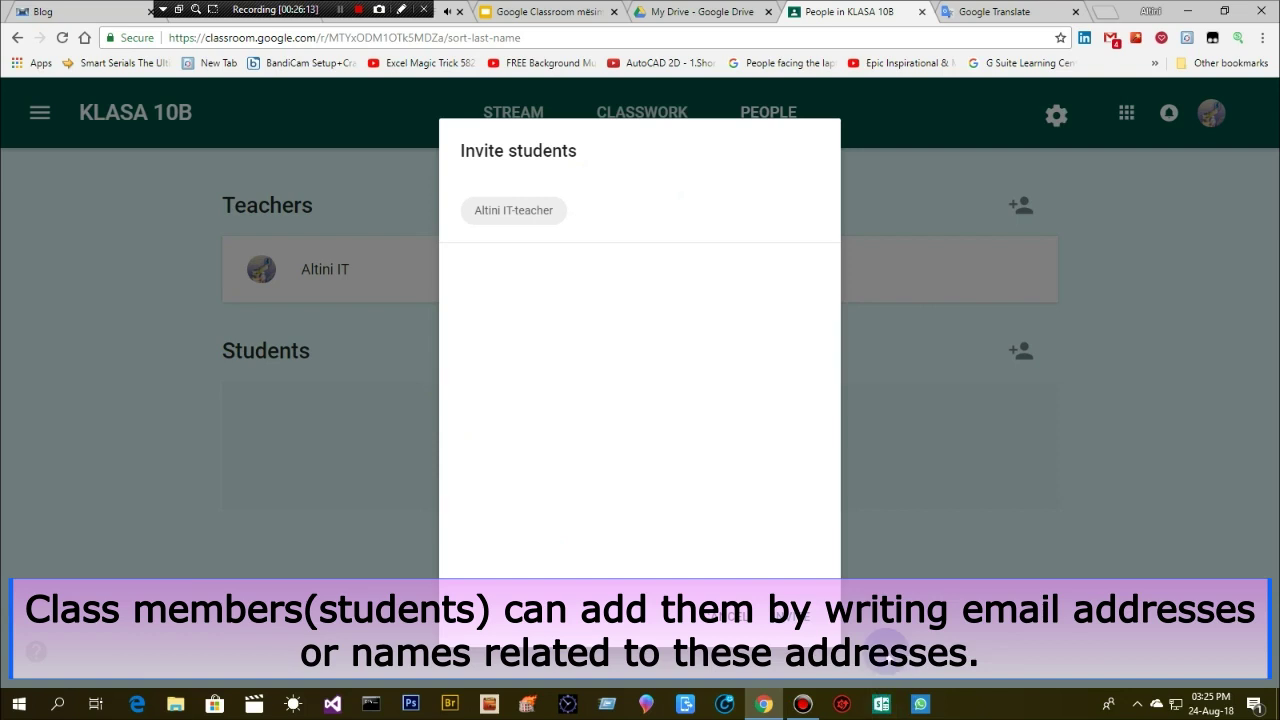
pyautogui.click(234, 614)
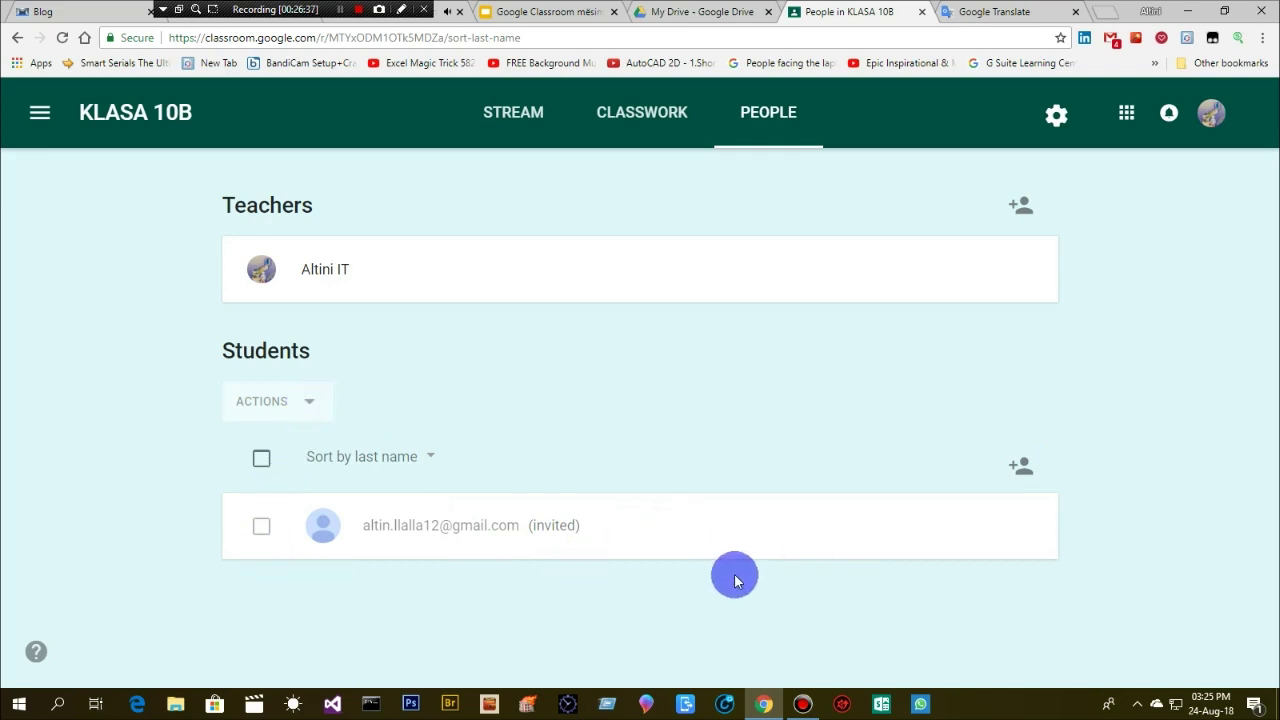
# Select the invited student and review the actions available for the selection
pyautogui.click(262, 527)
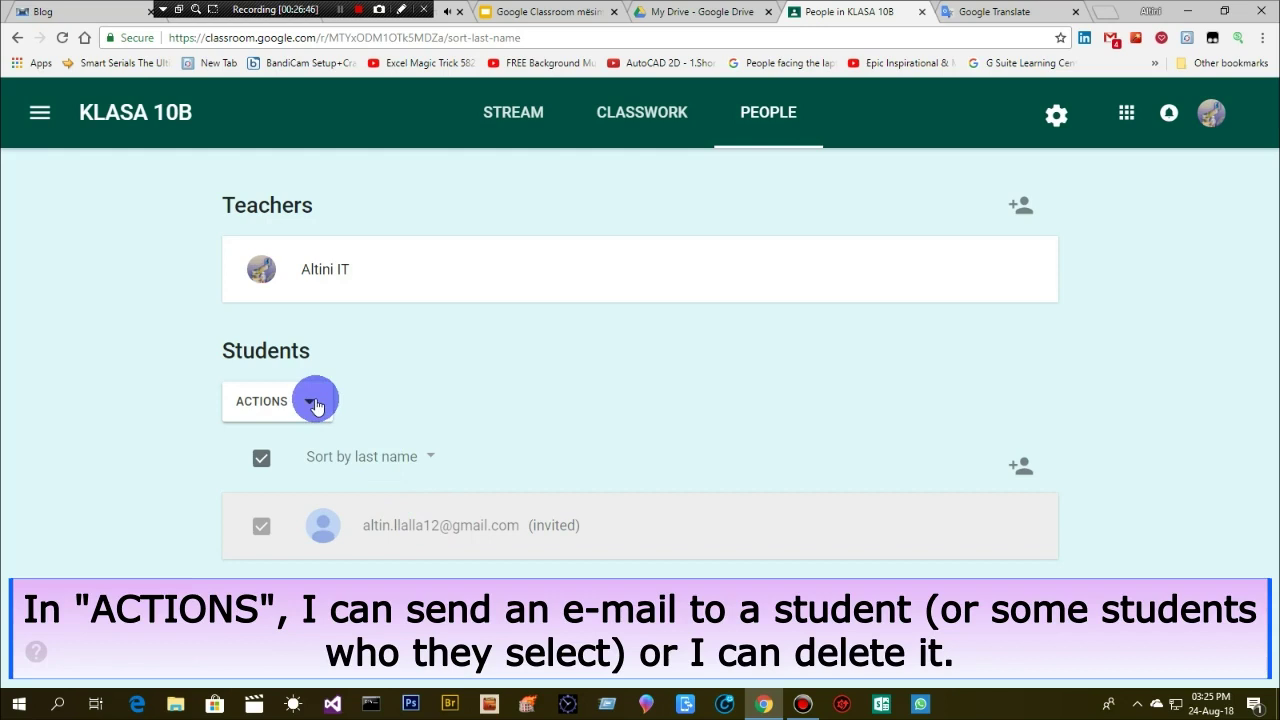
pyautogui.click(312, 404)
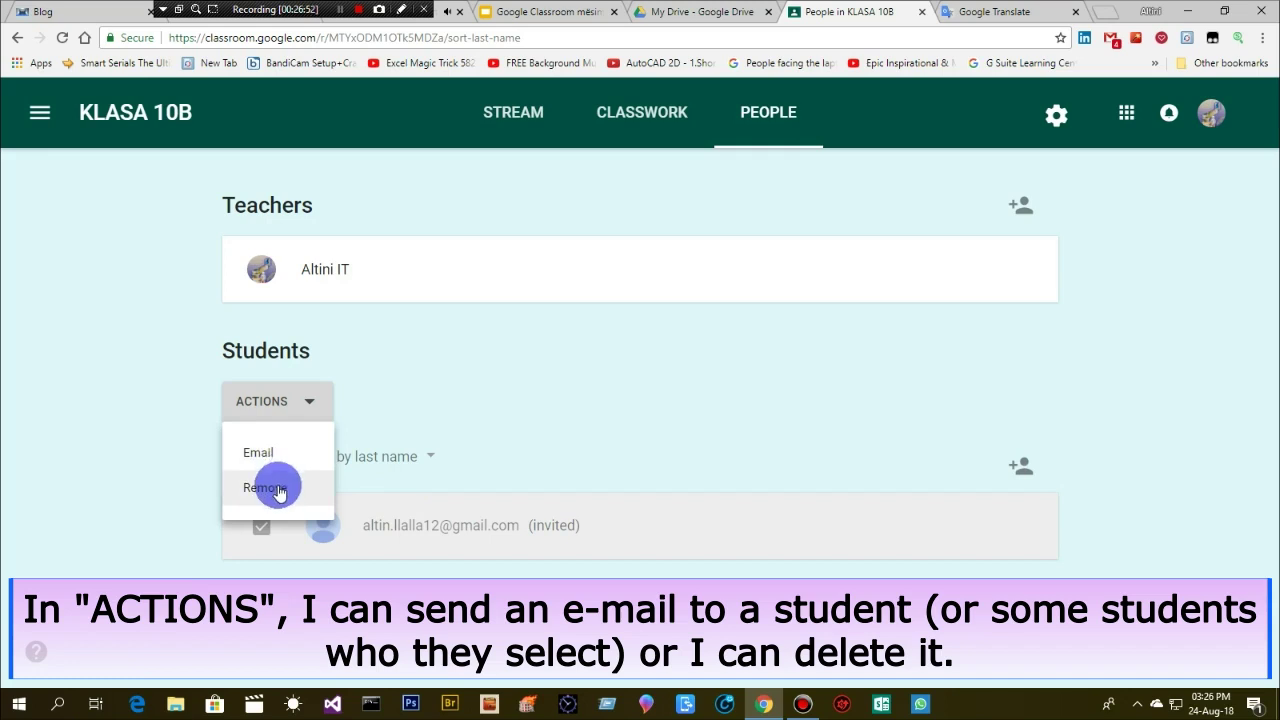
pyautogui.click(628, 385)
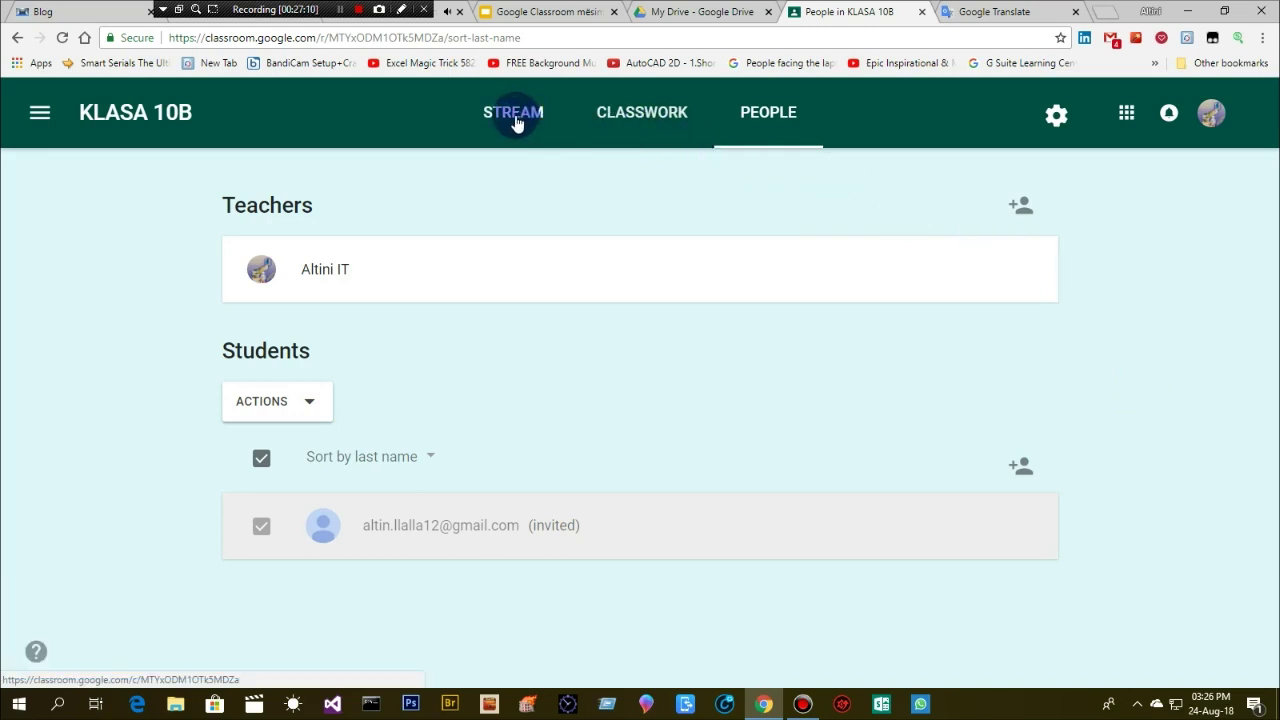
# Return to the class Stream and start a new announcement for all students of KLASA 10B
pyautogui.click(516, 122)
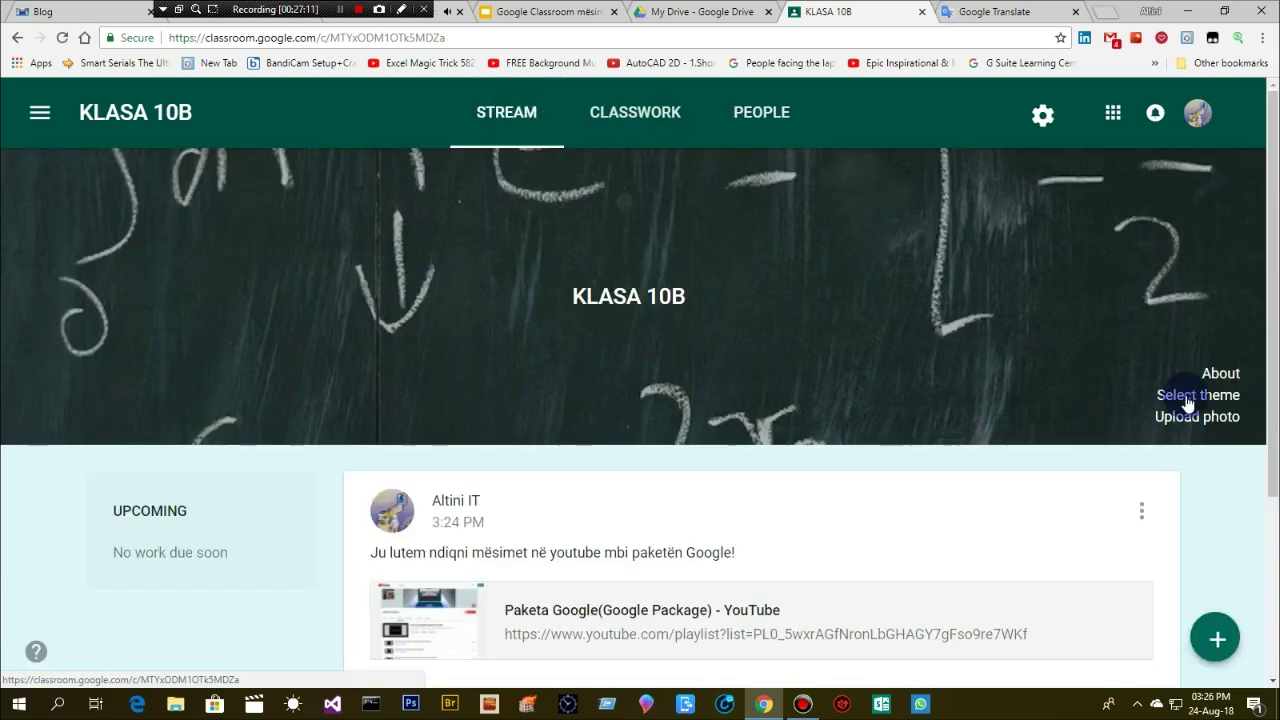
pyautogui.click(1268, 580)
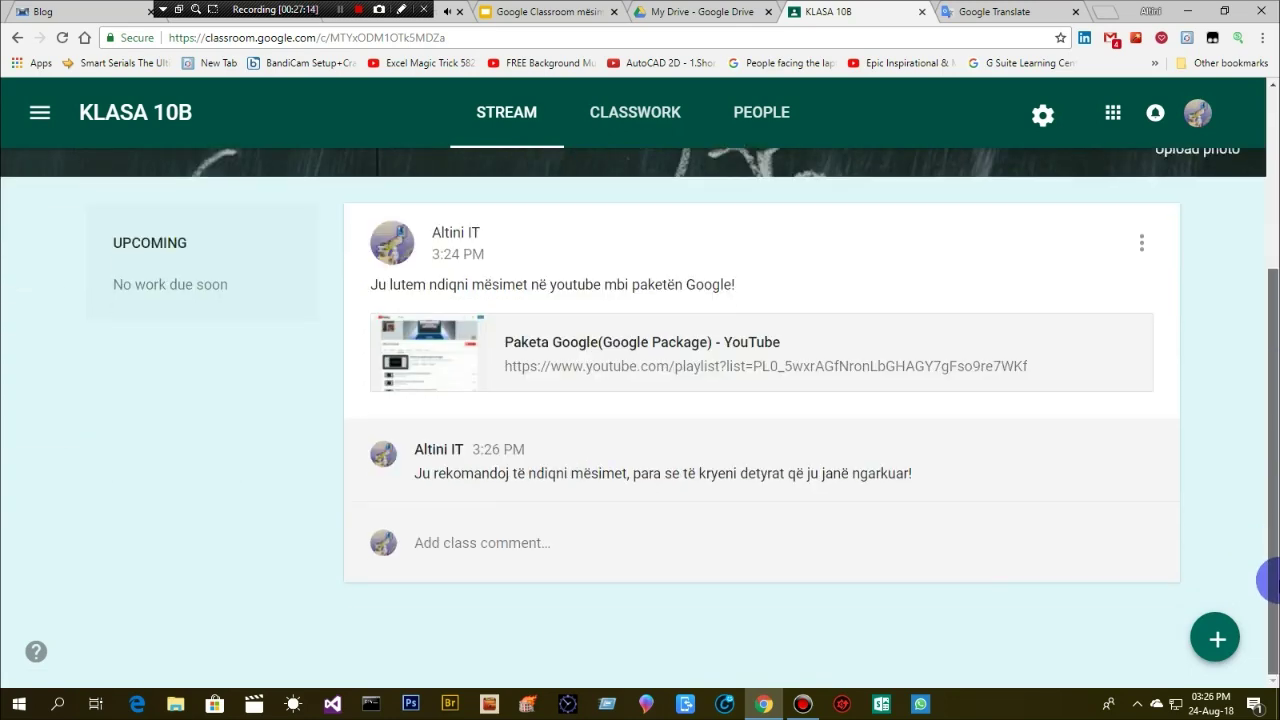
pyautogui.moveTo(1217, 636)
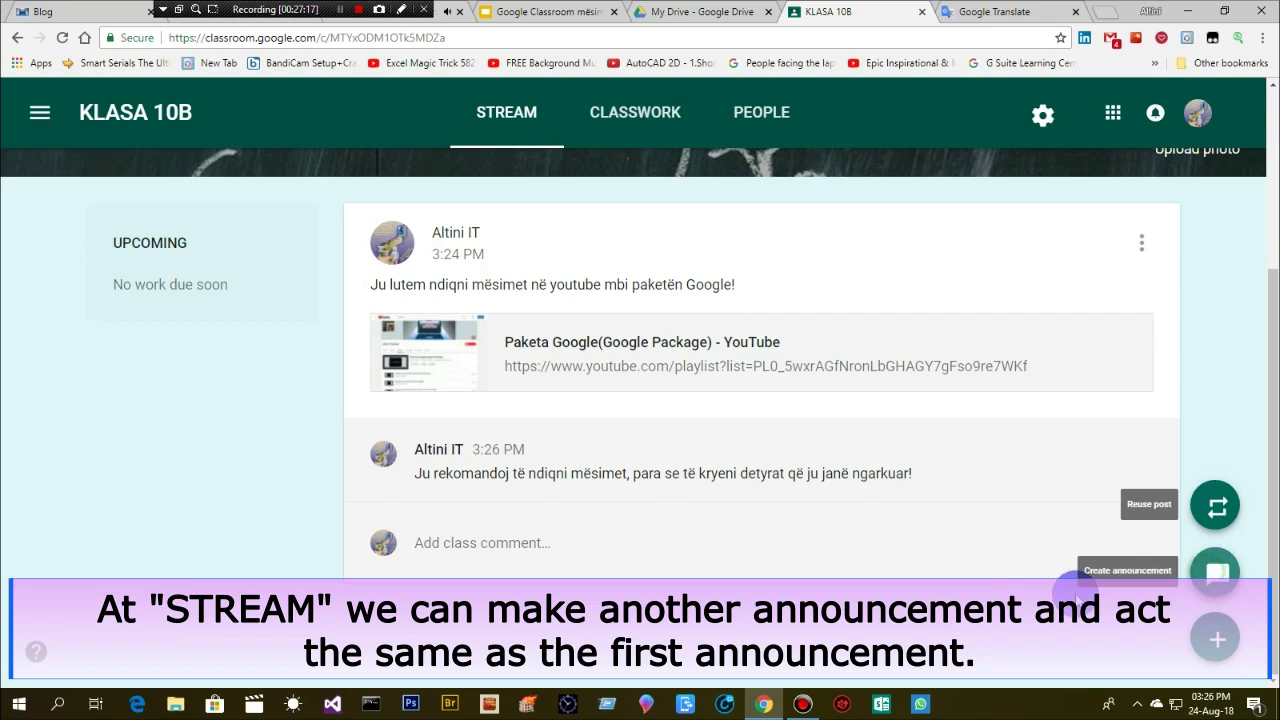
pyautogui.click(1100, 572)
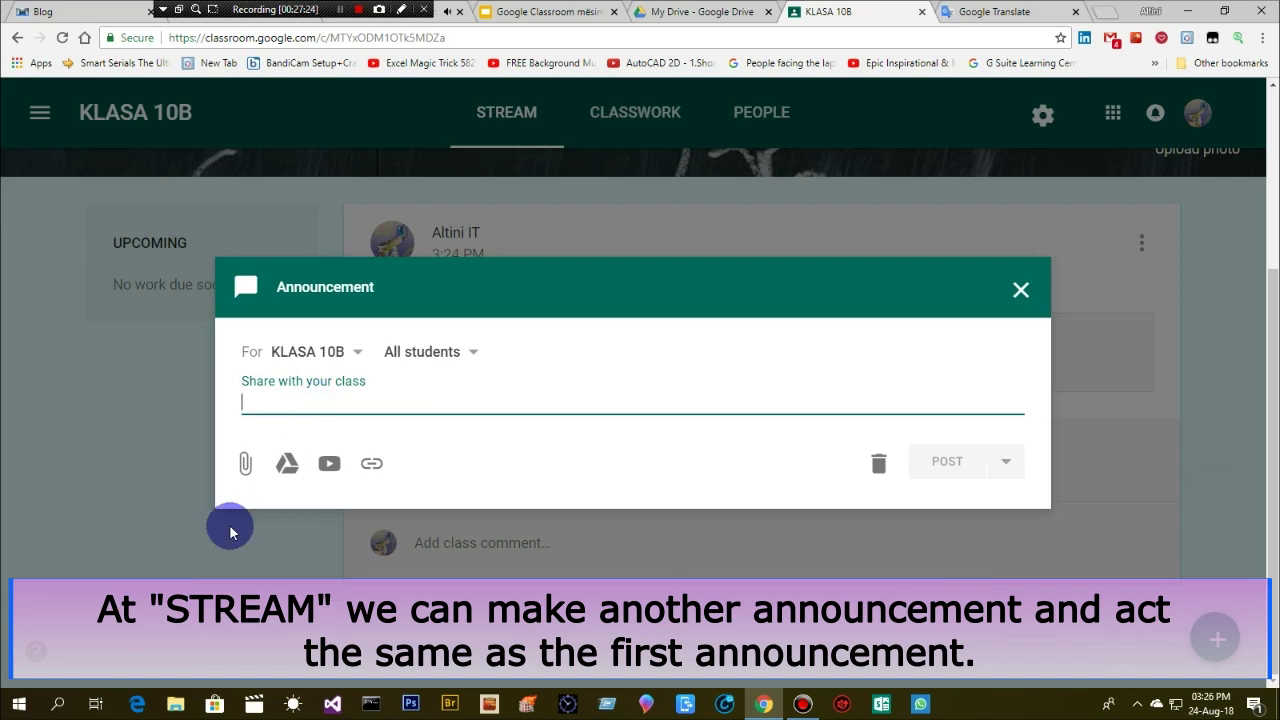
# Write the announcement text "Ndiqni mësimet mbi gjuhëen e programimit C++!☺"
pyautogui.write('Ndiqni me')
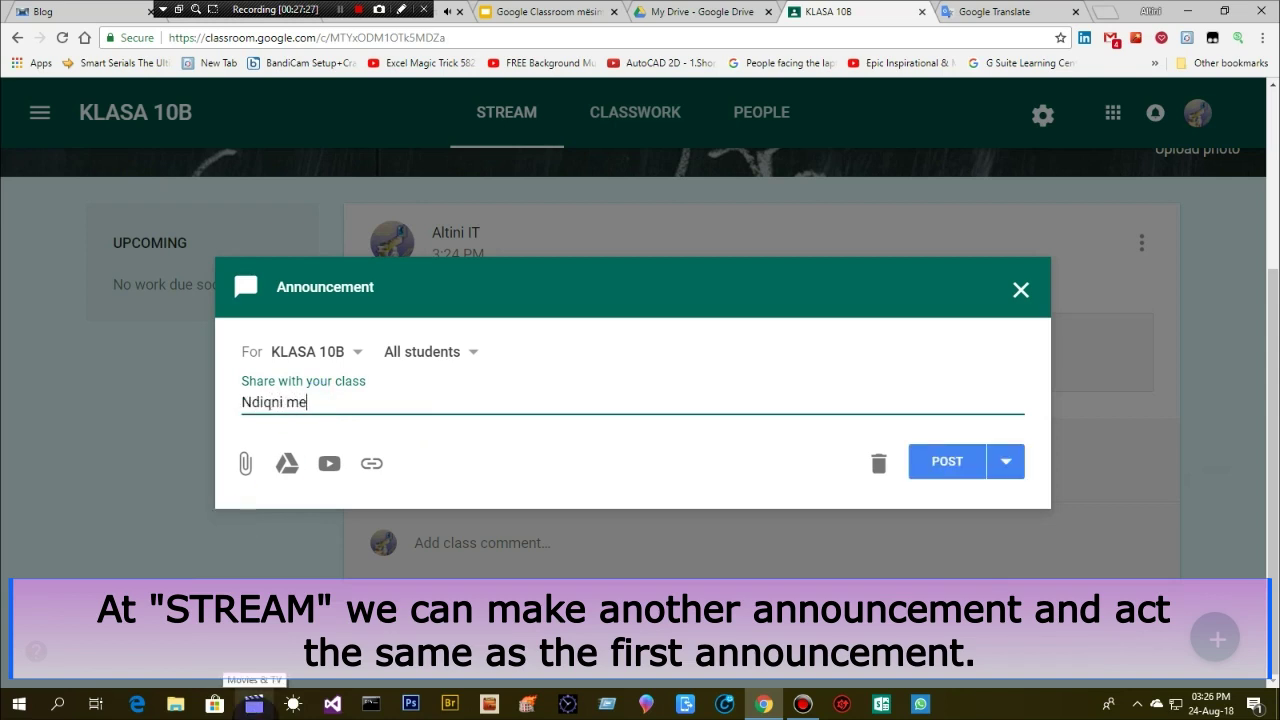
pyautogui.write('simet')
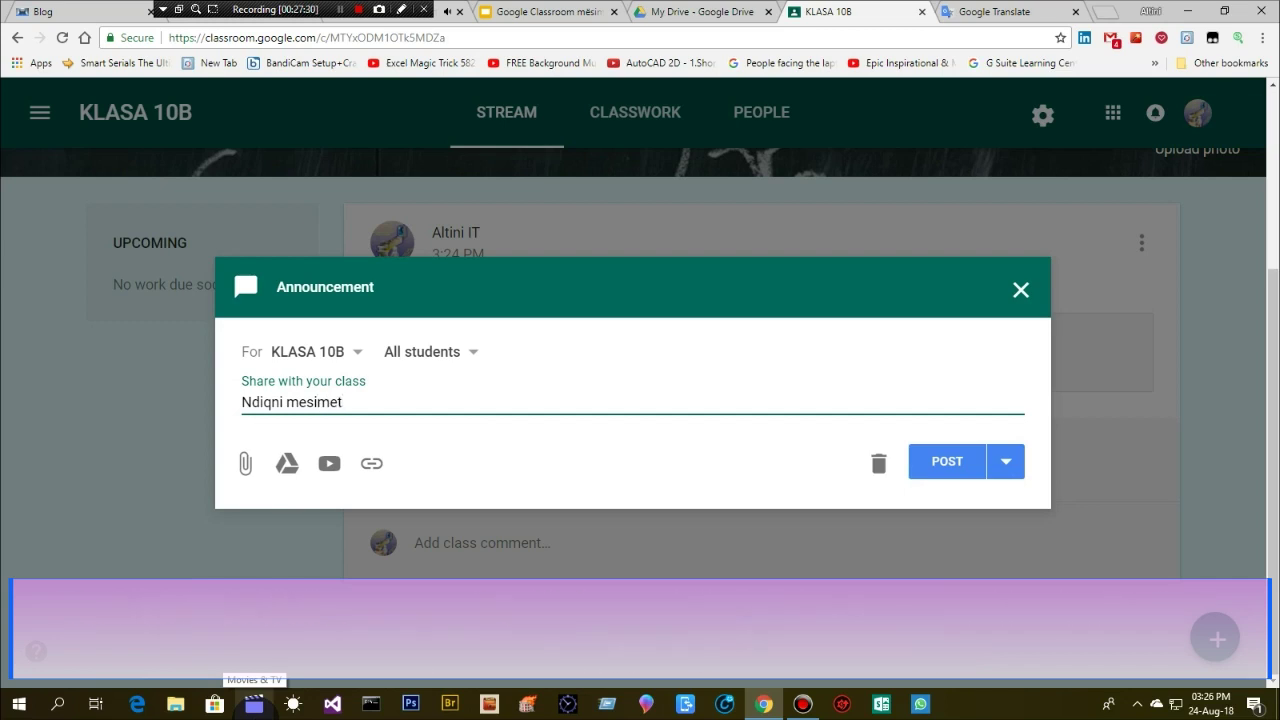
pyautogui.press('BackSpace')
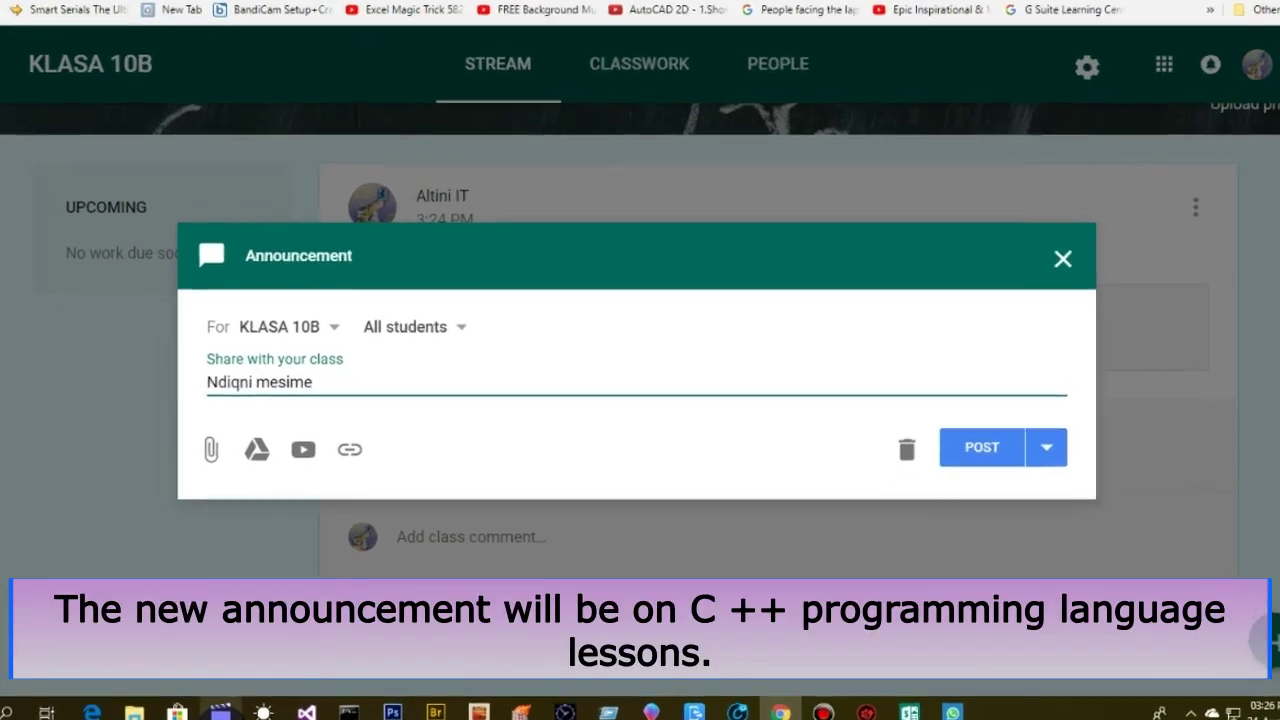
pyautogui.press('BackSpace')
pyautogui.press('BackSpace')
pyautogui.press('BackSpace')
pyautogui.press('BackSpace')
pyautogui.press('BackSpace')
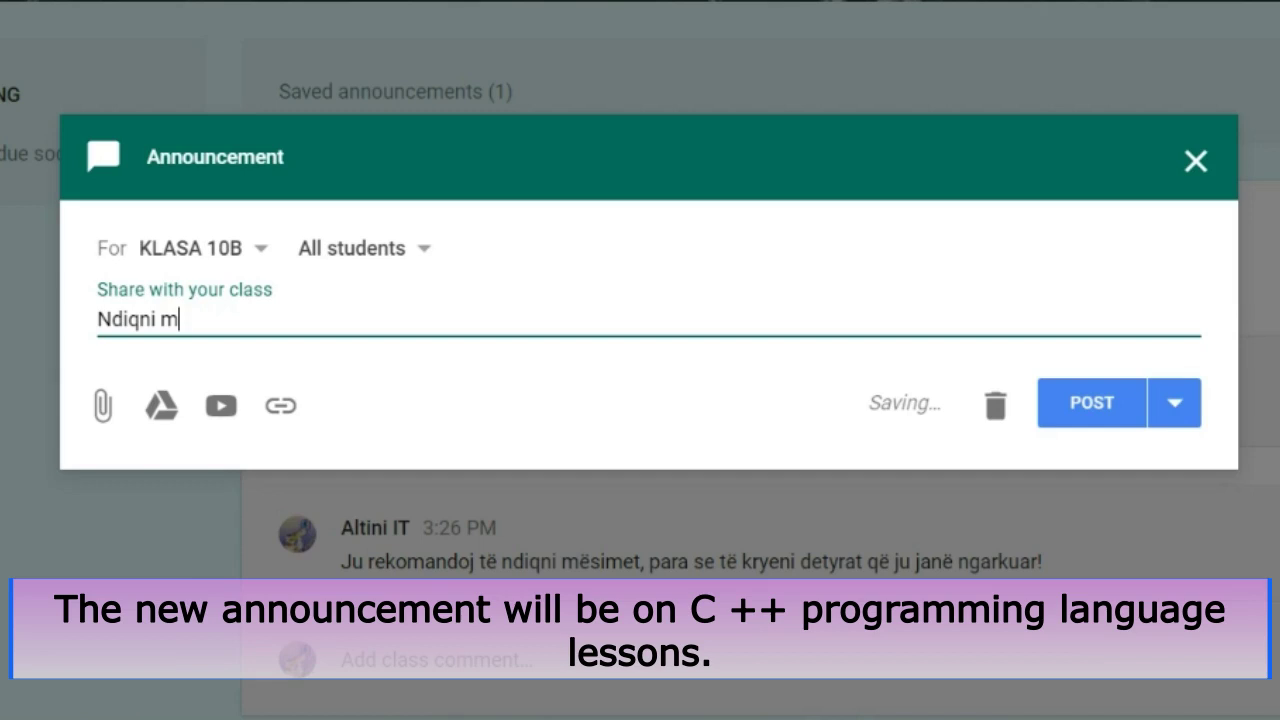
pyautogui.write('ësimet mbi')
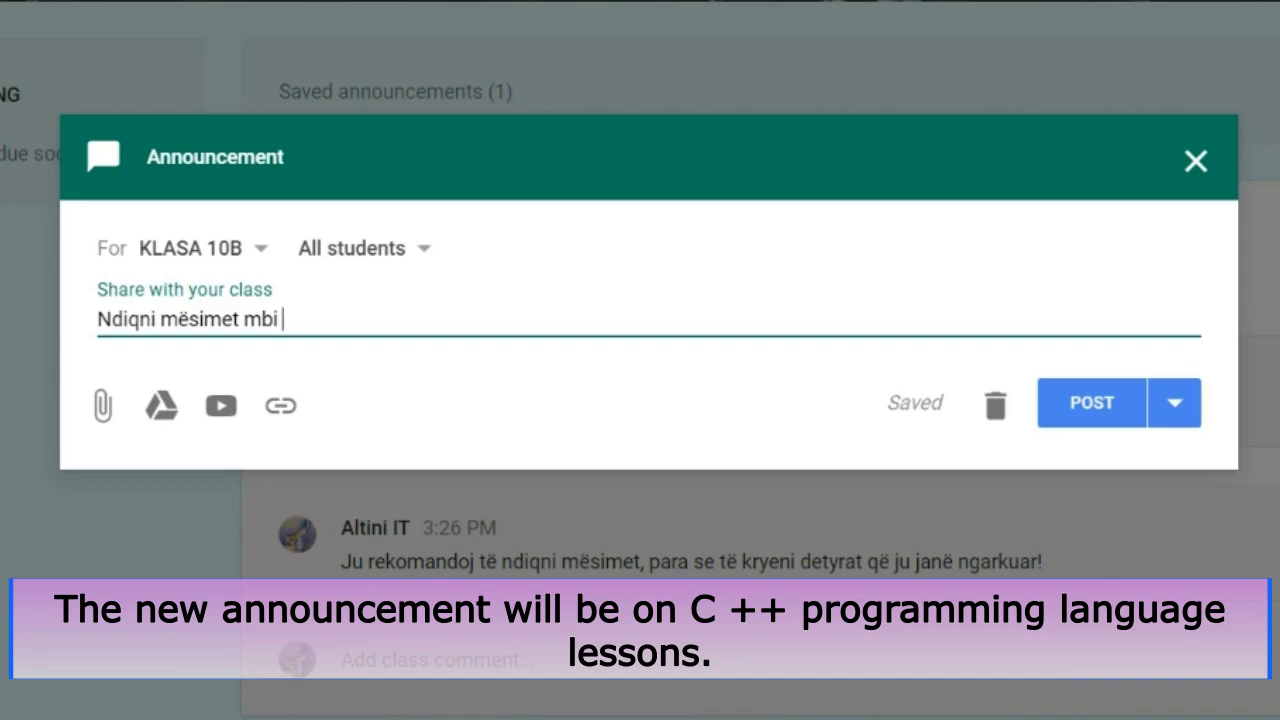
pyautogui.write('gjuh')
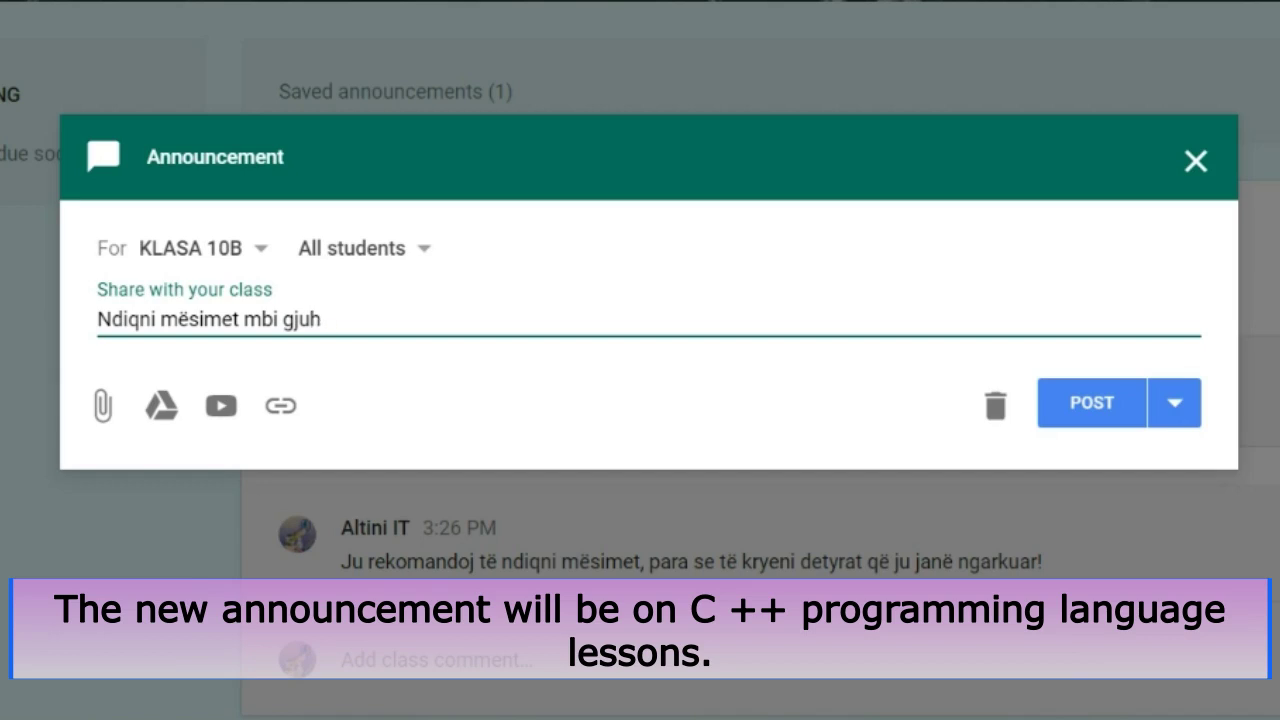
pyautogui.write('ëen e programimit')
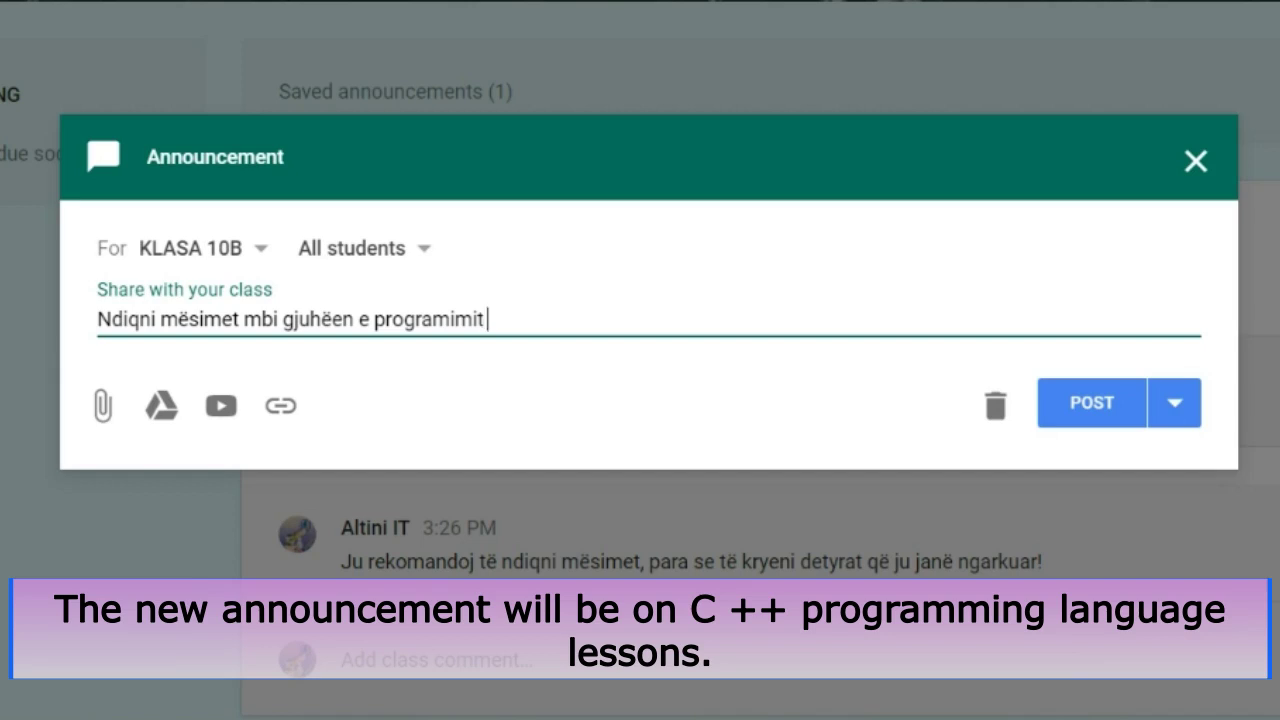
pyautogui.write('C++')
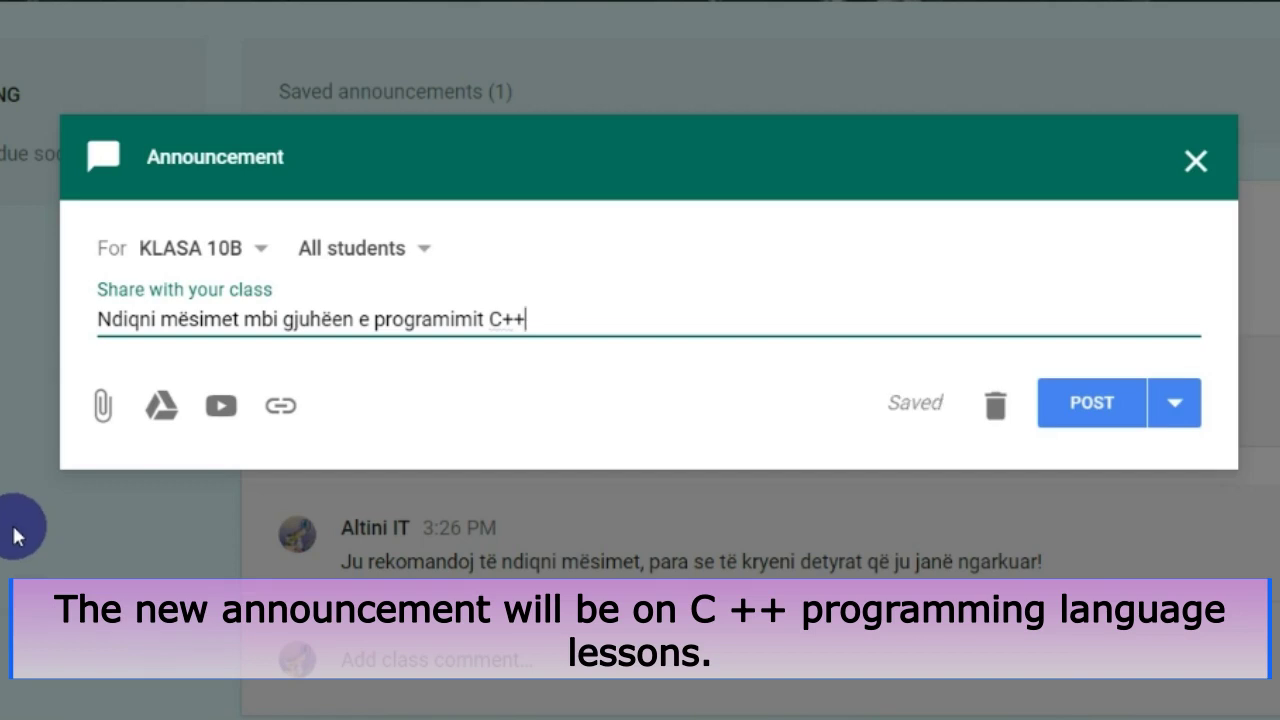
pyautogui.write('!')
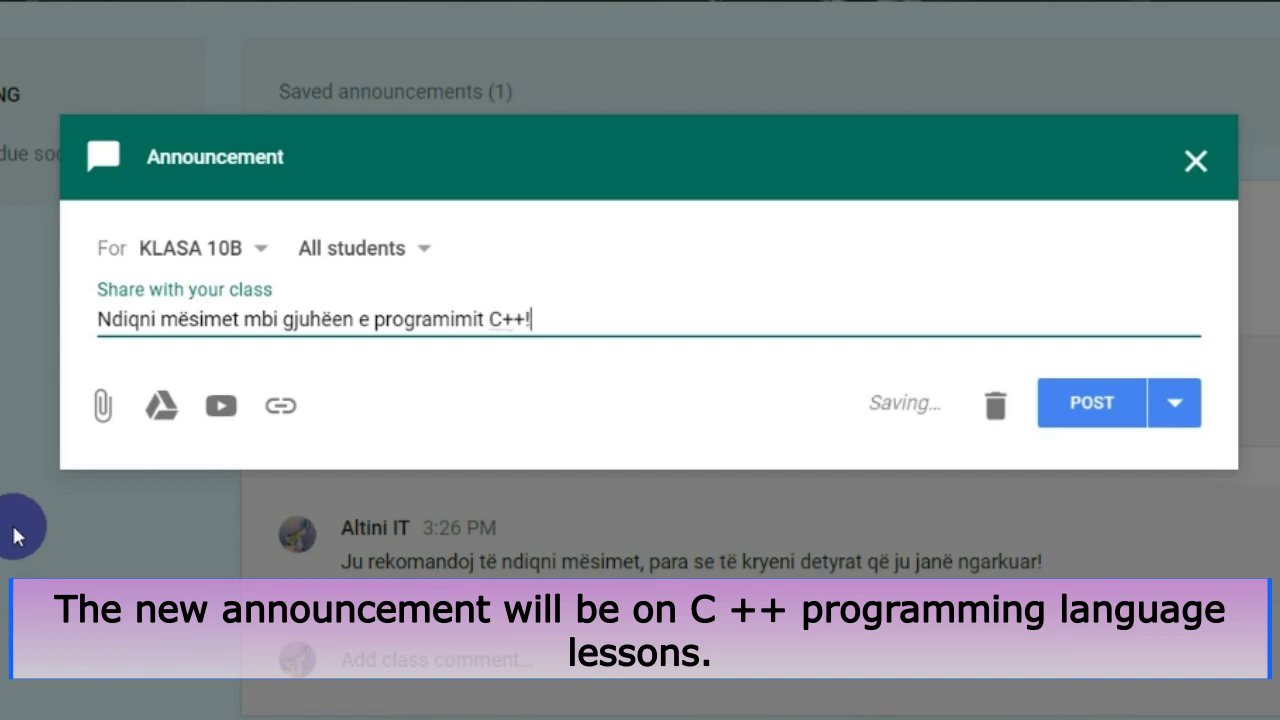
pyautogui.write('☺')
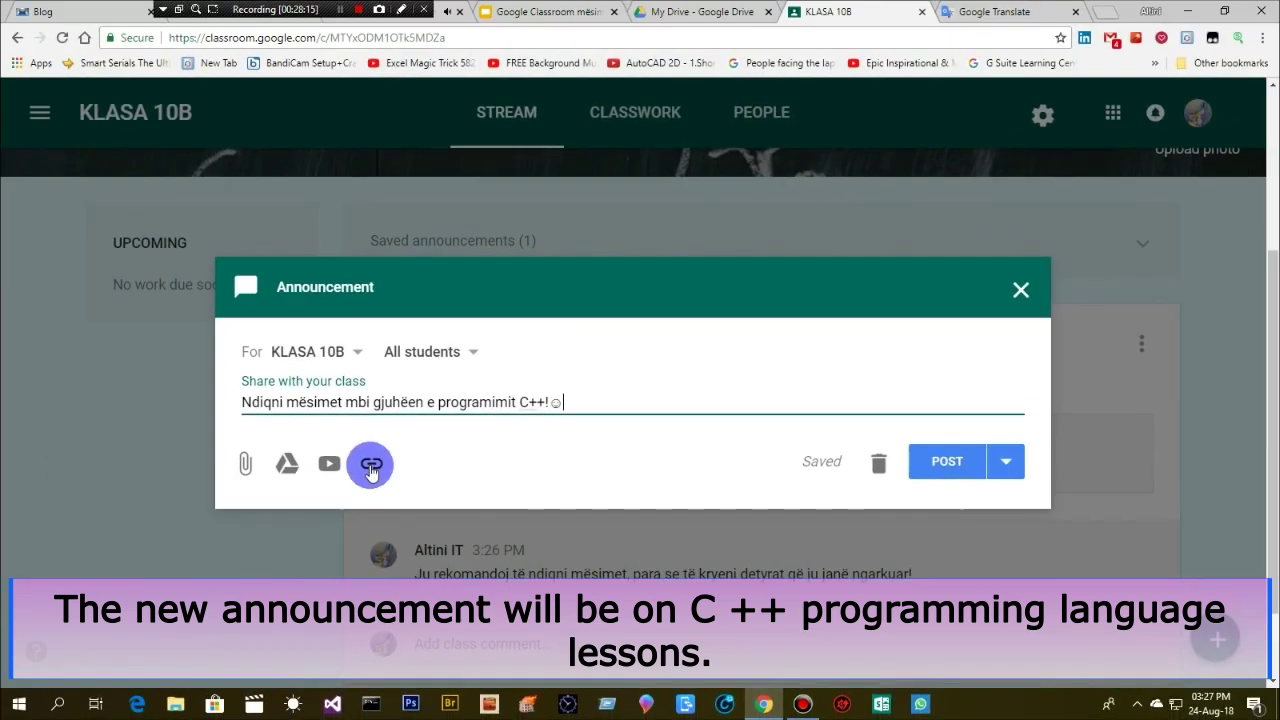
# Switch to the open altiniinfotech.com blog page and close the Paketa Google playlist page
pyautogui.moveTo(247, 11); pyautogui.dragTo(806, 12)
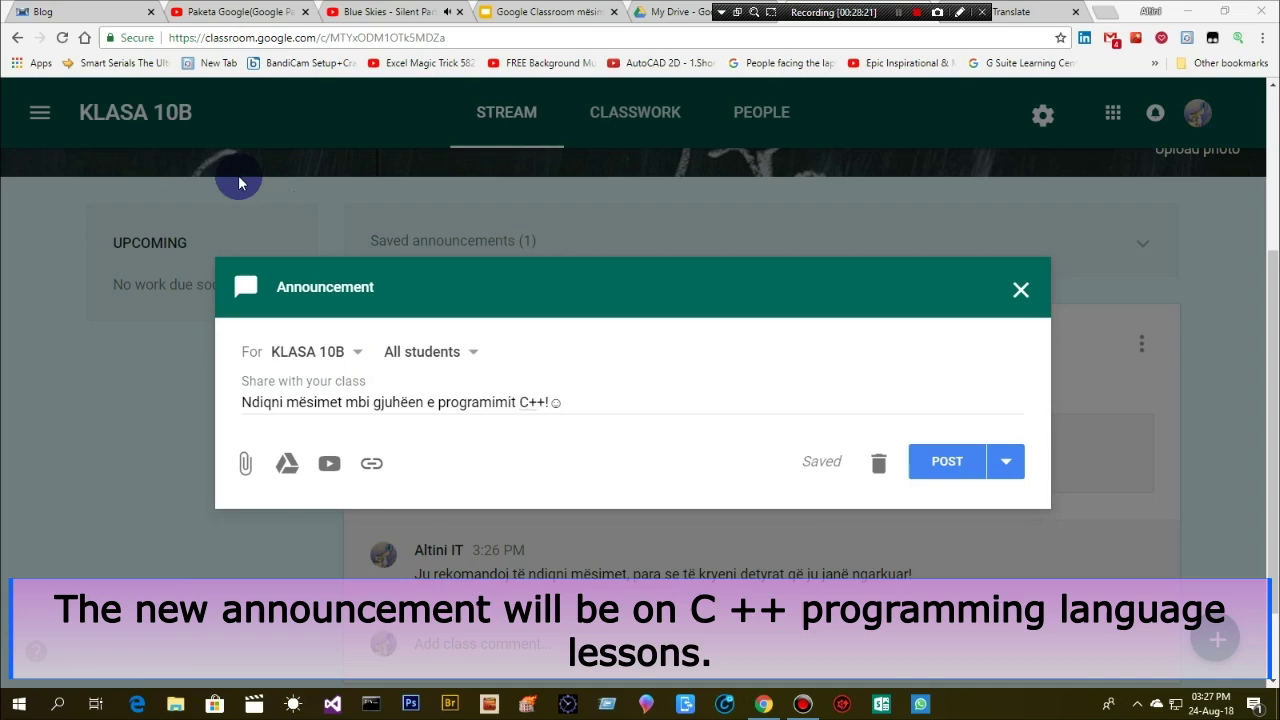
pyautogui.click(79, 11)
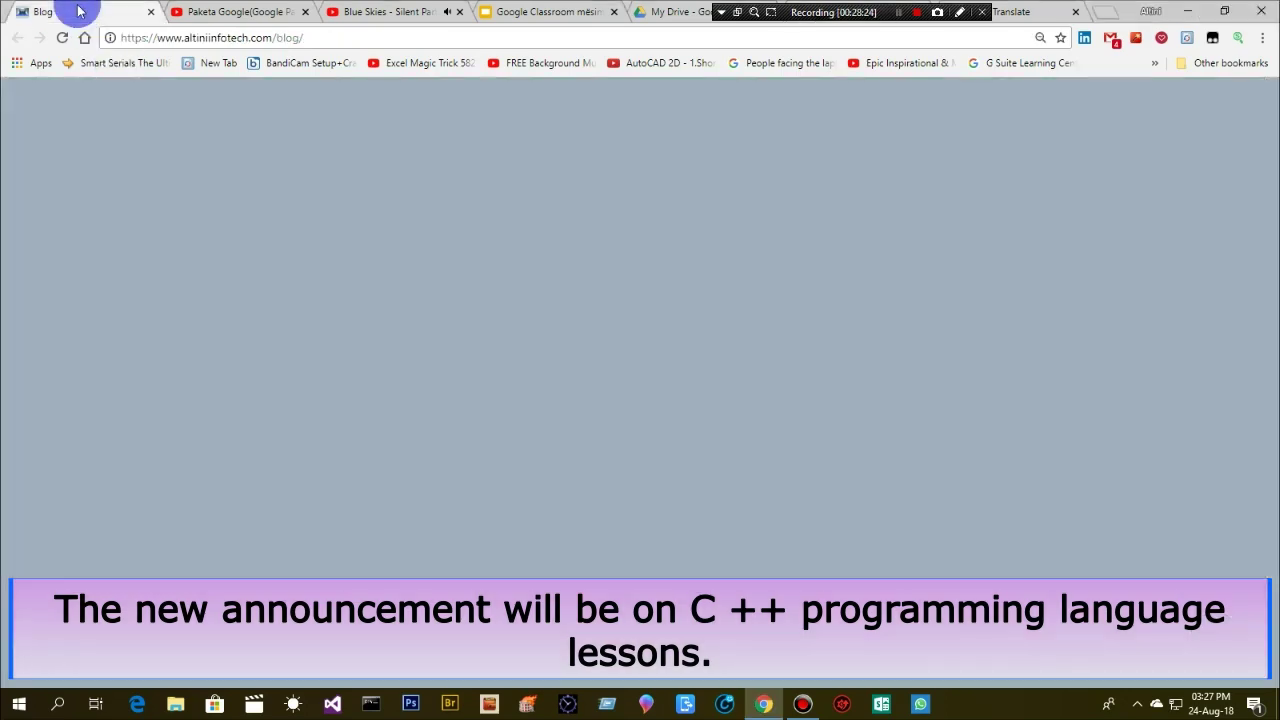
pyautogui.click(303, 12)
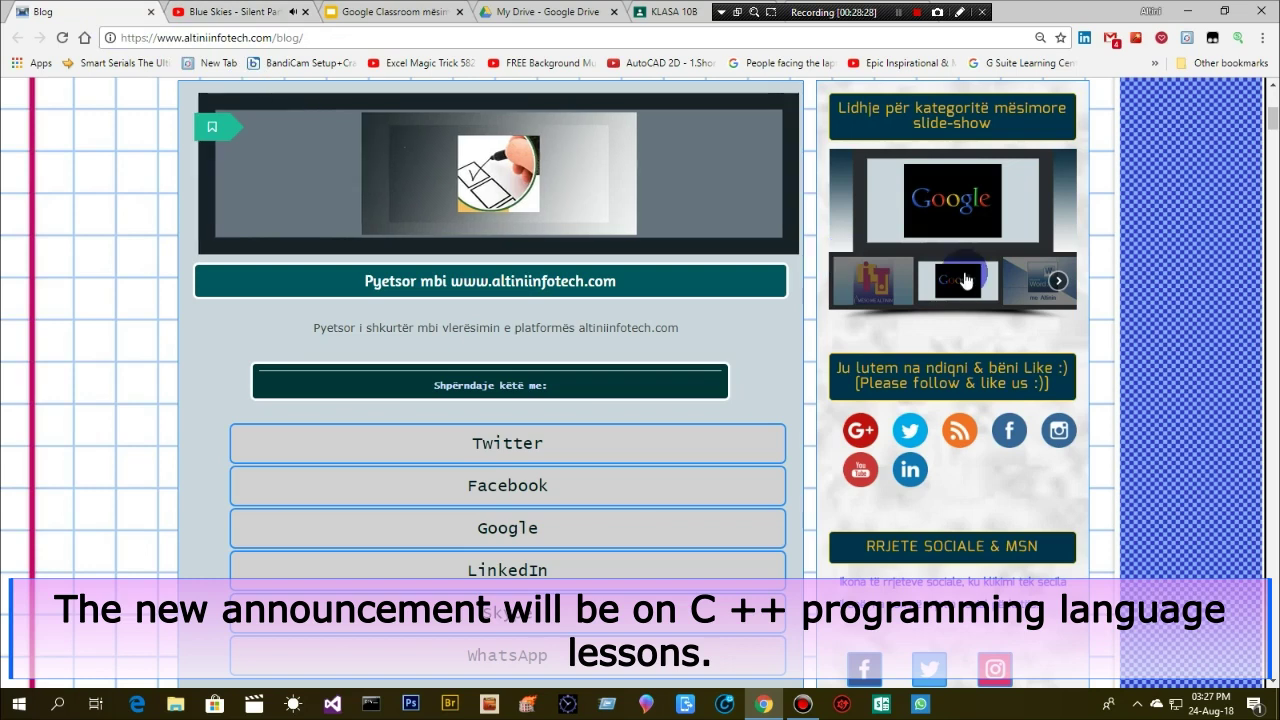
# Find the C++ category in the blog's teaching-category slide-show and open its YouTube playlist
pyautogui.click(1057, 282)
pyautogui.click(1057, 282)
pyautogui.click(1057, 282)
pyautogui.click(1057, 284)
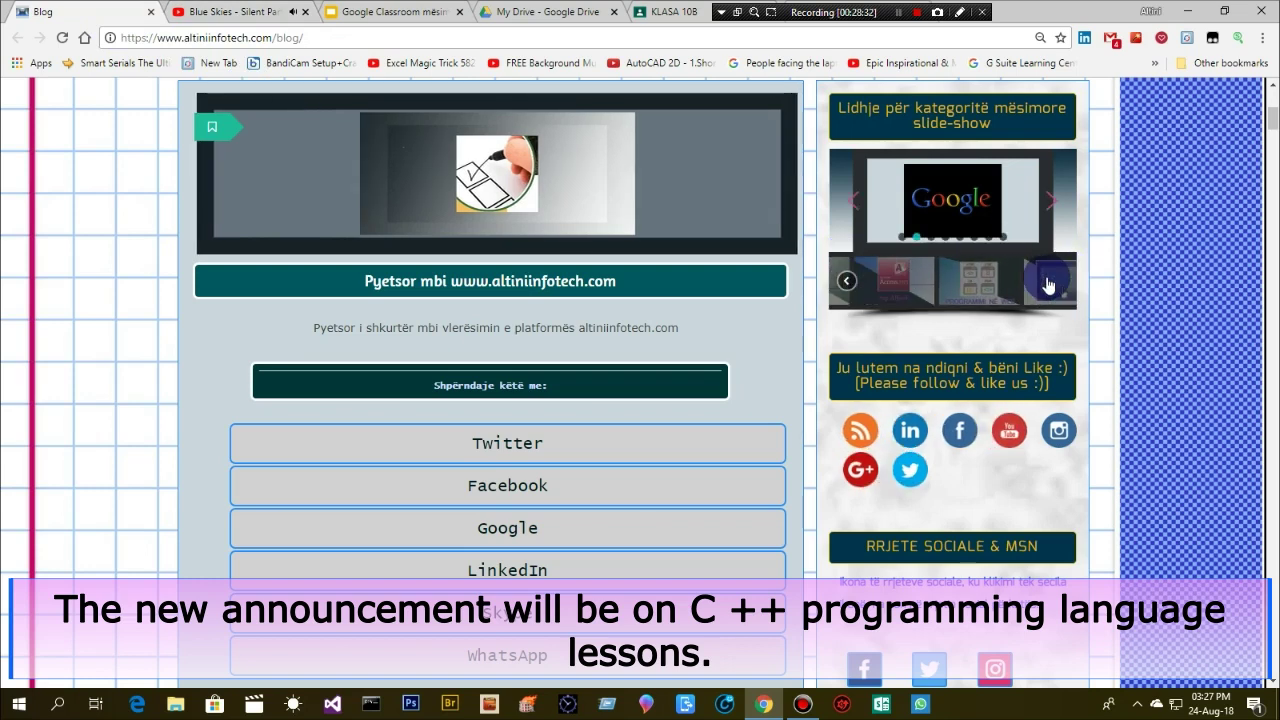
pyautogui.click(873, 315)
pyautogui.click(945, 283)
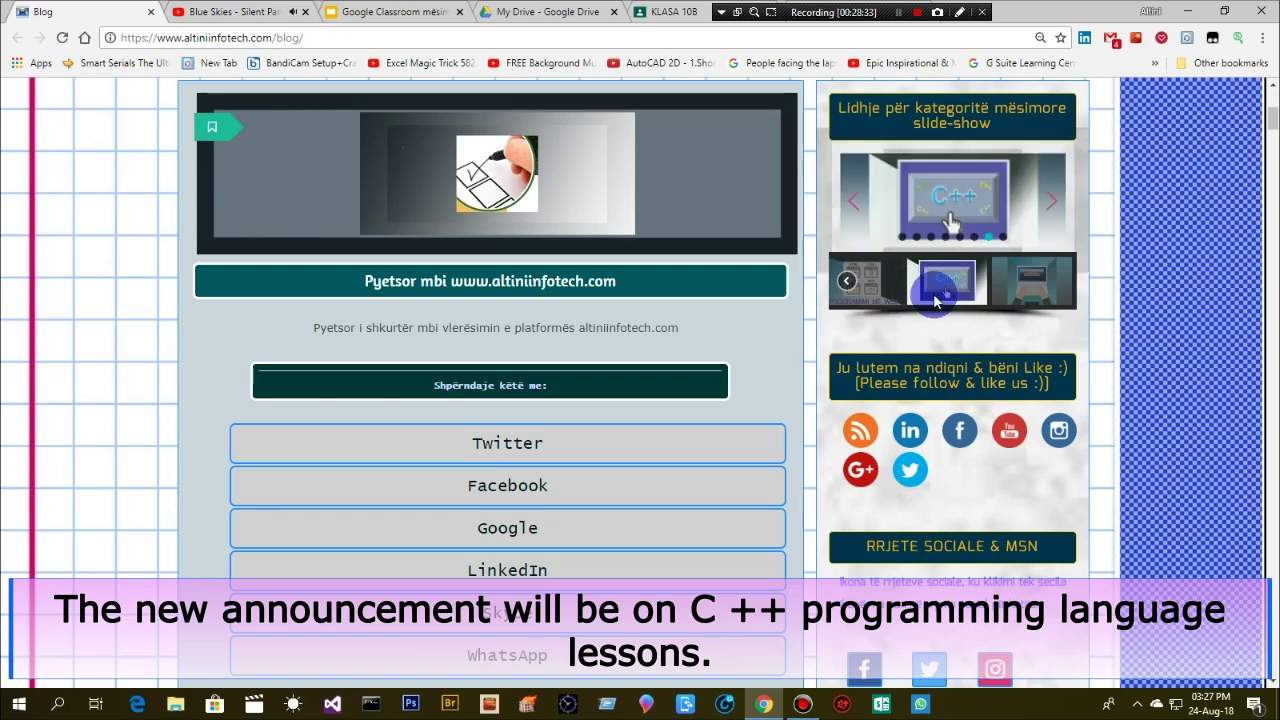
pyautogui.click(952, 205)
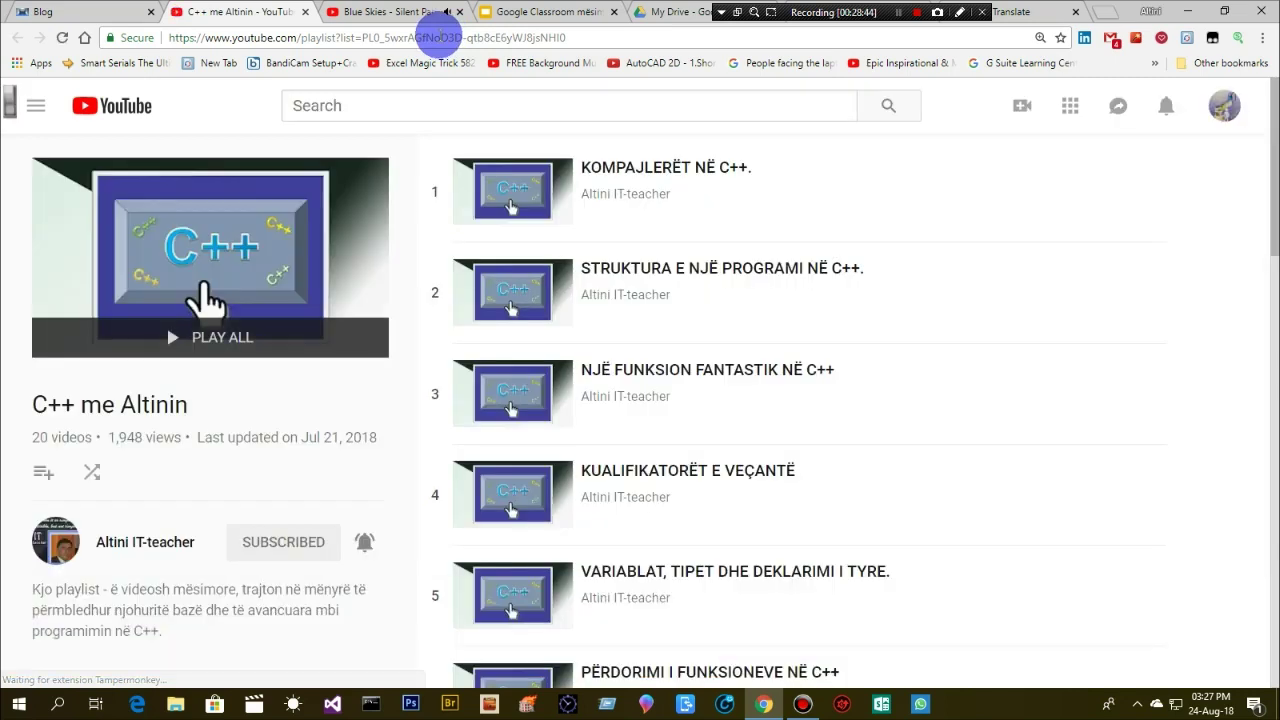
# Copy the web address of the "C++ me Altinin" YouTube playlist
pyautogui.click(378, 40)
pyautogui.rightClick(378, 40)
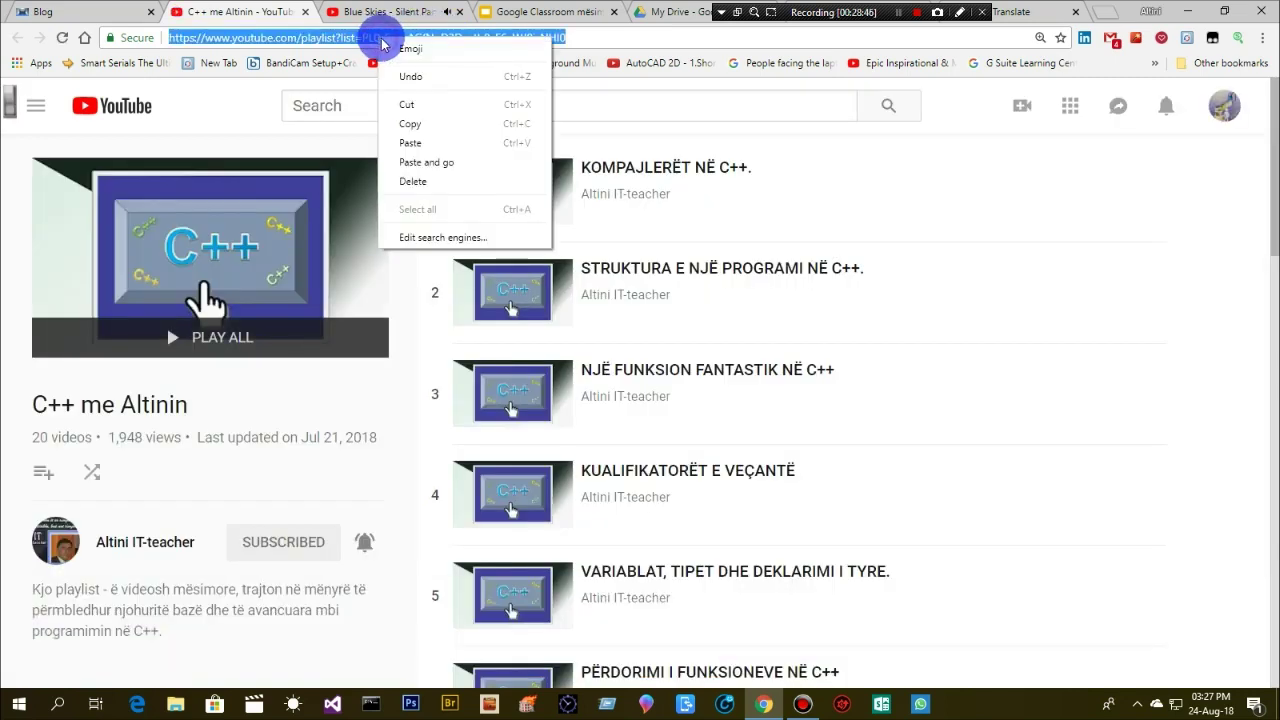
pyautogui.click(417, 122)
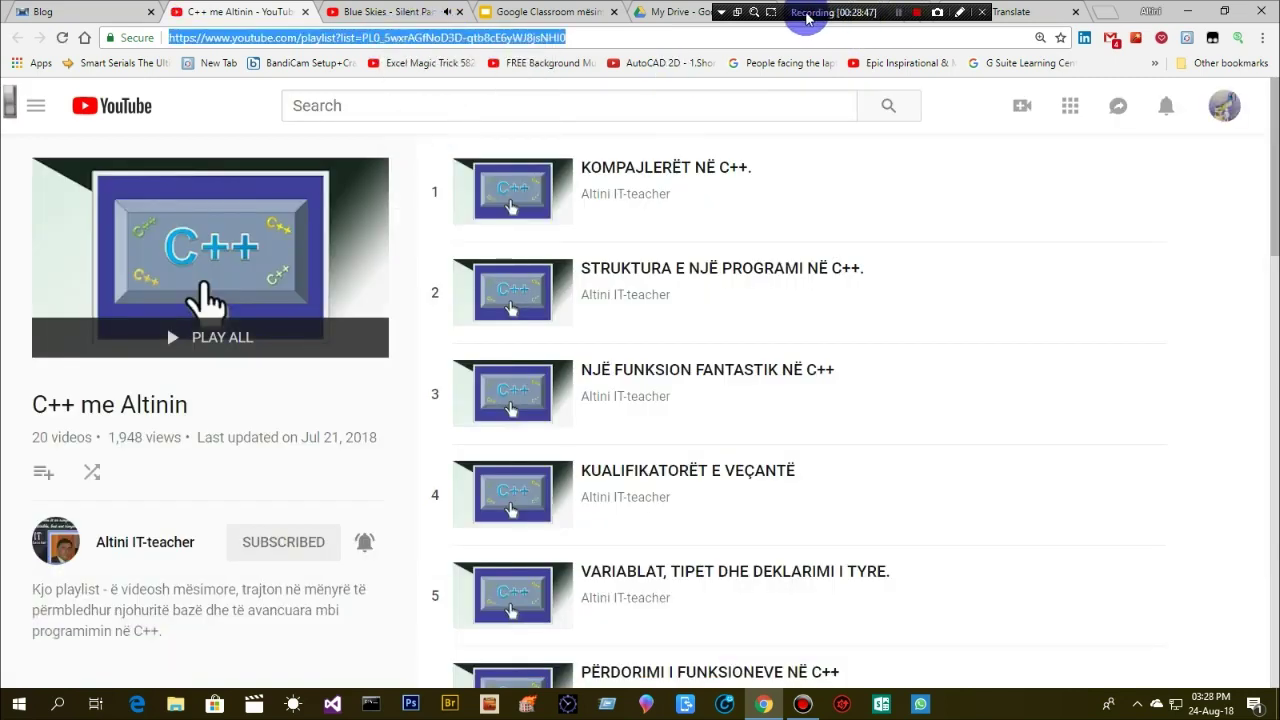
pyautogui.moveTo(804, 18); pyautogui.dragTo(128, 12)
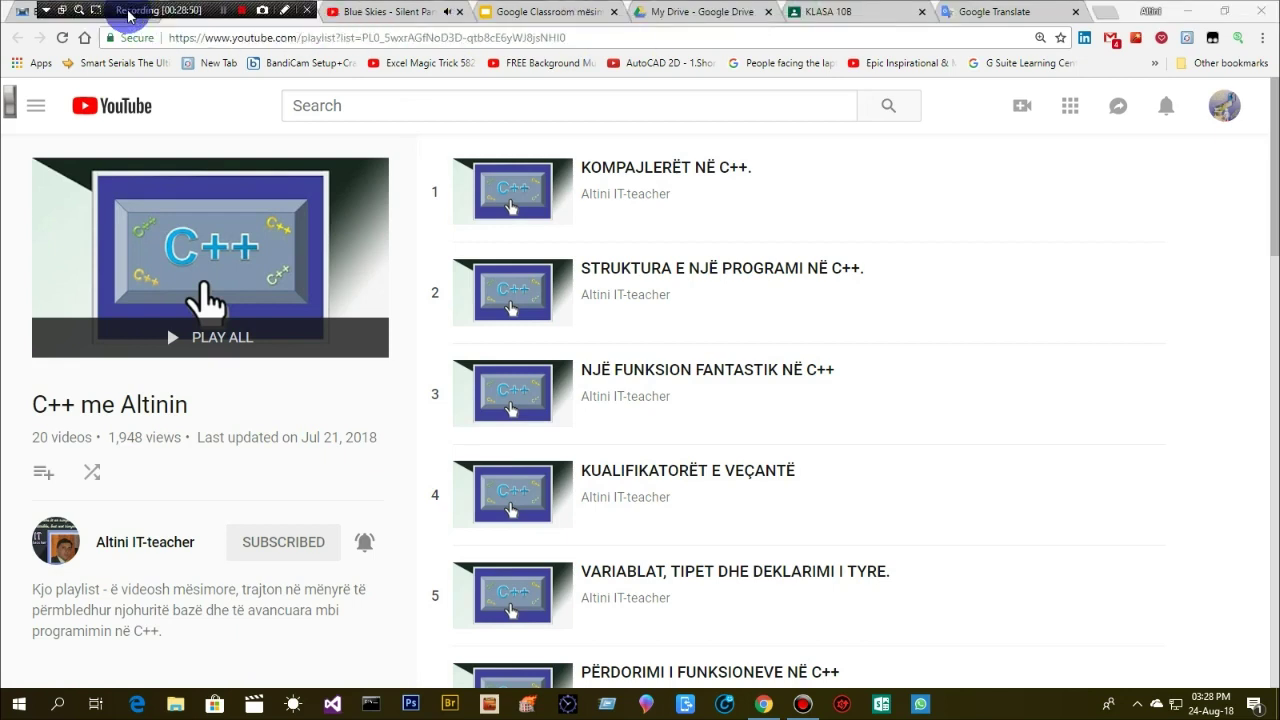
# Attach the copied C++ playlist link to the KLASA 10B announcement and post it to all students
pyautogui.click(800, 12)
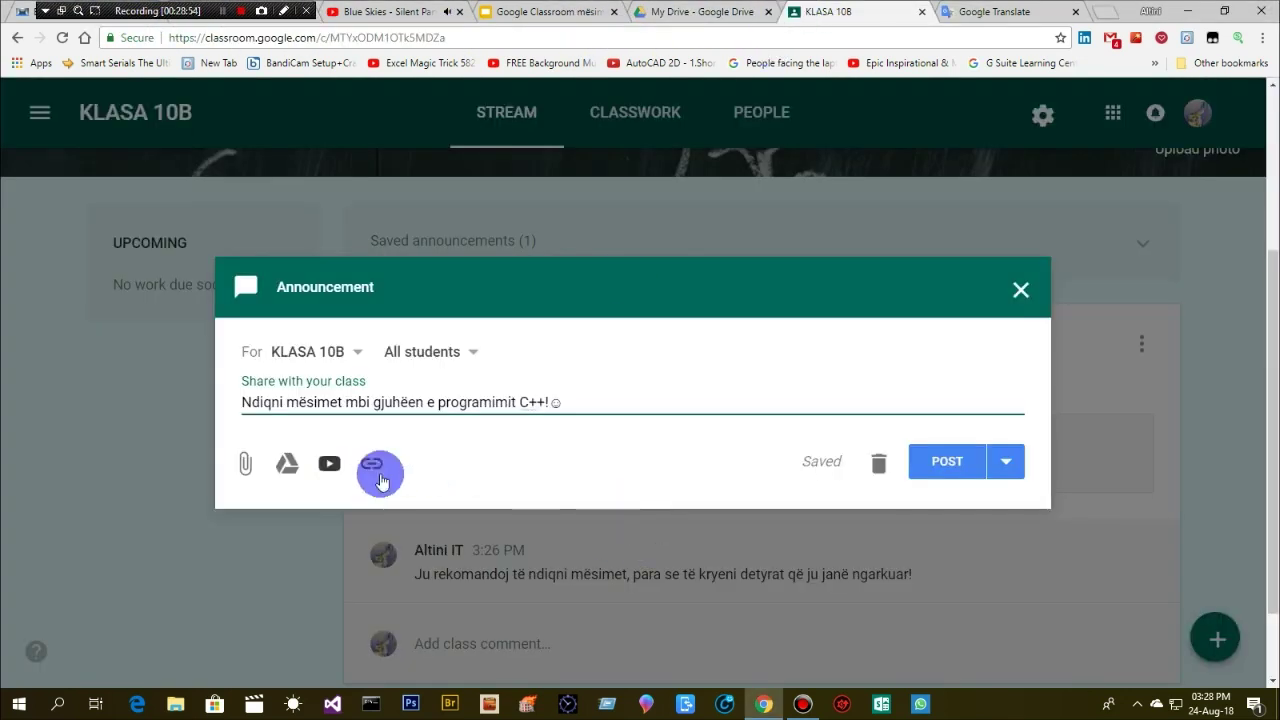
pyautogui.click(369, 466)
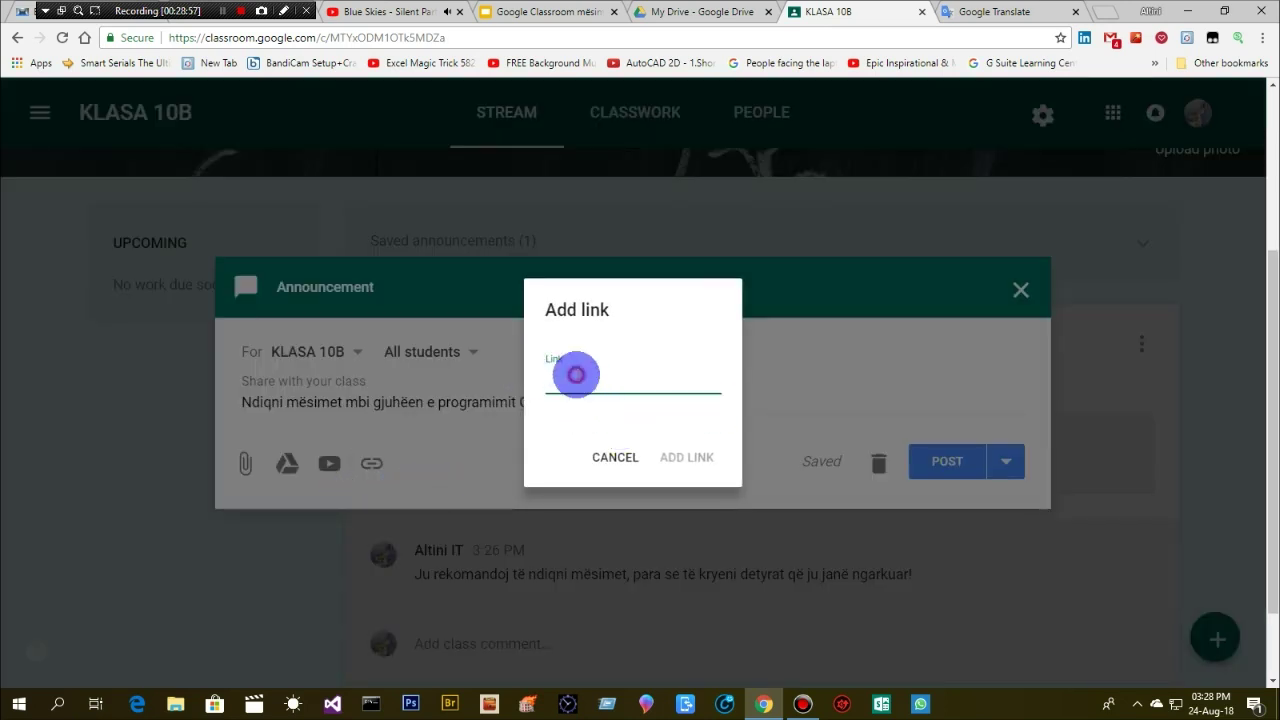
pyautogui.rightClick(575, 376)
pyautogui.click(617, 500)
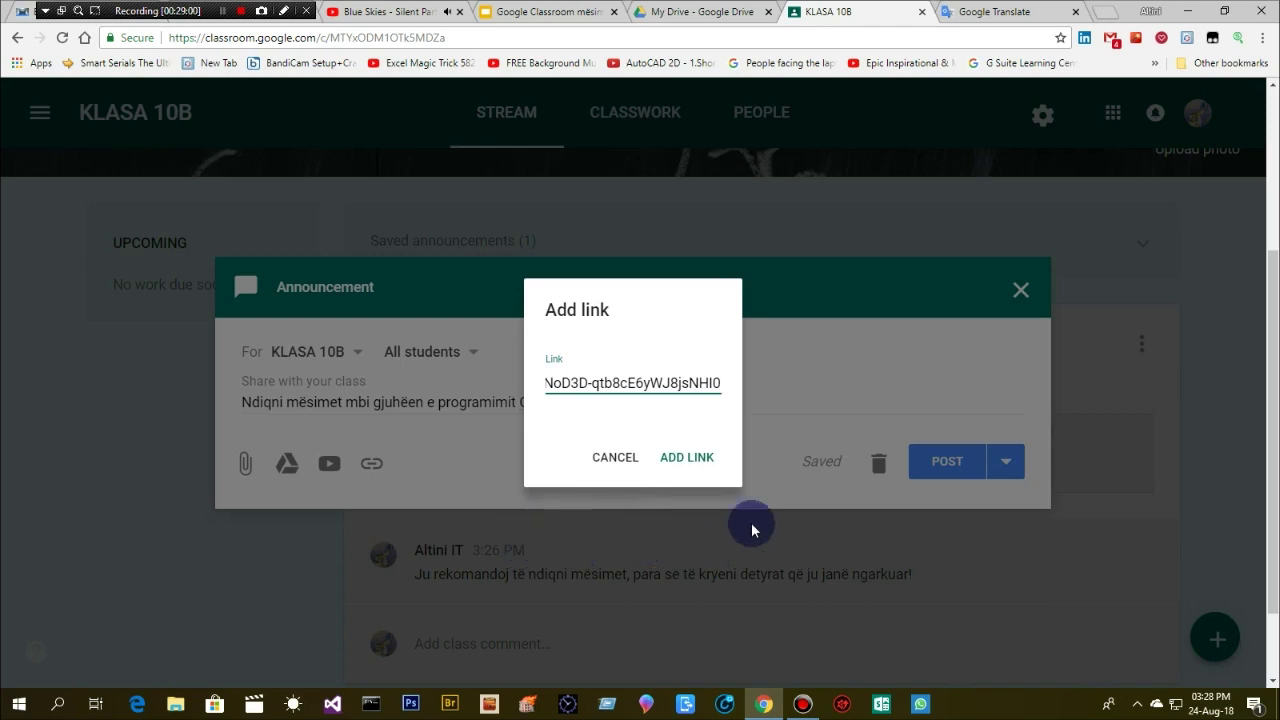
pyautogui.click(684, 460)
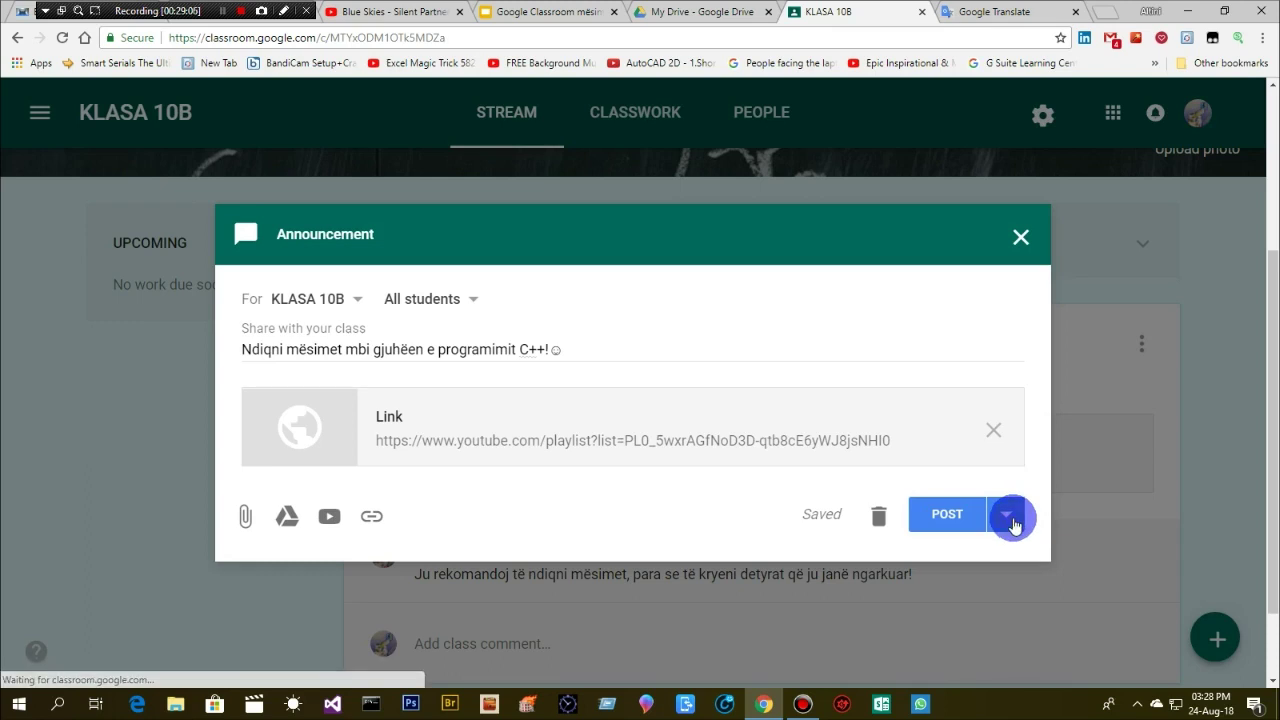
pyautogui.click(1008, 515)
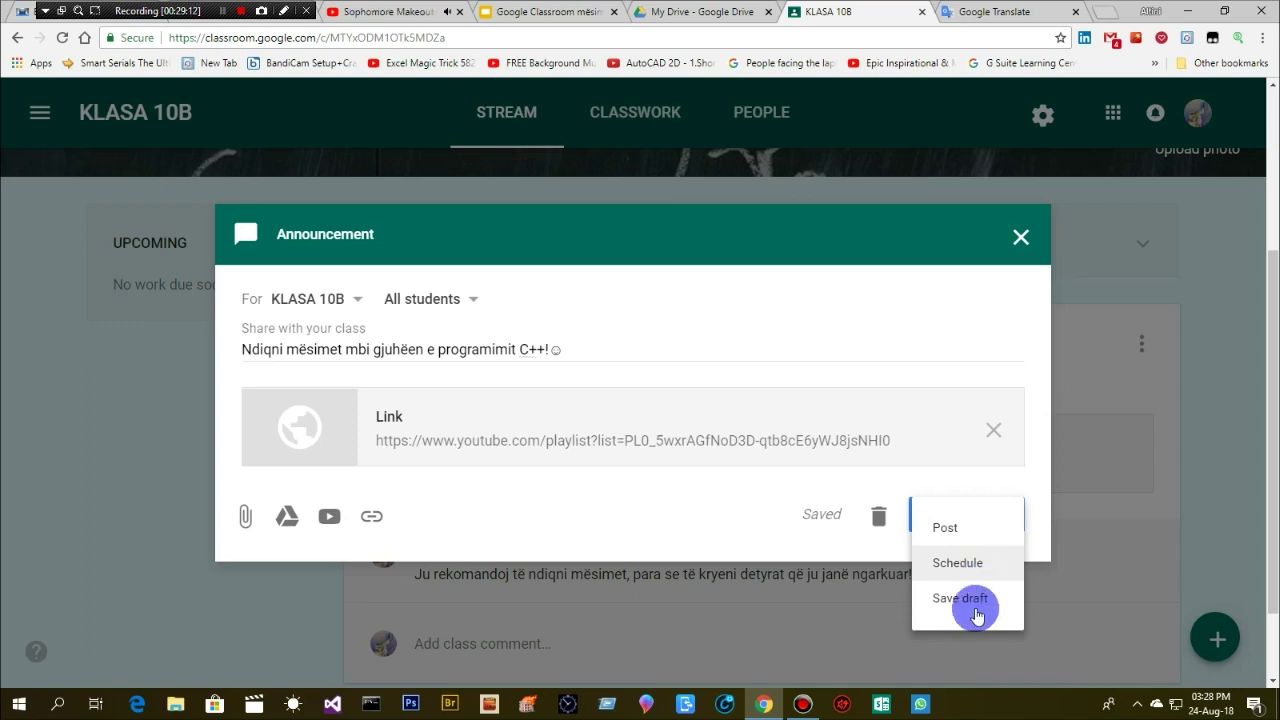
pyautogui.click(957, 532)
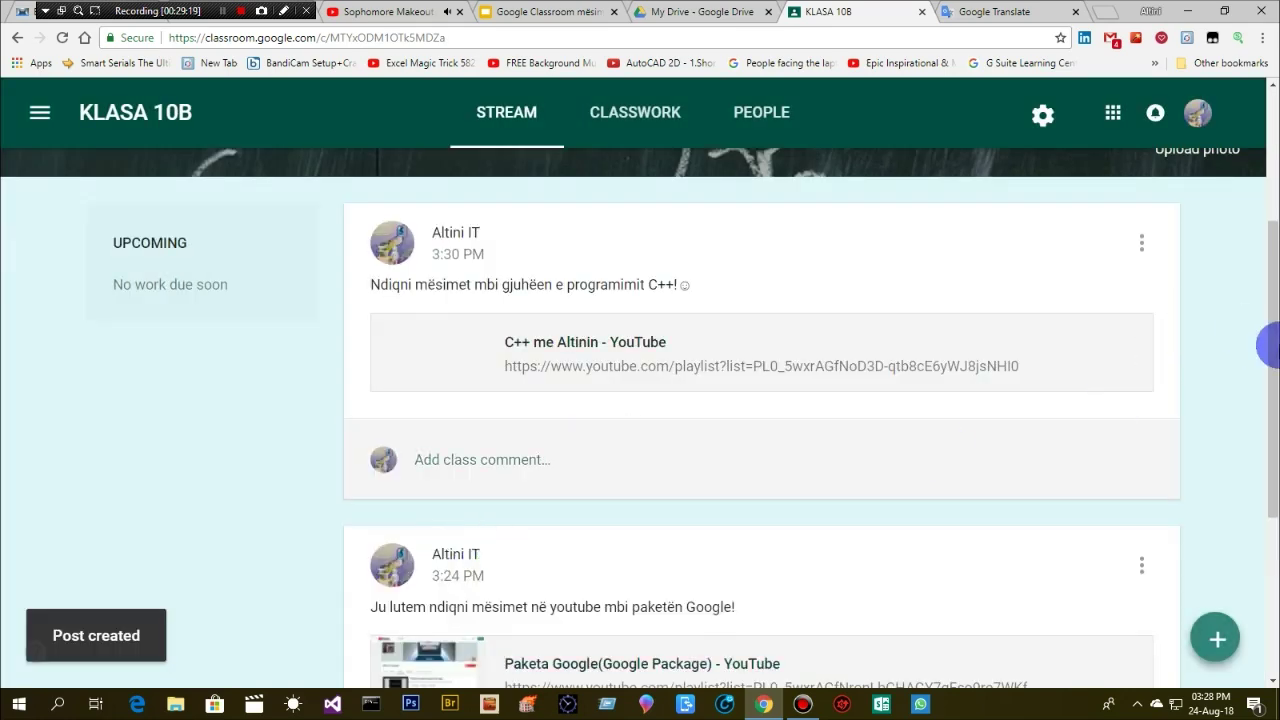
# Review the announcements and comment in the KLASA 10B stream, check the "C++ me Altinin" playlist page, and return to the class
pyautogui.moveTo(1267, 401); pyautogui.dragTo(1266, 443)
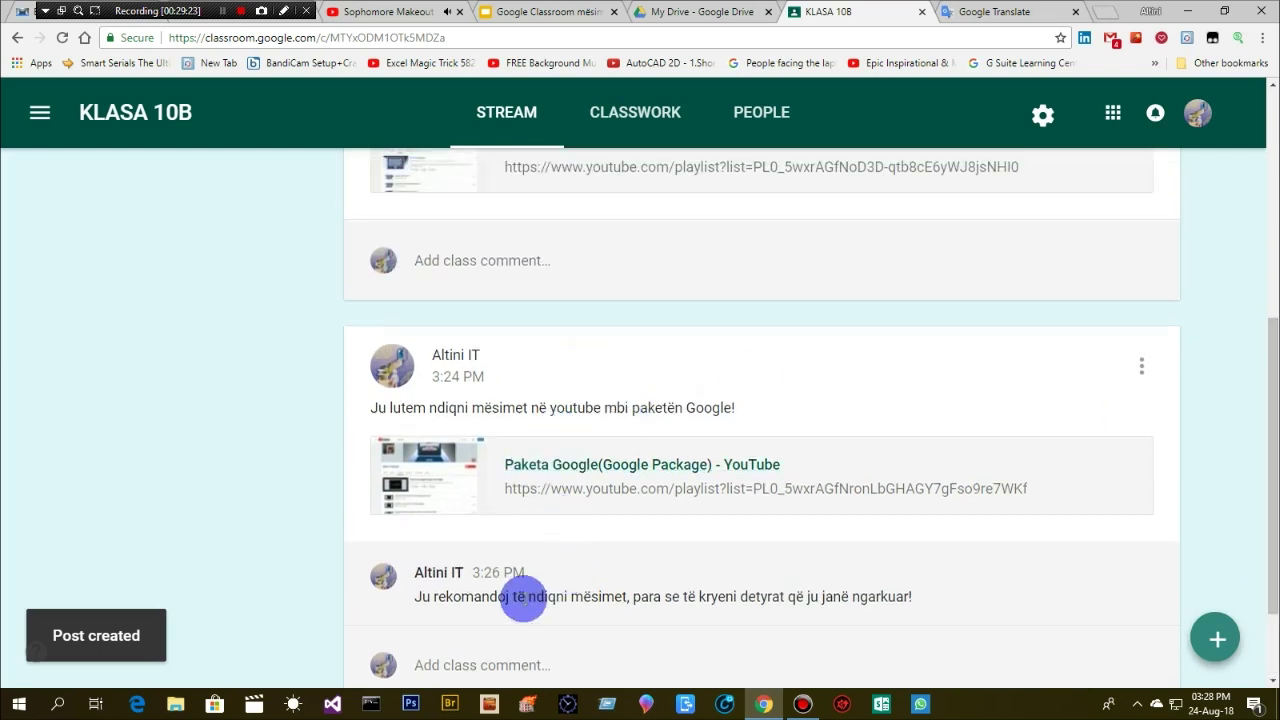
pyautogui.moveTo(416, 597); pyautogui.dragTo(570, 597)
pyautogui.moveTo(421, 608); pyautogui.dragTo(966, 614)
pyautogui.click(1271, 681)
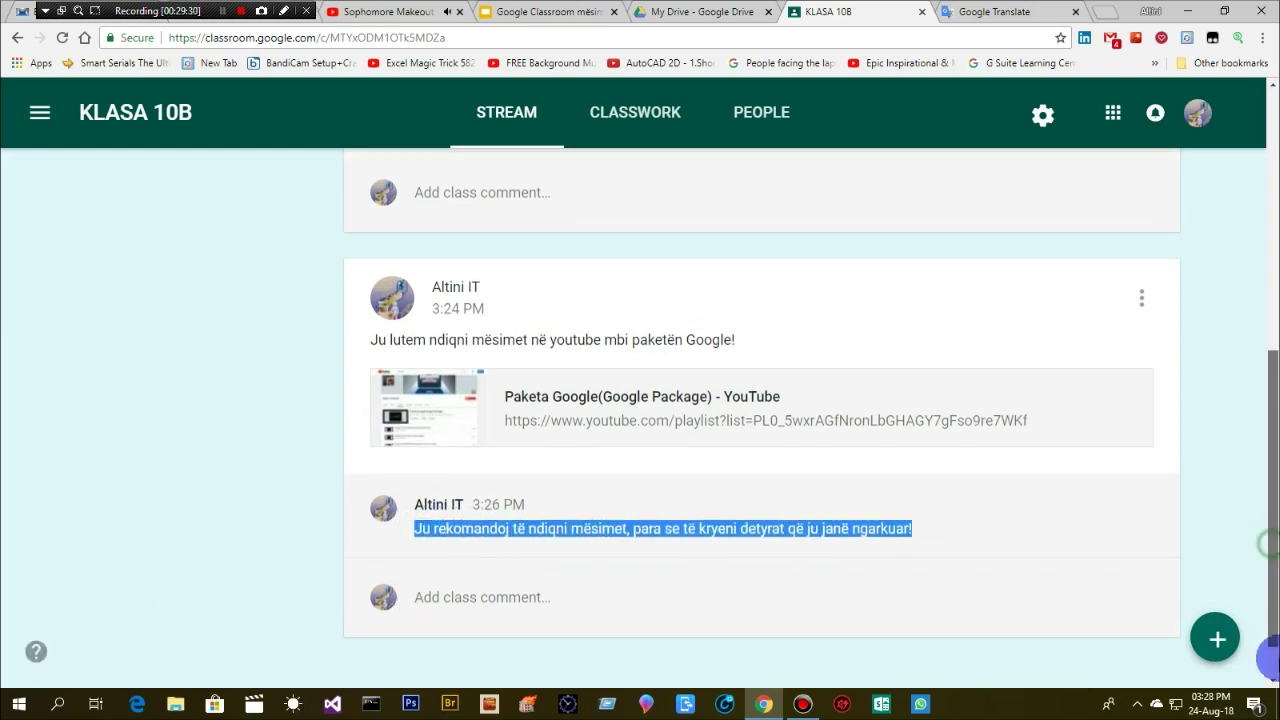
pyautogui.moveTo(1270, 578); pyautogui.dragTo(1270, 455)
pyautogui.scroll(-1, 1270, 452)
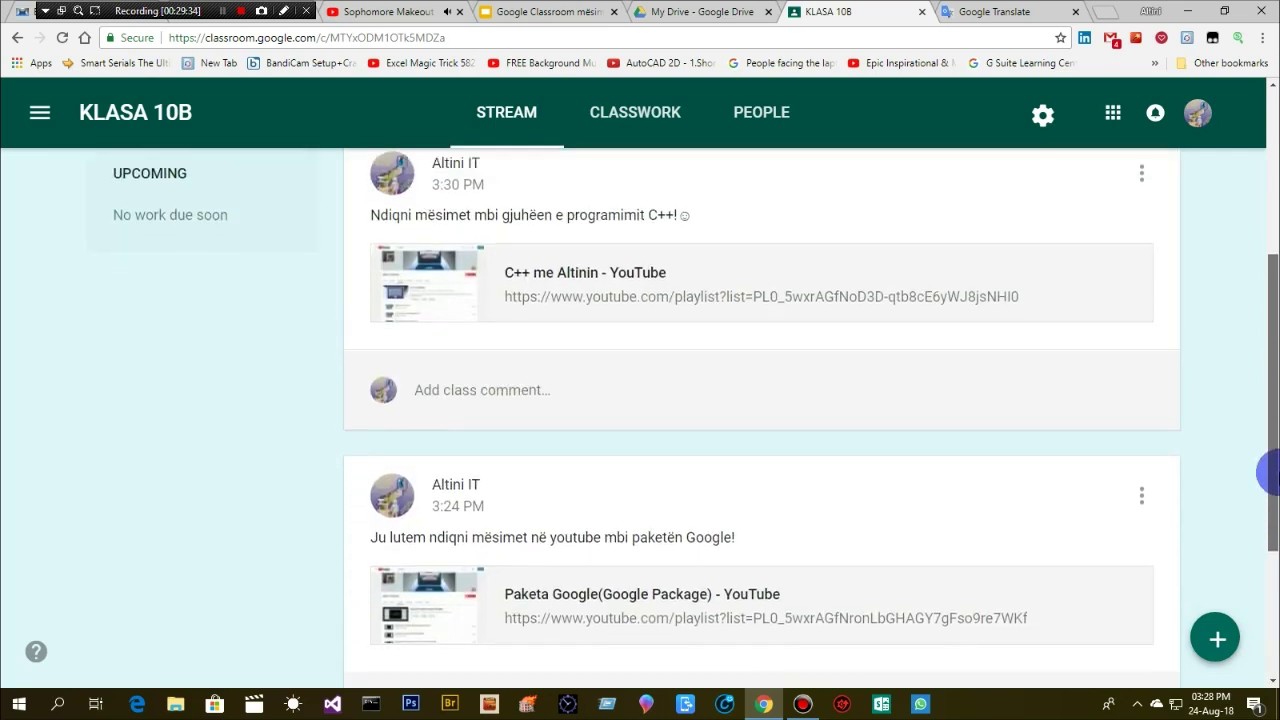
pyautogui.scroll(1, 1270, 447)
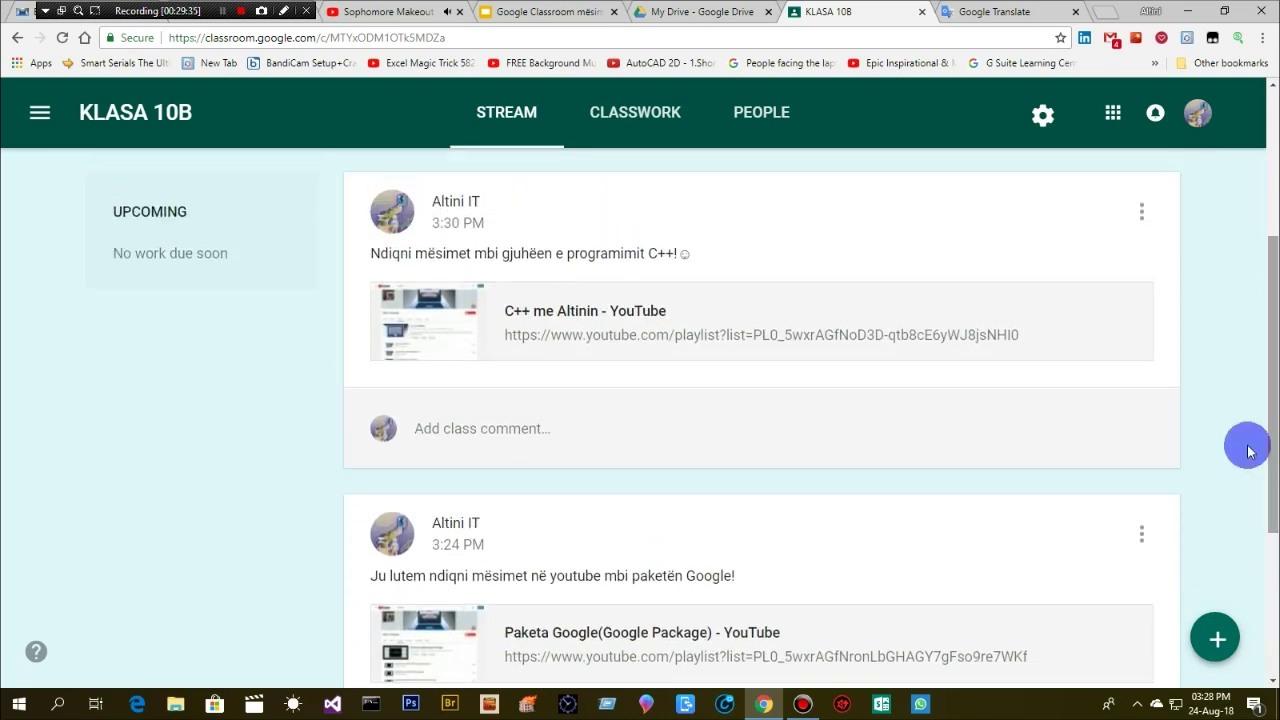
pyautogui.moveTo(170, 10); pyautogui.dragTo(640, 24)
pyautogui.click(72, 15)
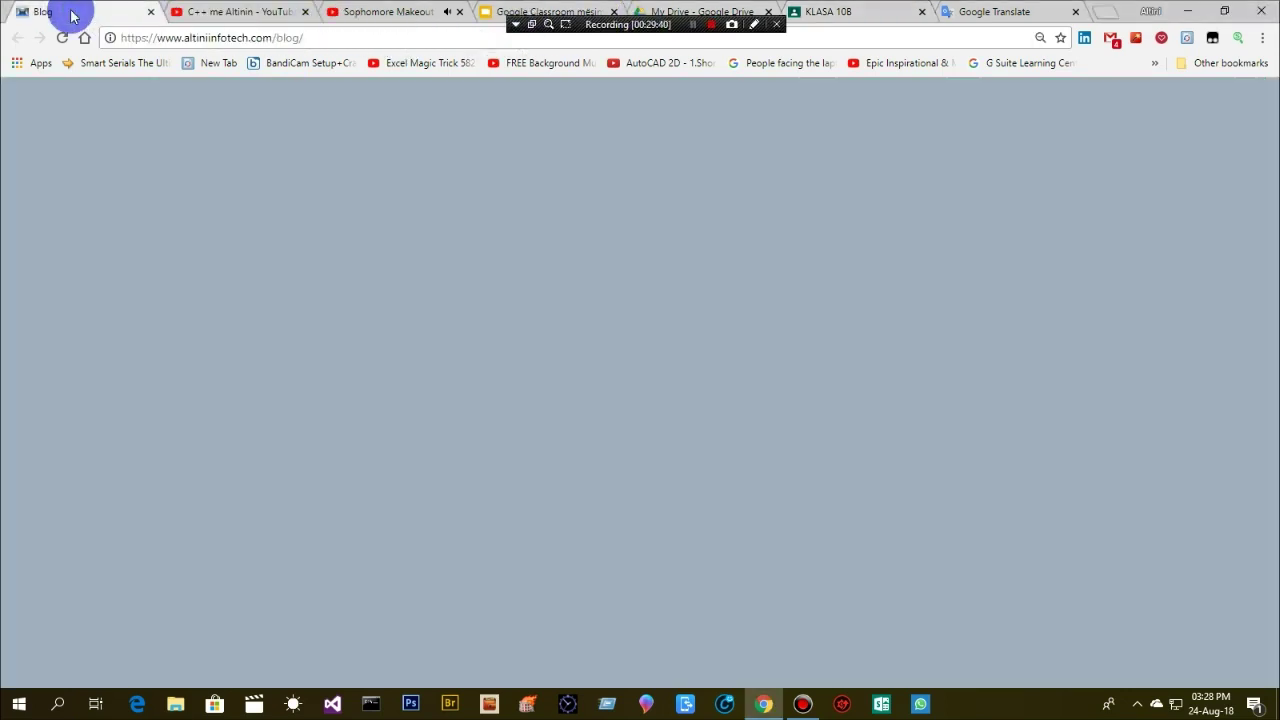
pyautogui.click(243, 19)
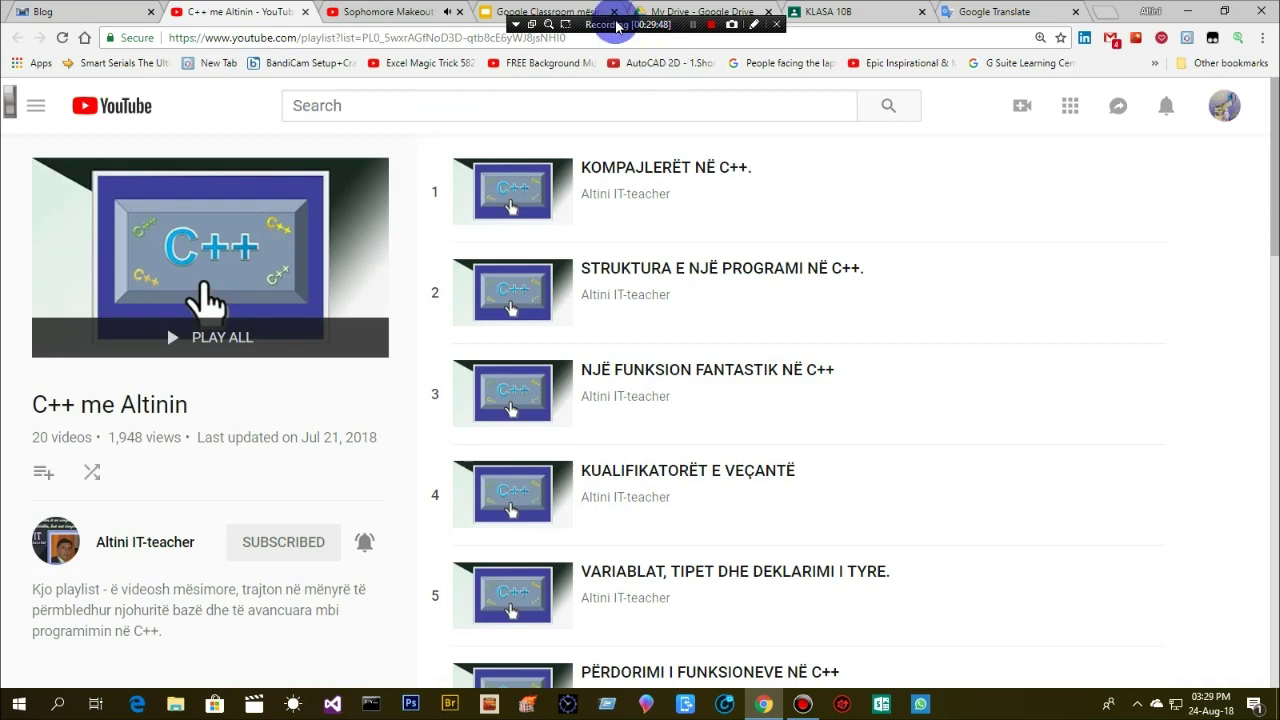
pyautogui.moveTo(618, 22); pyautogui.dragTo(125, 18)
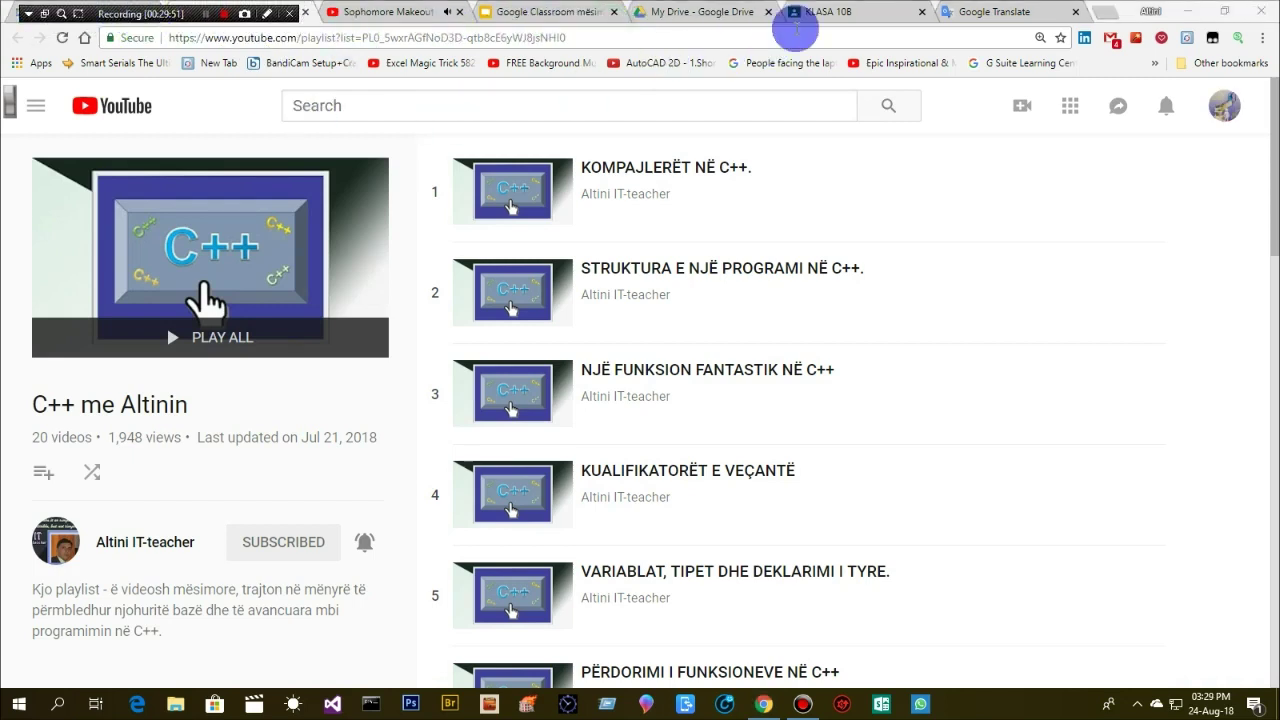
pyautogui.click(795, 30)
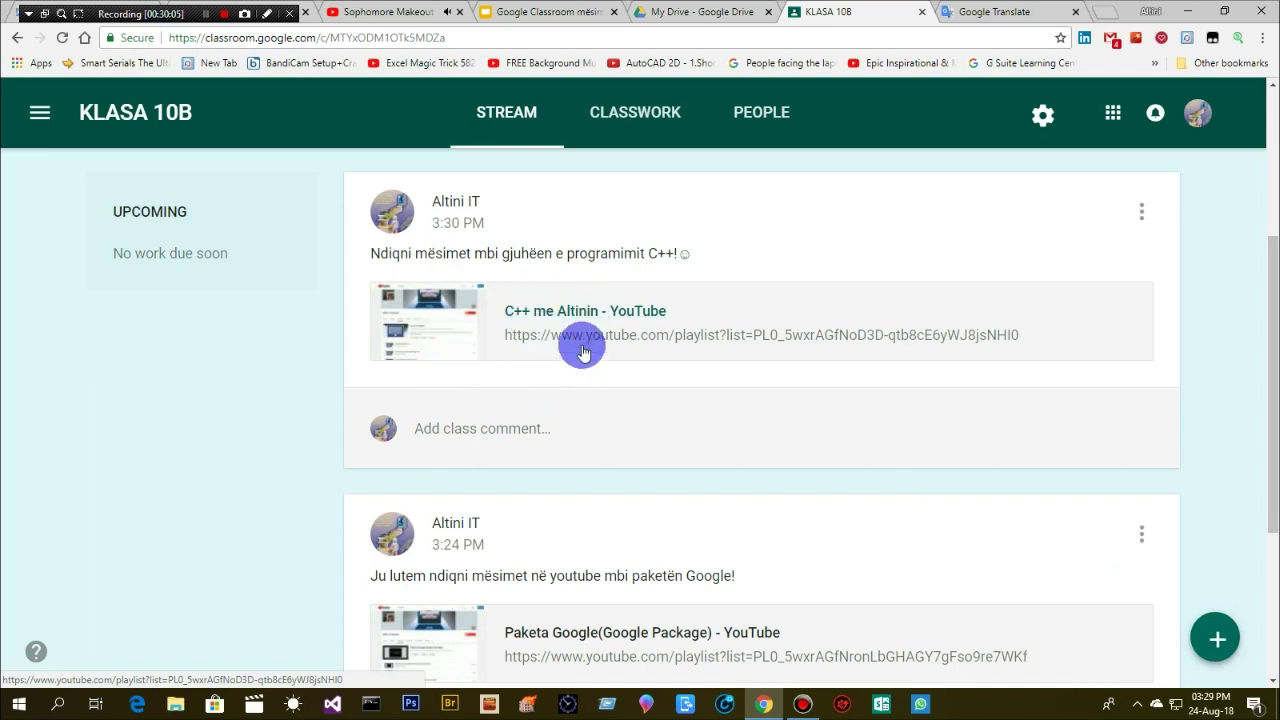
# Copy the comment text "Ju rekomandoj të ndiqni mësimet, para se të kryeni detyrat që ju janë ngarkuar!" from the Paketa Google announcement
pyautogui.moveTo(1268, 417); pyautogui.dragTo(1270, 566)
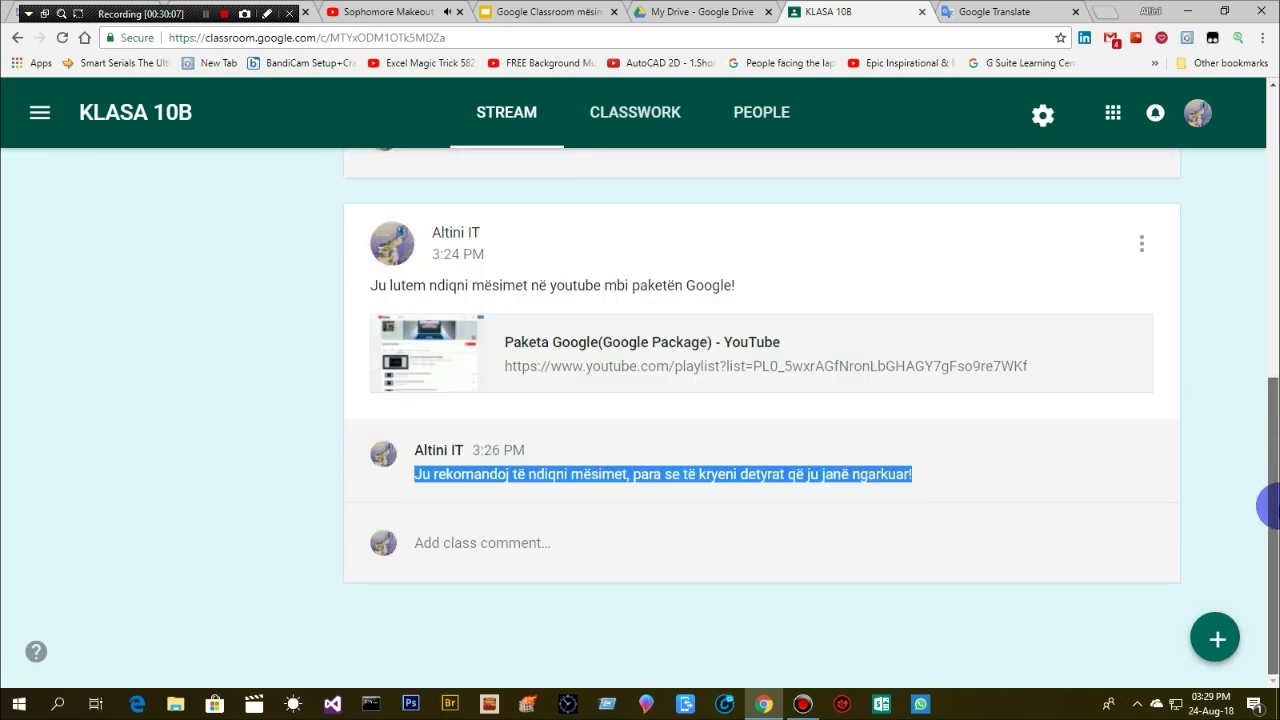
pyautogui.click(573, 527)
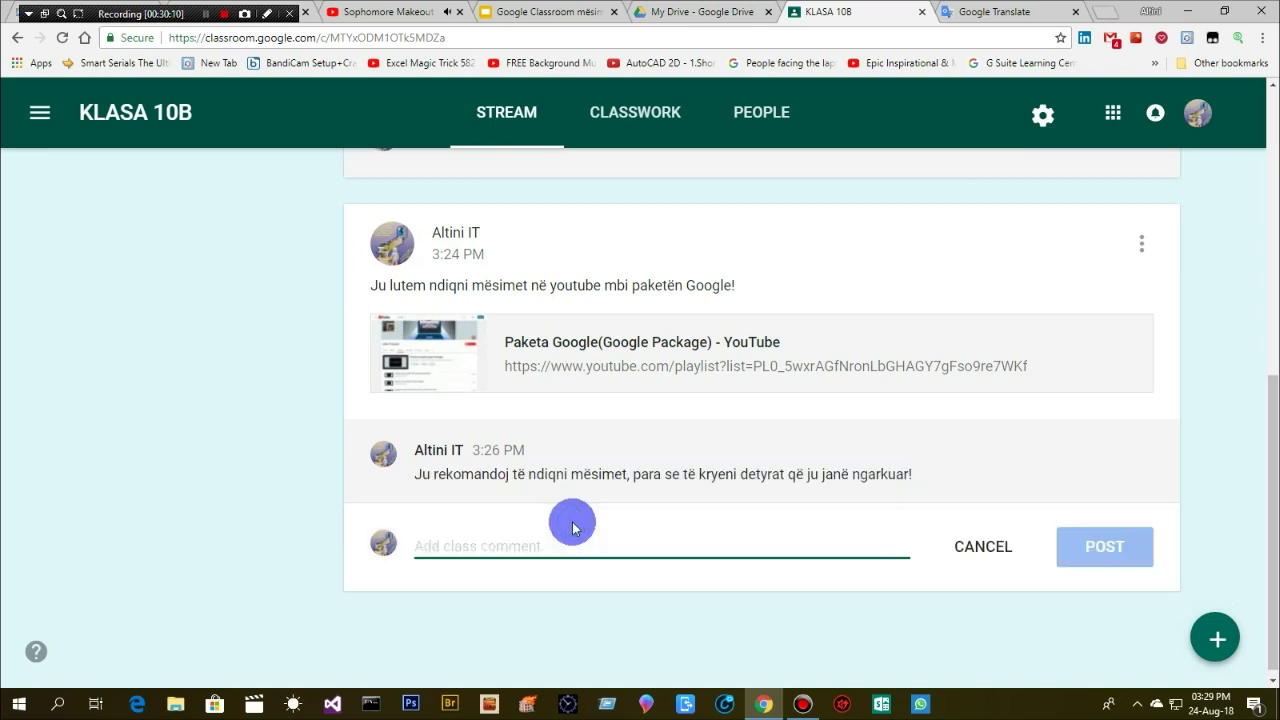
pyautogui.moveTo(428, 474); pyautogui.dragTo(683, 476)
pyautogui.moveTo(415, 474); pyautogui.dragTo(916, 508)
pyautogui.hotkey('ctrl', 'c')
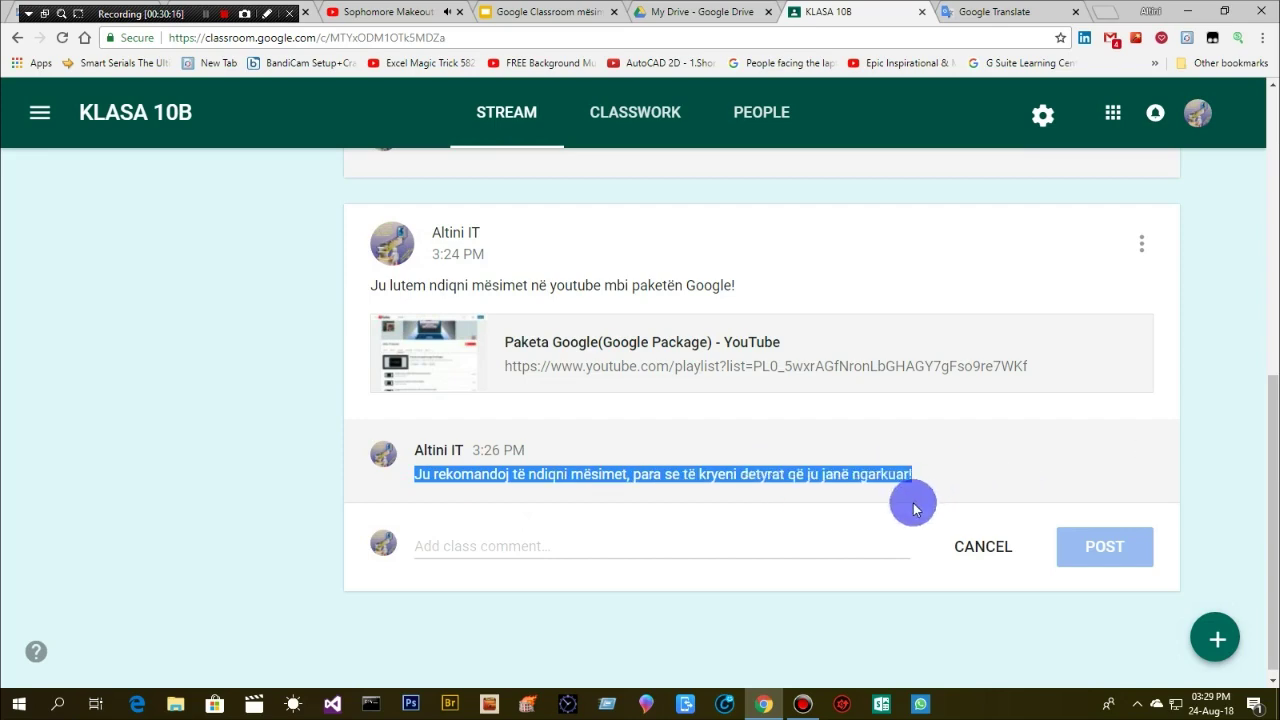
# Paste the copied text as a class comment on the C++ announcement and post it
pyautogui.moveTo(1268, 462); pyautogui.dragTo(1268, 264)
pyautogui.click(429, 549)
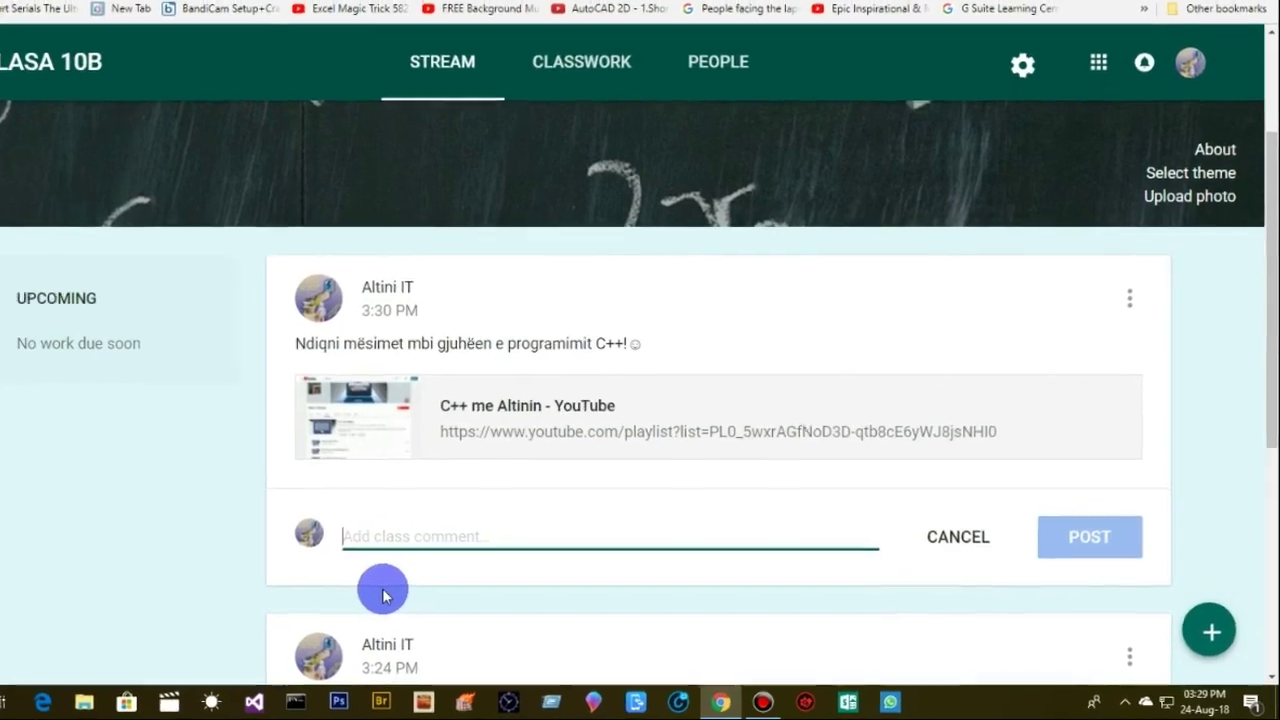
pyautogui.hotkey('ctrl', 'v')
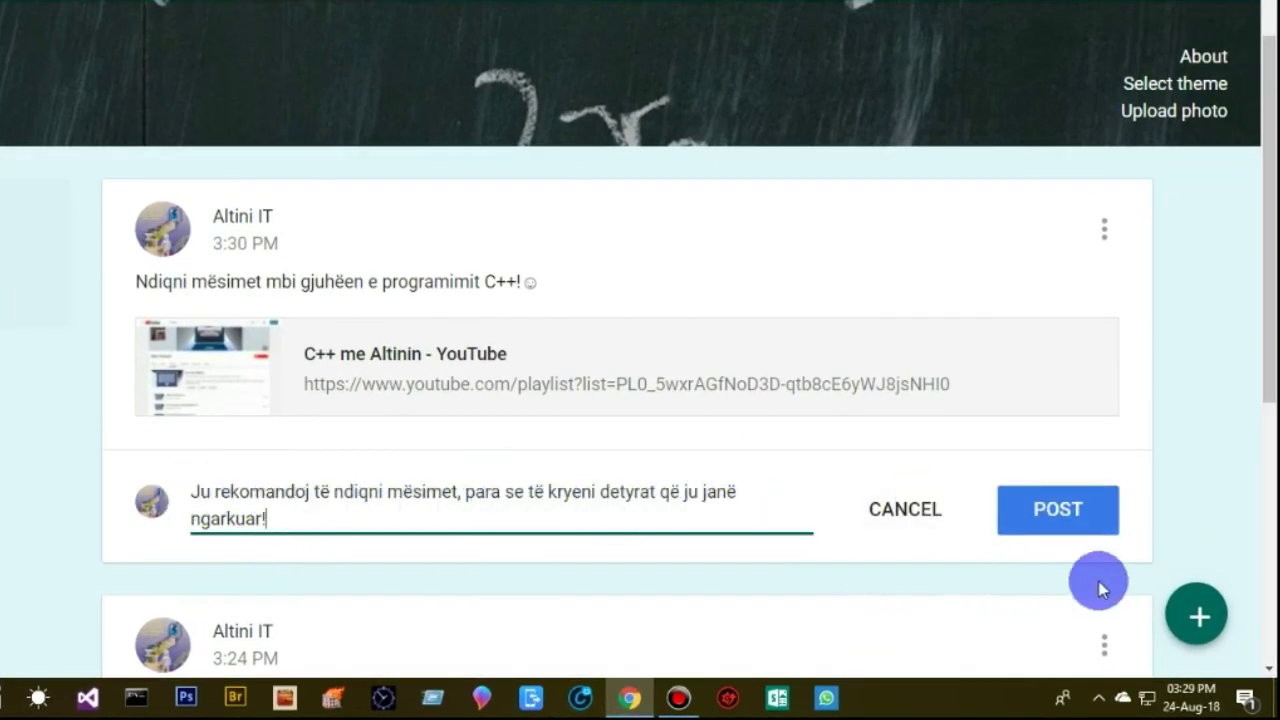
pyautogui.click(1056, 511)
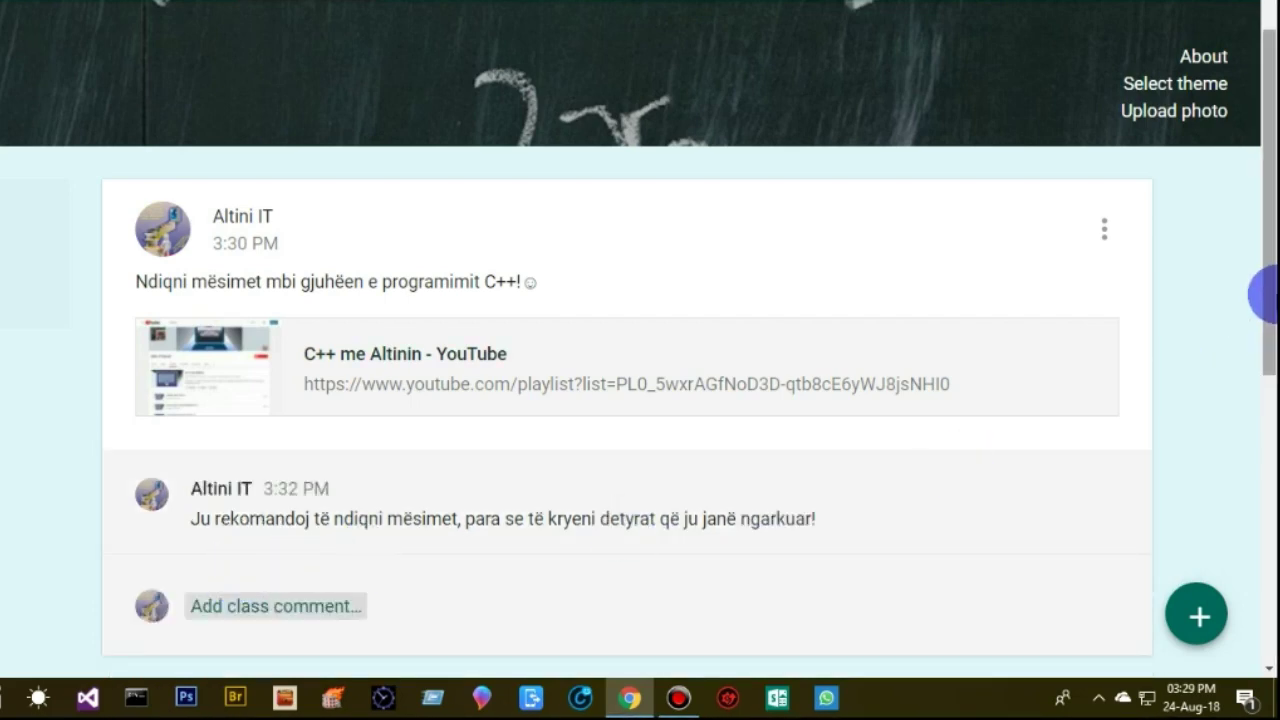
pyautogui.scroll(-1, 1265, 376)
pyautogui.moveTo(1262, 376); pyautogui.dragTo(1262, 419)
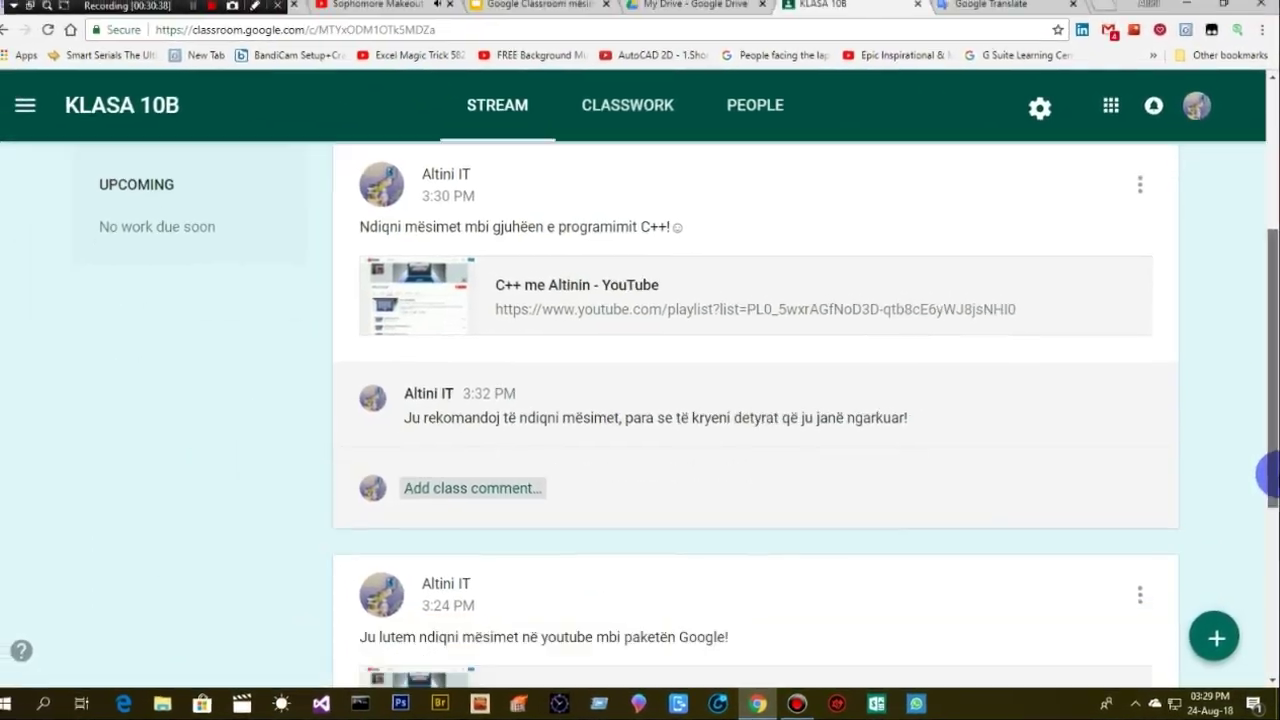
pyautogui.moveTo(1266, 474); pyautogui.dragTo(1268, 525)
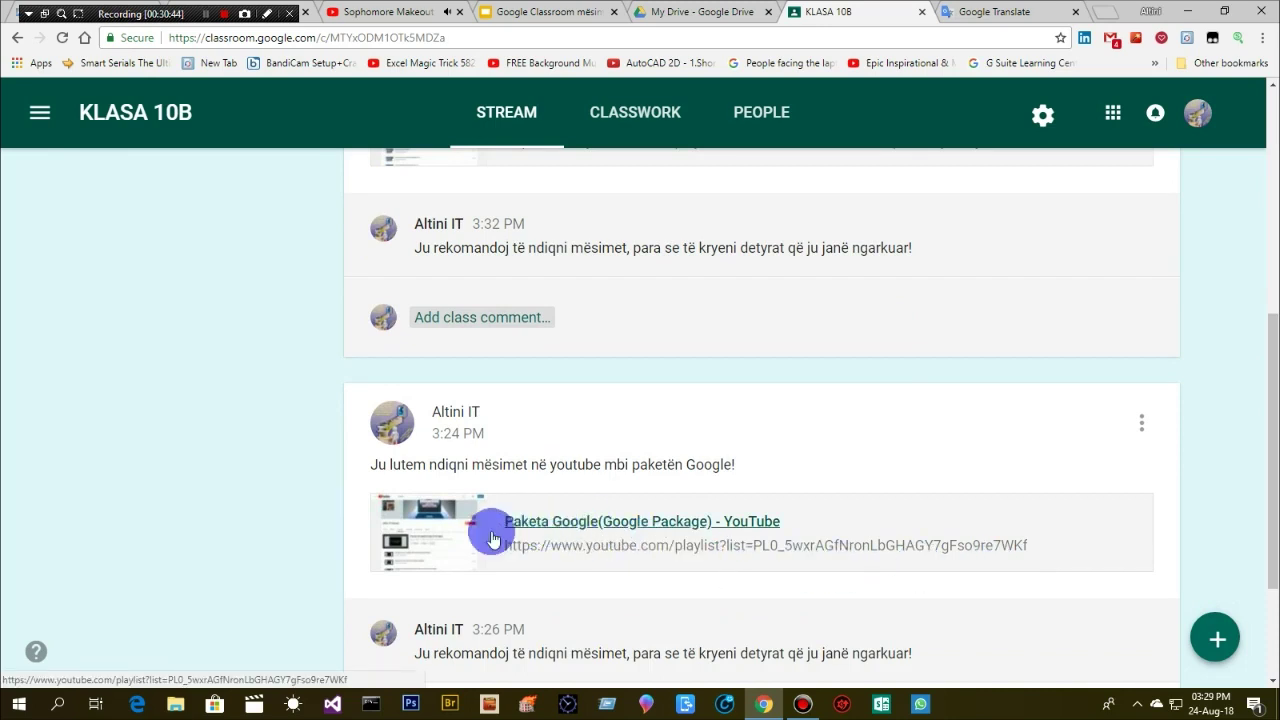
pyautogui.moveTo(1268, 455); pyautogui.dragTo(1268, 259)
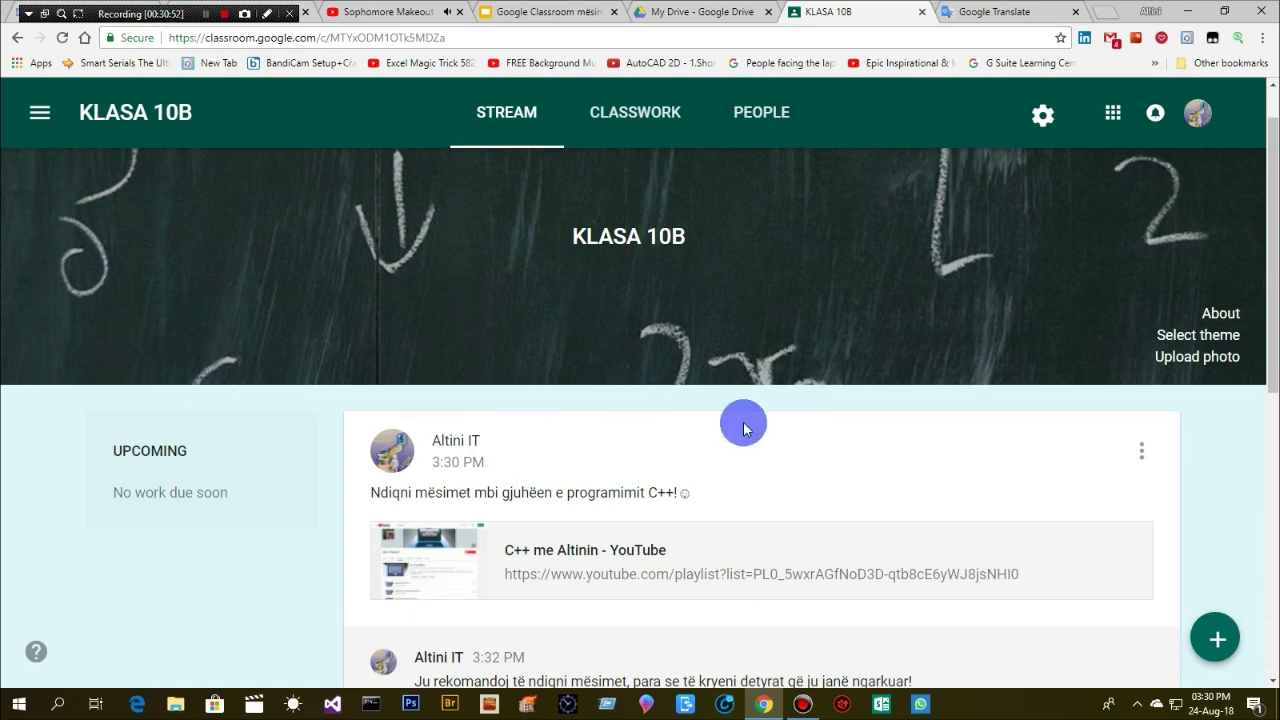
pyautogui.moveTo(1270, 330); pyautogui.dragTo(1270, 162)
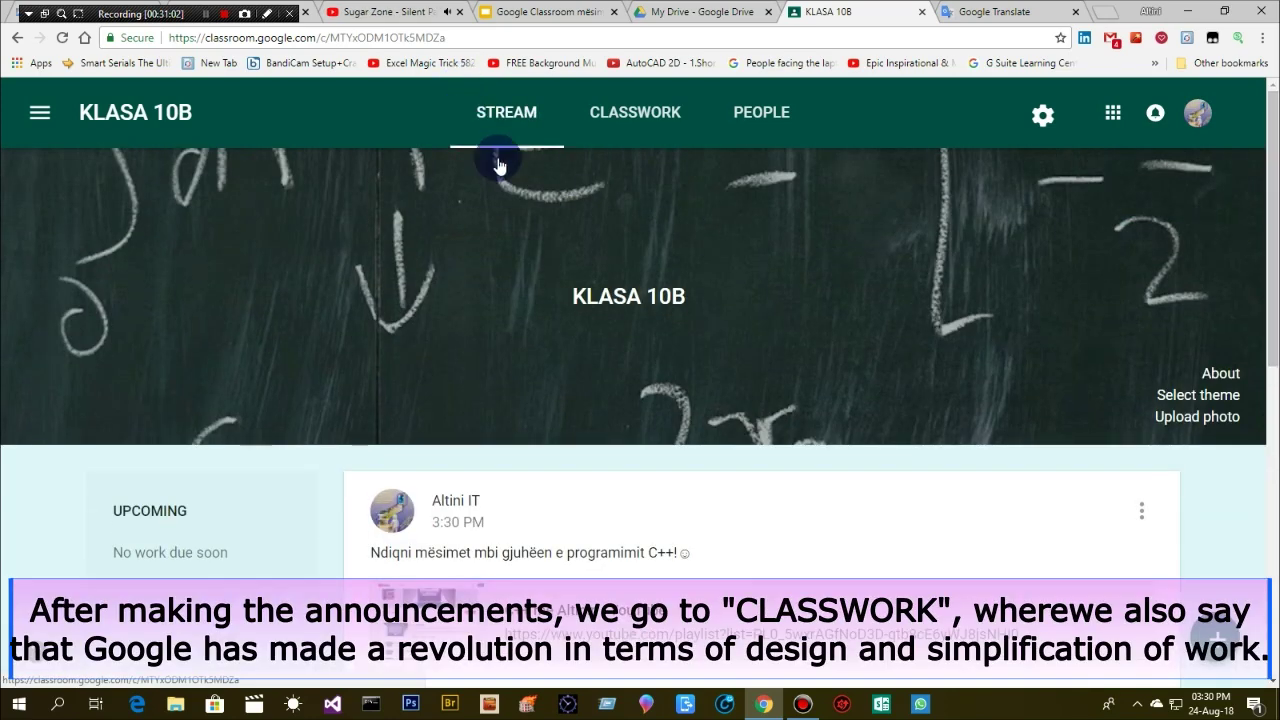
# Open the Classwork page of KLASA 10B and add a topic named "Paketa Google"
pyautogui.click(632, 118)
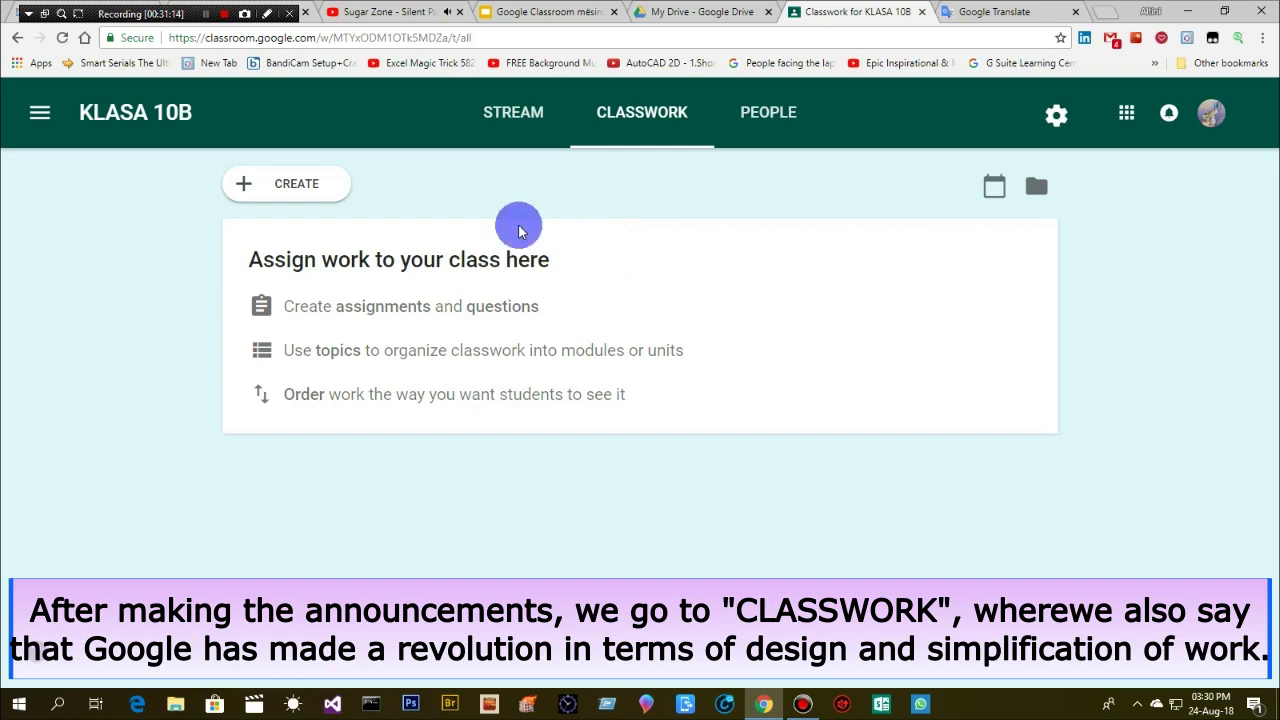
pyautogui.click(281, 193)
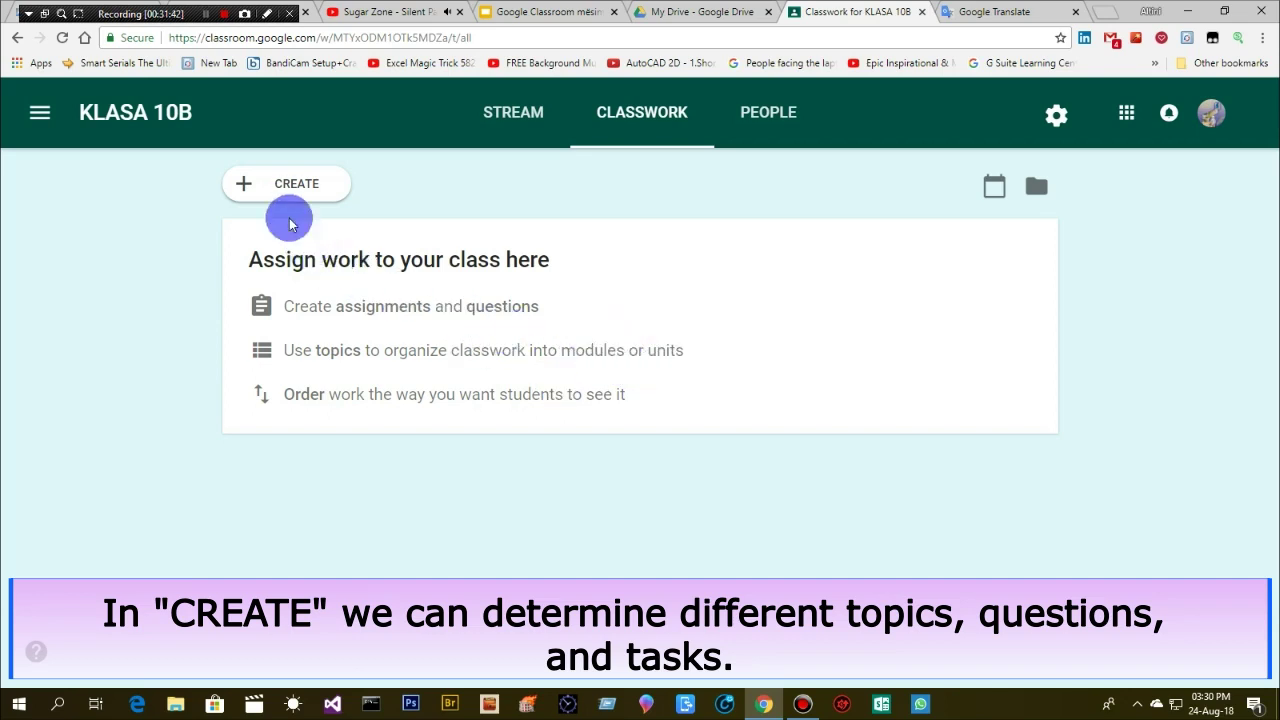
pyautogui.click(246, 186)
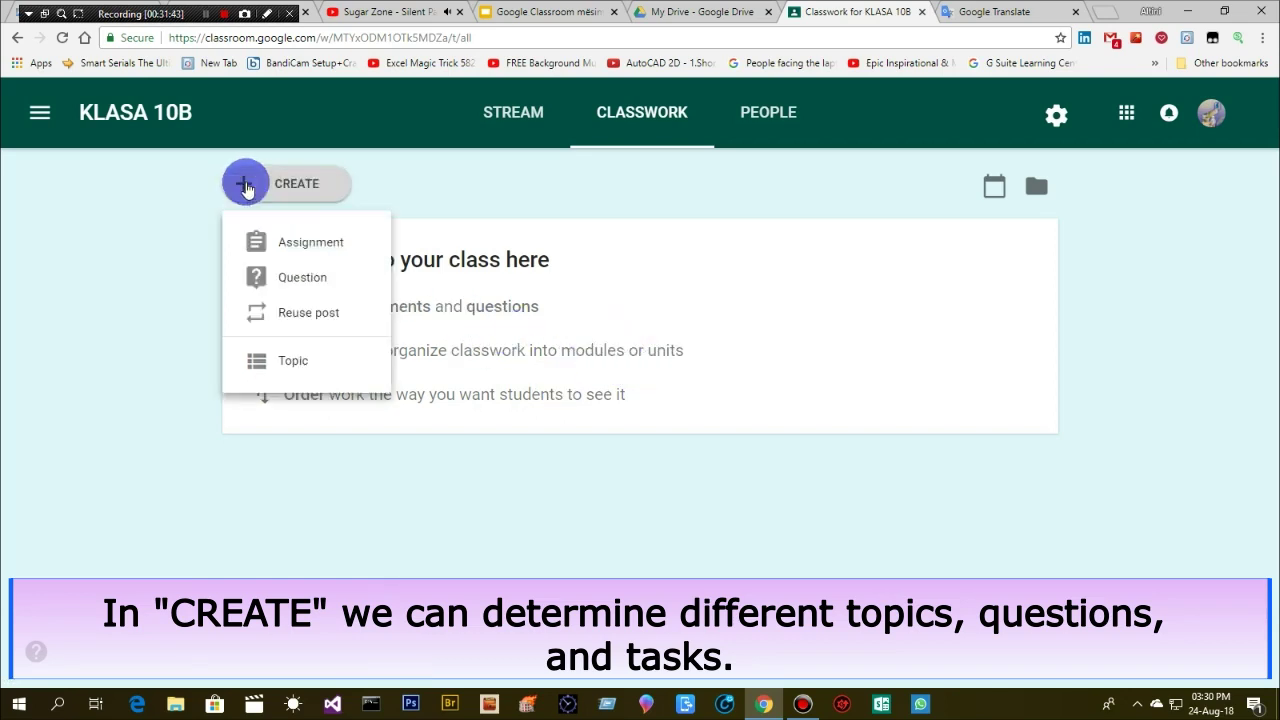
pyautogui.click(282, 362)
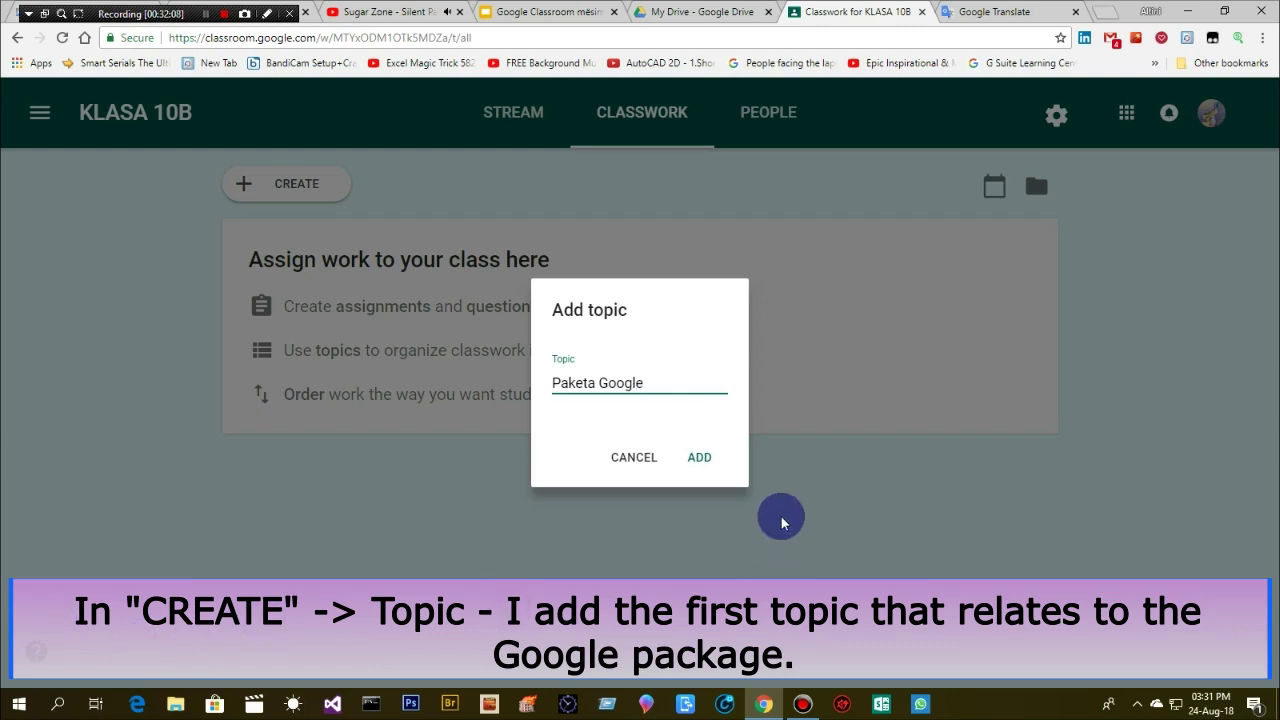
pyautogui.click(690, 470)
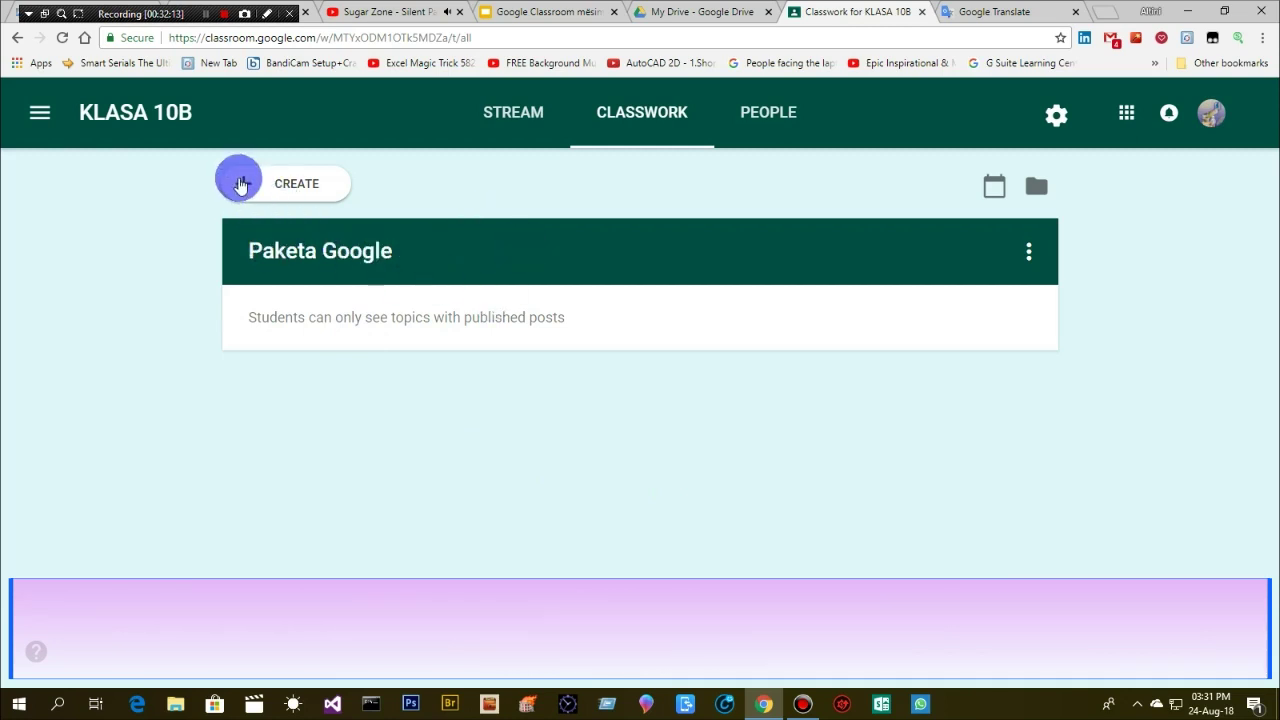
# Add a second classwork topic named "C++" and dismiss the reordering tip
pyautogui.click(245, 190)
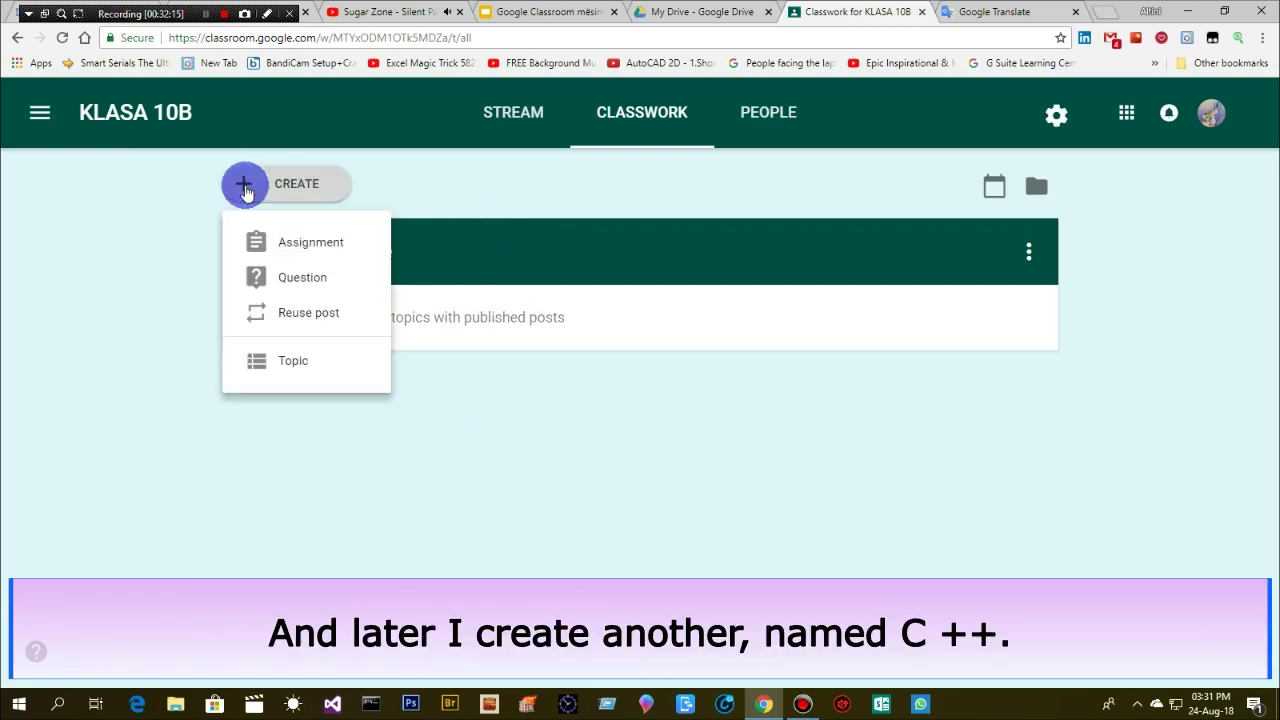
pyautogui.click(294, 360)
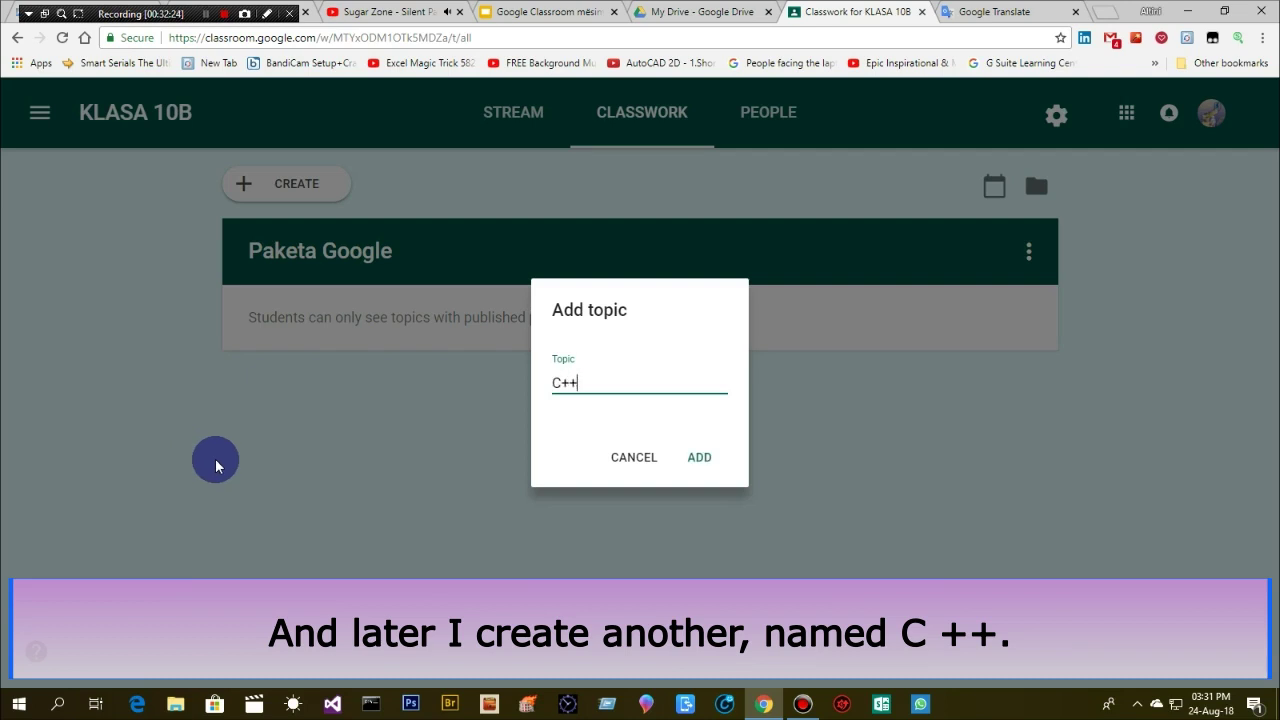
pyautogui.click(699, 457)
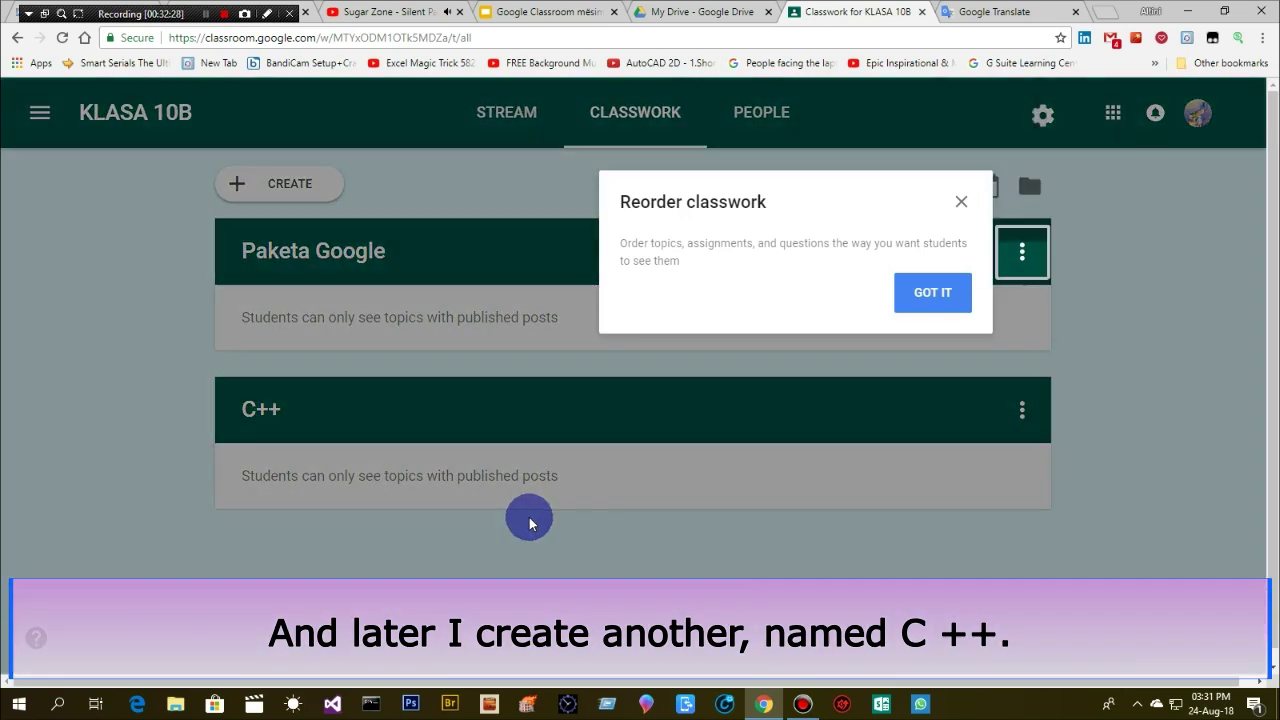
pyautogui.click(940, 292)
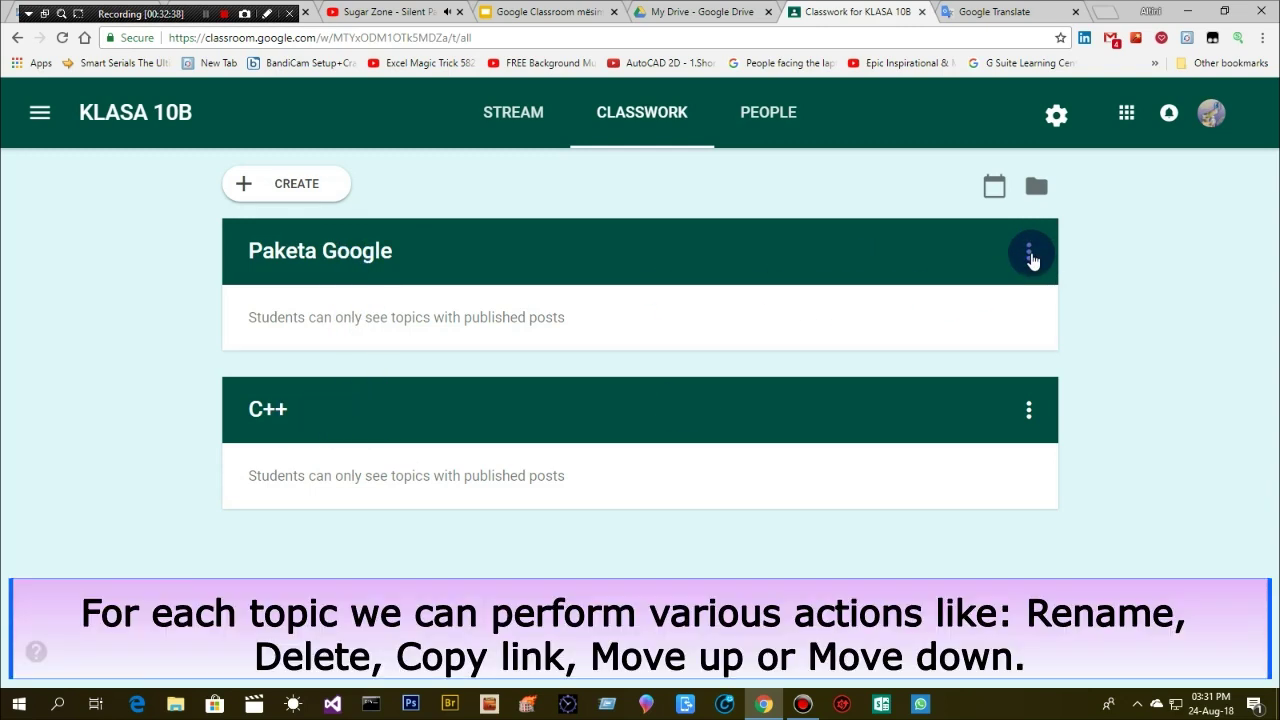
# Examine the actions available for the Paketa Google topic and close the list without choosing any
pyautogui.click(1029, 253)
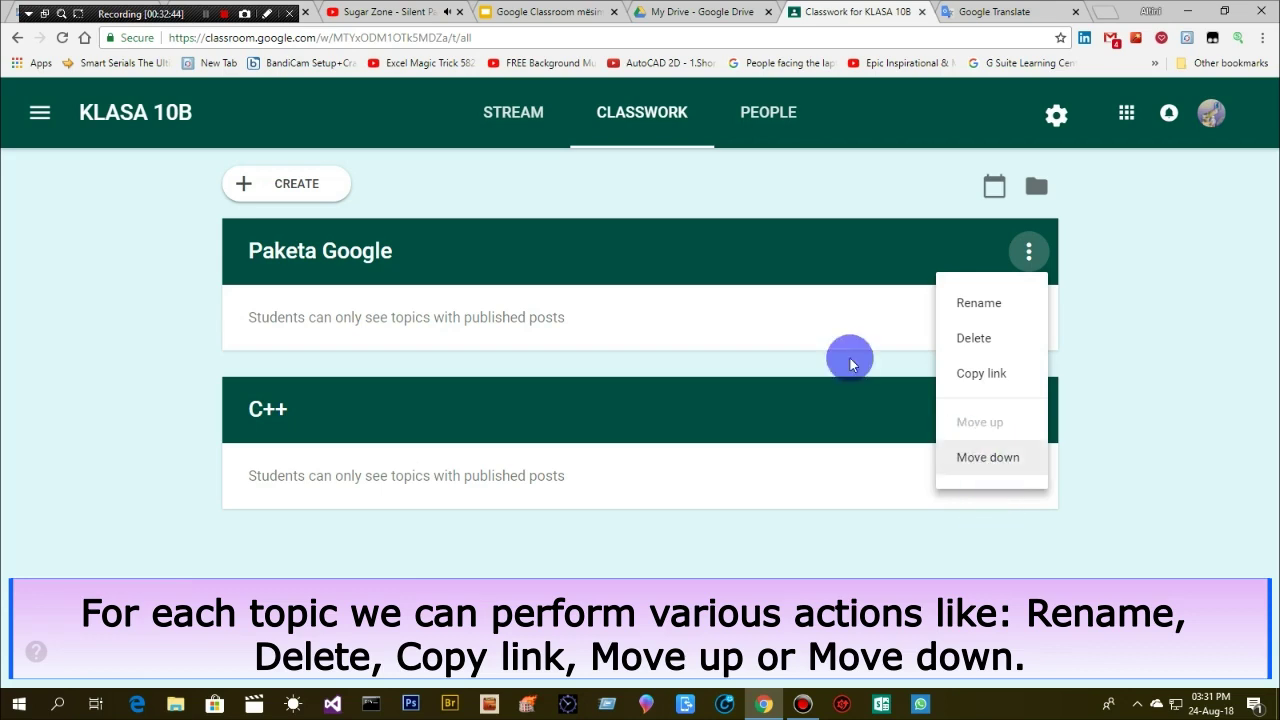
pyautogui.click(630, 582)
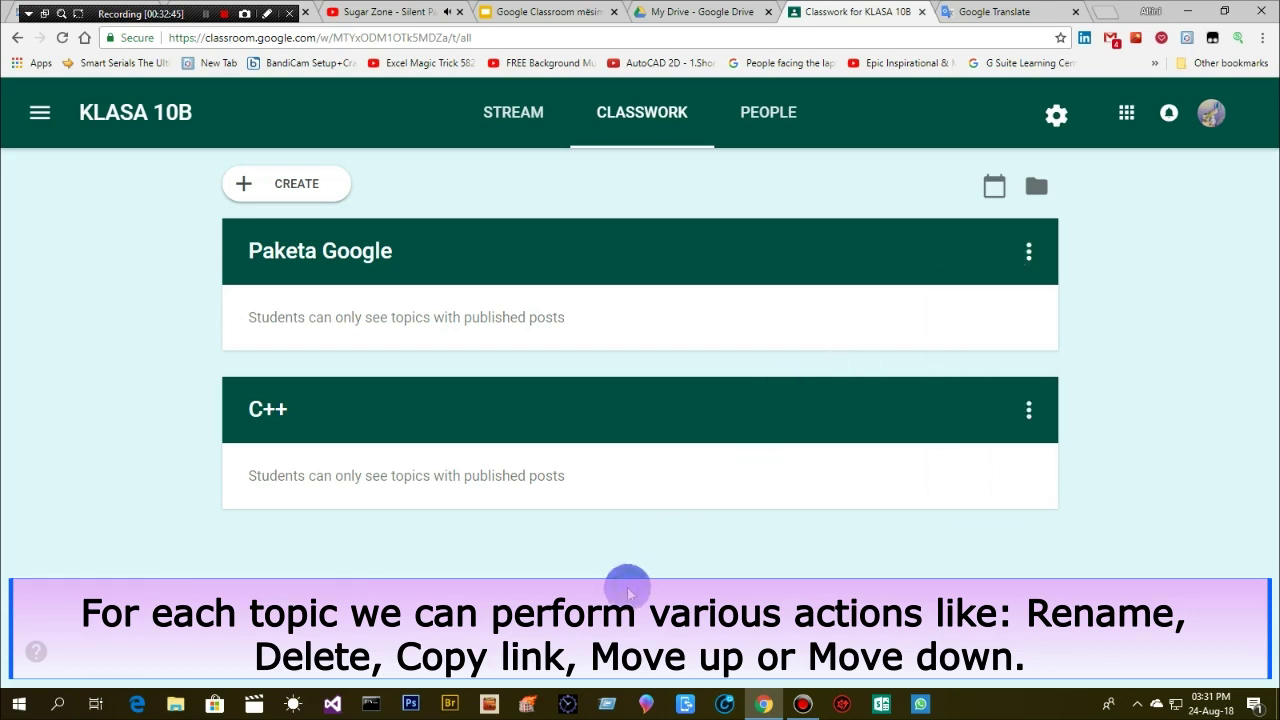
# Start a new classwork question for KLASA 10B and enter "trgoni 7 aplikacione" as the question text
pyautogui.click(280, 188)
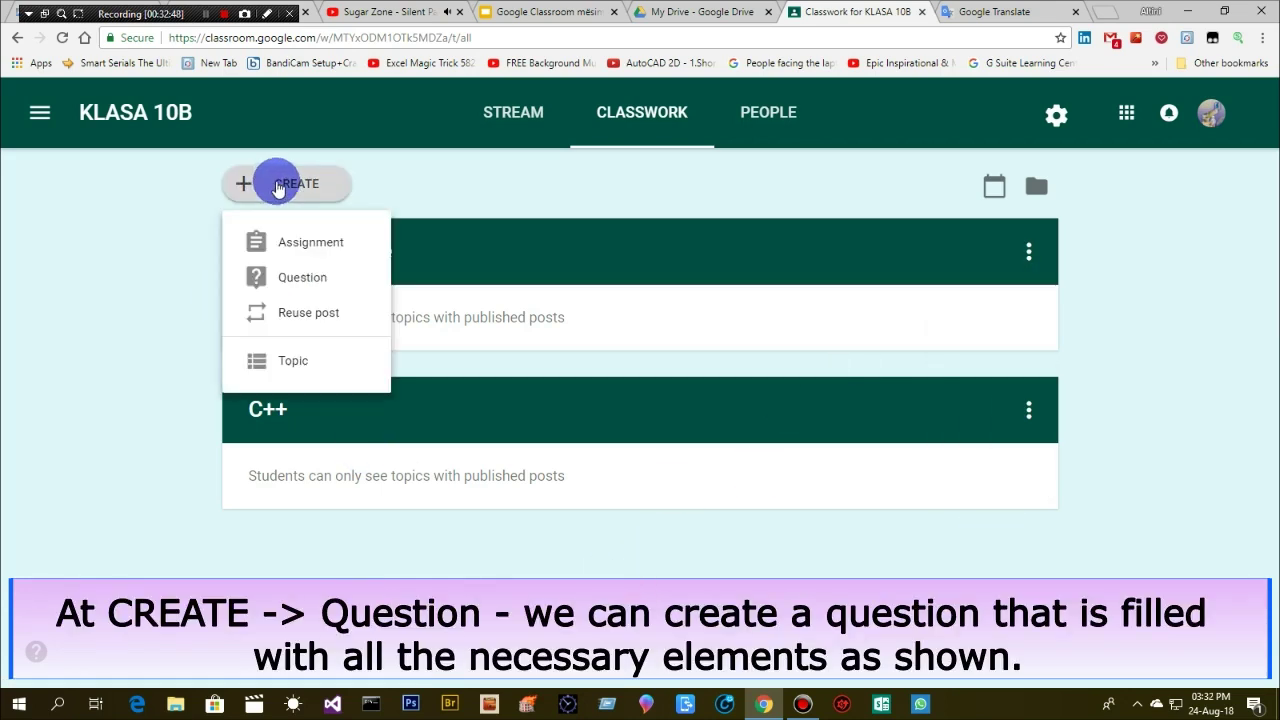
pyautogui.click(300, 284)
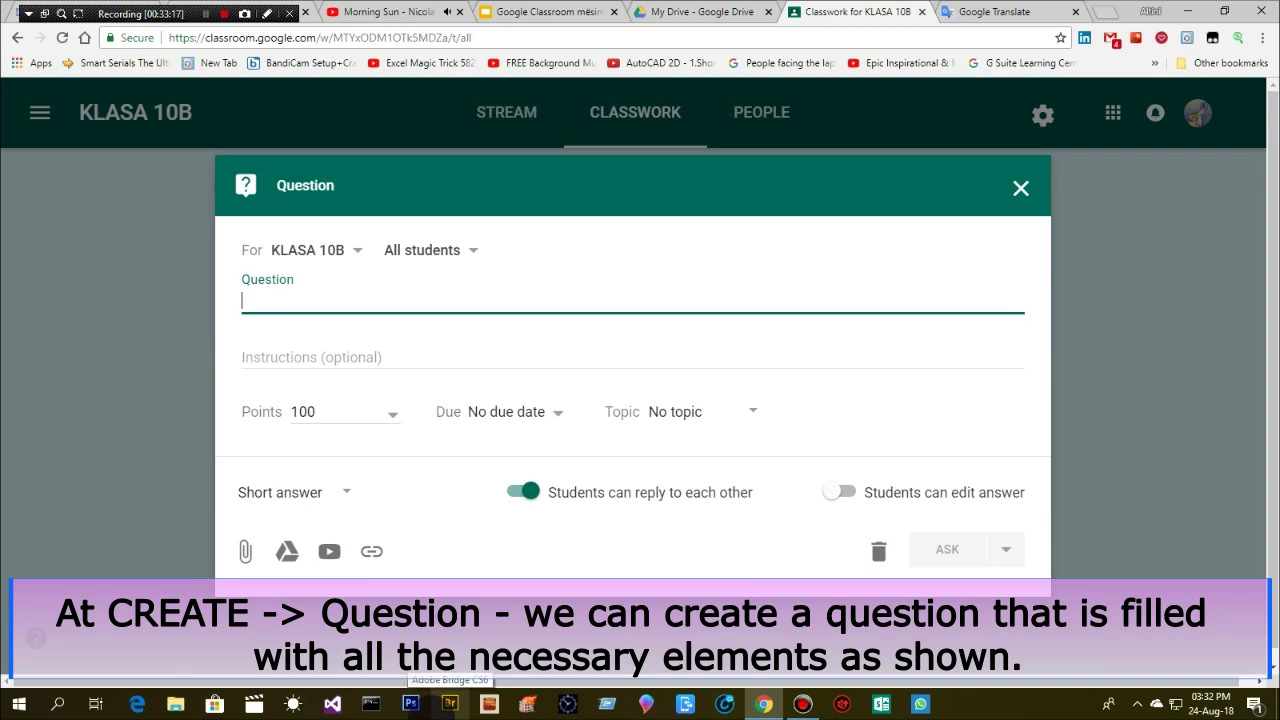
pyautogui.write('?')
pyautogui.press('BackSpace')
pyautogui.write('tr')
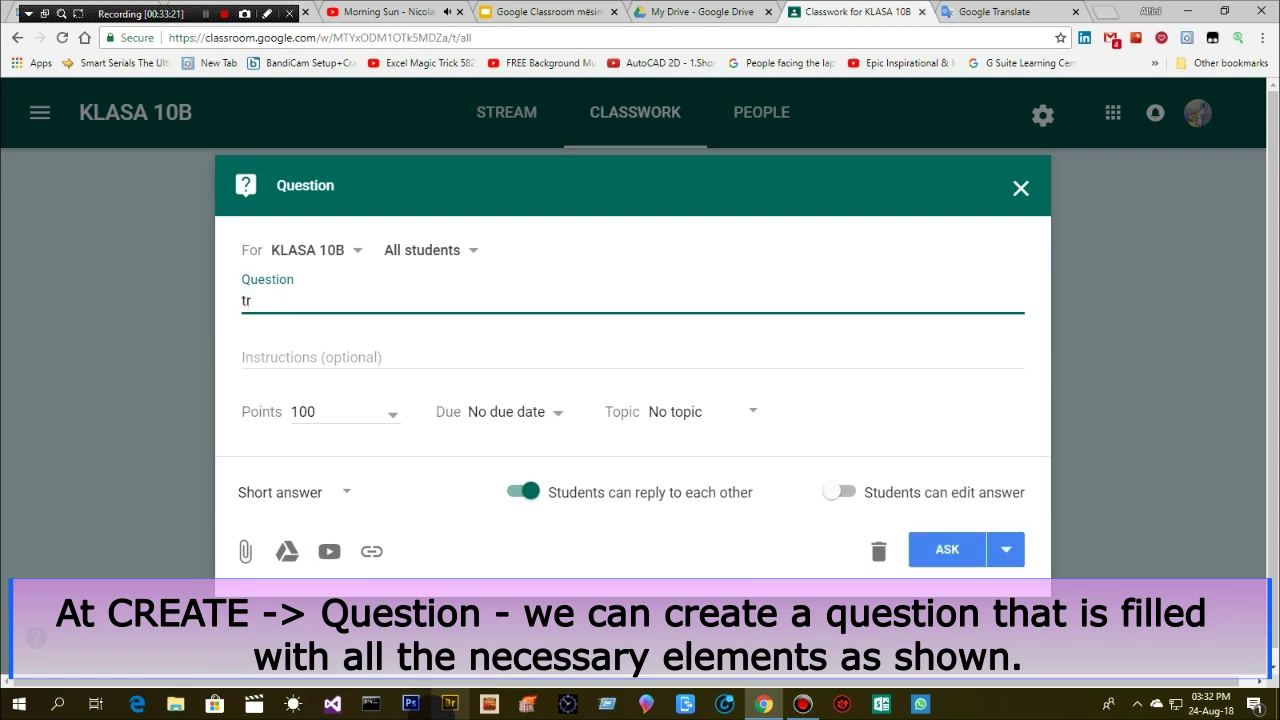
pyautogui.write('goni di')
pyautogui.write('sa apli')
pyautogui.write('7 aplika')
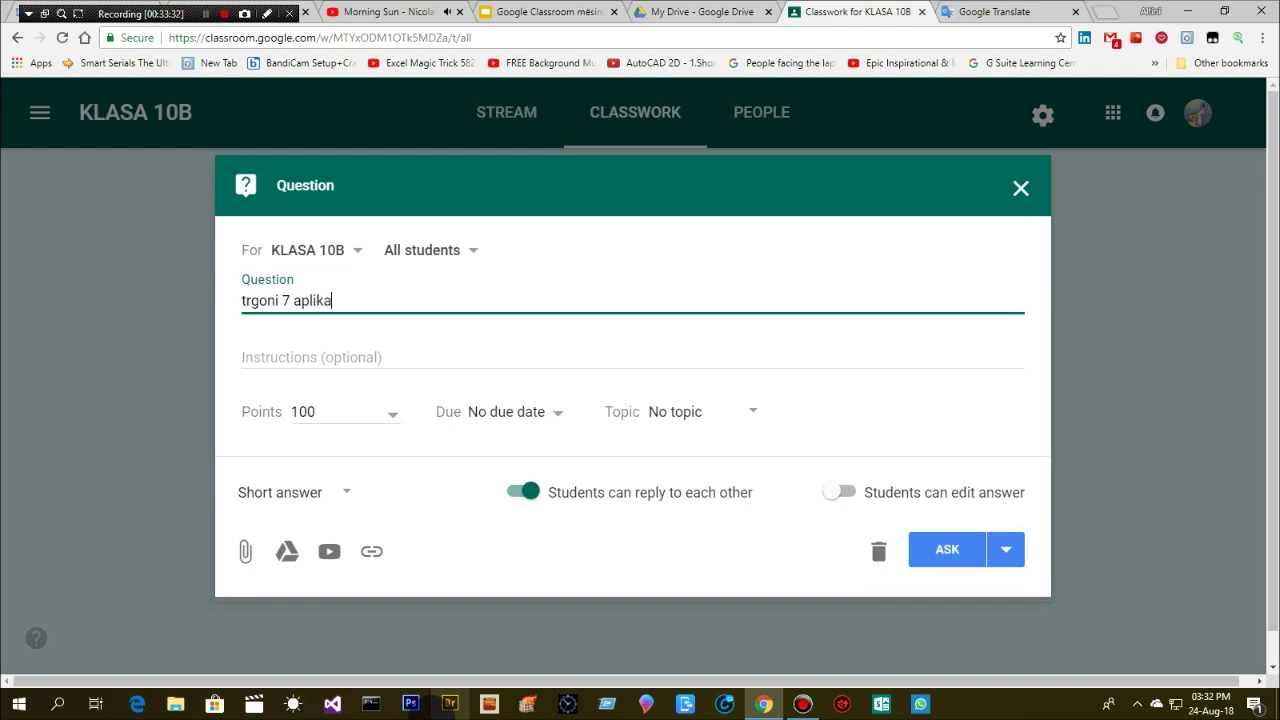
pyautogui.write('cinoe')
pyautogui.press('BackSpace')
pyautogui.press('BackSpace')
pyautogui.write('one')
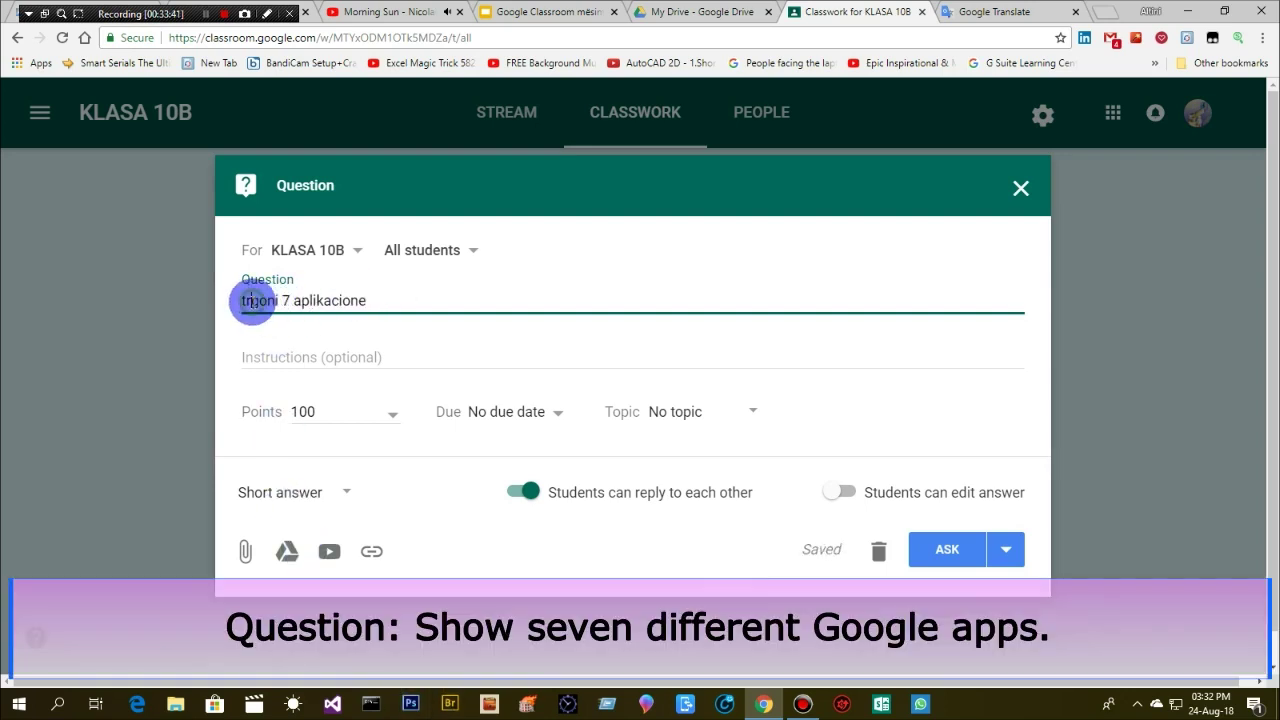
# Correct the first word of the question to "Tregoni" with a capital T
pyautogui.click(245, 301)
pyautogui.write('e')
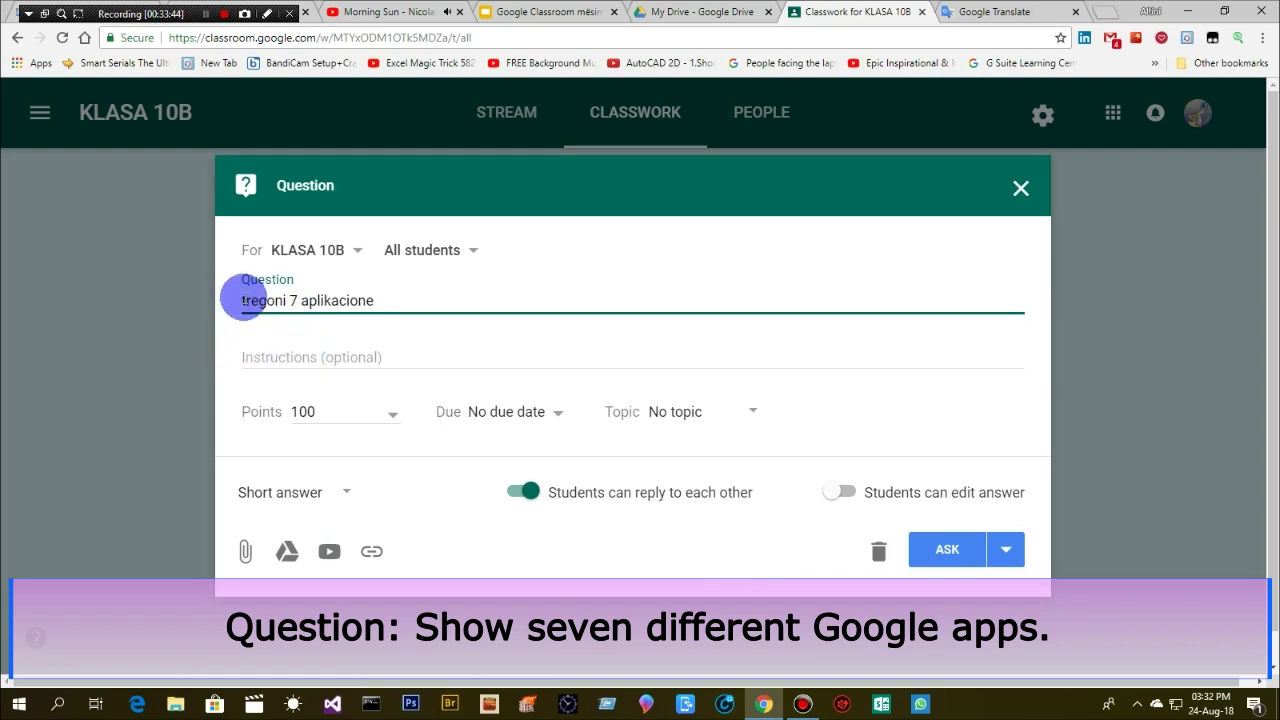
pyautogui.press('BackSpace')
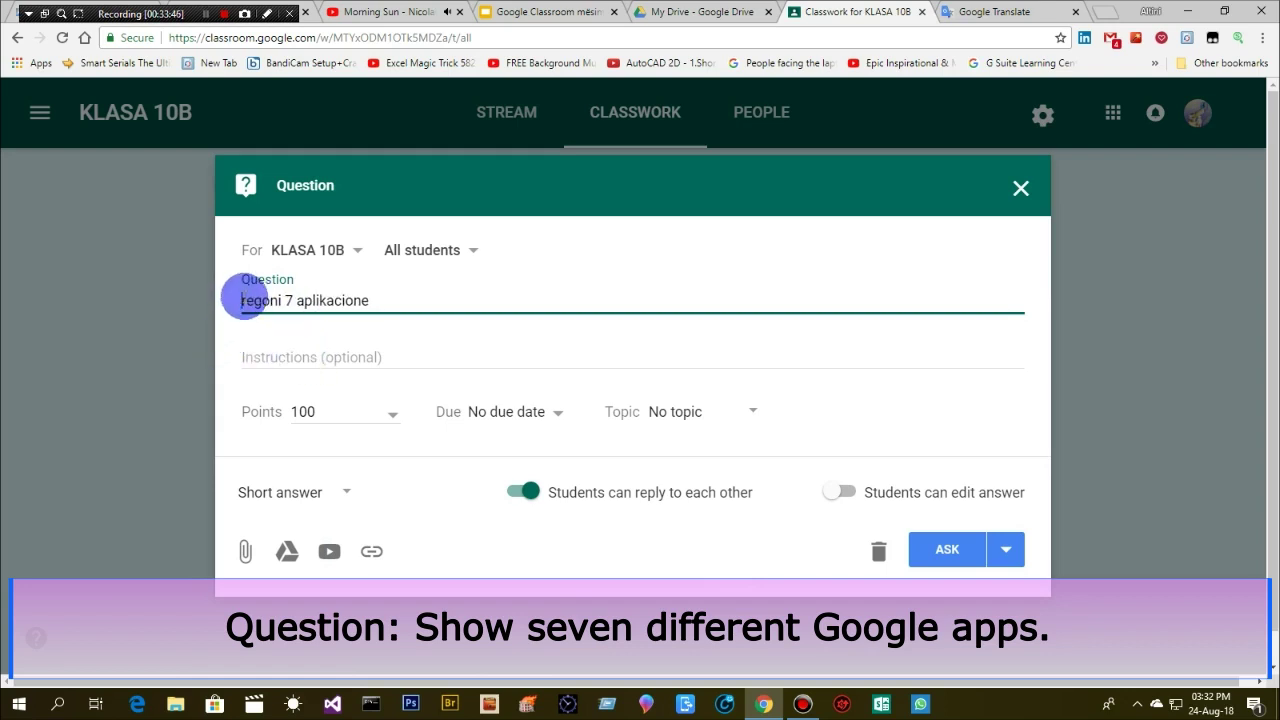
pyautogui.write('T')
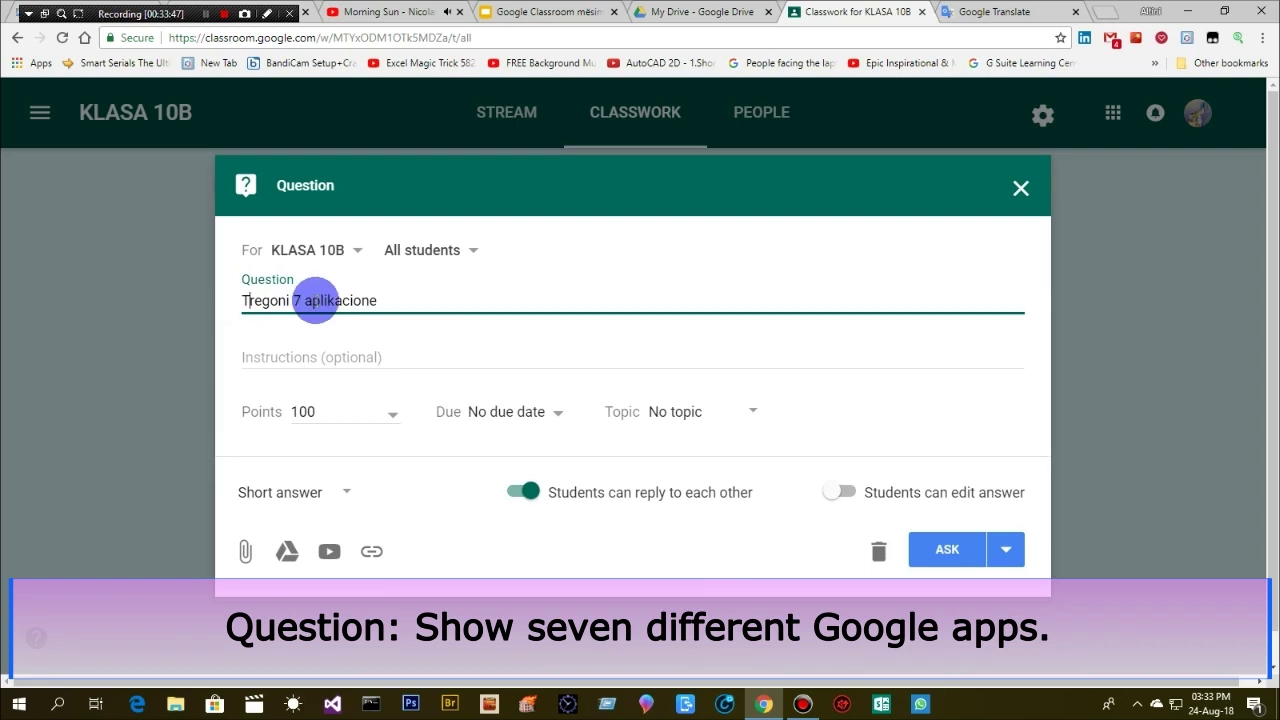
# Complete the question text so it reads "Tregoni 7 aplikacione(apps) të ndryshme të paketës Google."
pyautogui.click(396, 304)
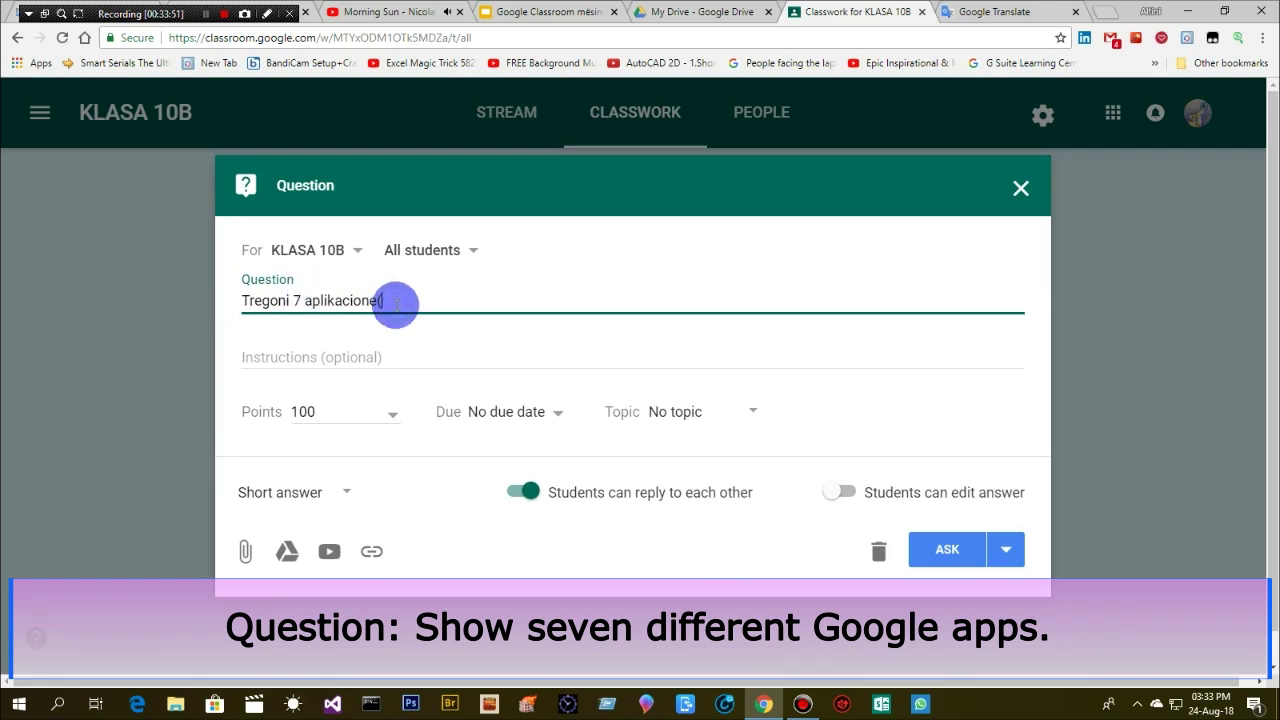
pyautogui.write('(apps) t ndryshme')
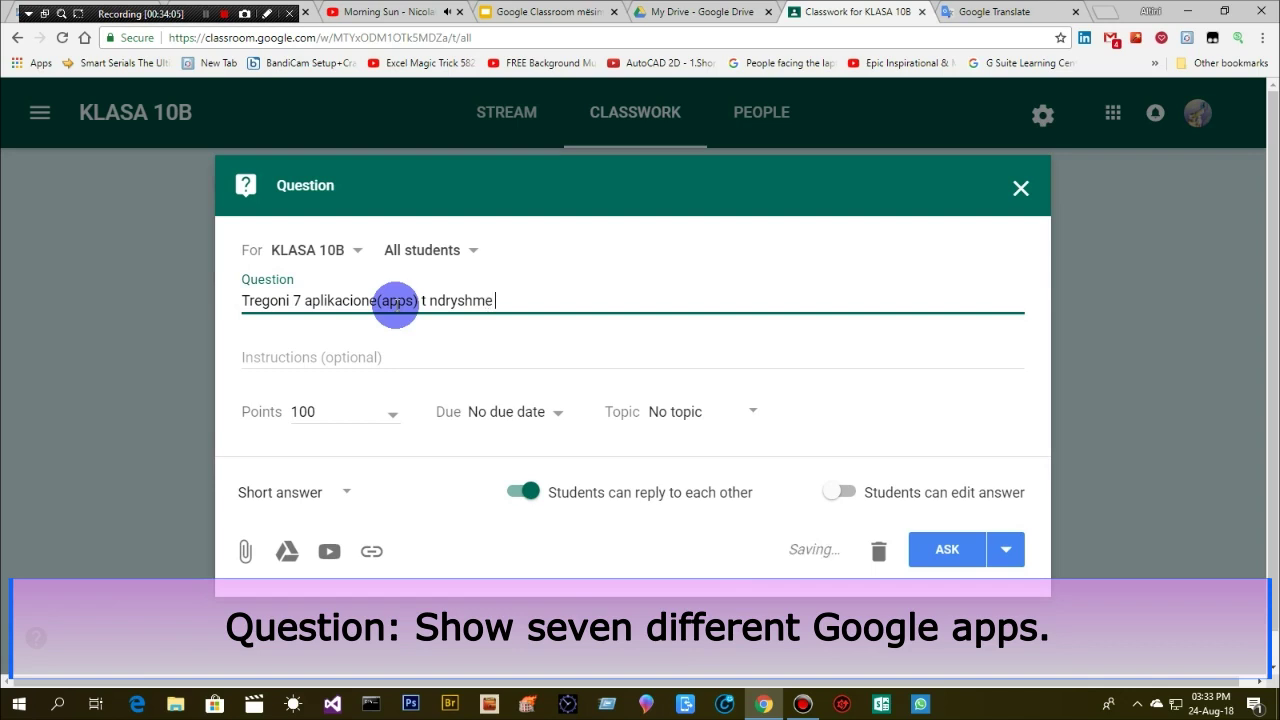
pyautogui.click(429, 300)
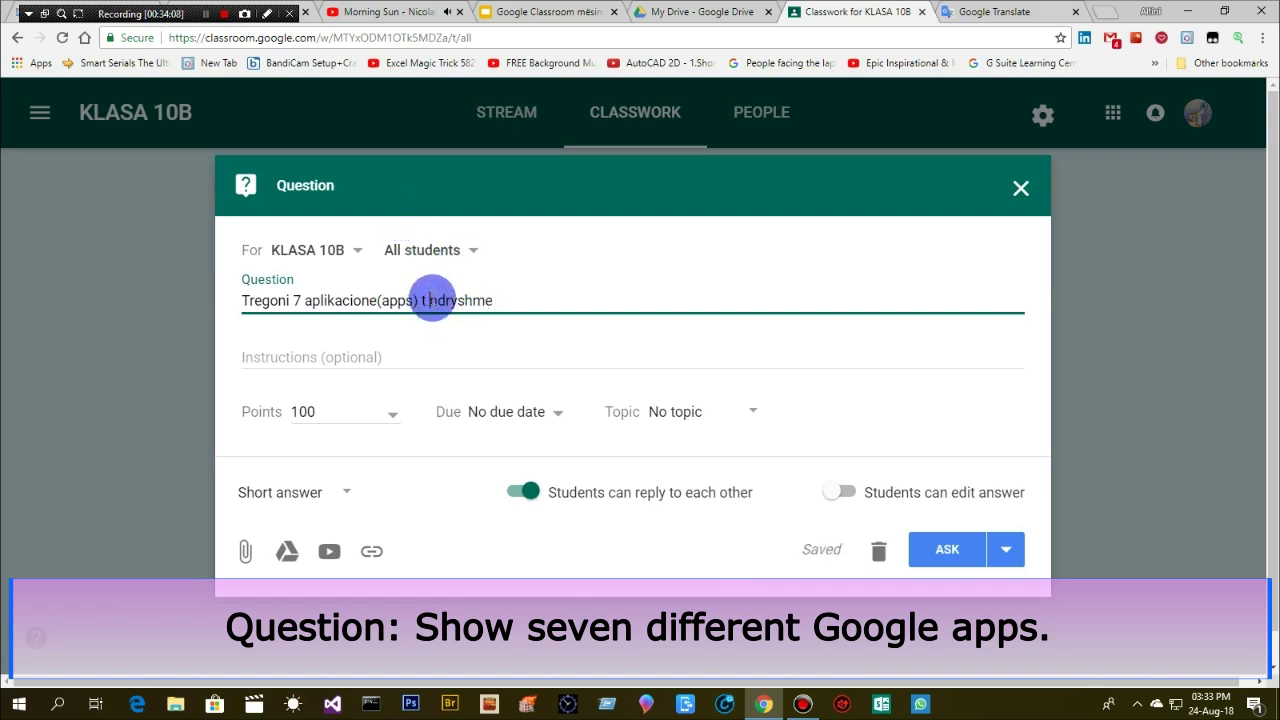
pyautogui.press('BackSpace')
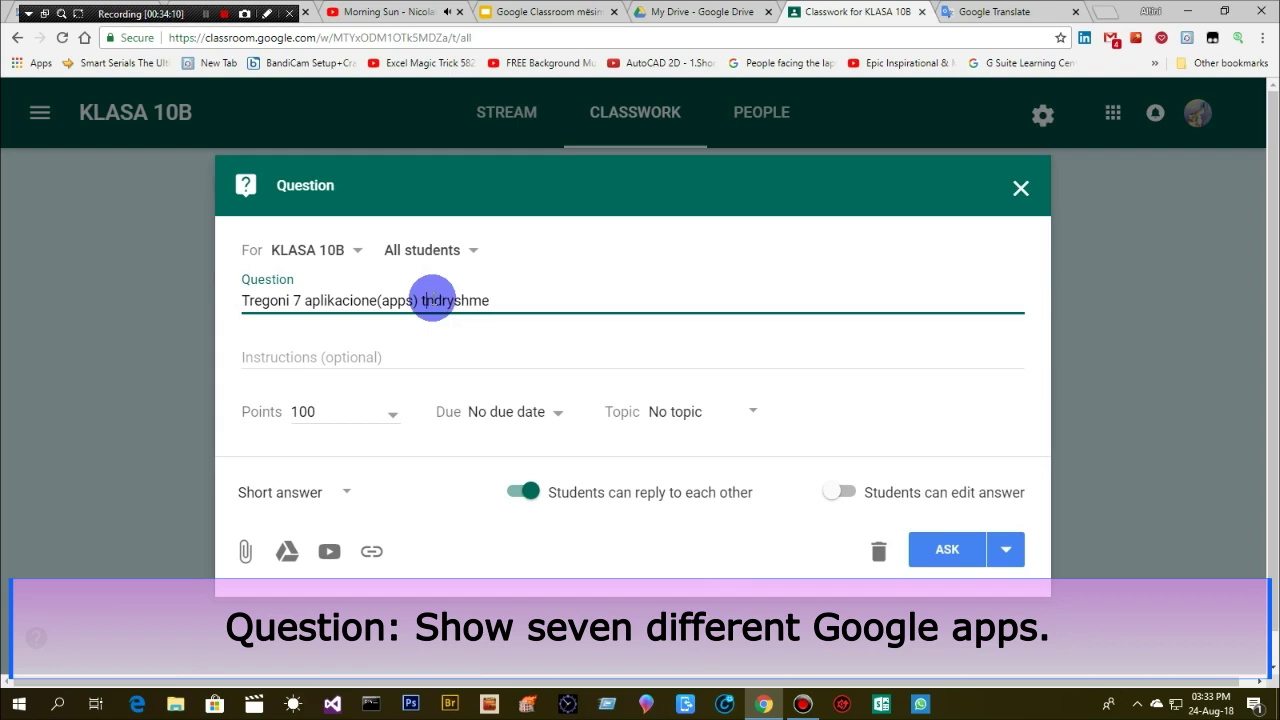
pyautogui.write('ë')
pyautogui.click(500, 300)
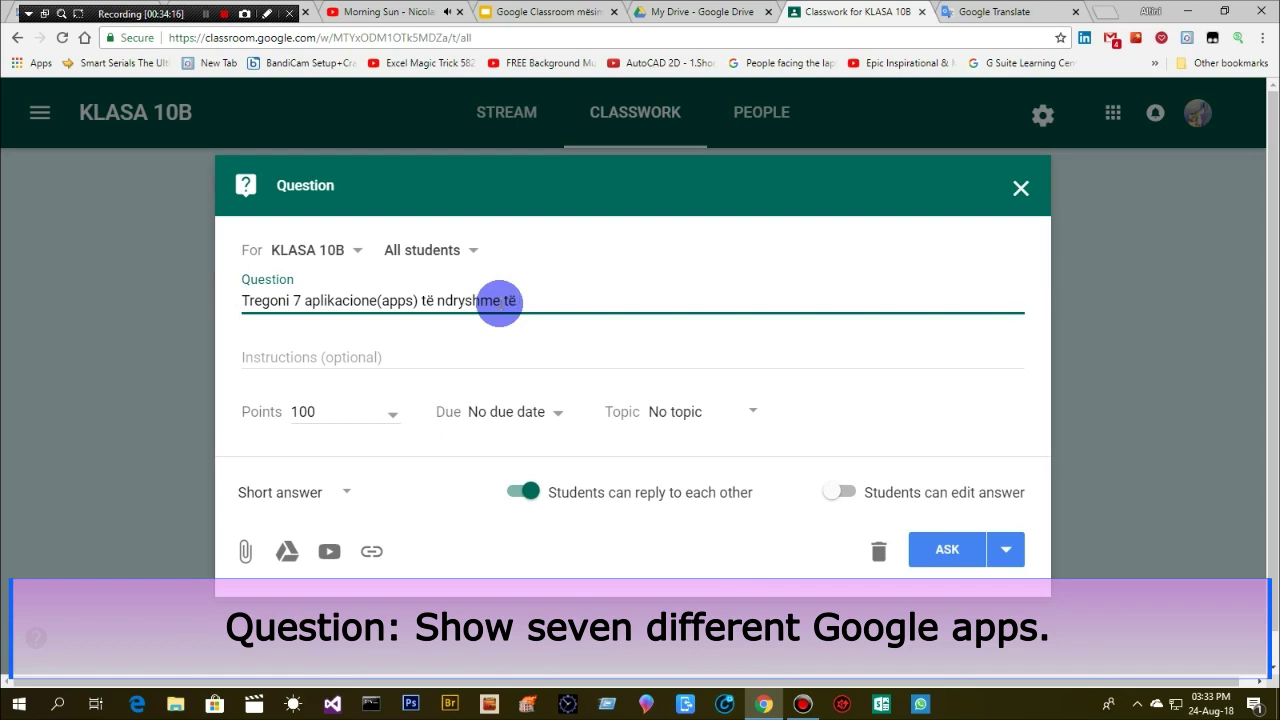
pyautogui.write('të paketës Google')
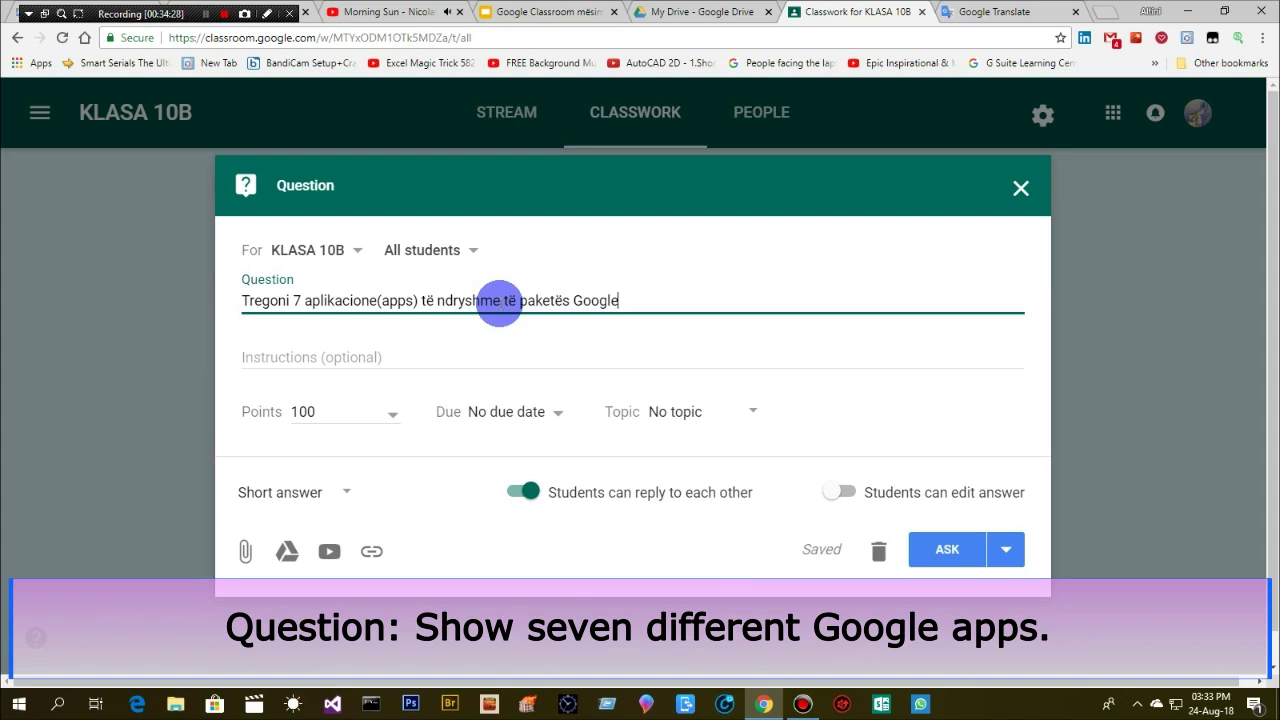
pyautogui.write('.')
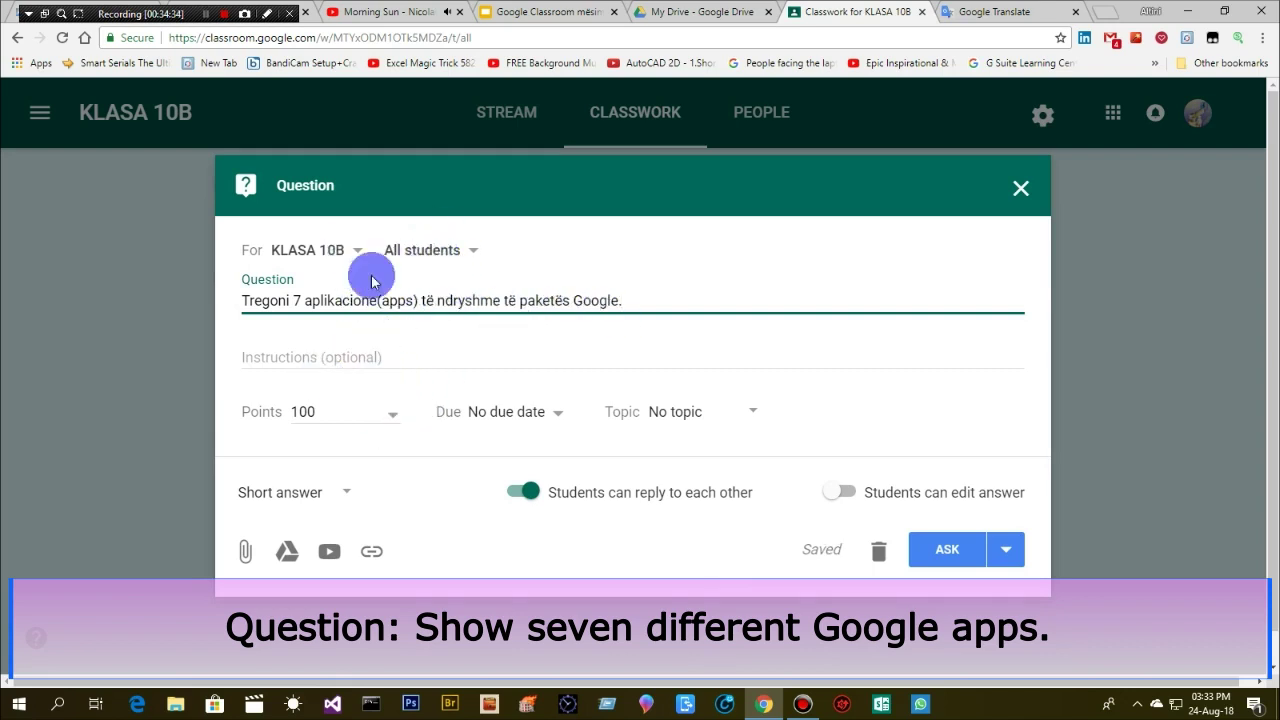
# Set the question's points to 10 and assign it to the topic Paketa Google
pyautogui.click(393, 419)
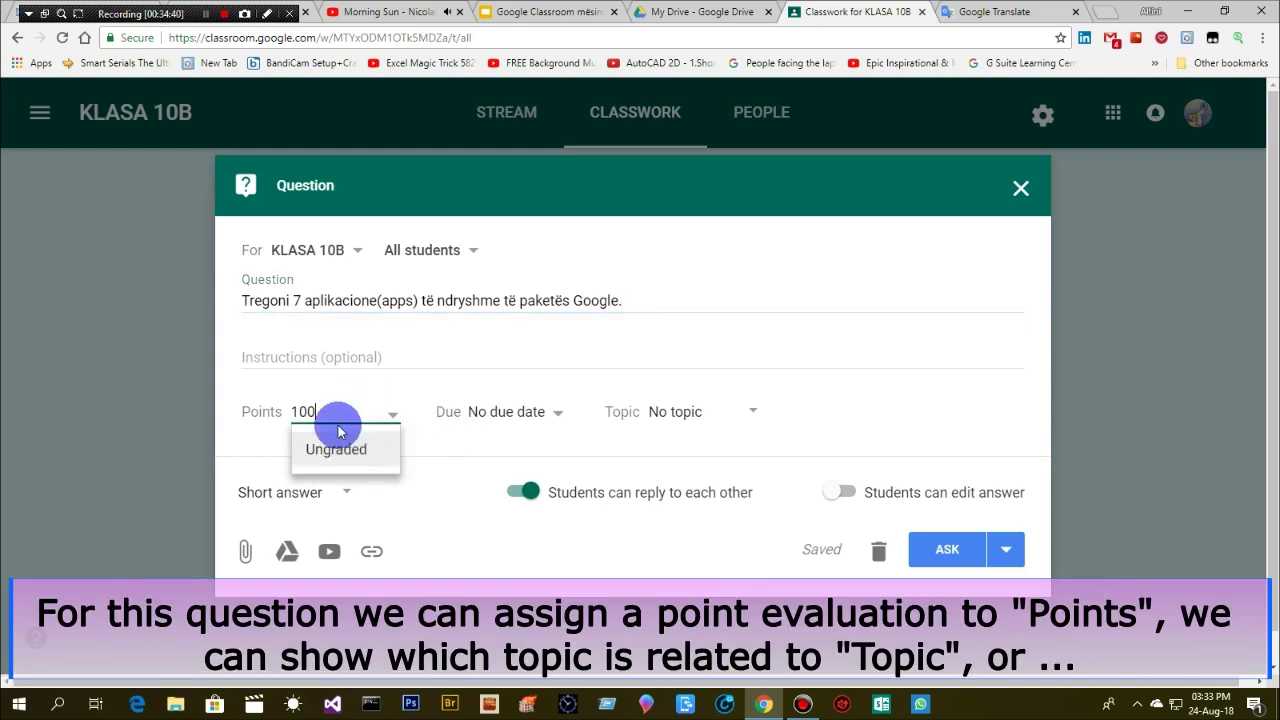
pyautogui.press('BackSpace')
pyautogui.press('BackSpace')
pyautogui.press('BackSpace')
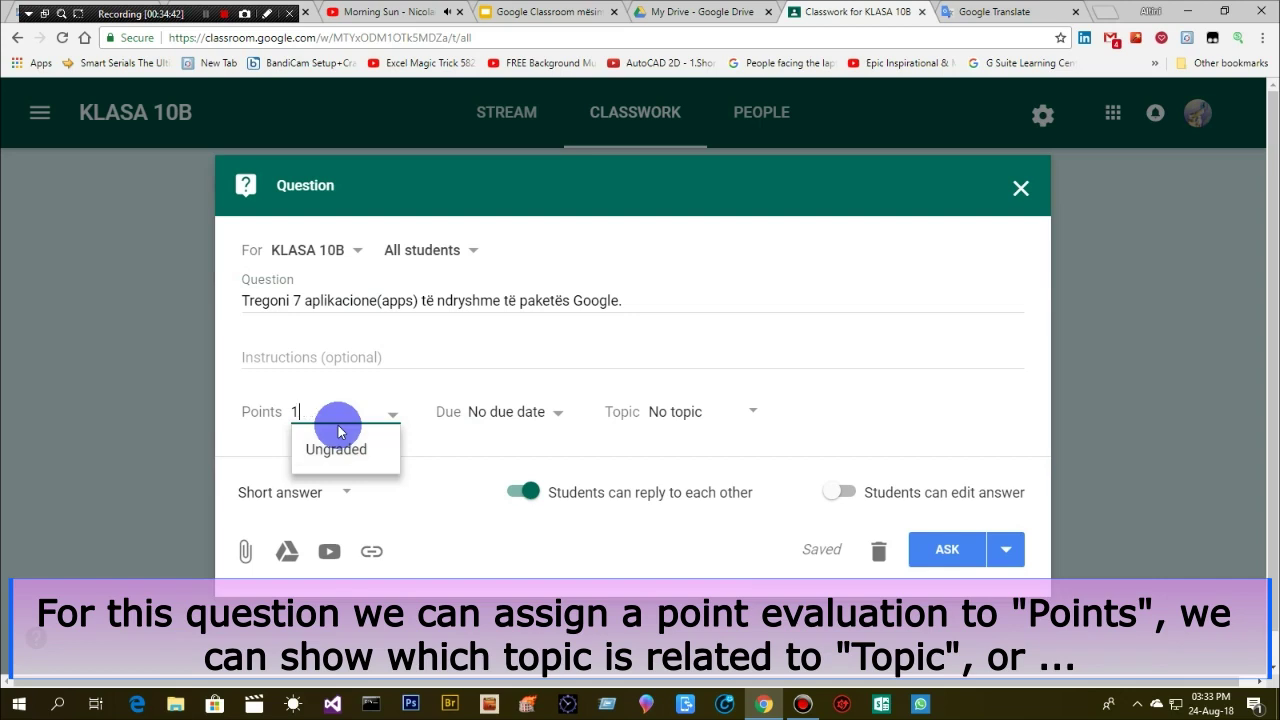
pyautogui.write('10')
pyautogui.click(488, 361)
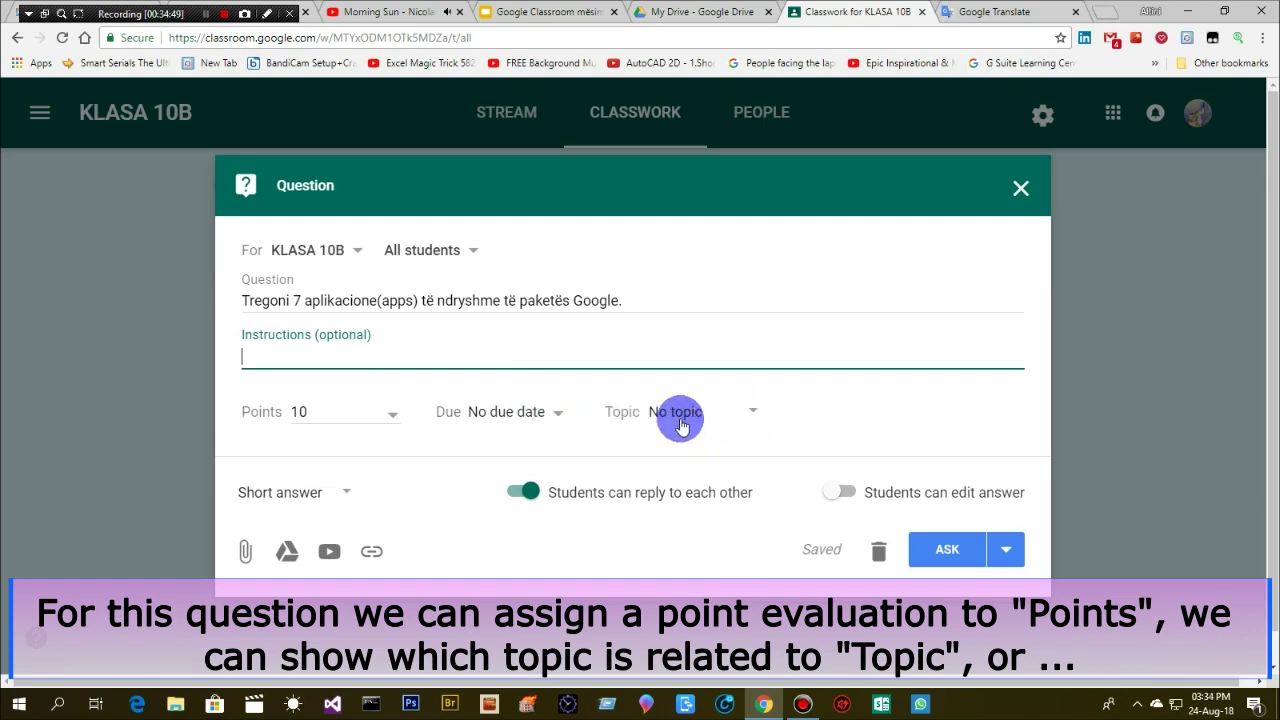
pyautogui.click(757, 417)
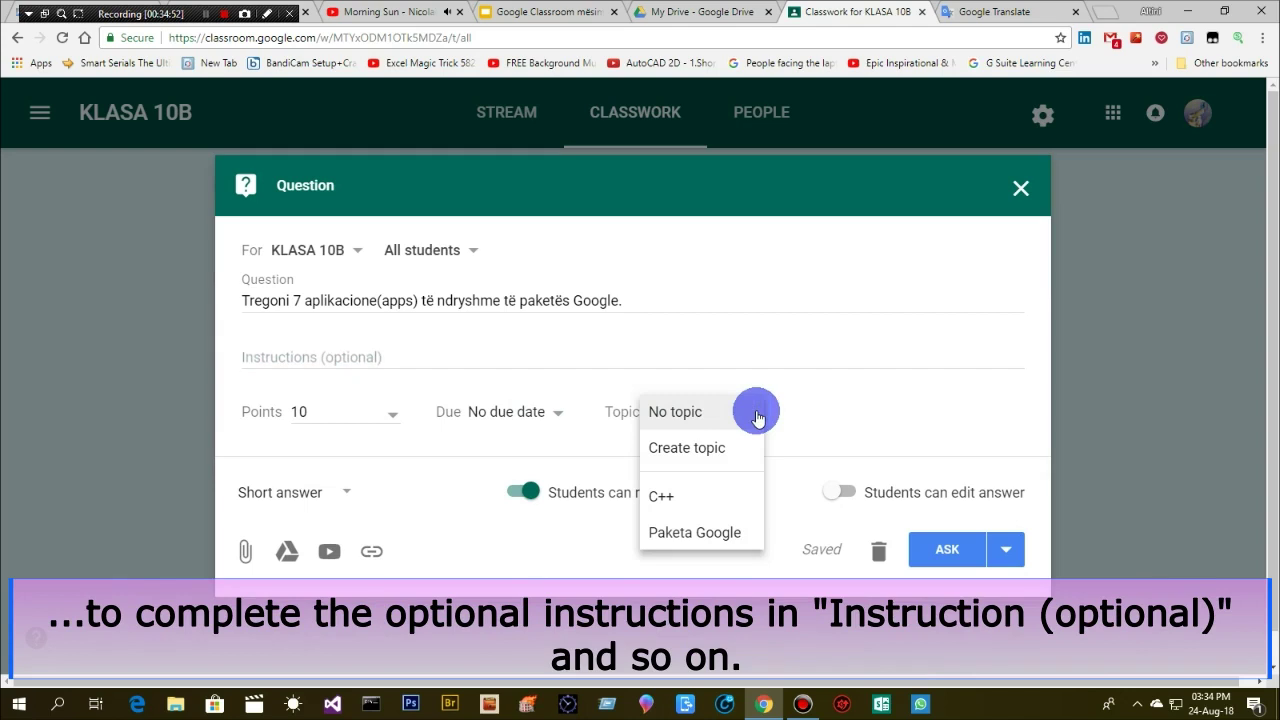
pyautogui.click(696, 540)
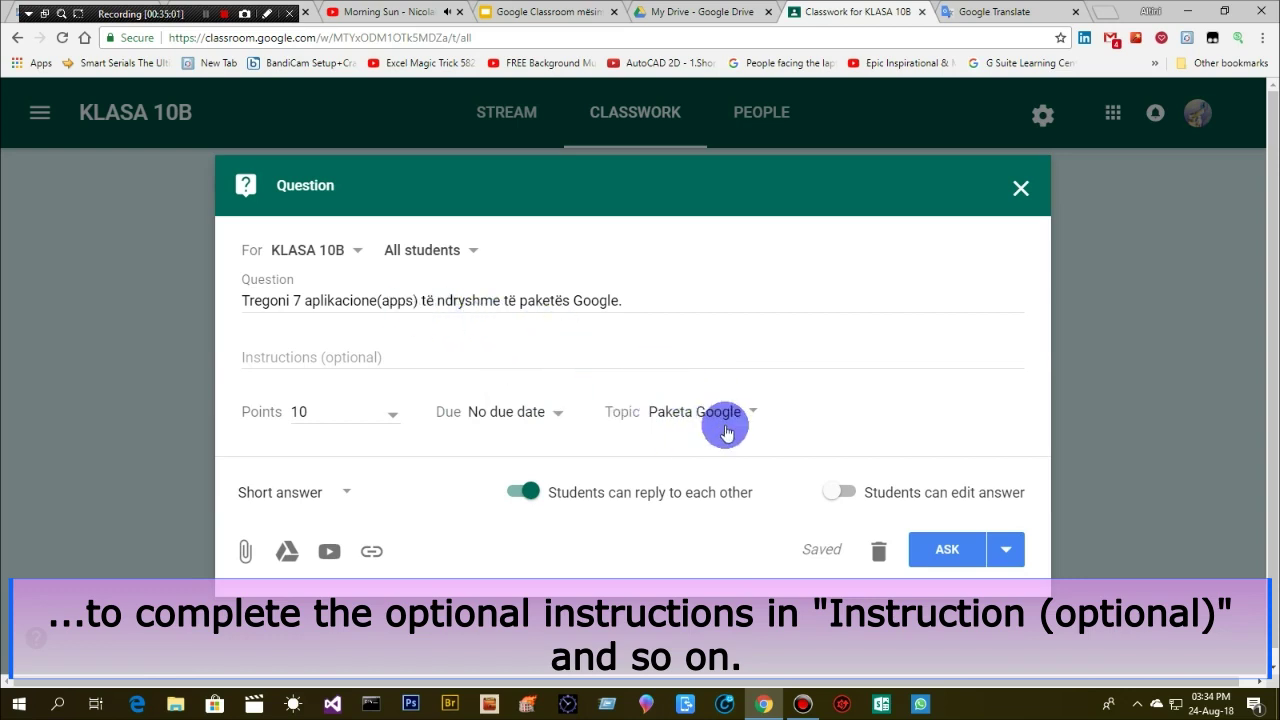
# Enter "sqaroni shkurt" as the question's optional instructions
pyautogui.click(294, 357)
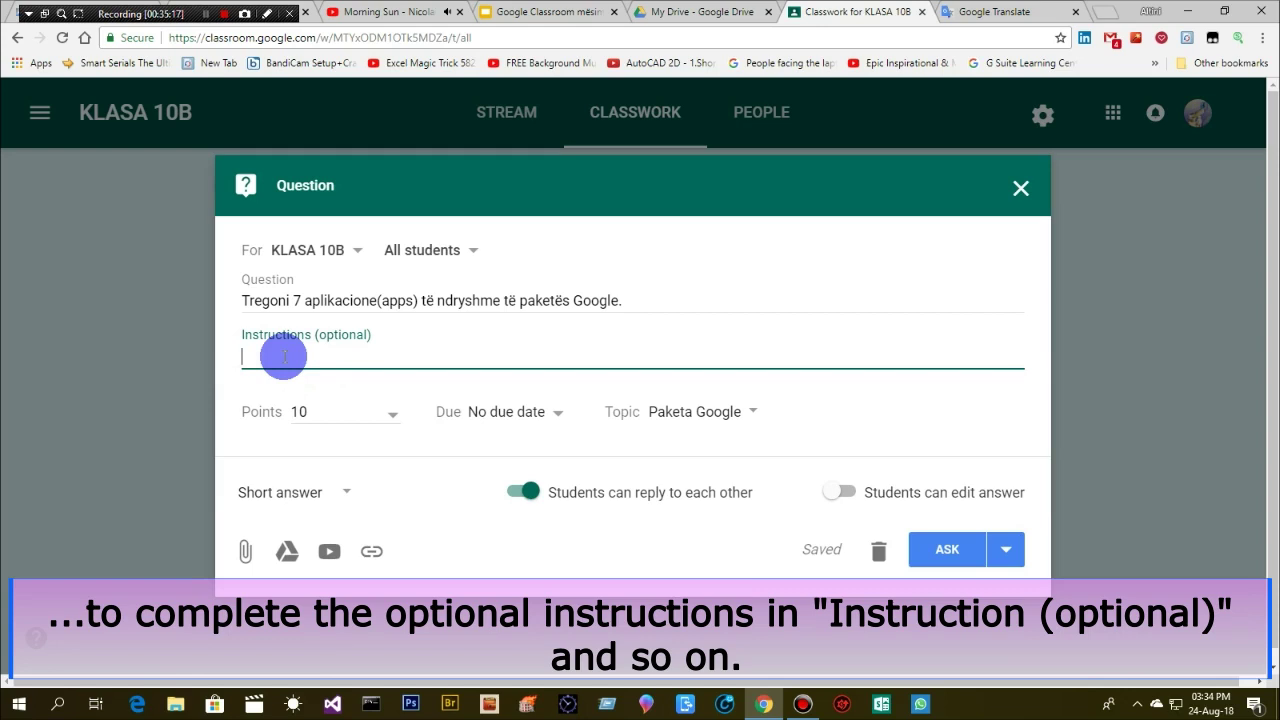
pyautogui.write('sqaroni sh')
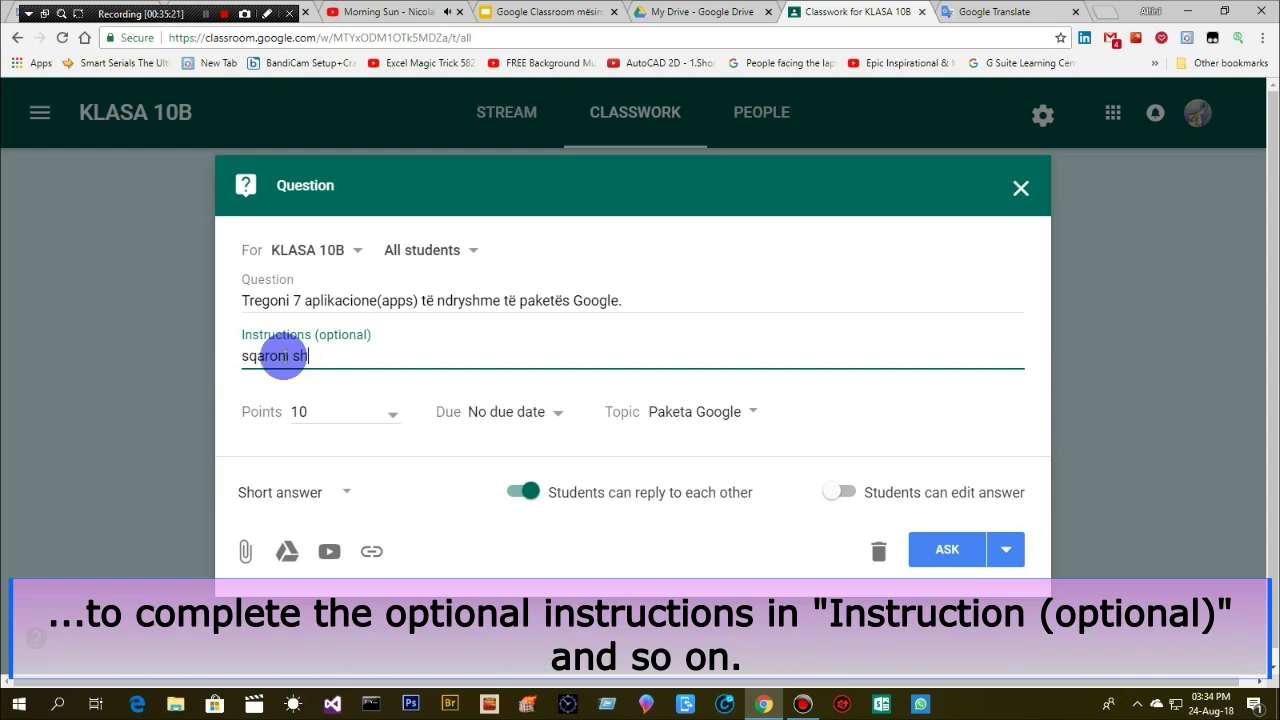
pyautogui.write('kurt')
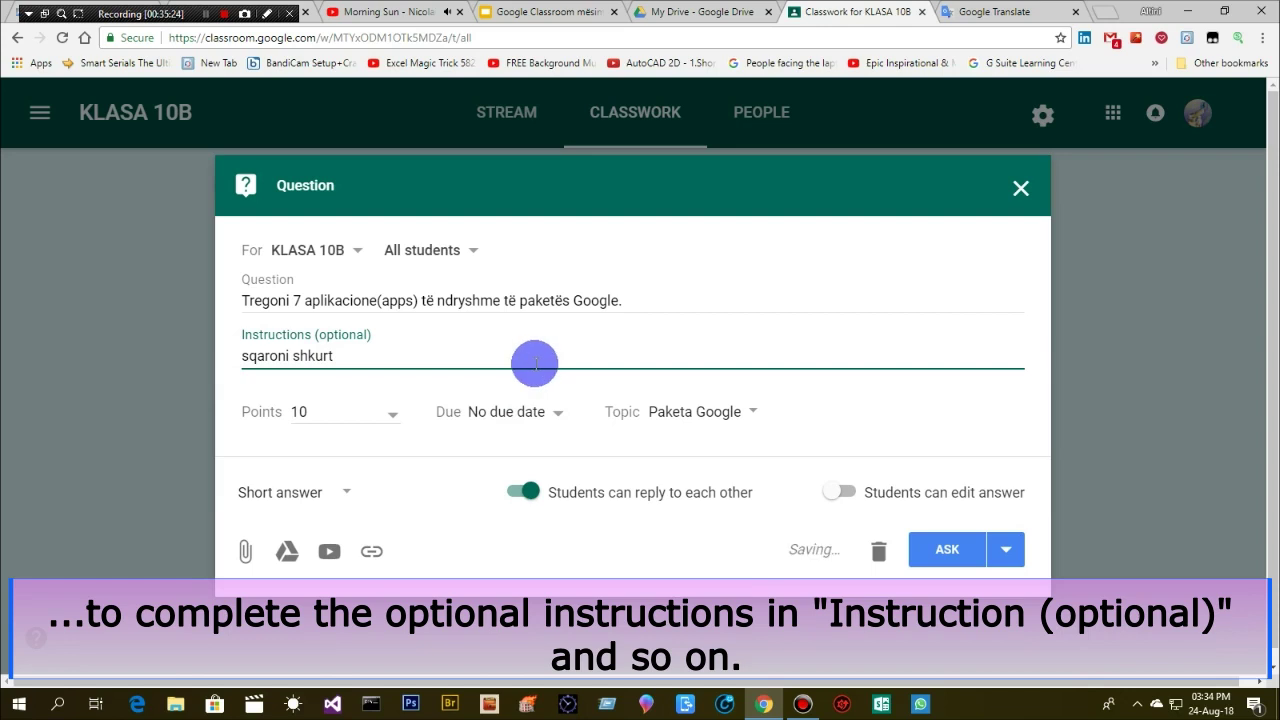
pyautogui.click(453, 376)
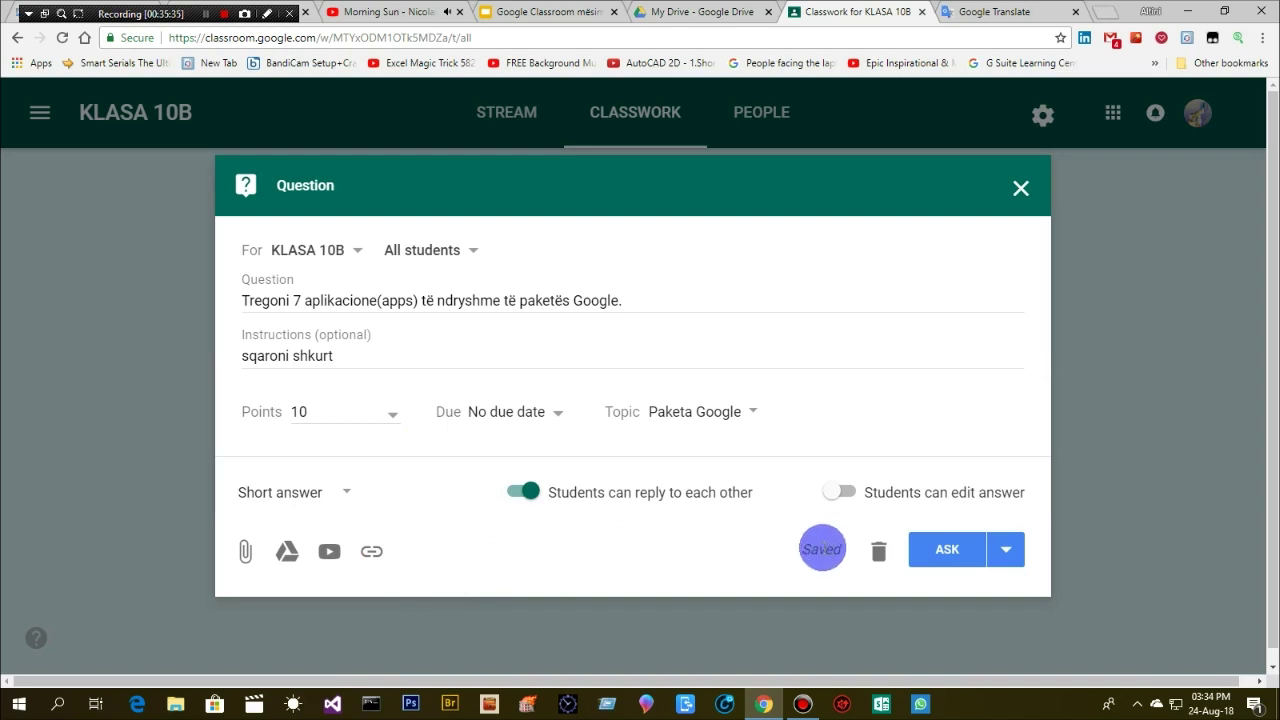
# Schedule the question for Aug 31, 2018 at 10:00 AM
pyautogui.click(1010, 556)
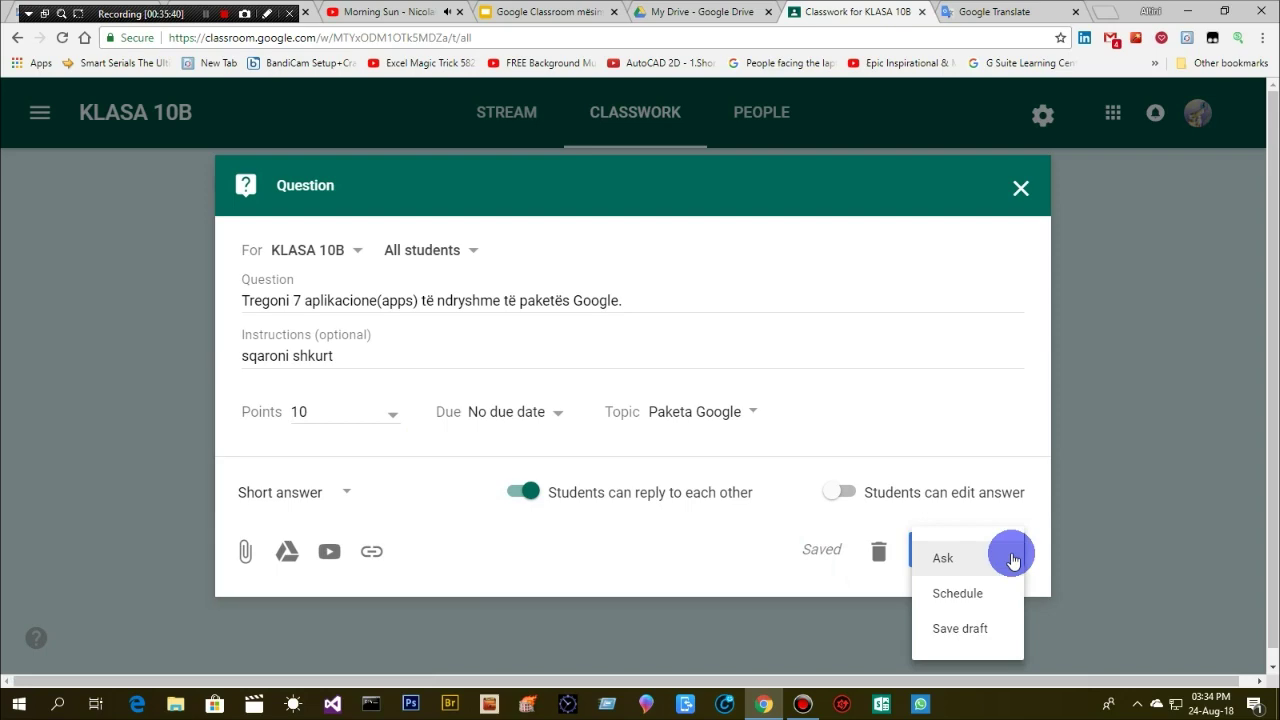
pyautogui.click(1107, 524)
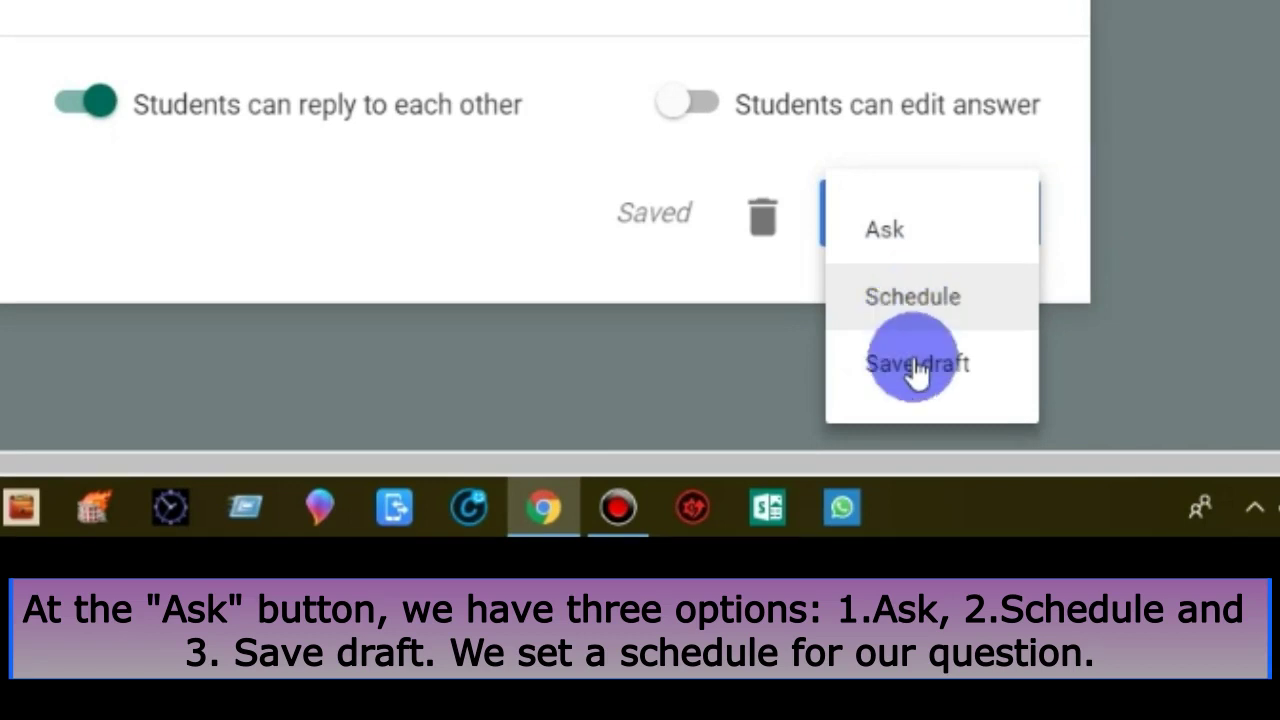
pyautogui.click(900, 300)
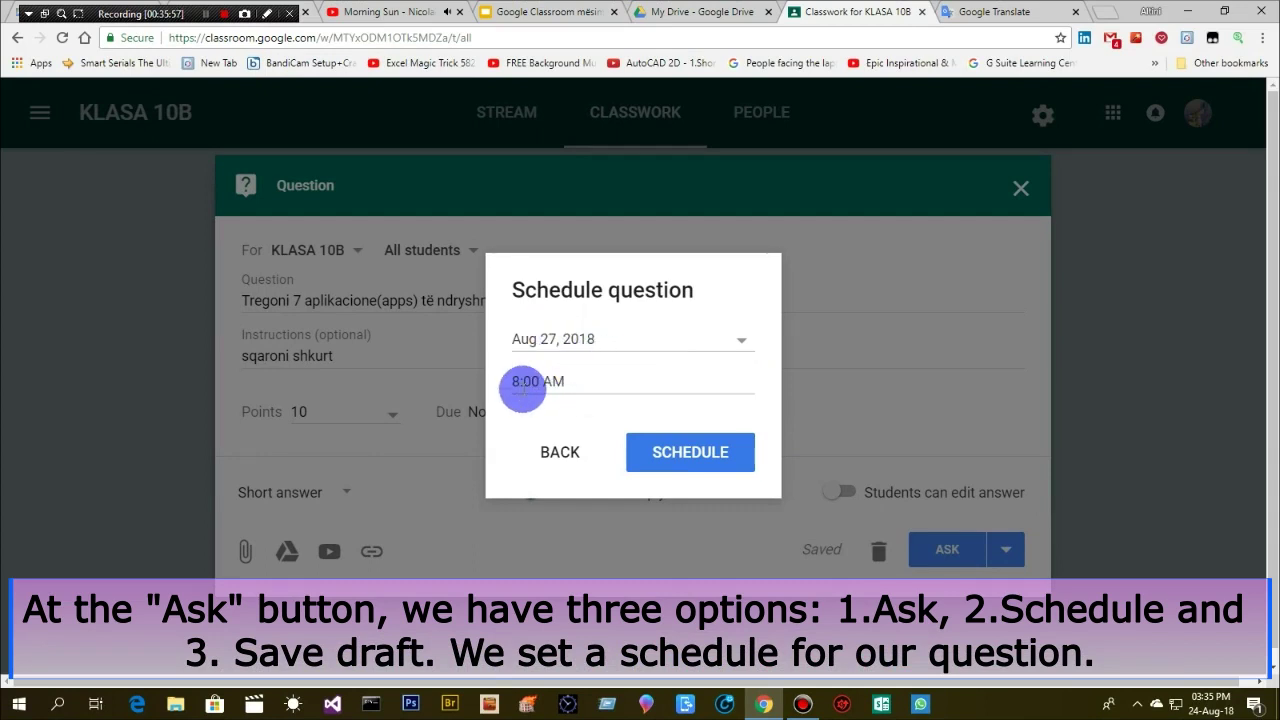
pyautogui.click(745, 345)
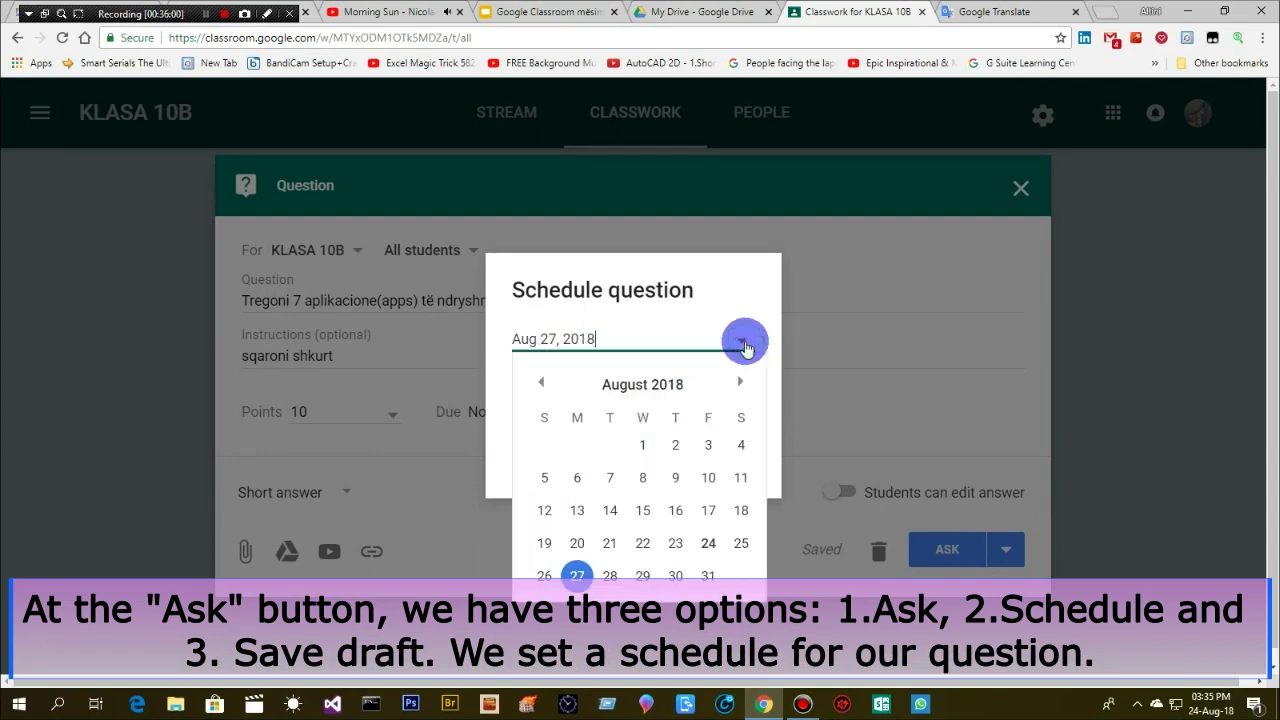
pyautogui.click(708, 576)
pyautogui.click(519, 381)
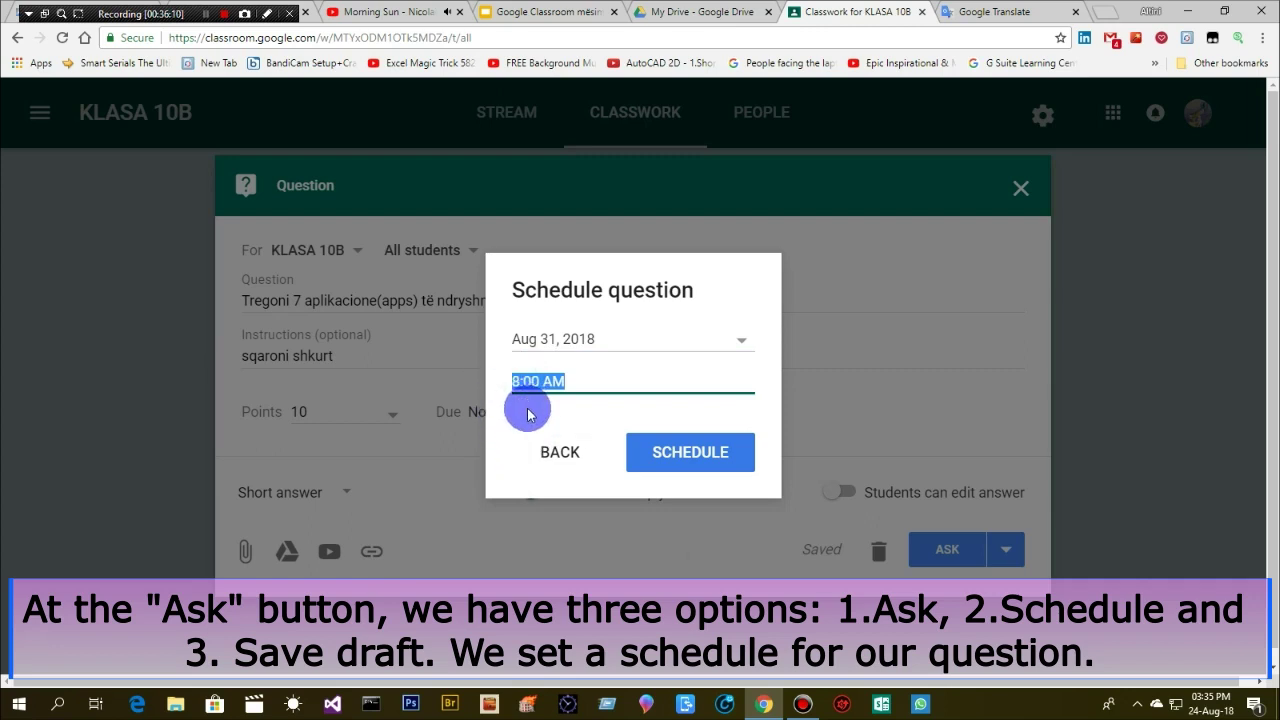
pyautogui.click(528, 414)
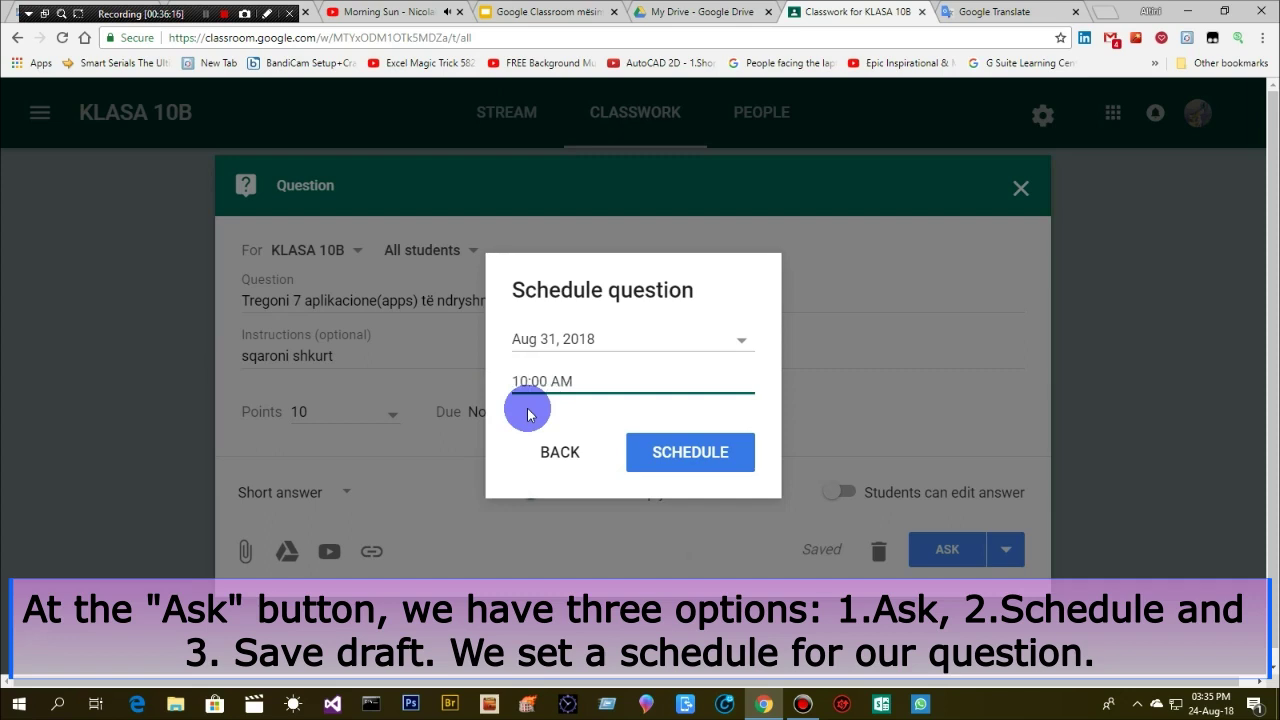
pyautogui.click(677, 452)
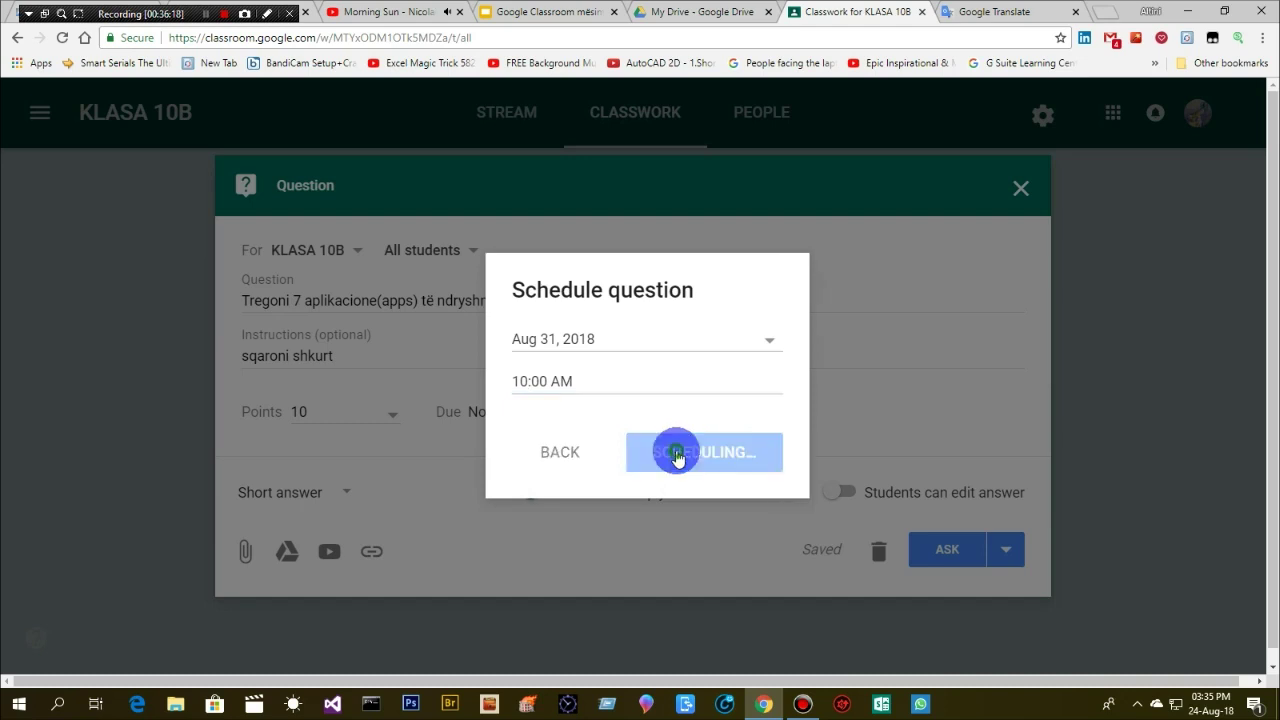
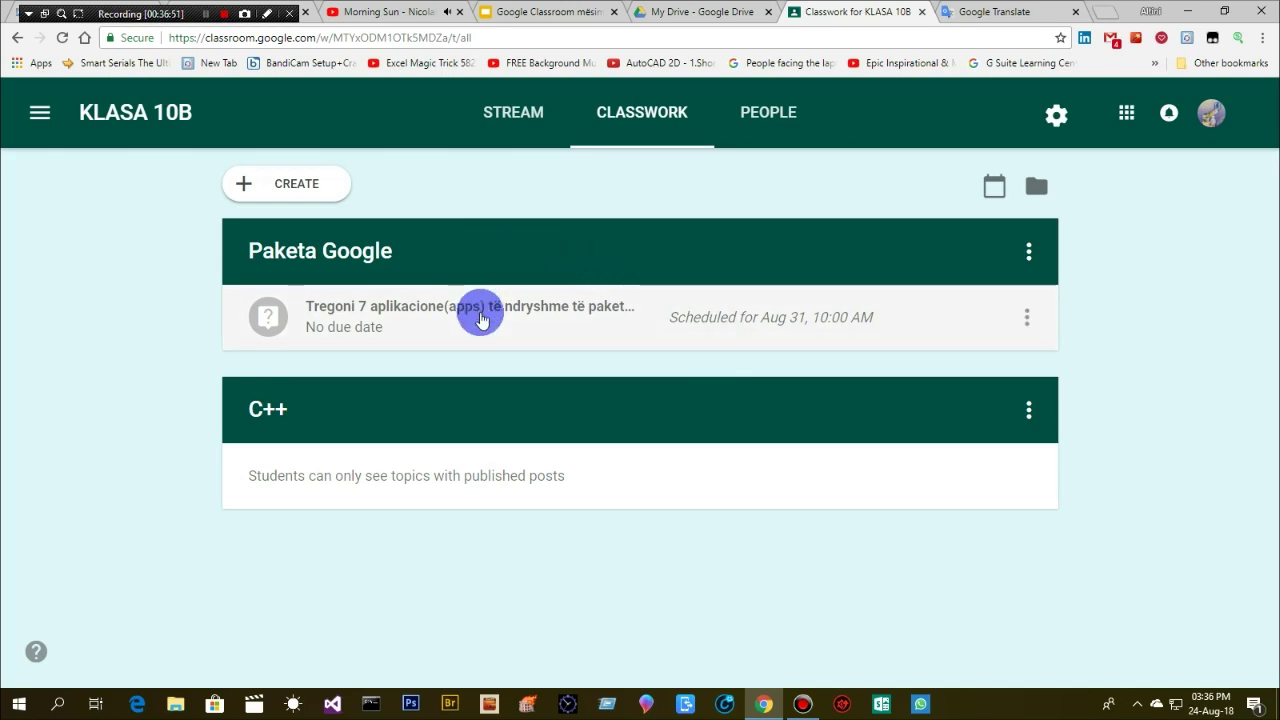
# Create a new assignment titled "Test kontrolli mbi gjuhën programuese C++" for all students of KLASA 10B
pyautogui.click(260, 190)
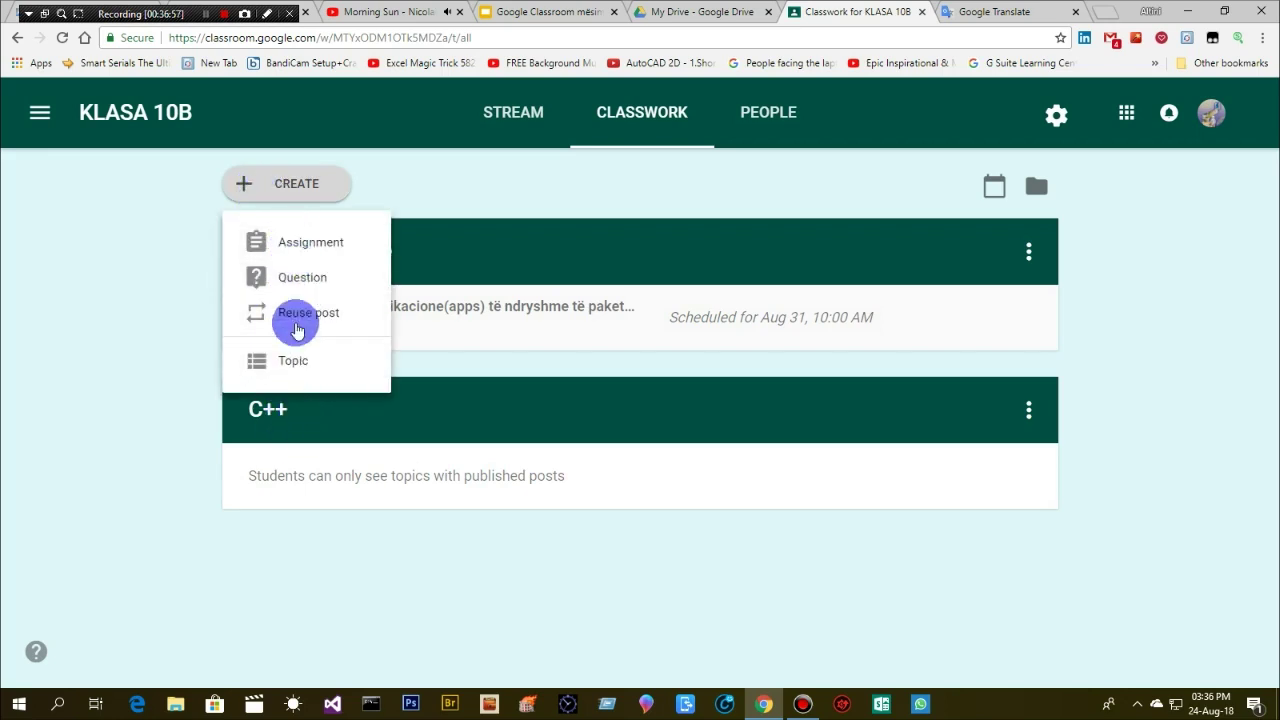
pyautogui.click(298, 250)
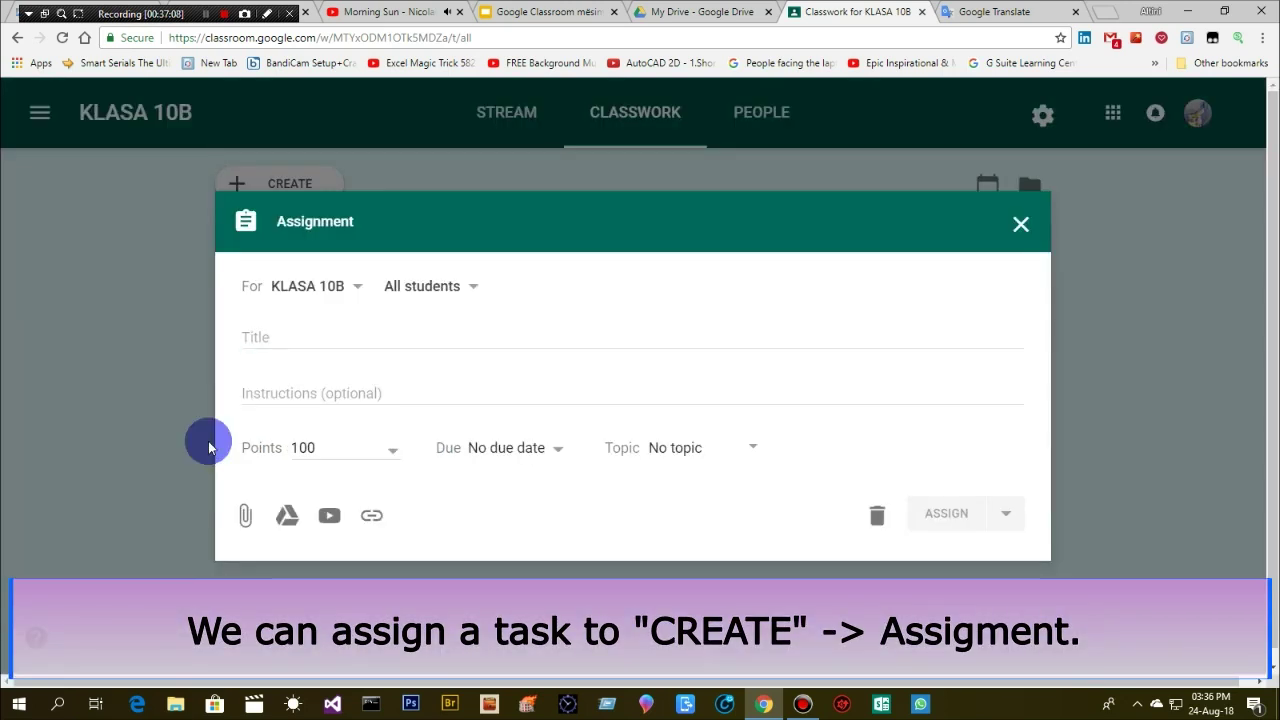
pyautogui.click(276, 333)
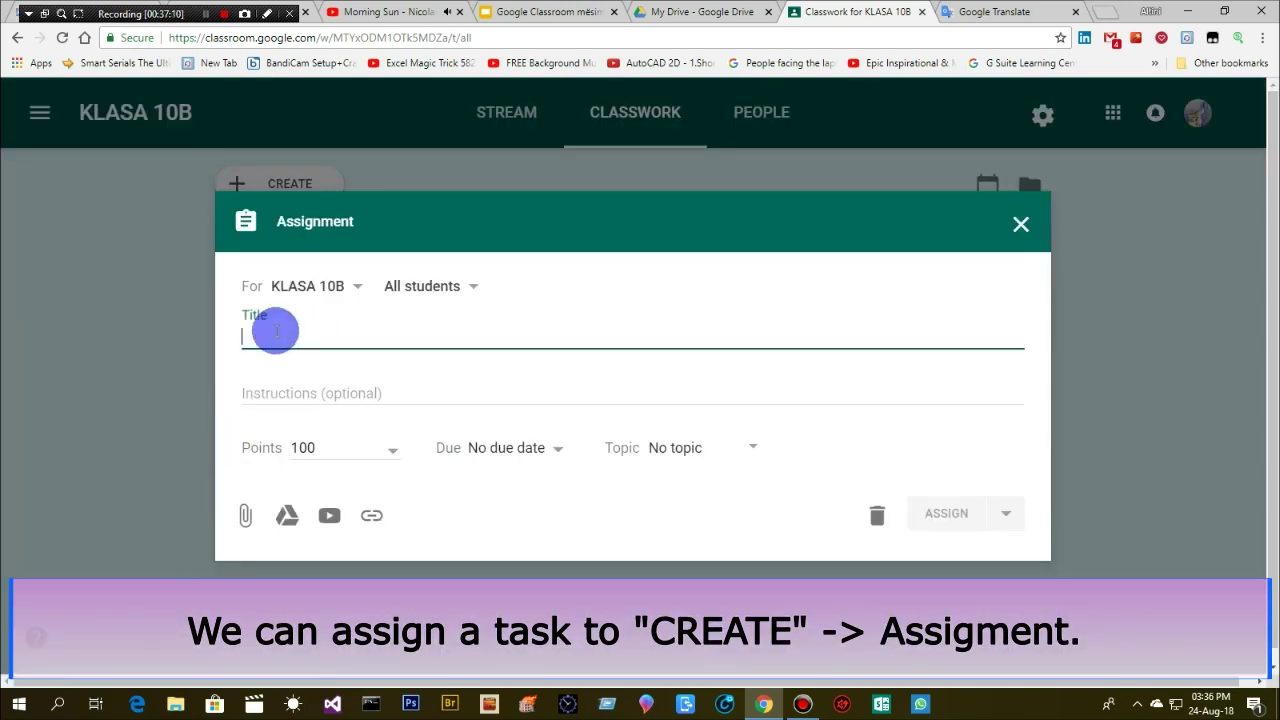
pyautogui.write('test')
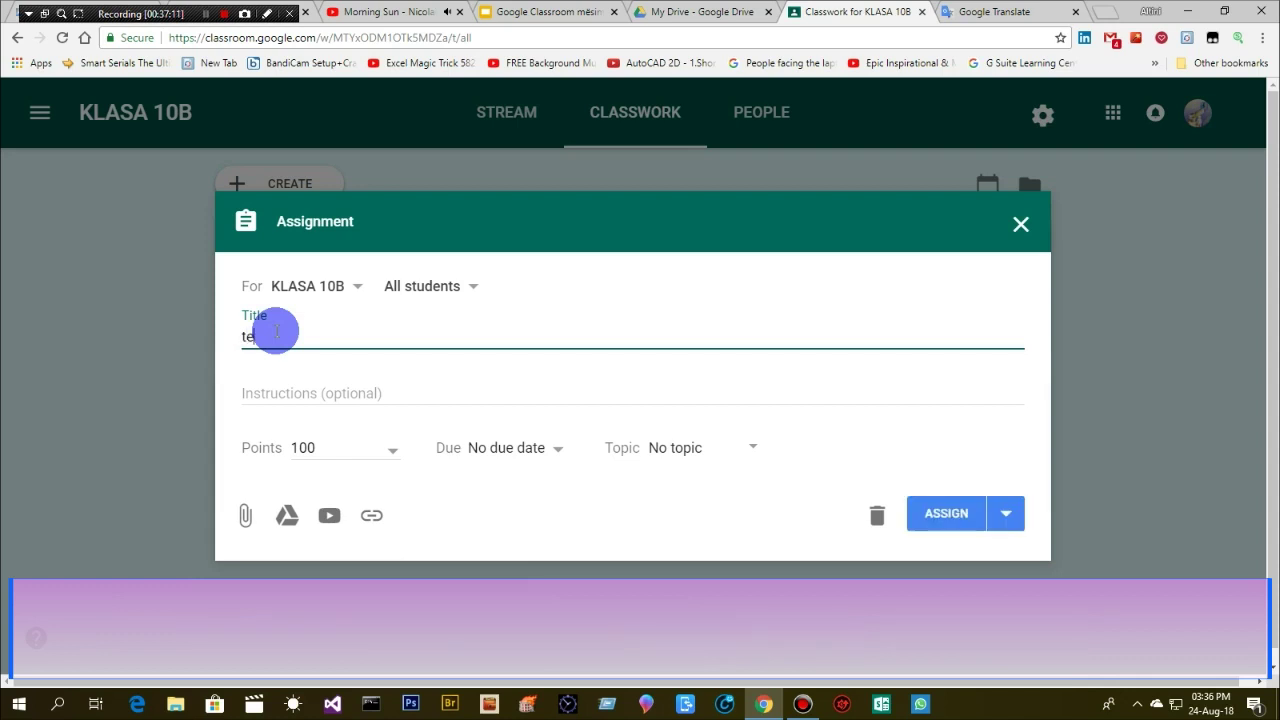
pyautogui.press('BackSpace')
pyautogui.press('BackSpace')
pyautogui.press('BackSpace')
pyautogui.press('BackSpace')
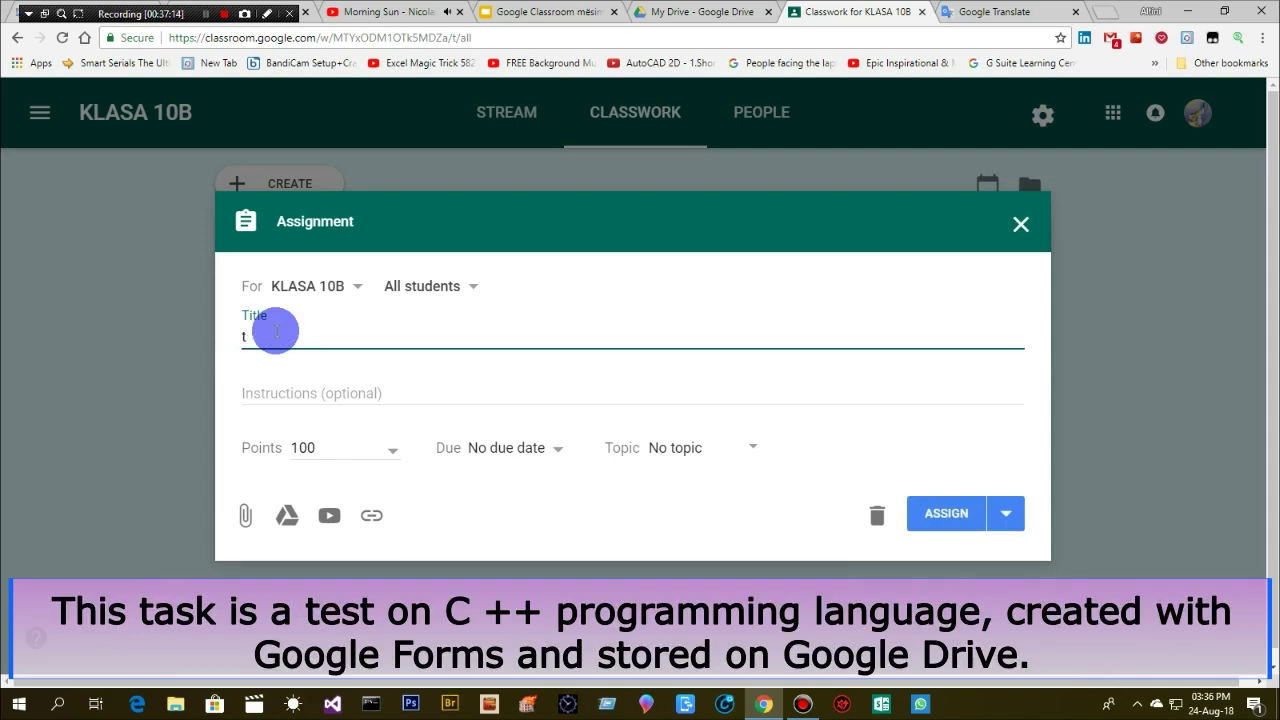
pyautogui.write('Tes')
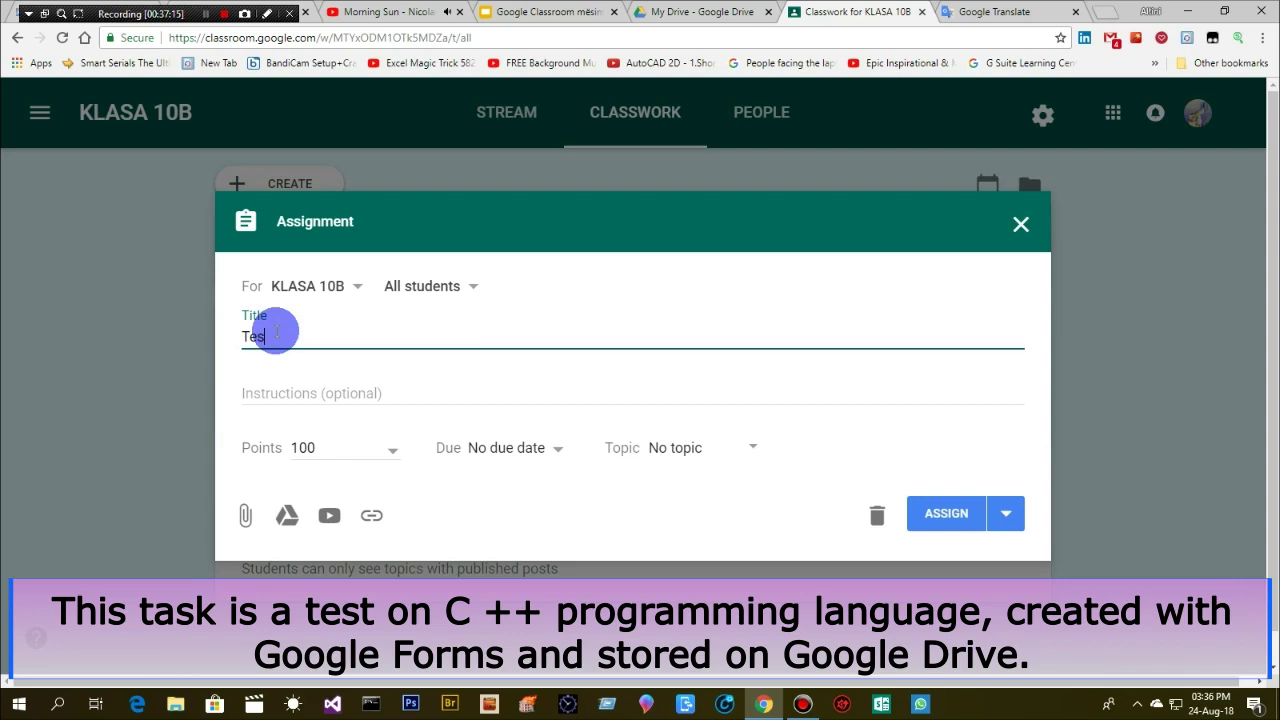
pyautogui.write('t kontrolli mb')
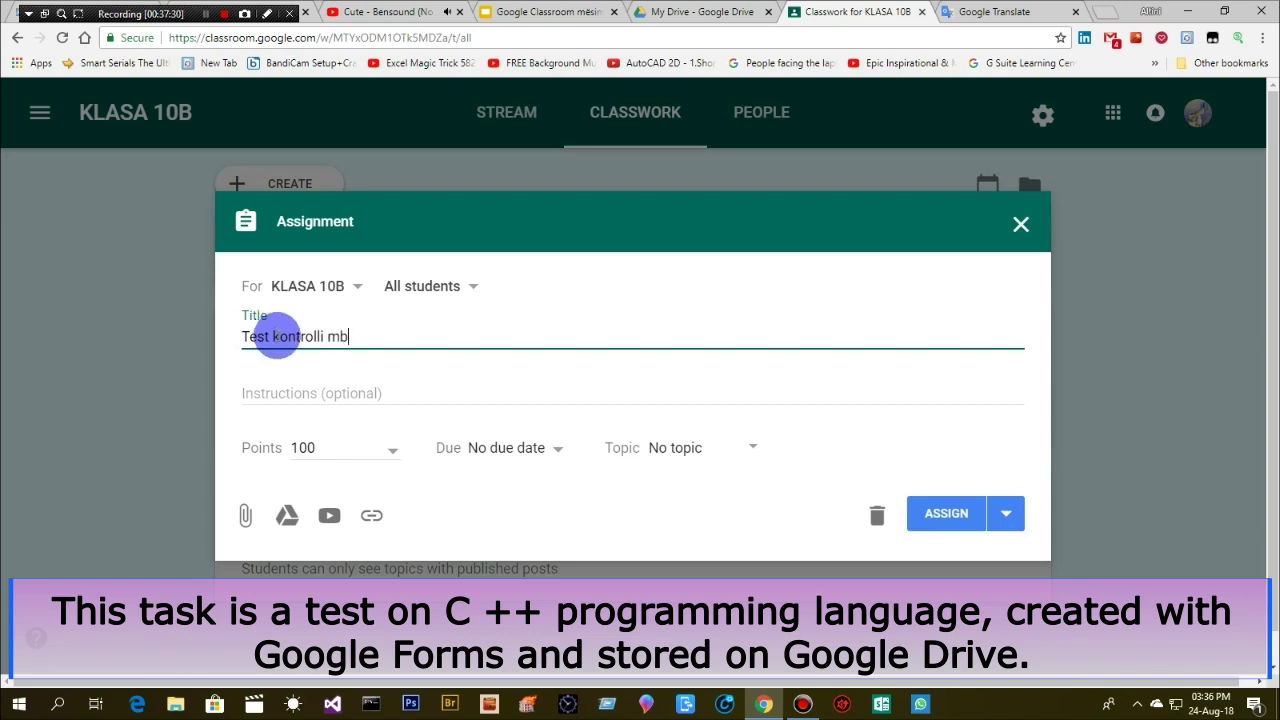
pyautogui.write('i C++')
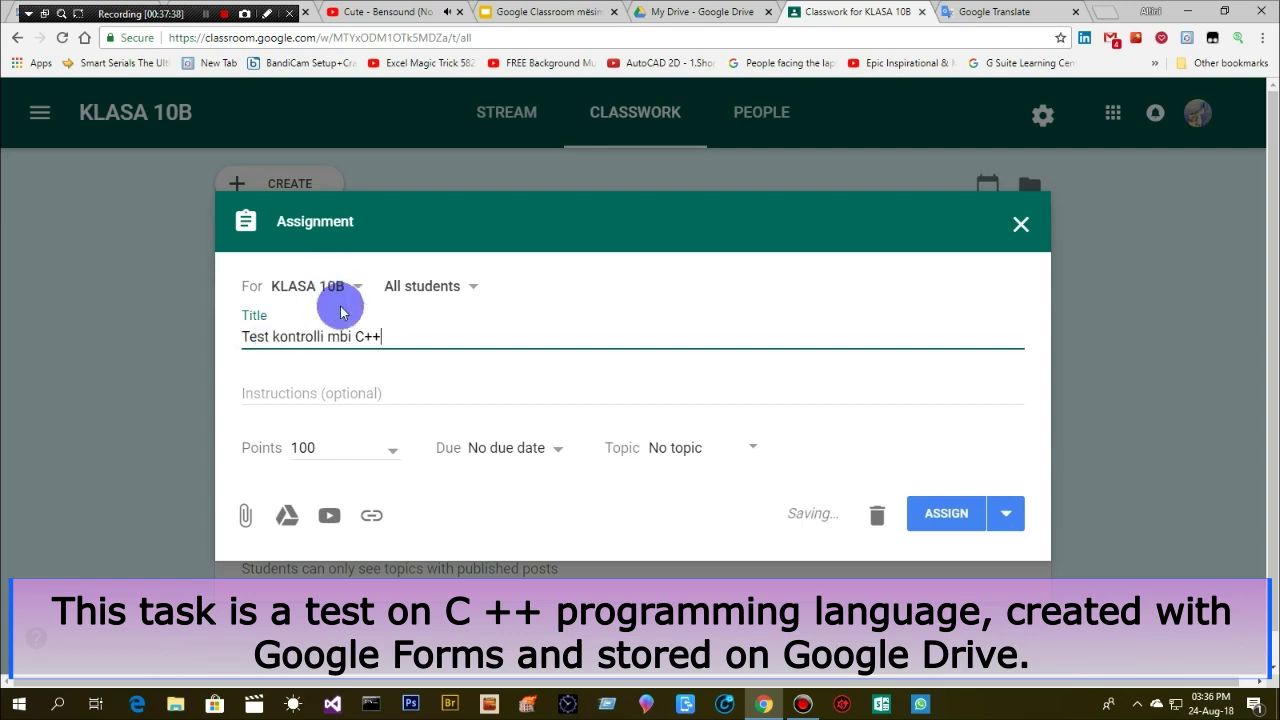
pyautogui.write('gjuhën programuese')
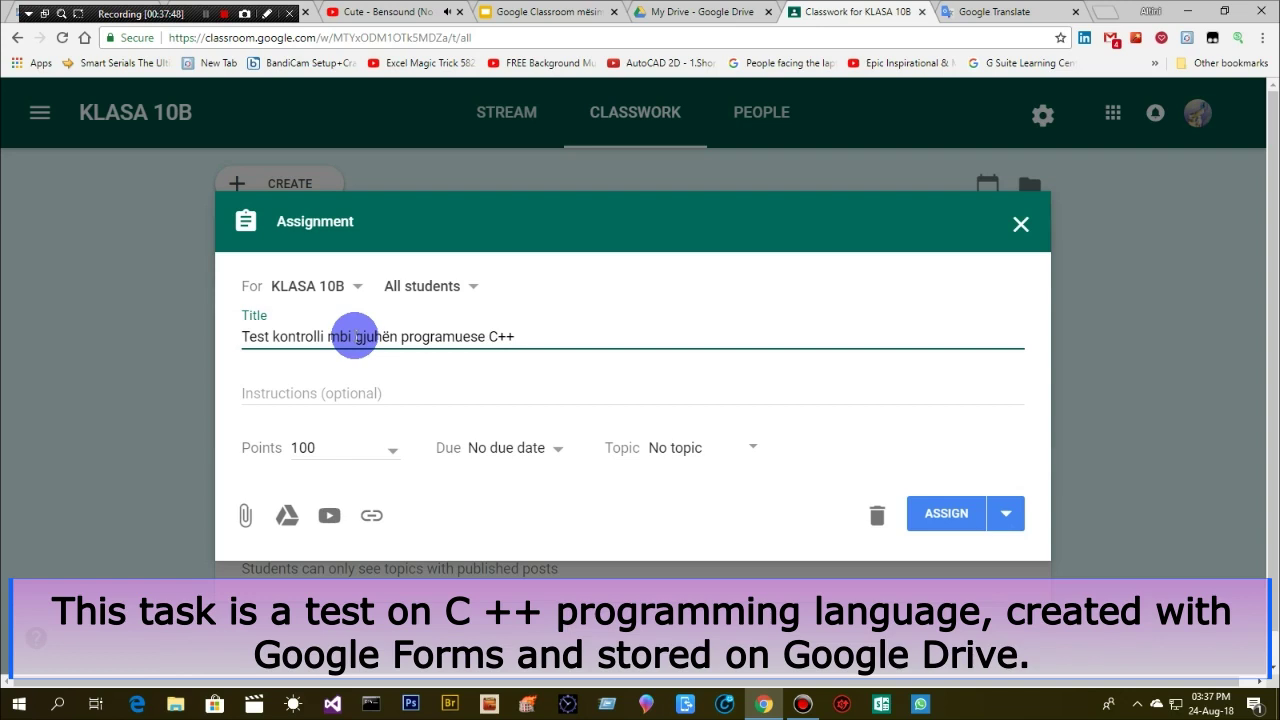
pyautogui.click(537, 337)
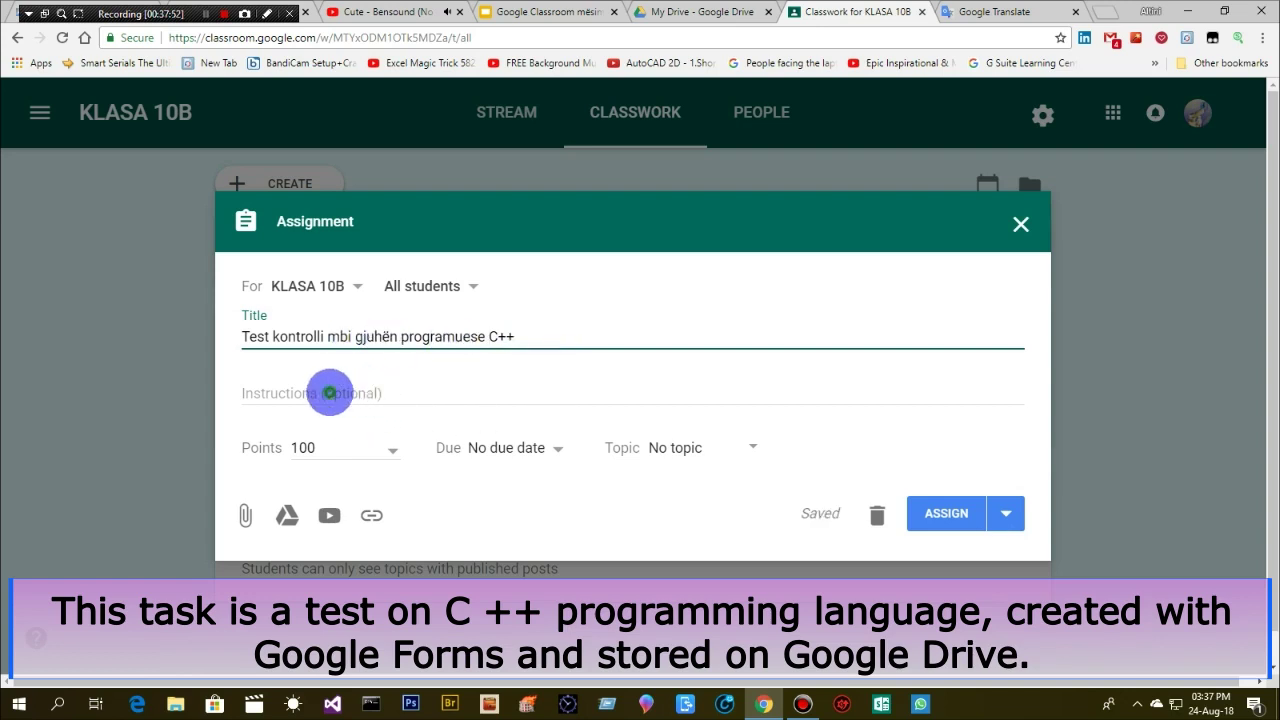
# Make the assignment Ungraded and place it under the topic C++
pyautogui.click(330, 393)
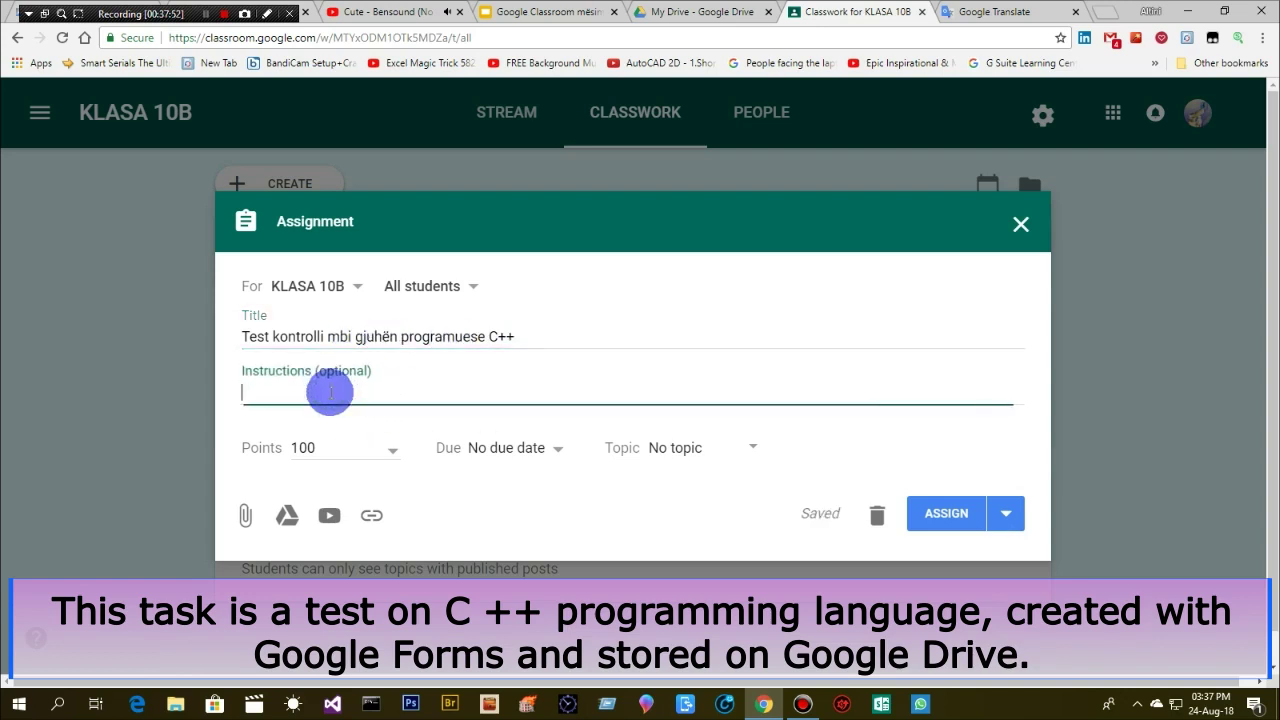
pyautogui.click(395, 458)
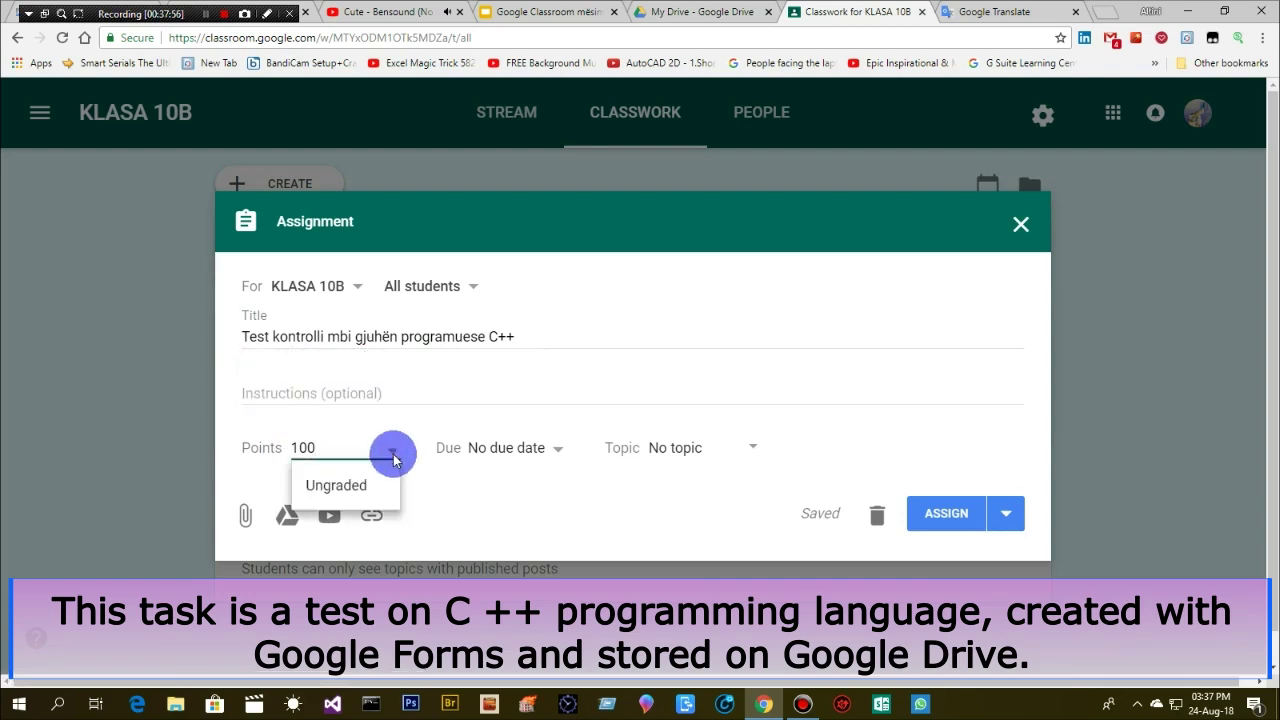
pyautogui.click(337, 483)
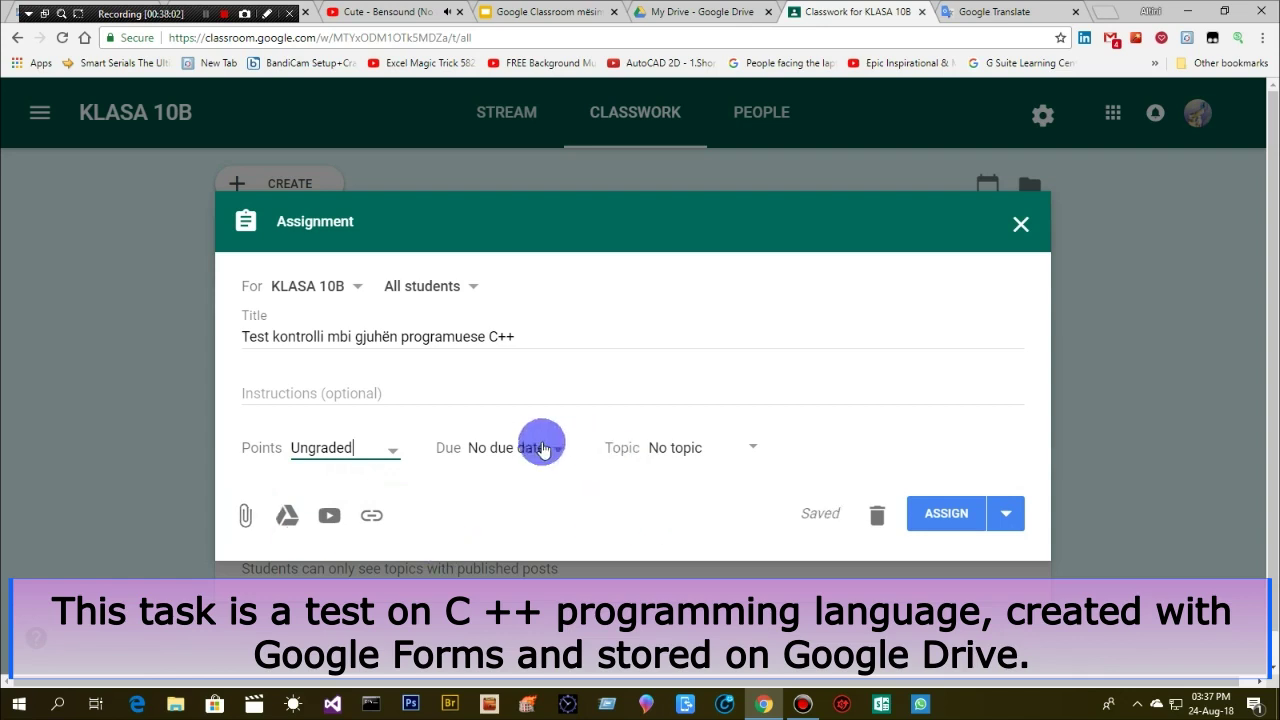
pyautogui.click(756, 448)
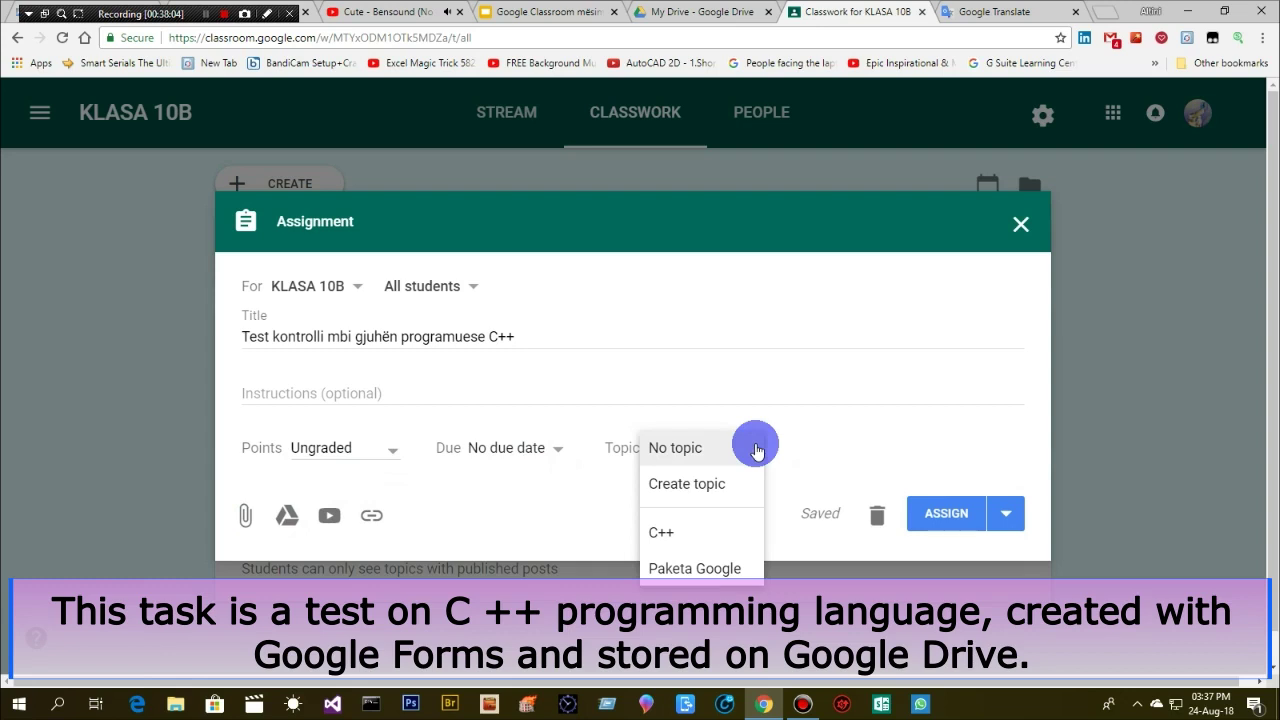
pyautogui.click(665, 536)
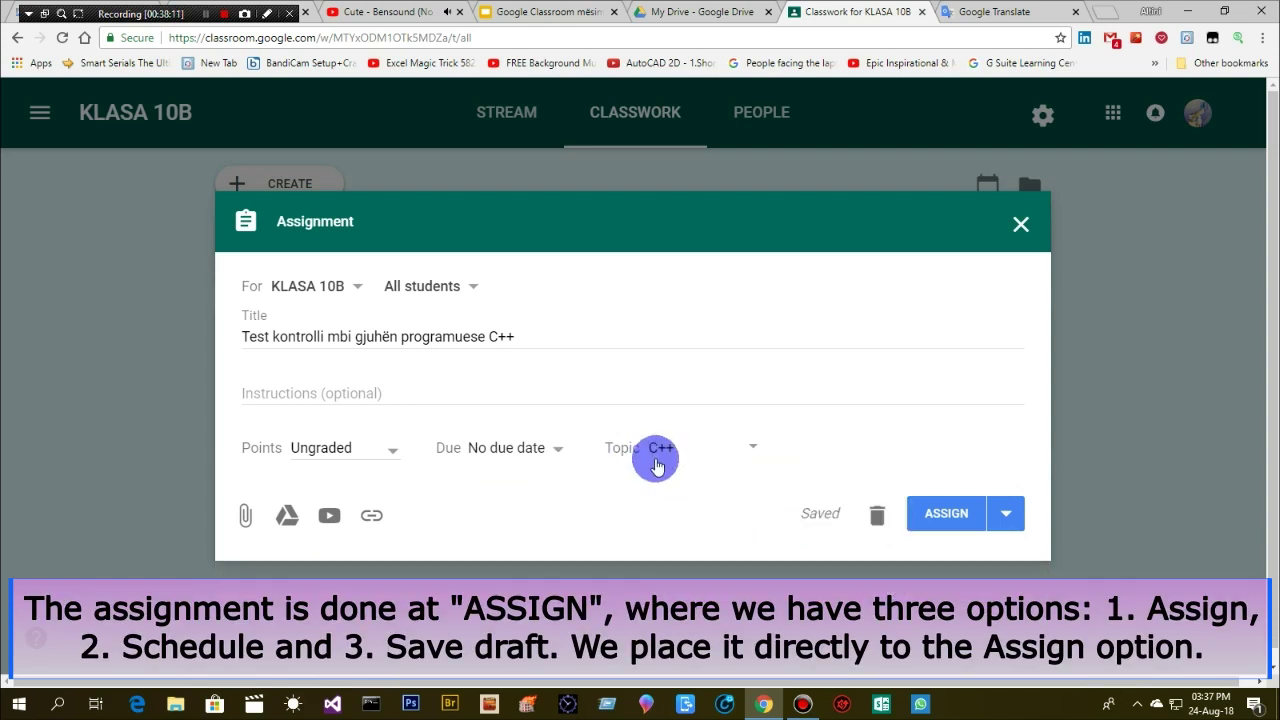
# Review the publishing options and assign the C++ test to the class immediately
pyautogui.click(950, 520)
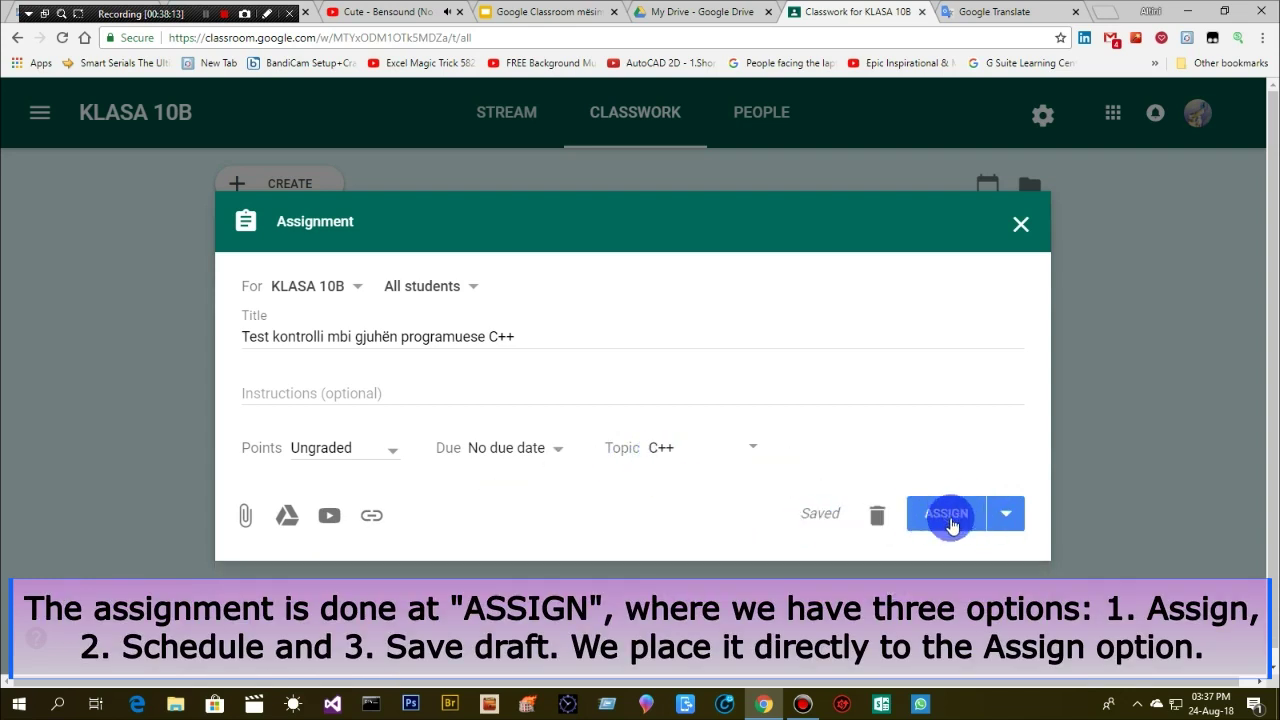
pyautogui.click(1008, 520)
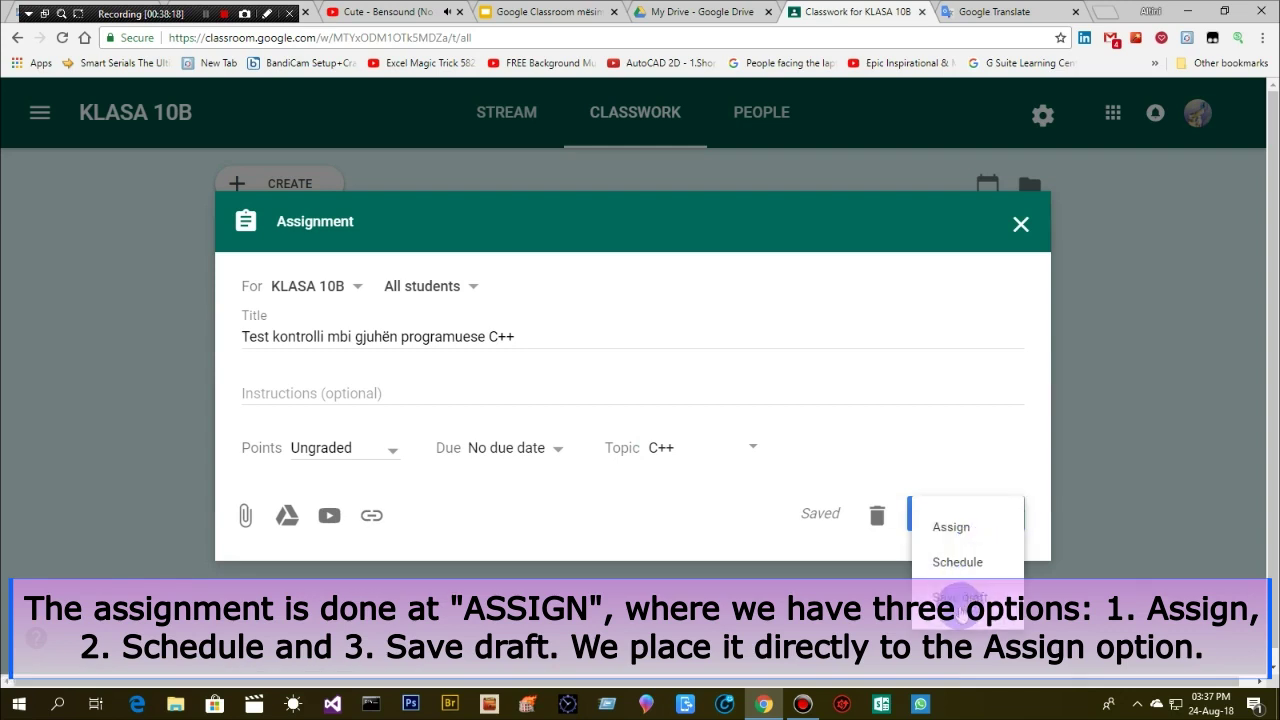
pyautogui.click(840, 593)
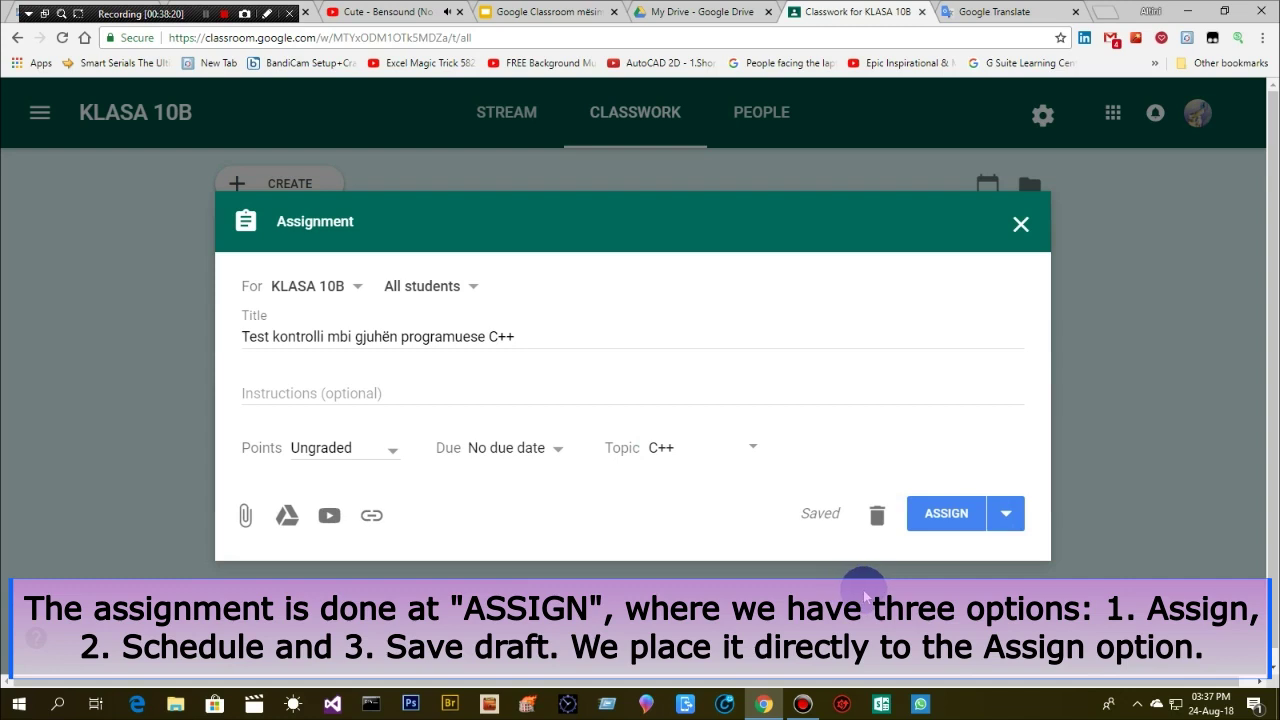
pyautogui.click(1008, 515)
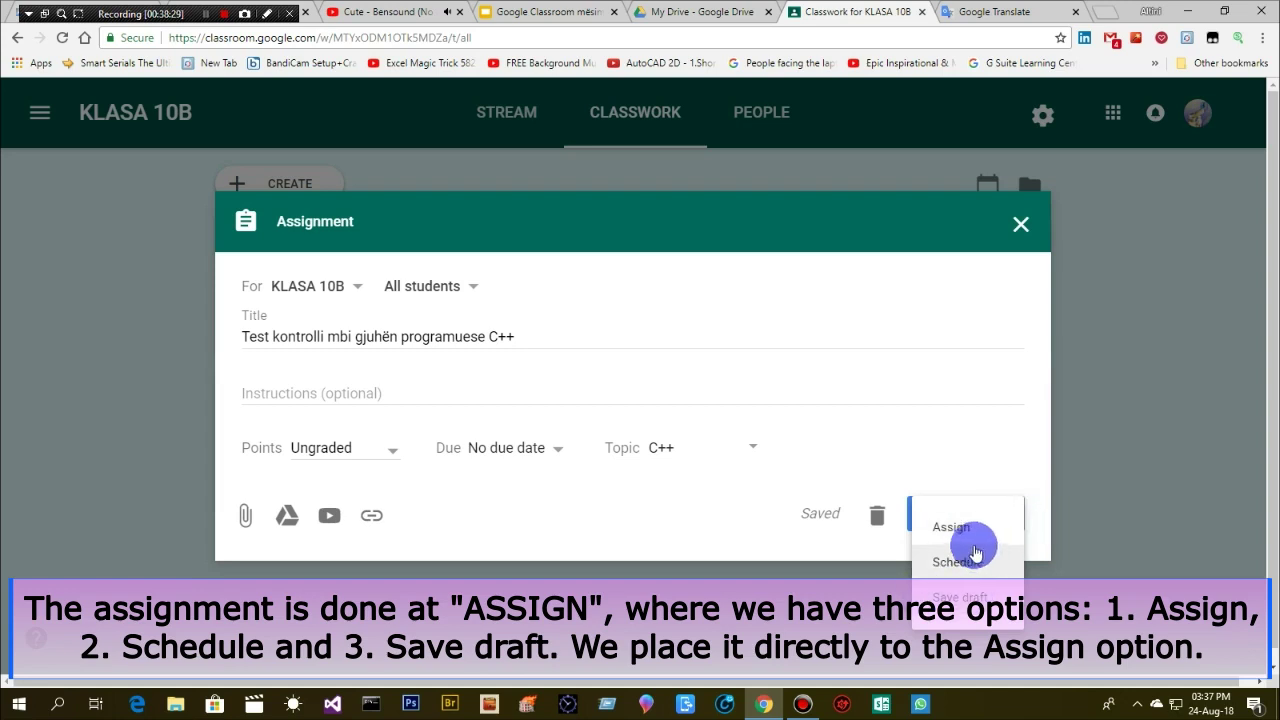
pyautogui.click(951, 528)
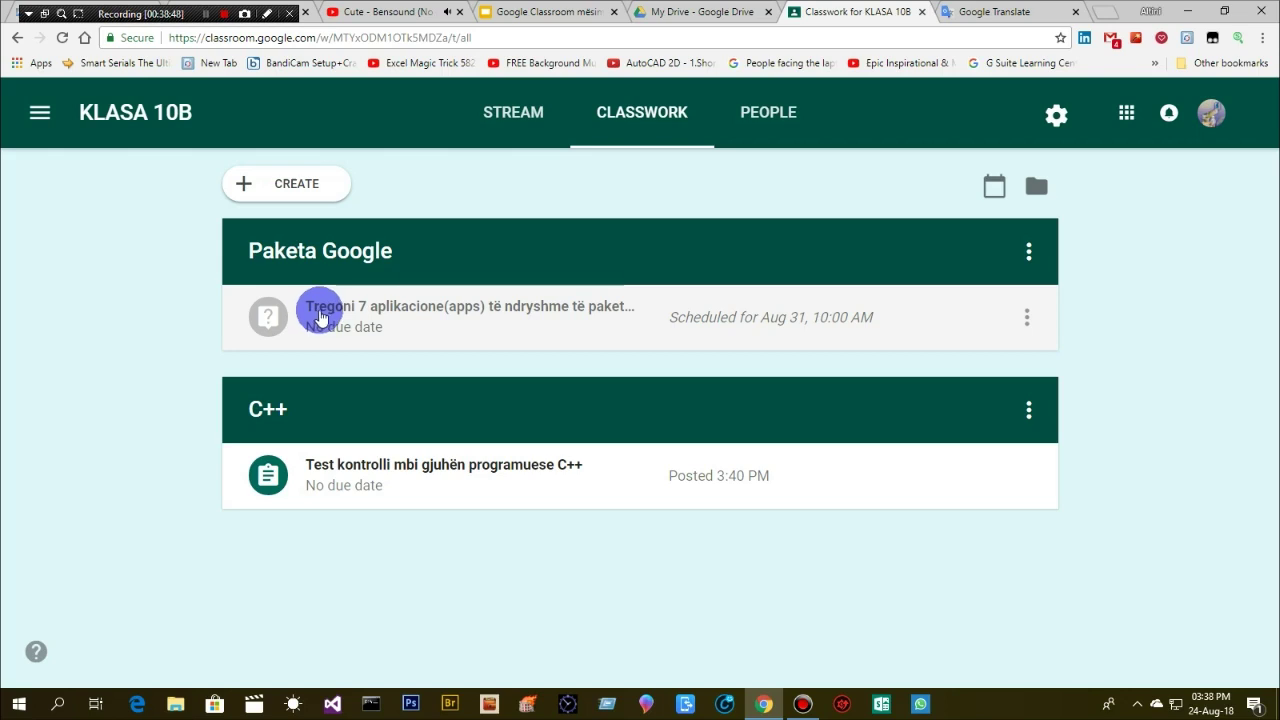
# Expand the posted assignment under the C++ topic to view its details
pyautogui.click(320, 316)
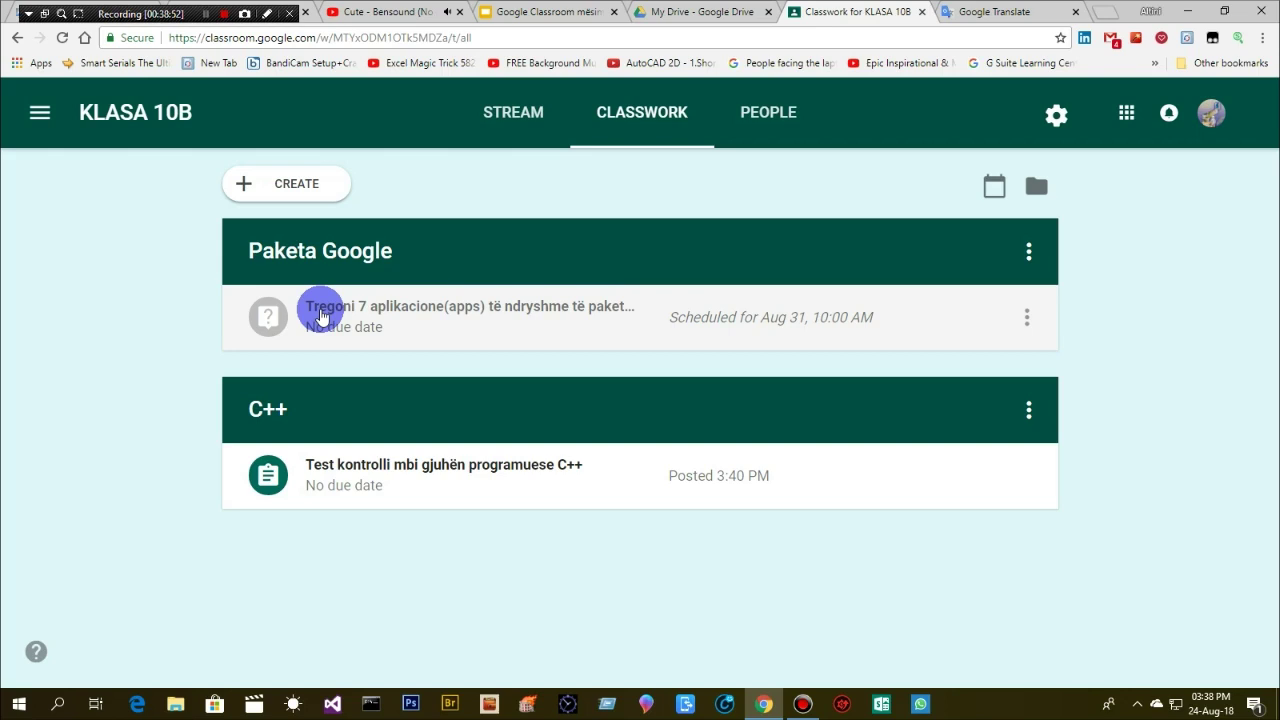
pyautogui.click(320, 316)
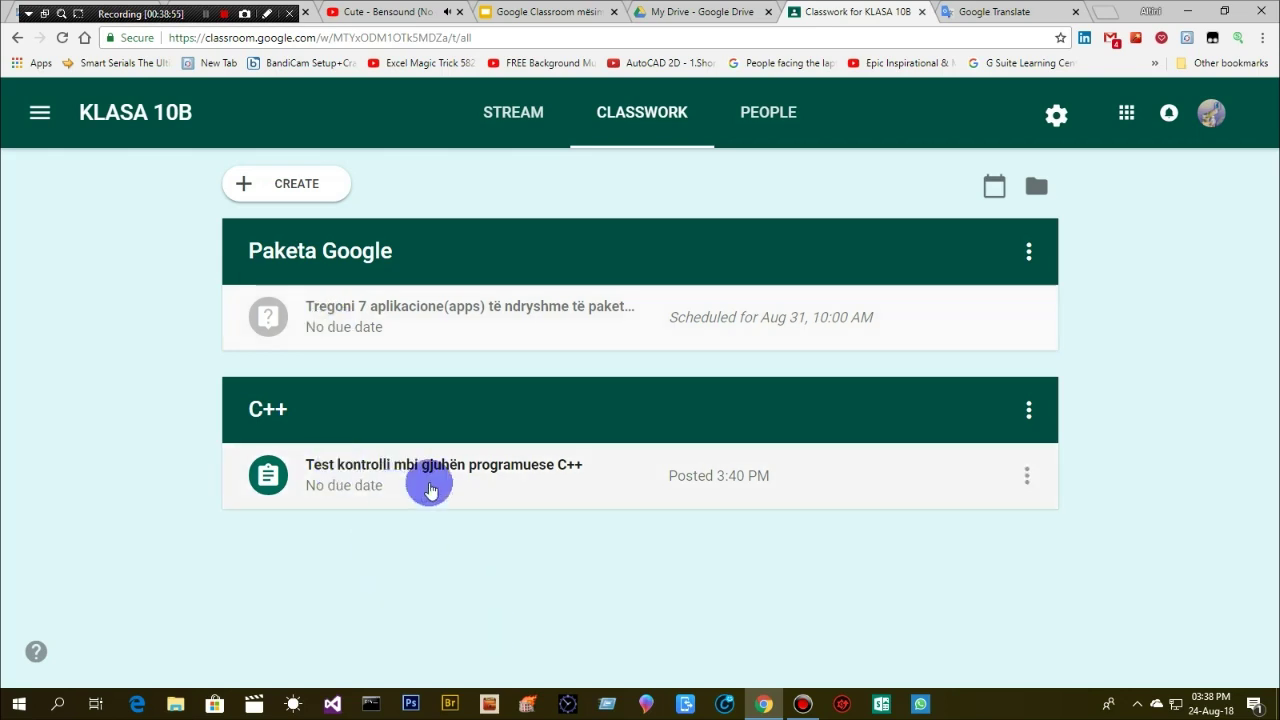
pyautogui.click(356, 470)
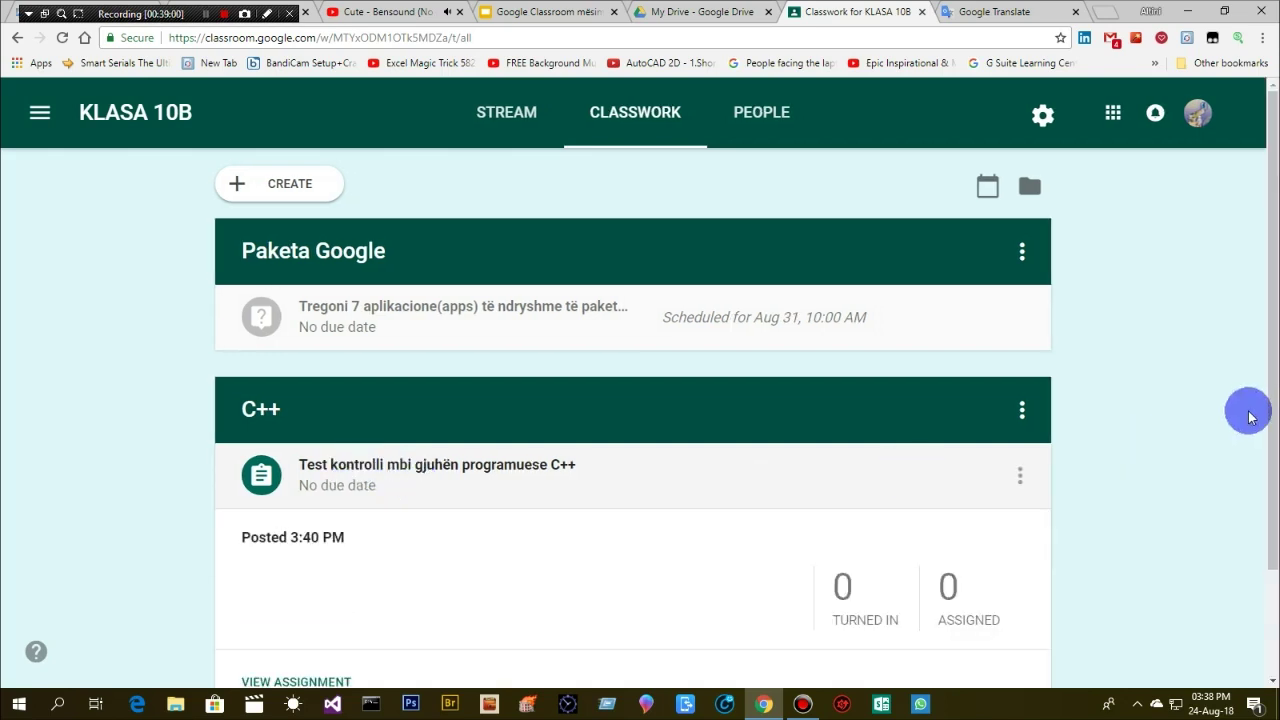
pyautogui.moveTo(1272, 398); pyautogui.dragTo(1269, 569)
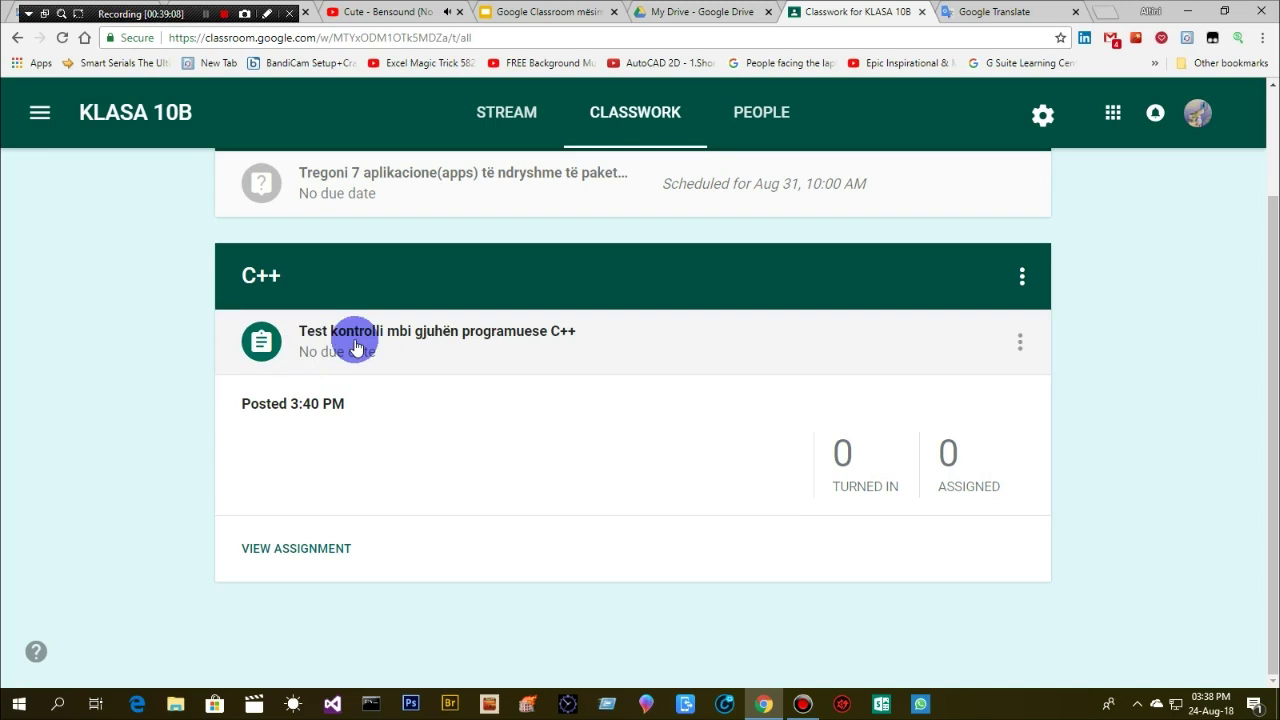
# Edit the C++ assignment to attach the Google Forms file "TEST - PROGRAMIMI NË C++" from Google Drive, and save it
pyautogui.click(1023, 343)
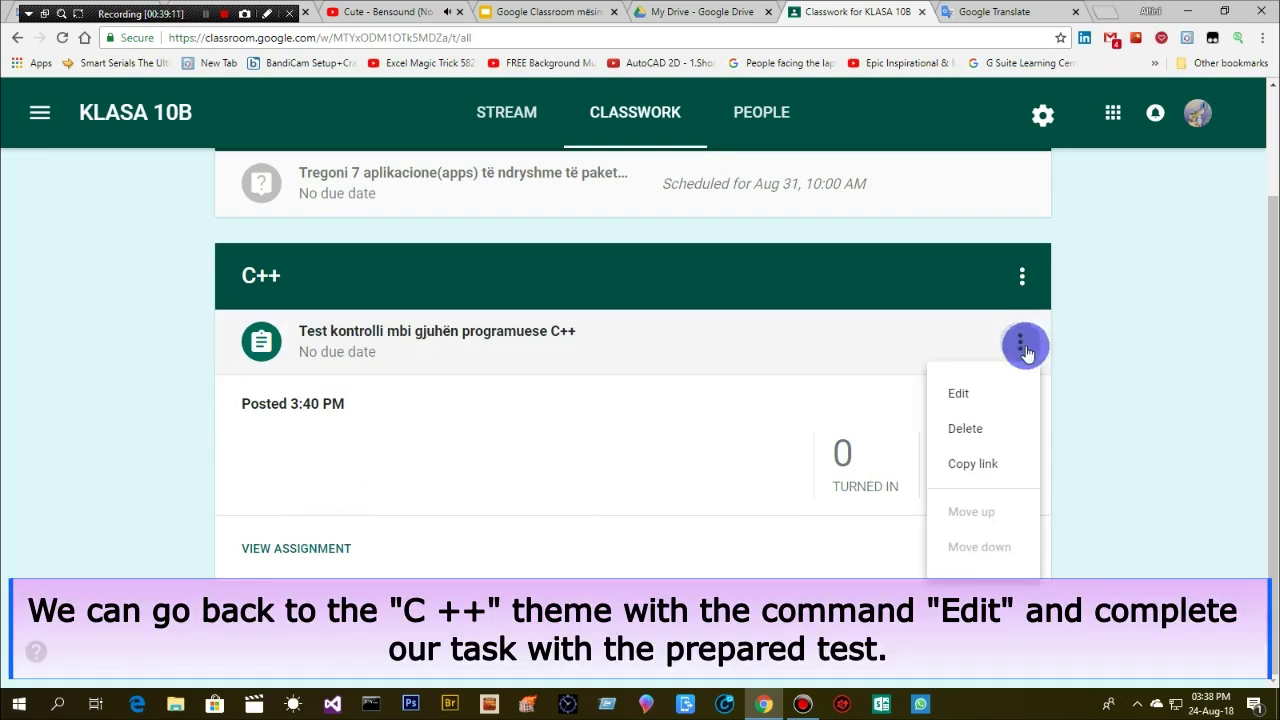
pyautogui.click(952, 408)
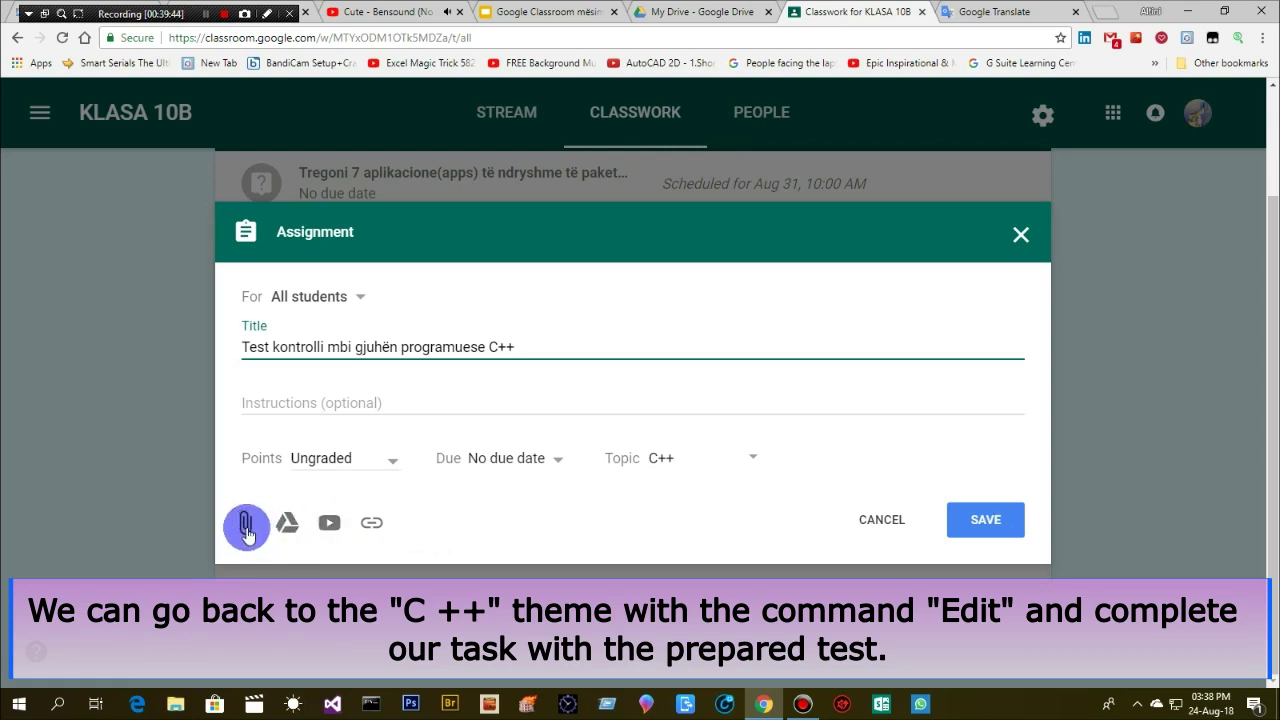
pyautogui.click(291, 524)
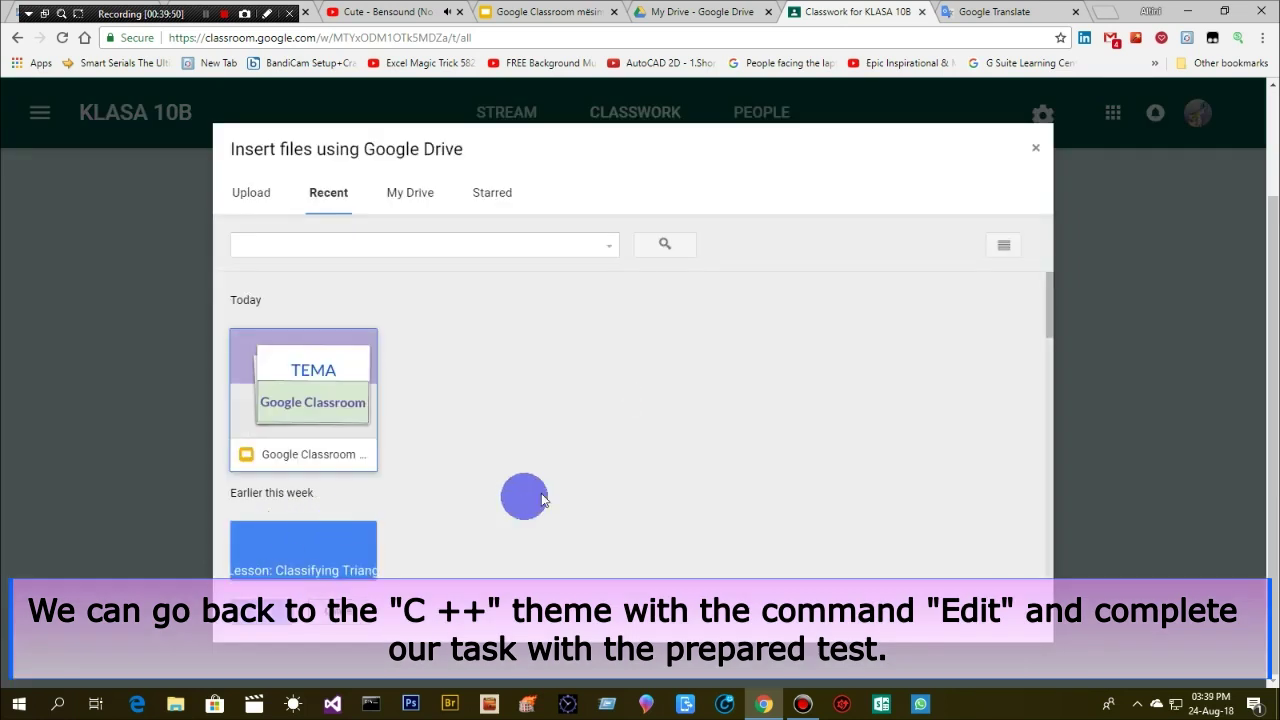
pyautogui.scroll(-2, 1046, 337)
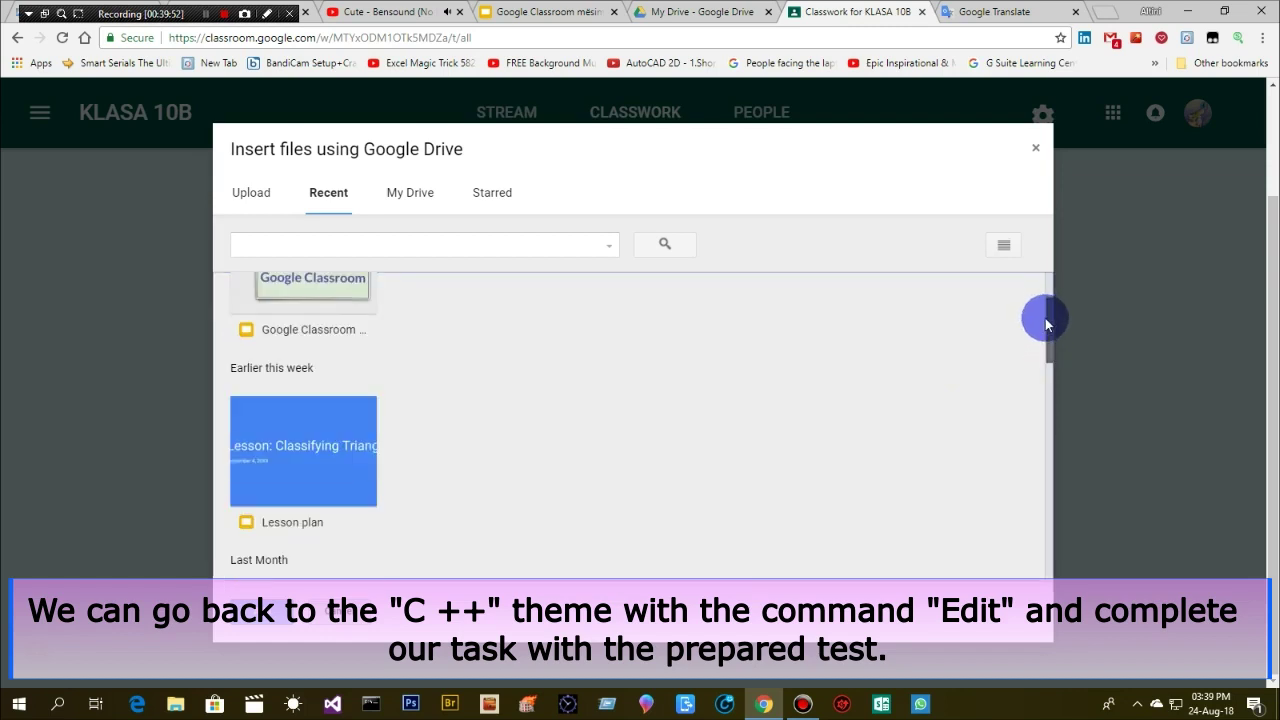
pyautogui.moveTo(1052, 358)
pyautogui.mouseDown()
pyautogui.moveTo(1050, 402)
pyautogui.moveTo(1054, 377)
pyautogui.mouseUp()
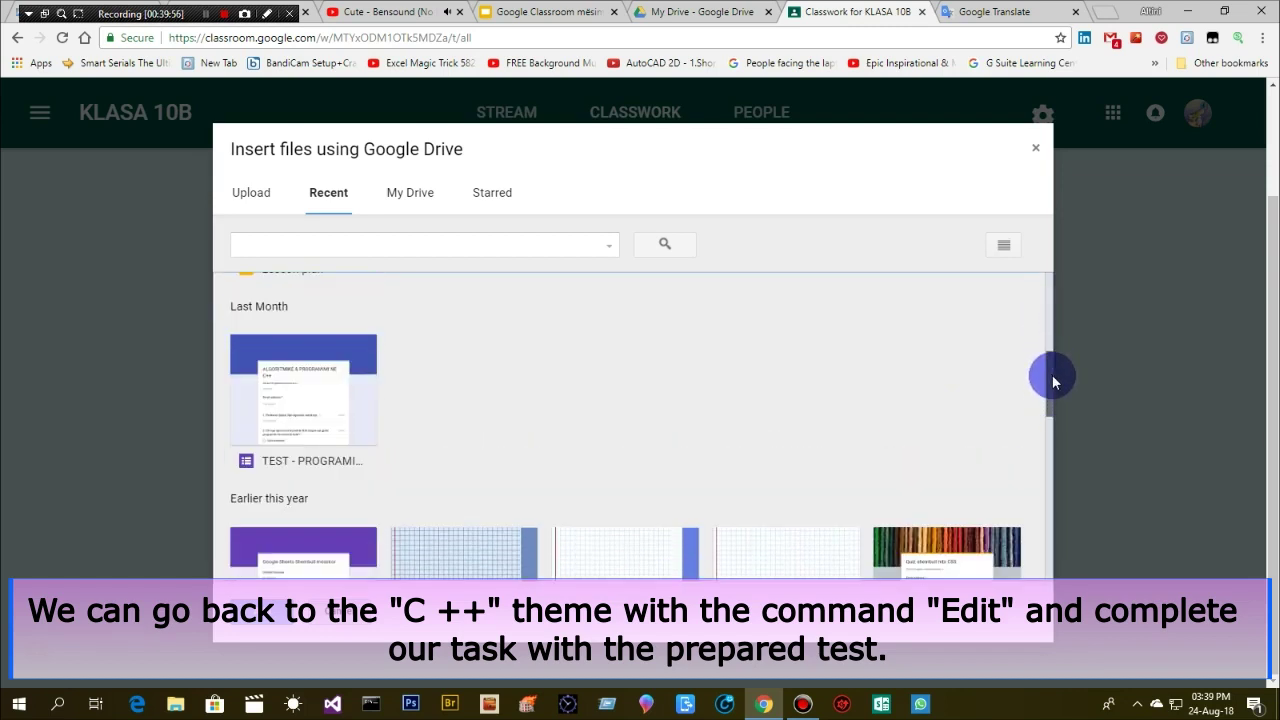
pyautogui.click(298, 427)
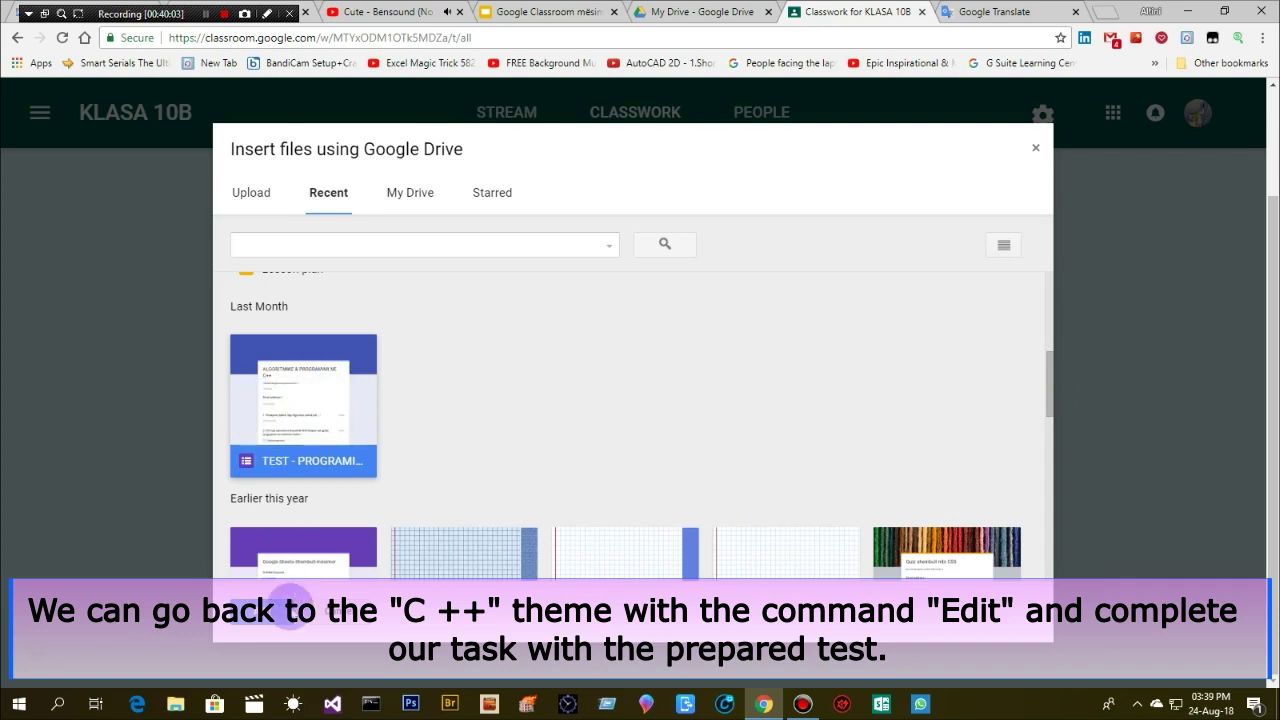
pyautogui.click(143, 652)
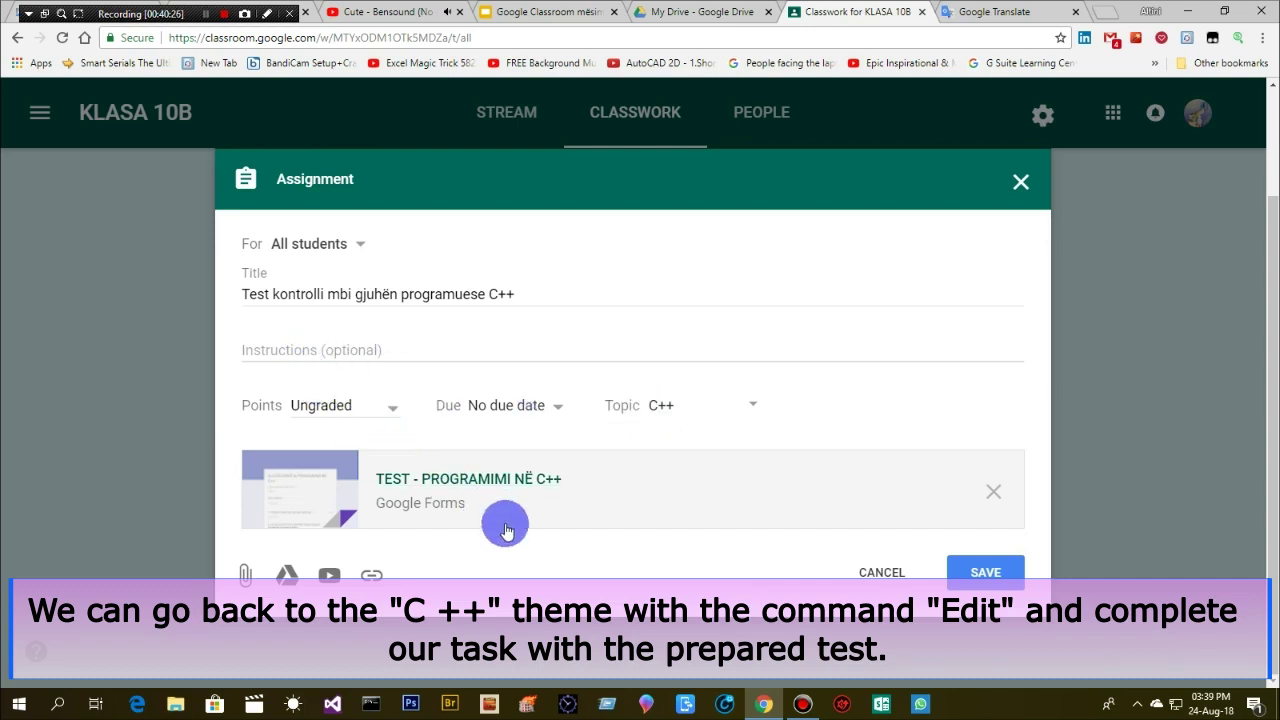
pyautogui.click(983, 573)
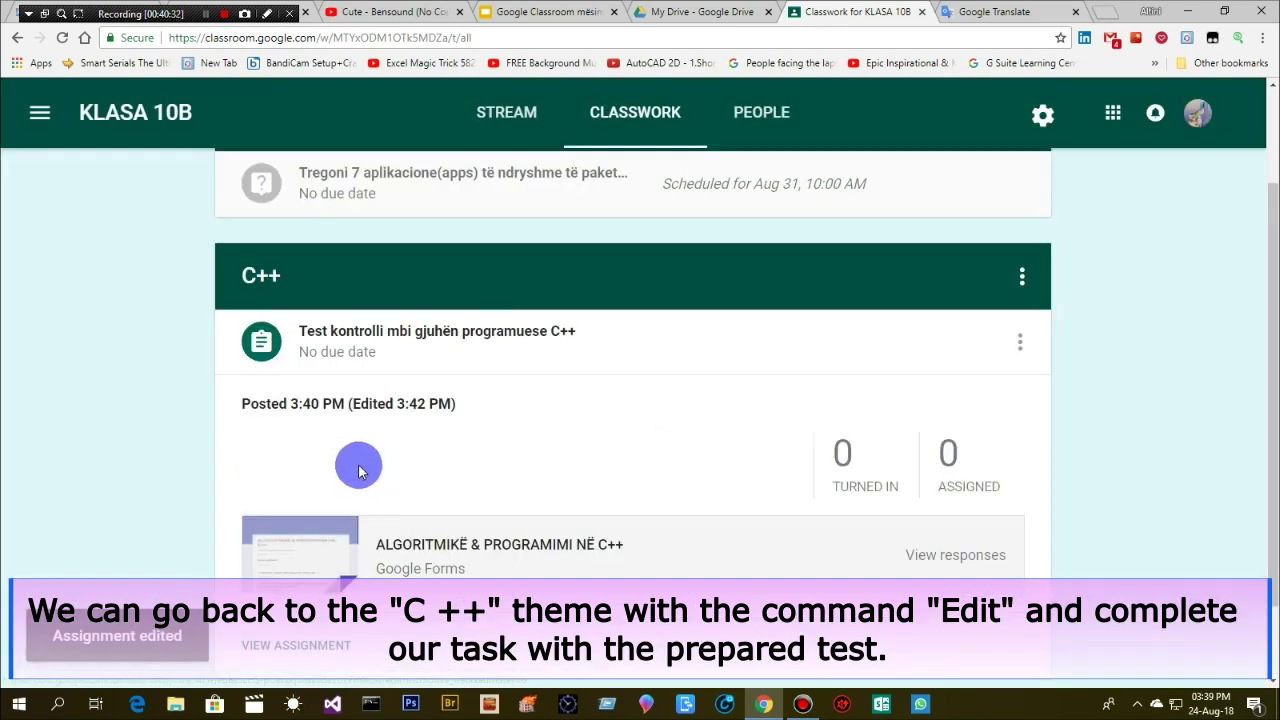
pyautogui.scroll(-1, 1268, 560)
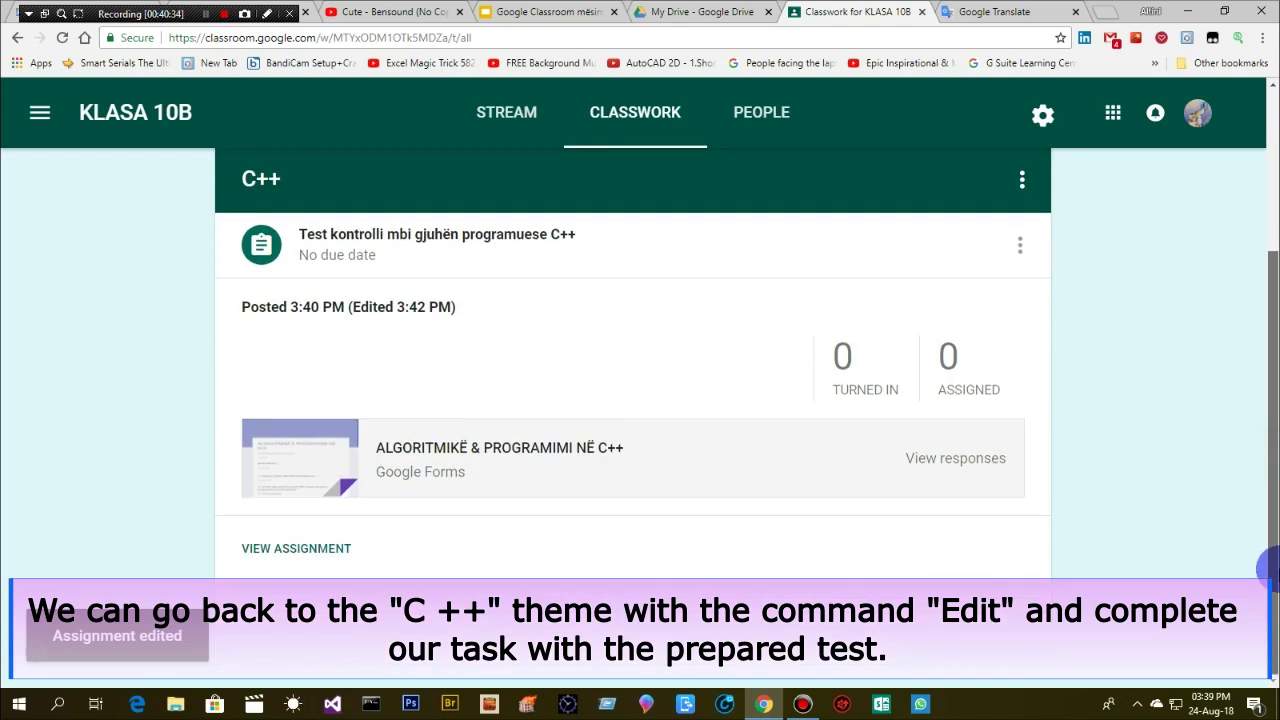
pyautogui.scroll(1, 1270, 500)
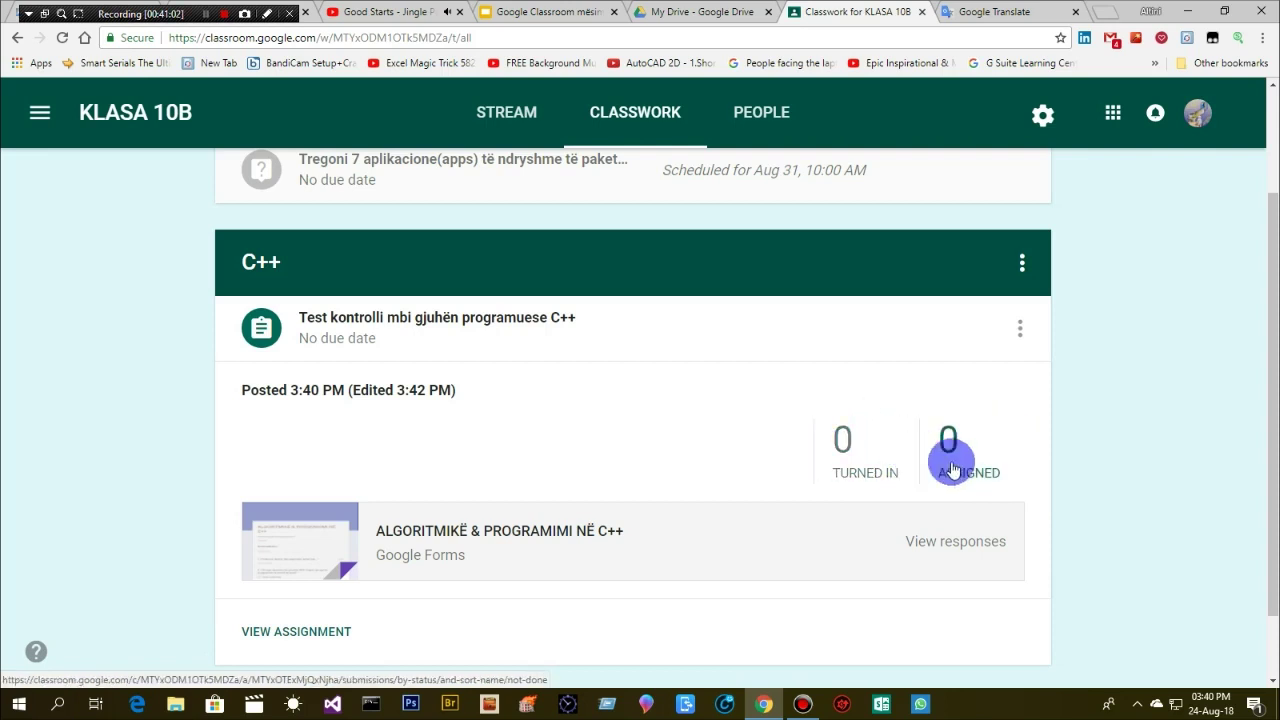
pyautogui.moveTo(1271, 371); pyautogui.dragTo(1274, 222)
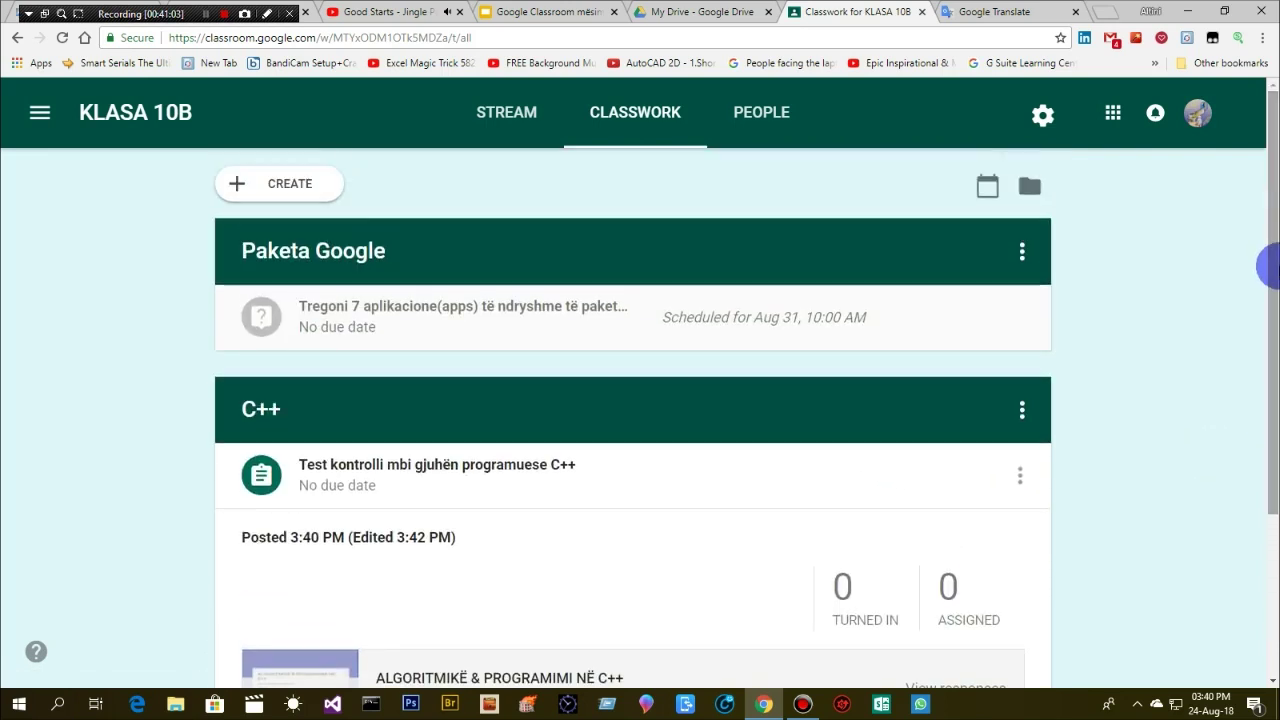
# Go to the class stream and look through the posted assignment and announcements
pyautogui.moveTo(1272, 300); pyautogui.dragTo(1272, 226)
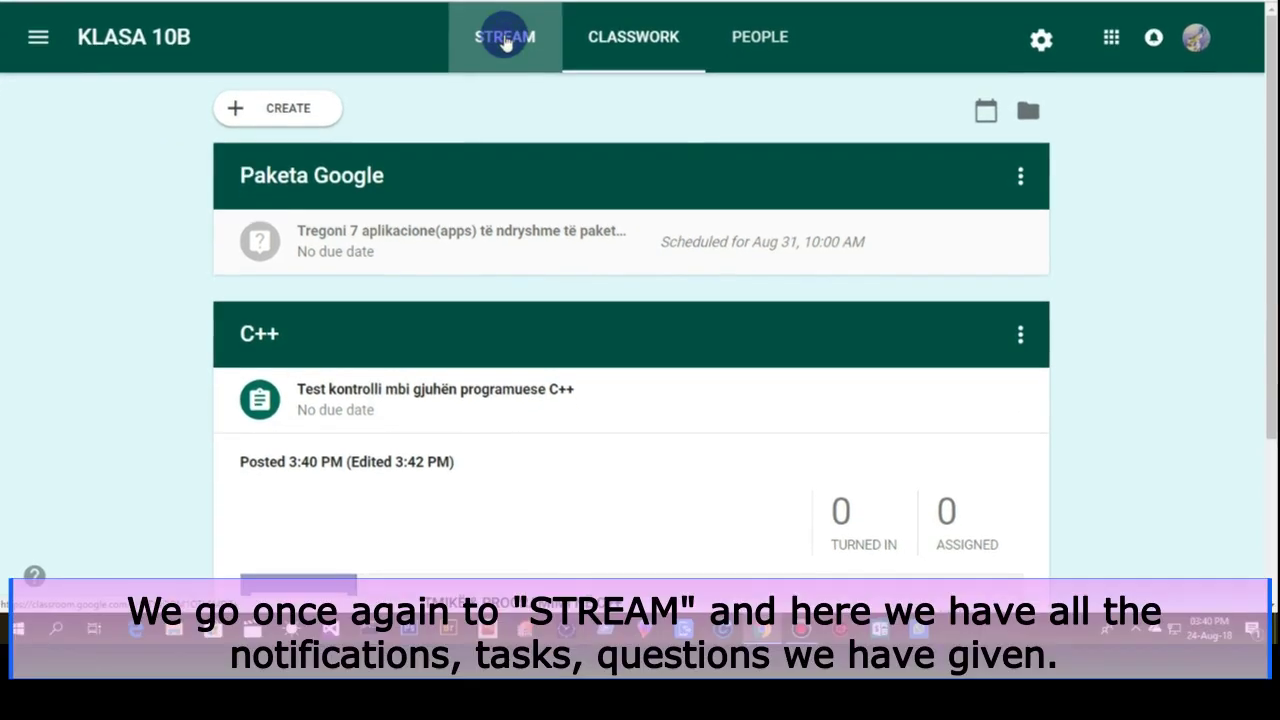
pyautogui.click(505, 42)
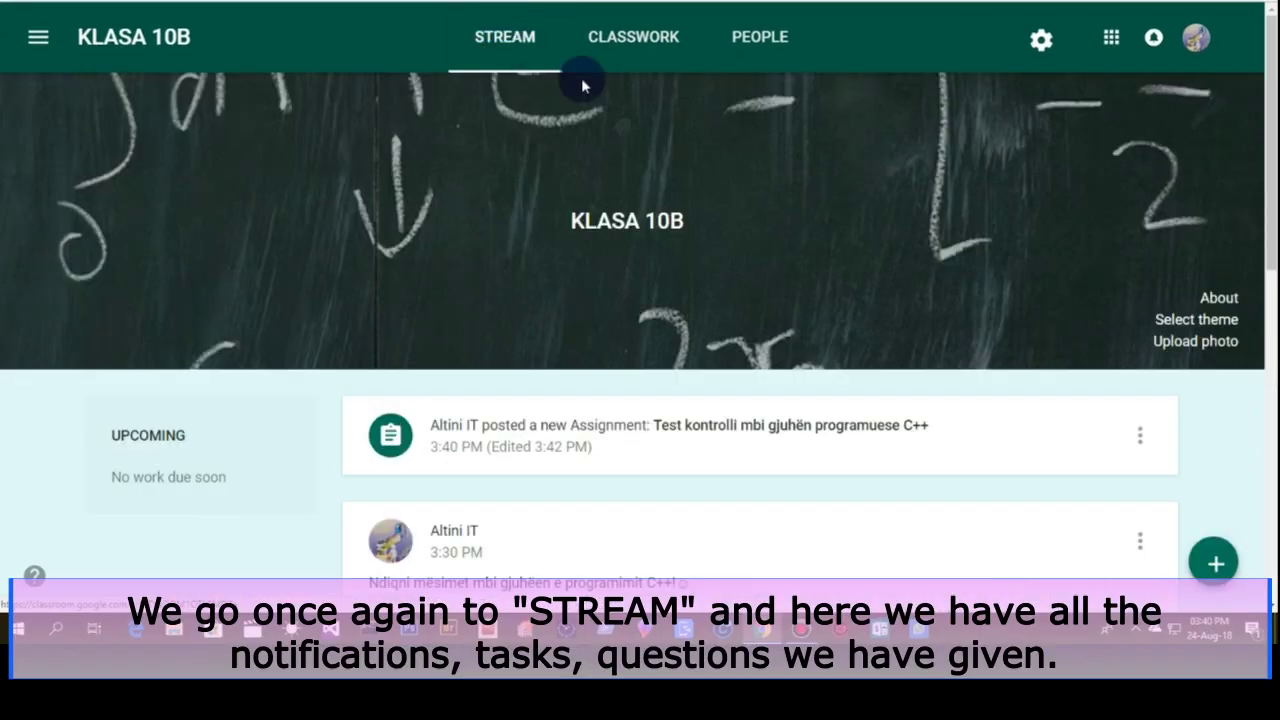
pyautogui.scroll(-2, 1258, 180)
pyautogui.scroll(1, 1257, 229)
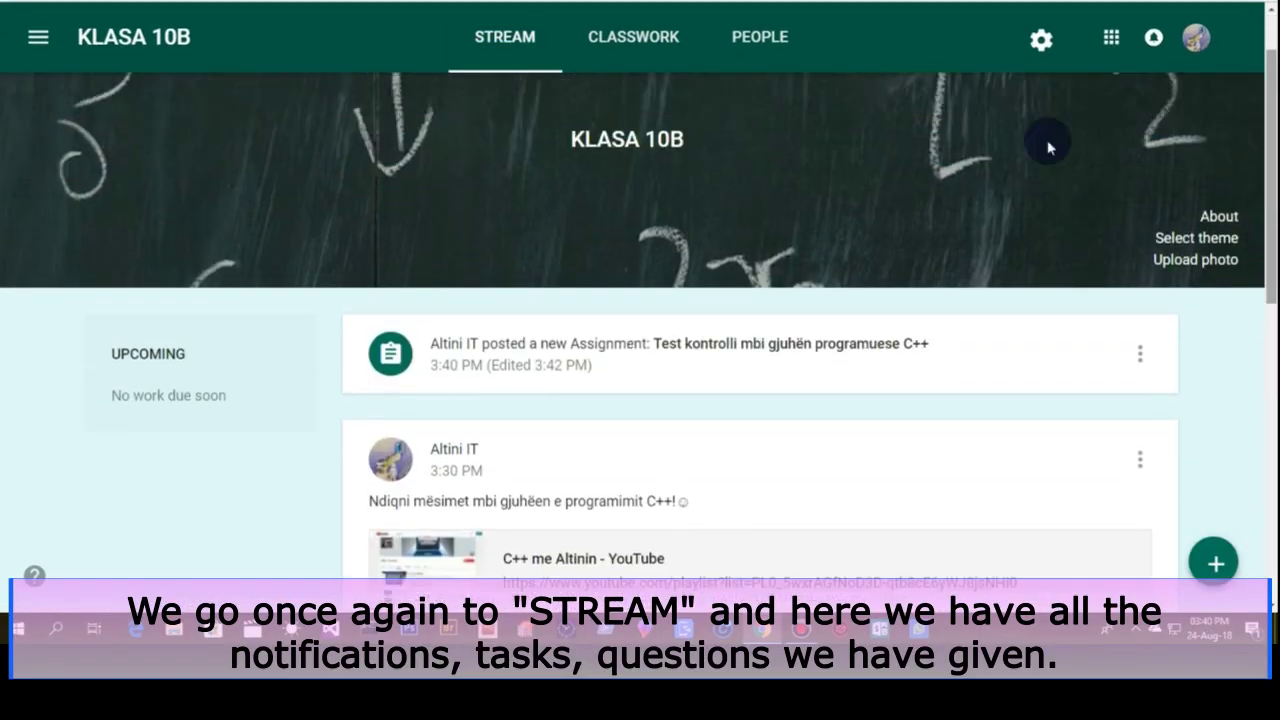
pyautogui.scroll(-5, 1257, 286)
pyautogui.moveTo(1268, 427); pyautogui.dragTo(1268, 176)
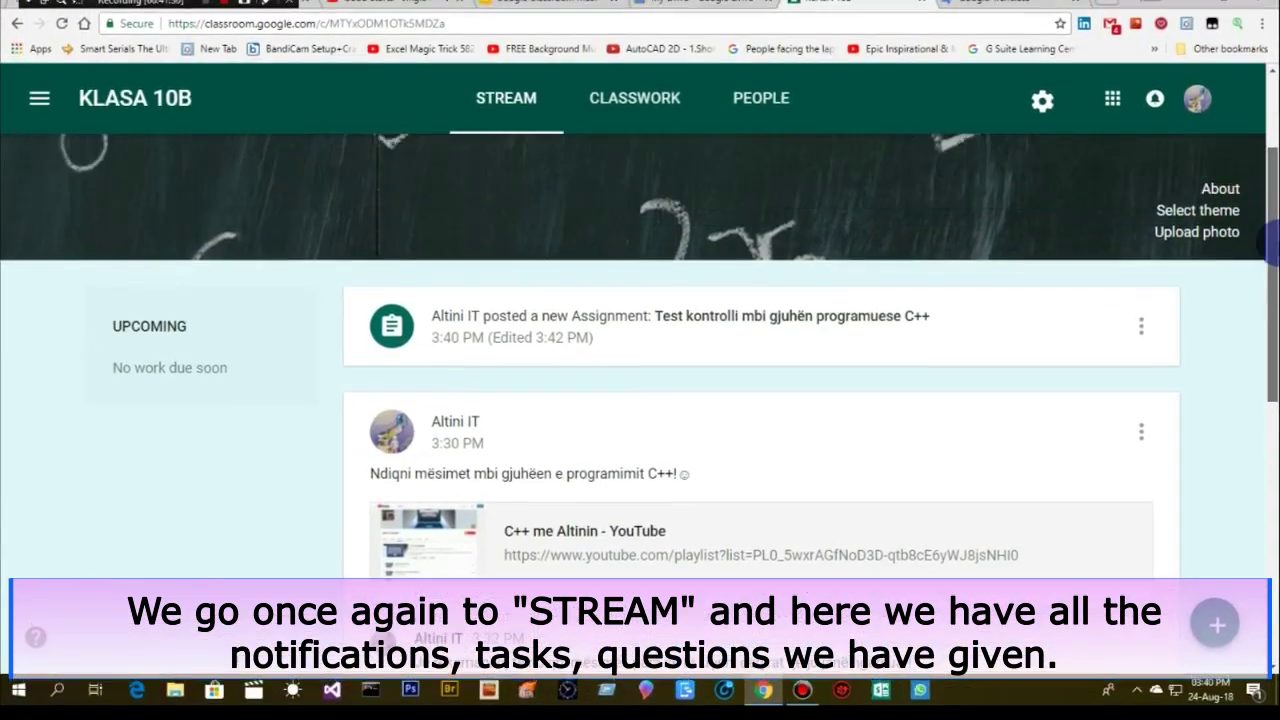
pyautogui.moveTo(1268, 245)
pyautogui.mouseDown()
pyautogui.moveTo(1266, 200)
pyautogui.moveTo(1266, 534)
pyautogui.moveTo(1268, 226)
pyautogui.mouseUp()
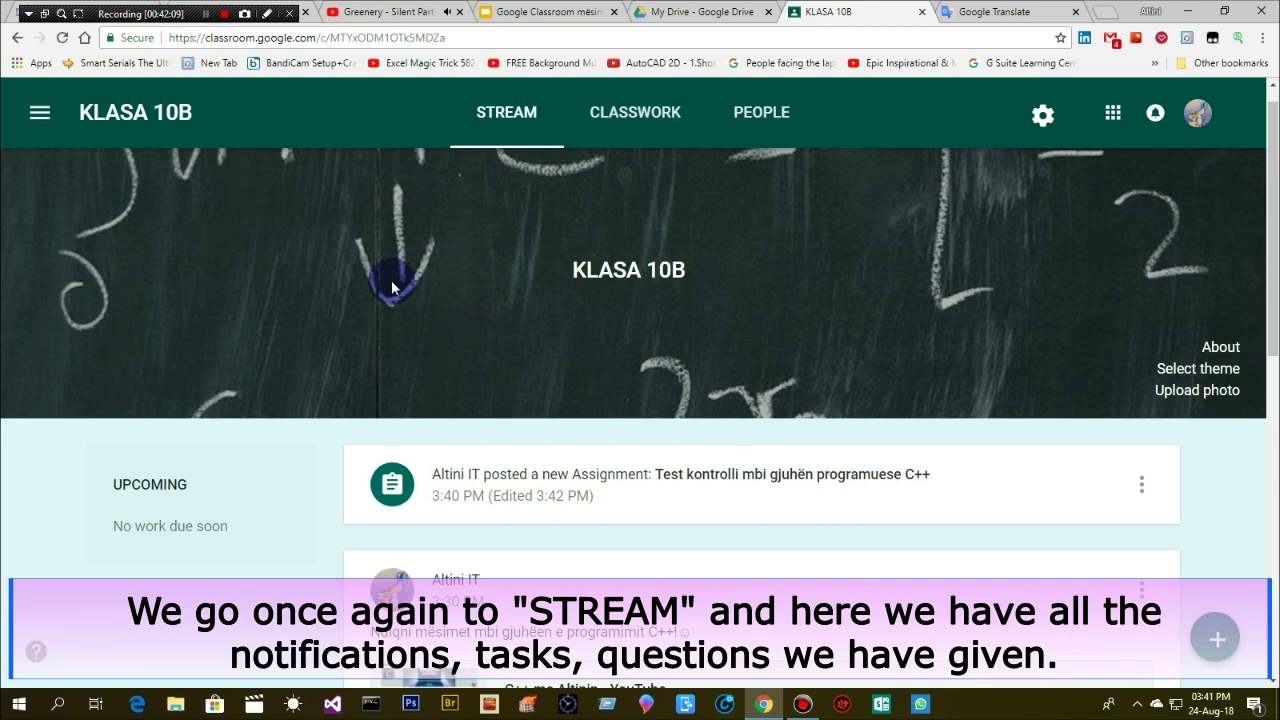
# Copy the class code from the KLASA 10B class settings and open a new browser tab
pyautogui.click(1041, 119)
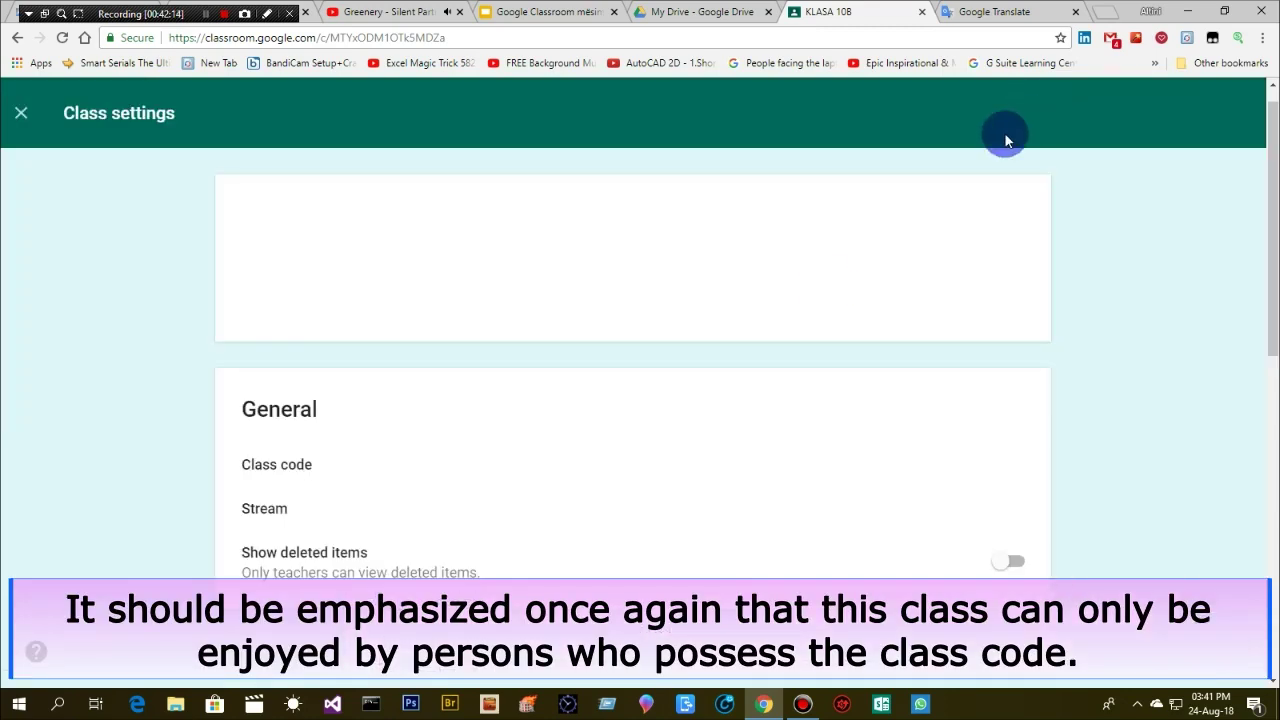
pyautogui.click(1022, 464)
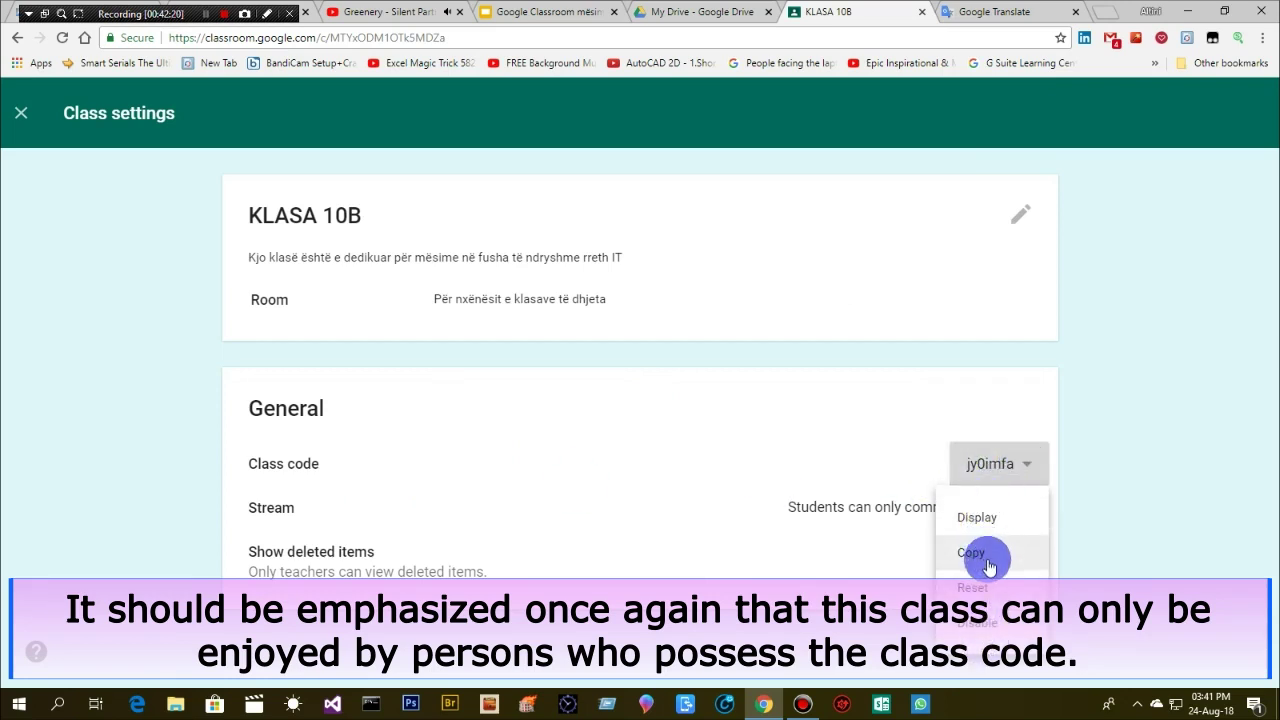
pyautogui.click(978, 556)
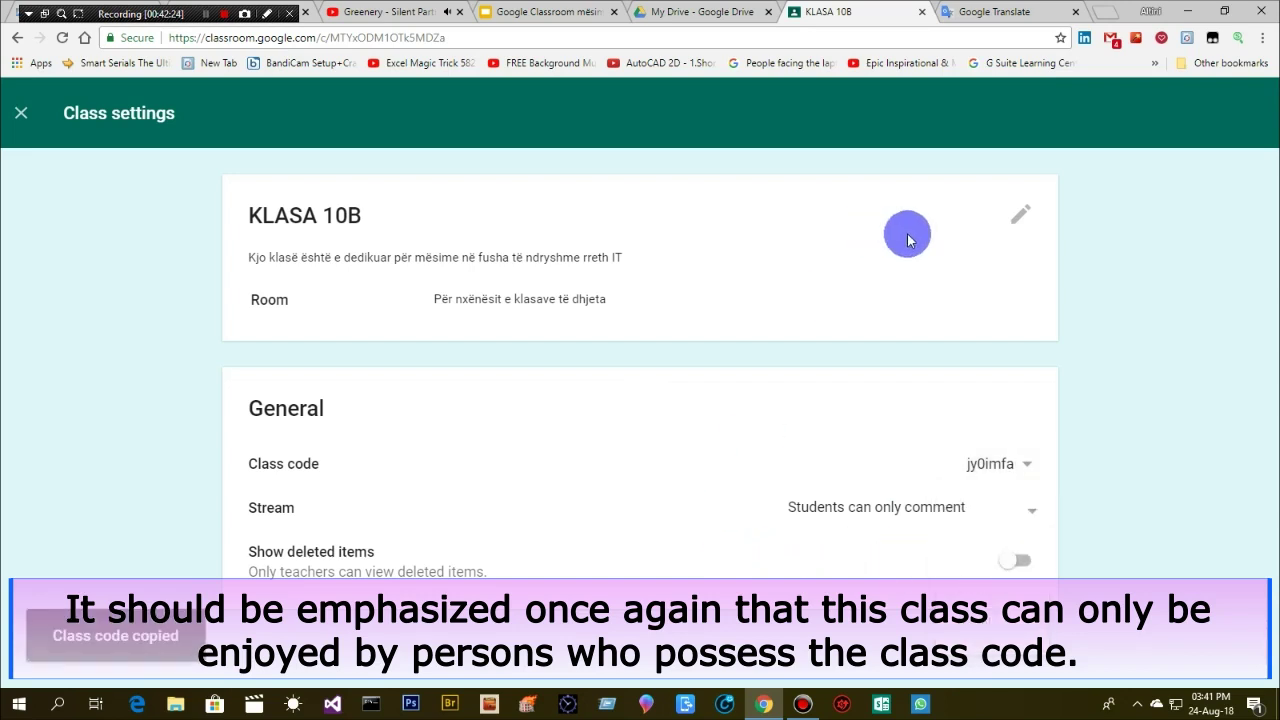
pyautogui.click(1104, 17)
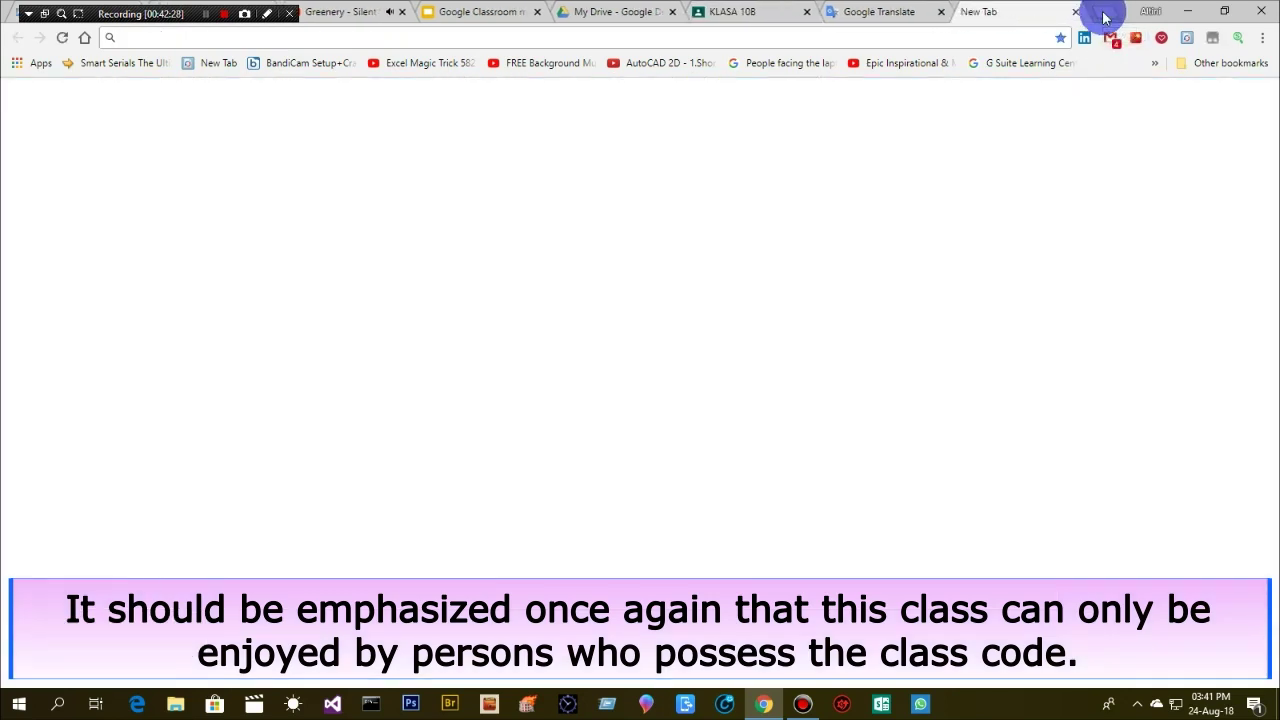